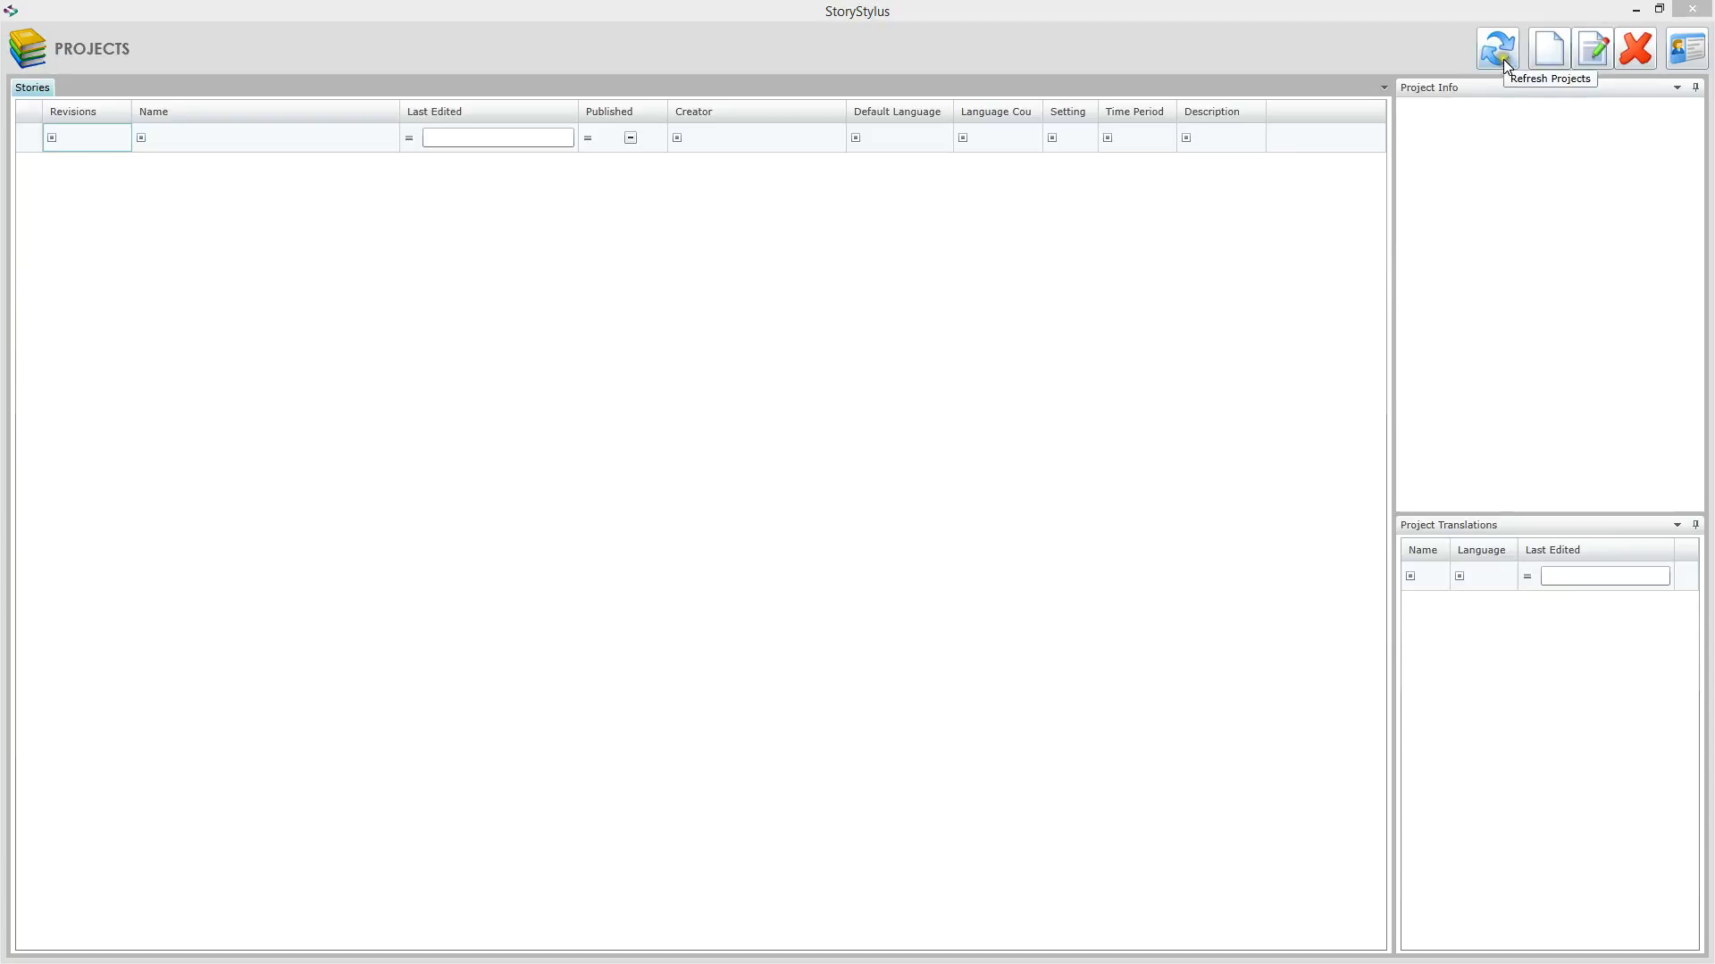
Create a new Story project named "Touch the Darkness" with the setting "Custom Setting (Blank) : Modern"
click(1552, 42)
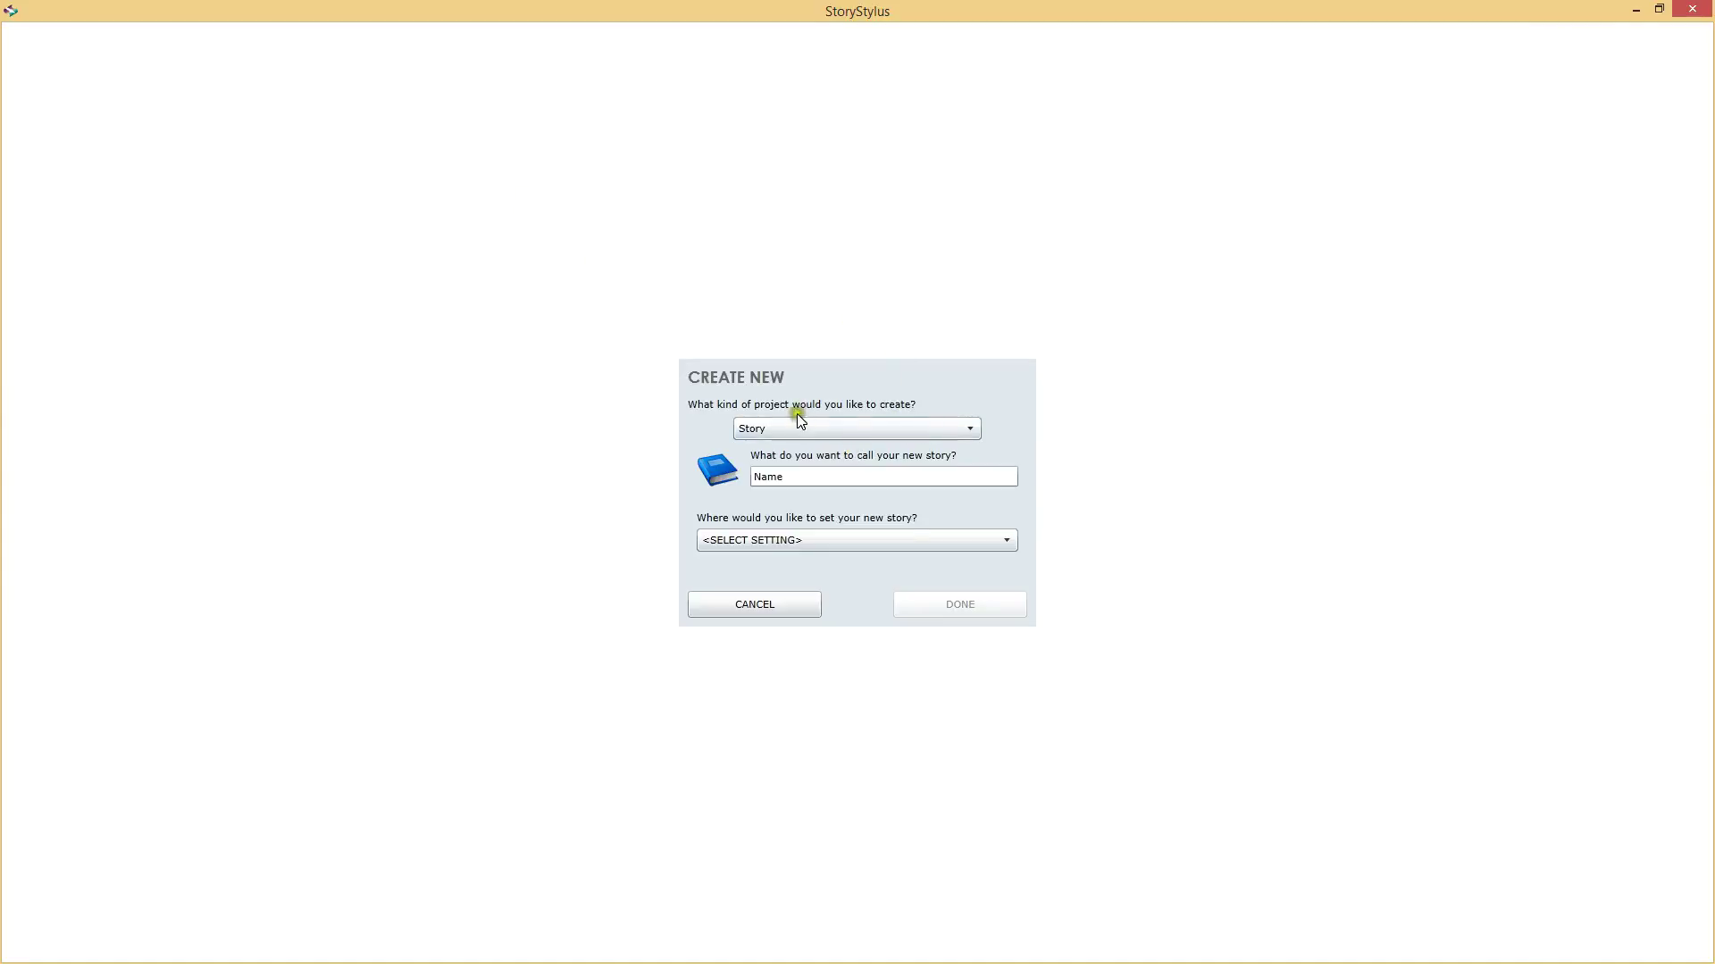
click(833, 422)
click(838, 425)
drag(814, 474, 649, 485)
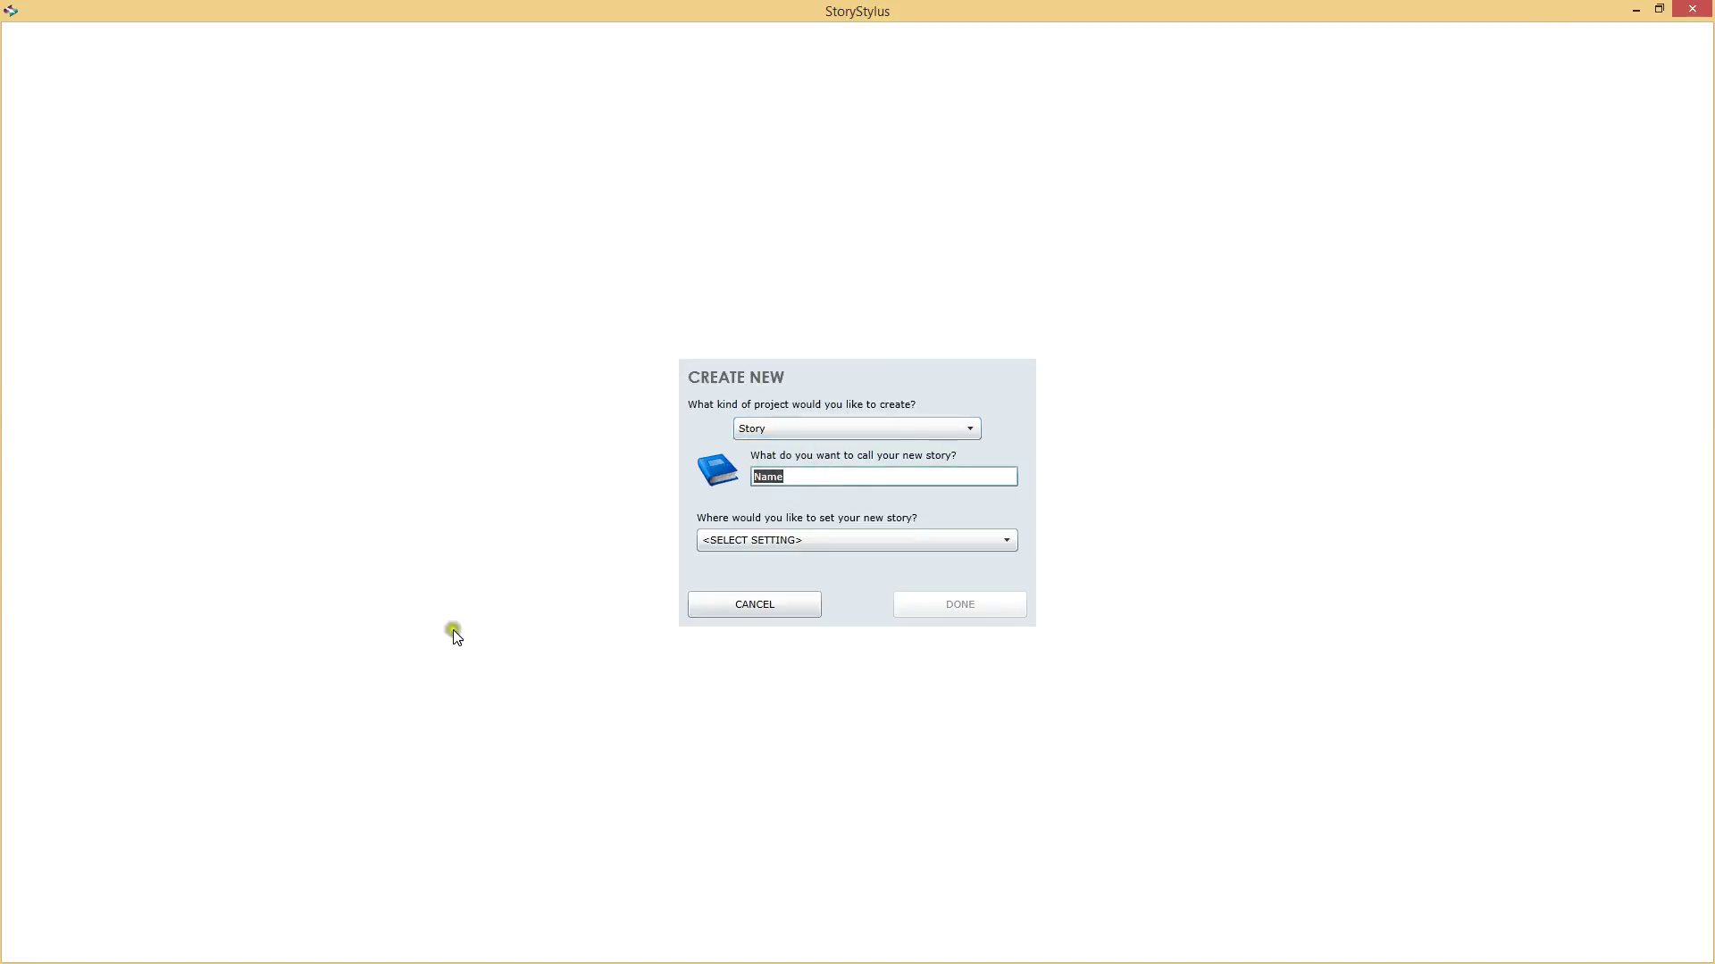
text(Touch the Darkness)
click(800, 541)
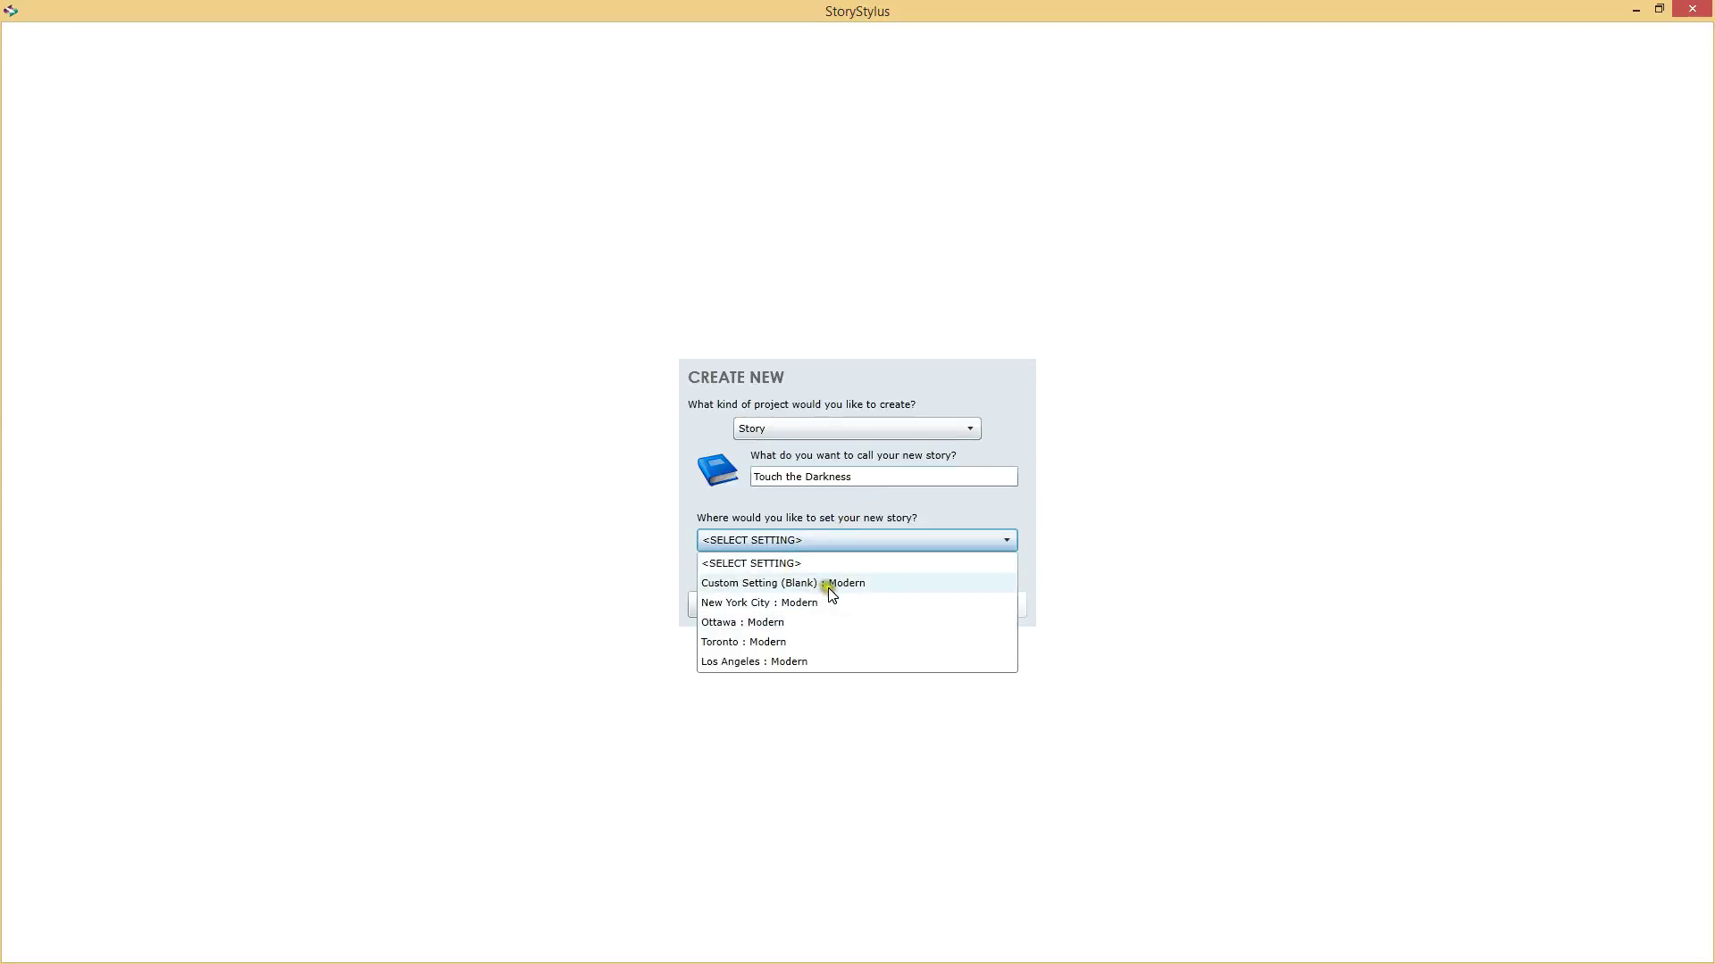
click(772, 583)
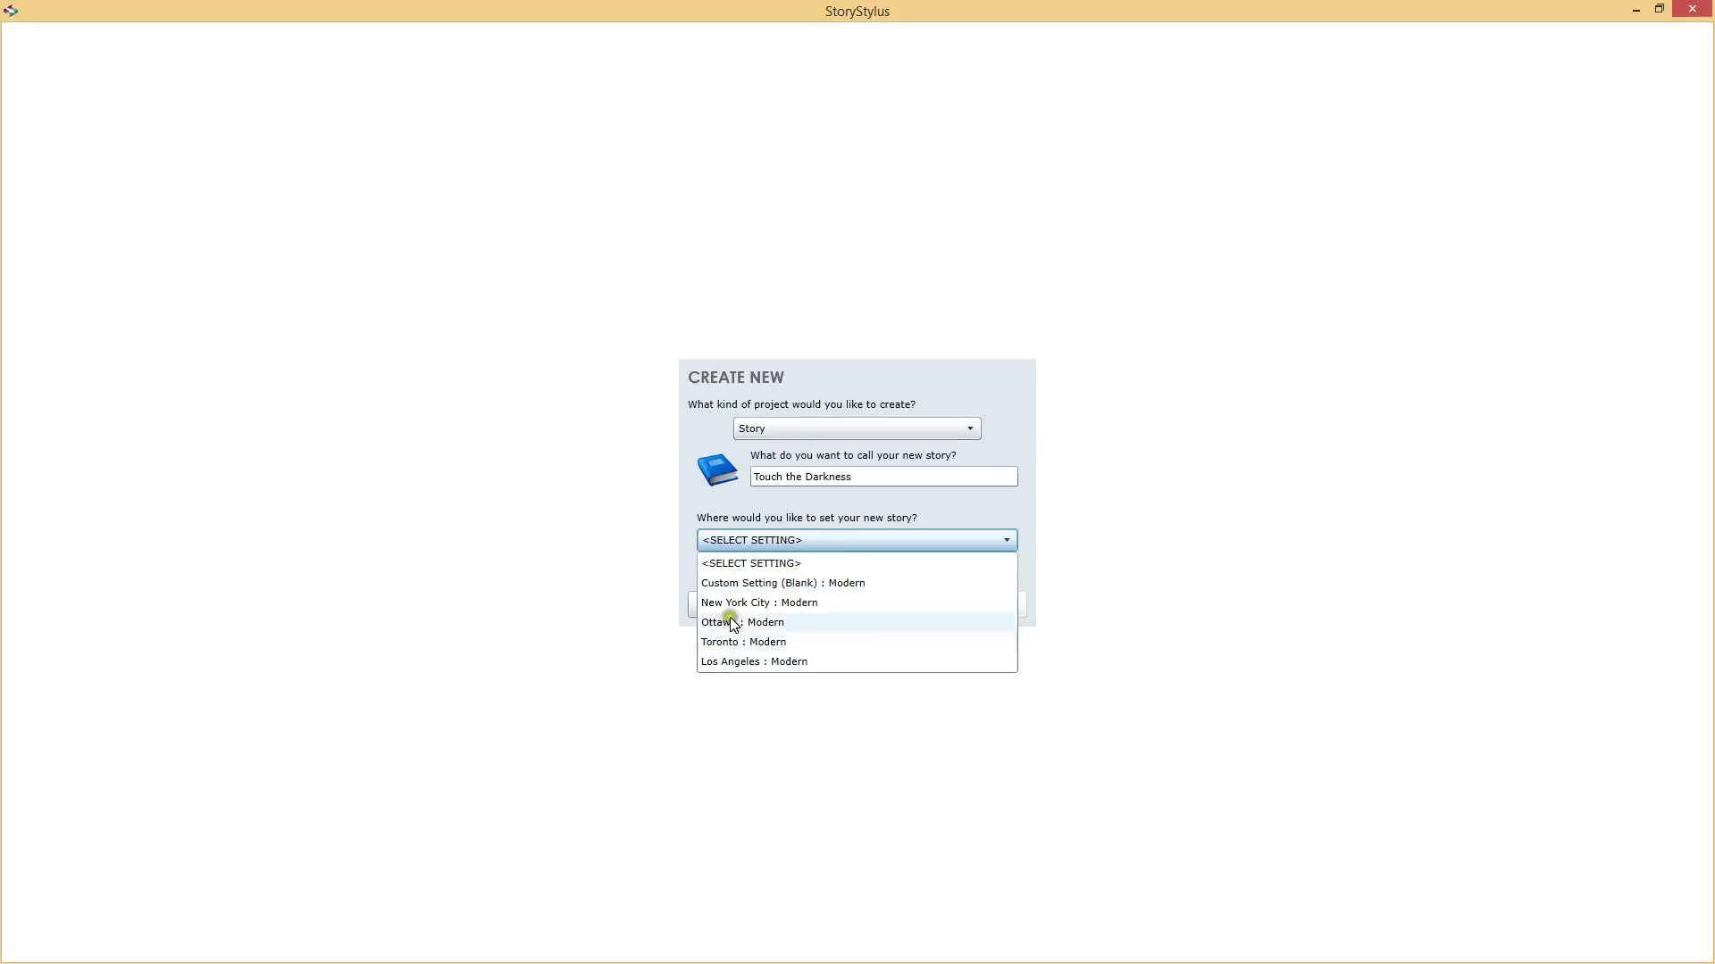
click(815, 585)
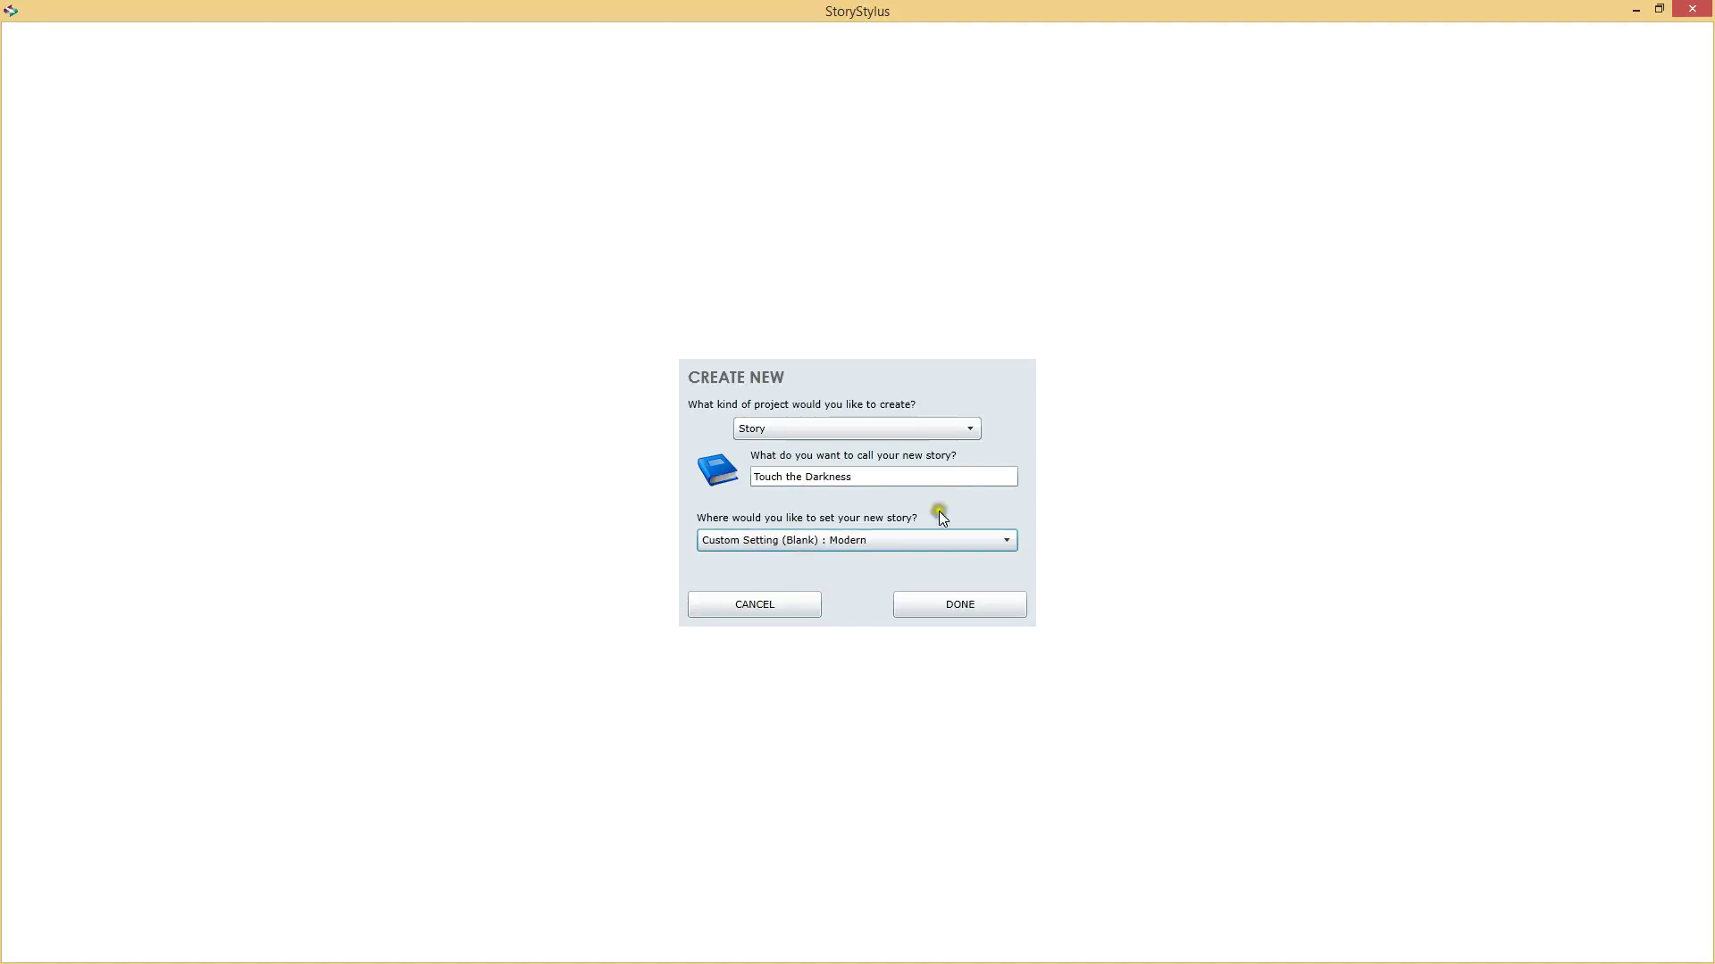
click(966, 606)
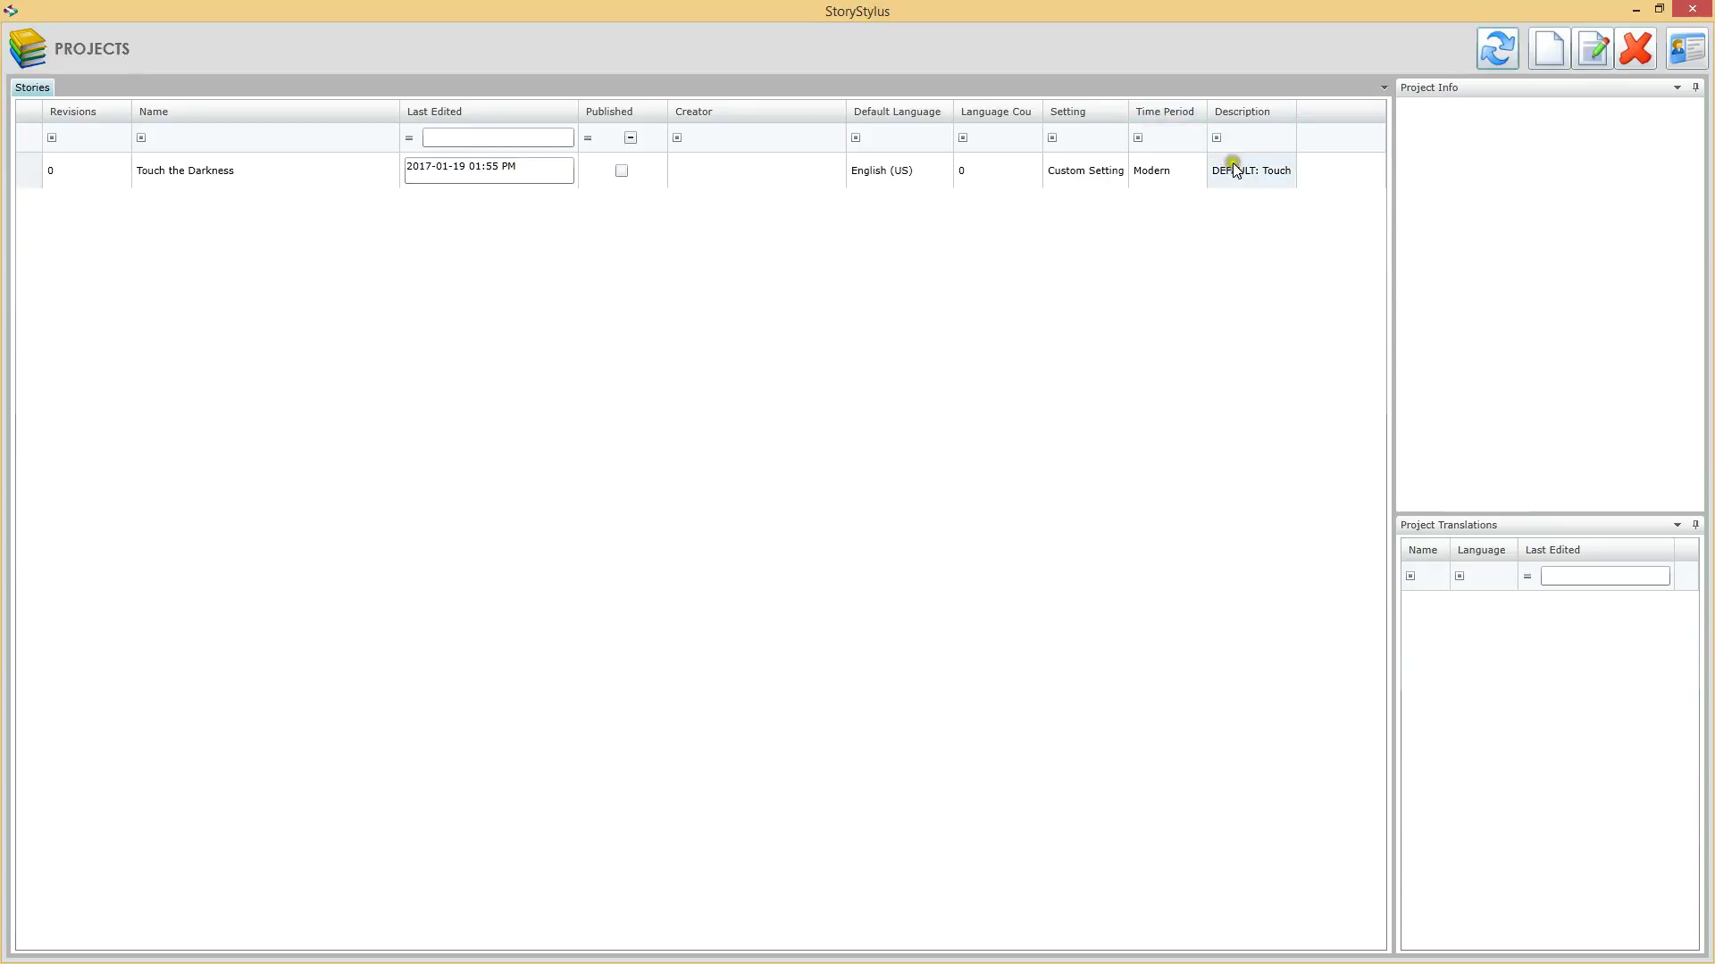
Open the "Touch the Darkness" project for editing and dismiss the welcome help, opting out of any more help
click(205, 178)
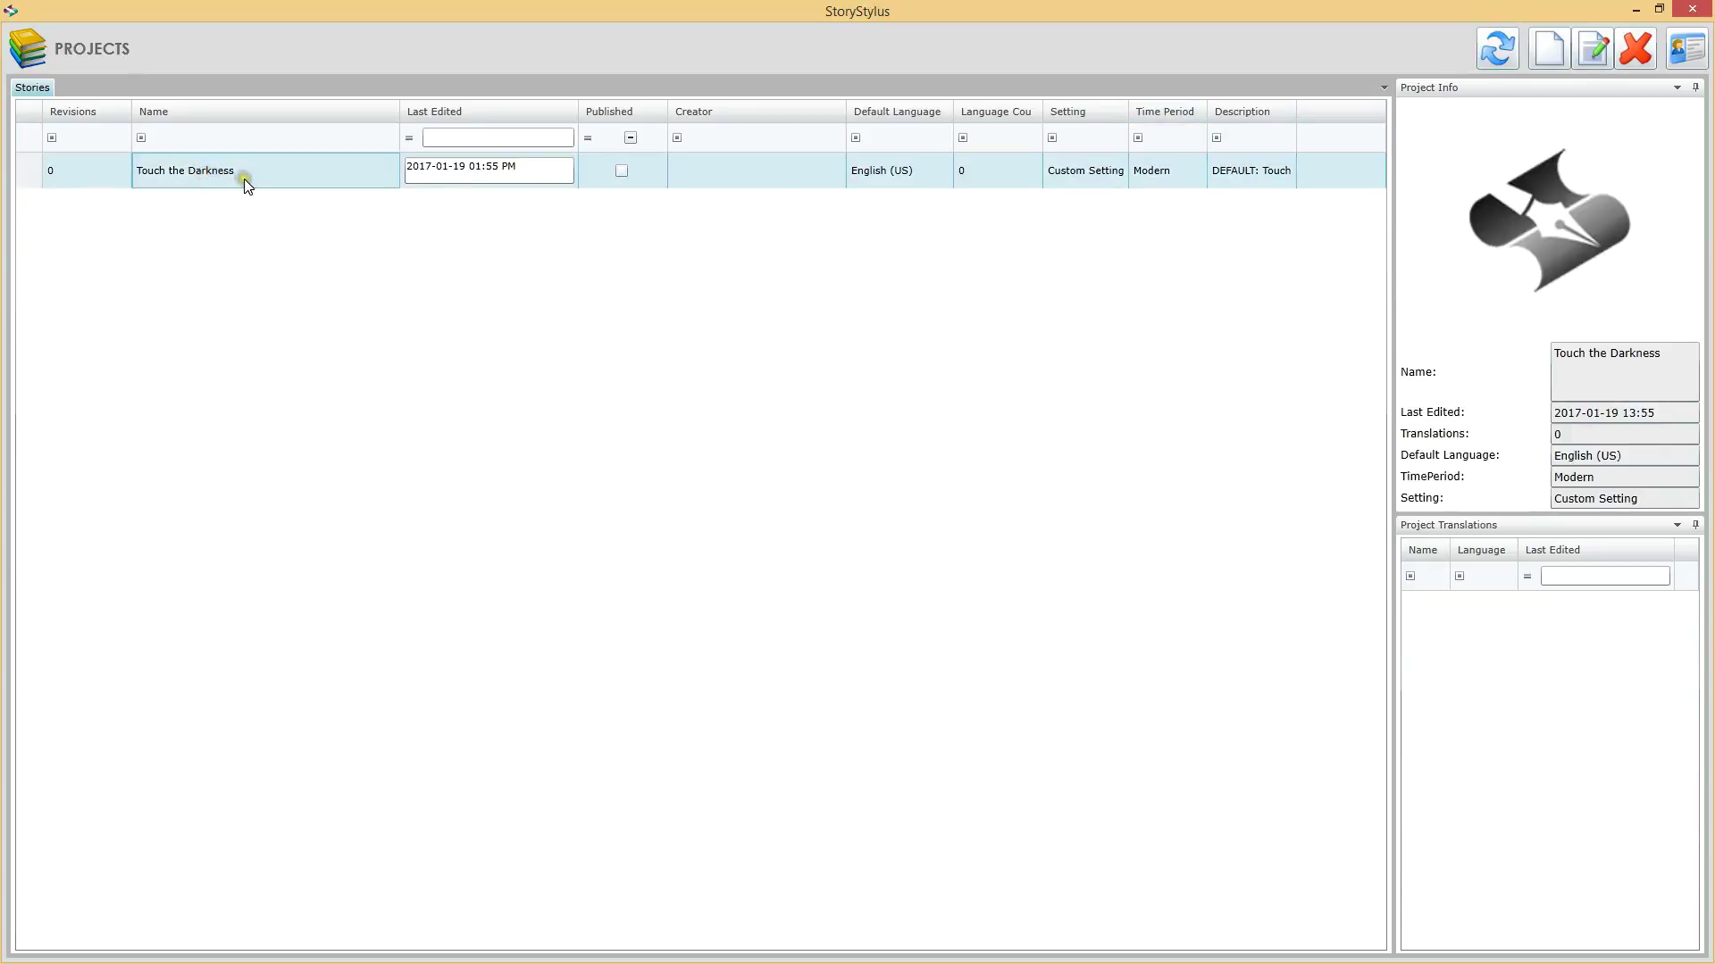
click(1588, 66)
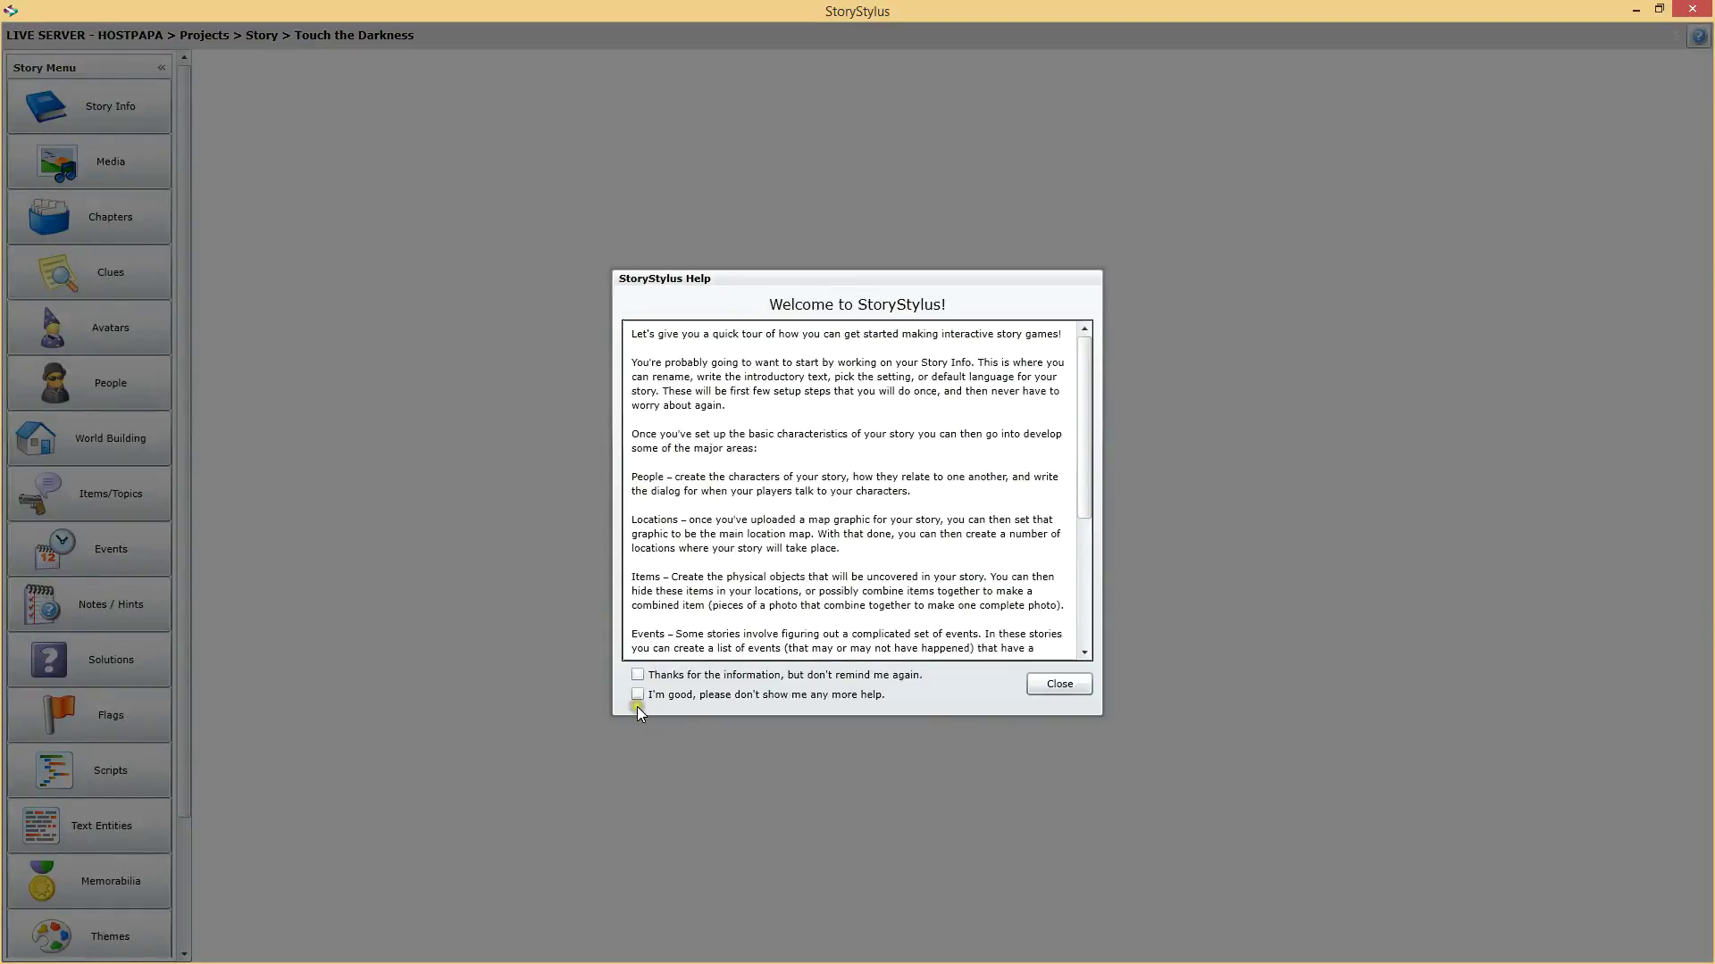
click(626, 700)
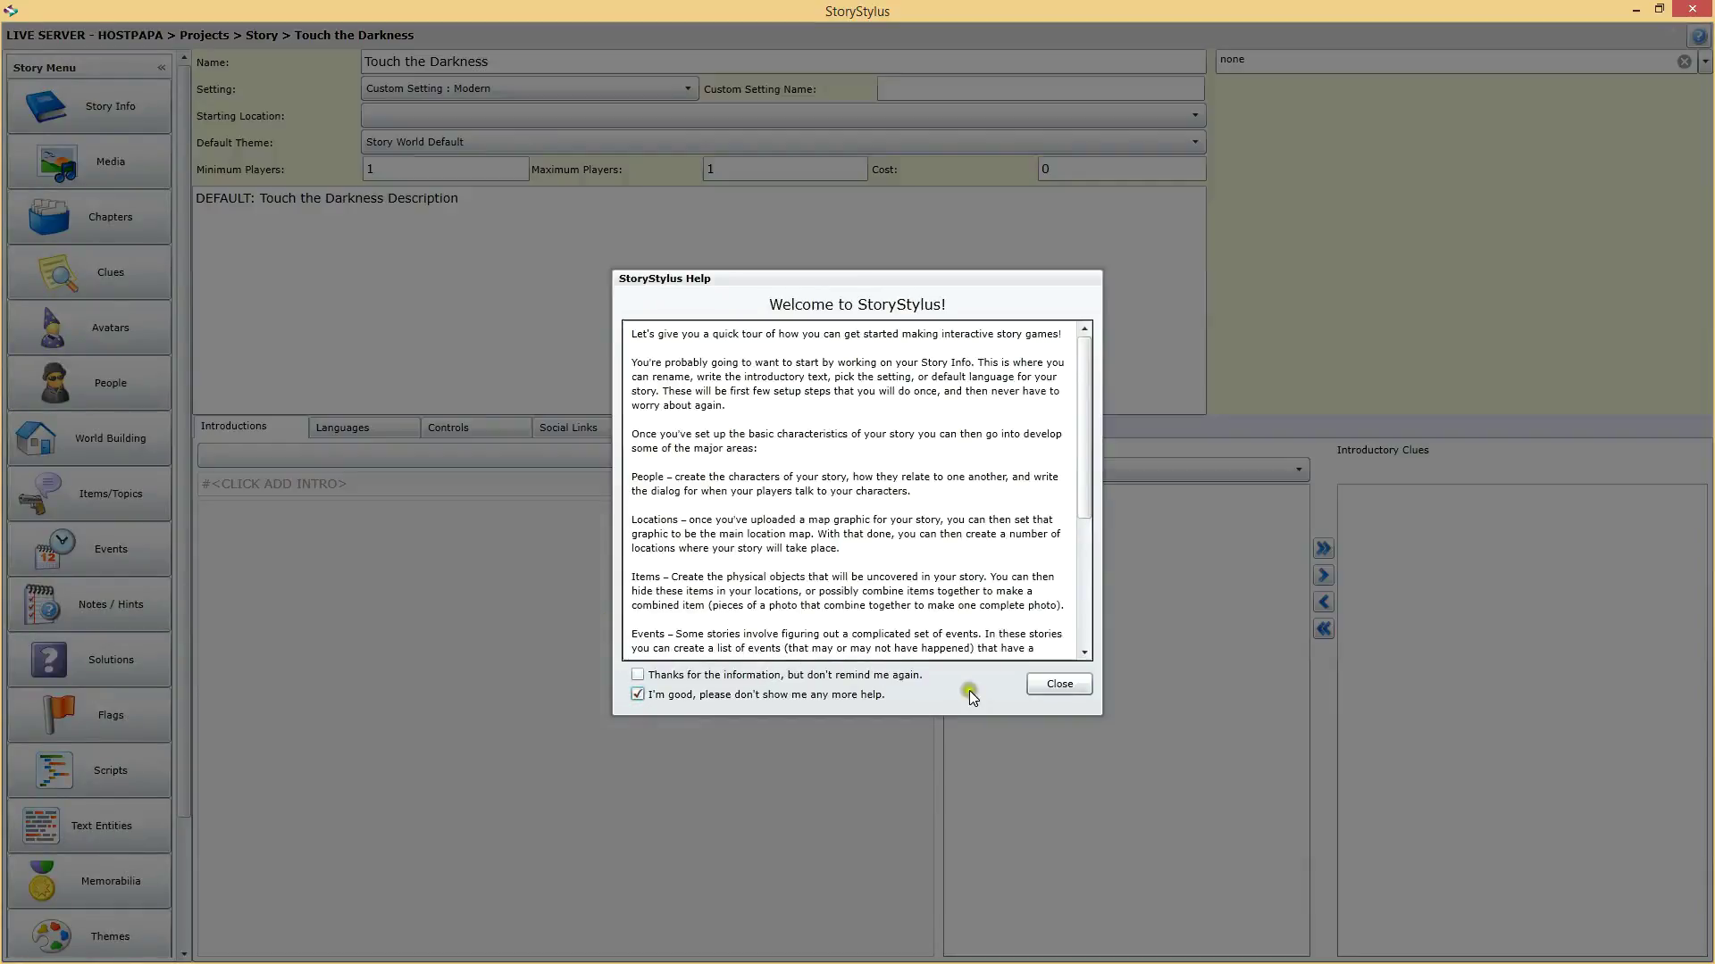
click(1059, 684)
Replace the default story description with "Touch the Darkness is a dark fantasy story game."
click(565, 266)
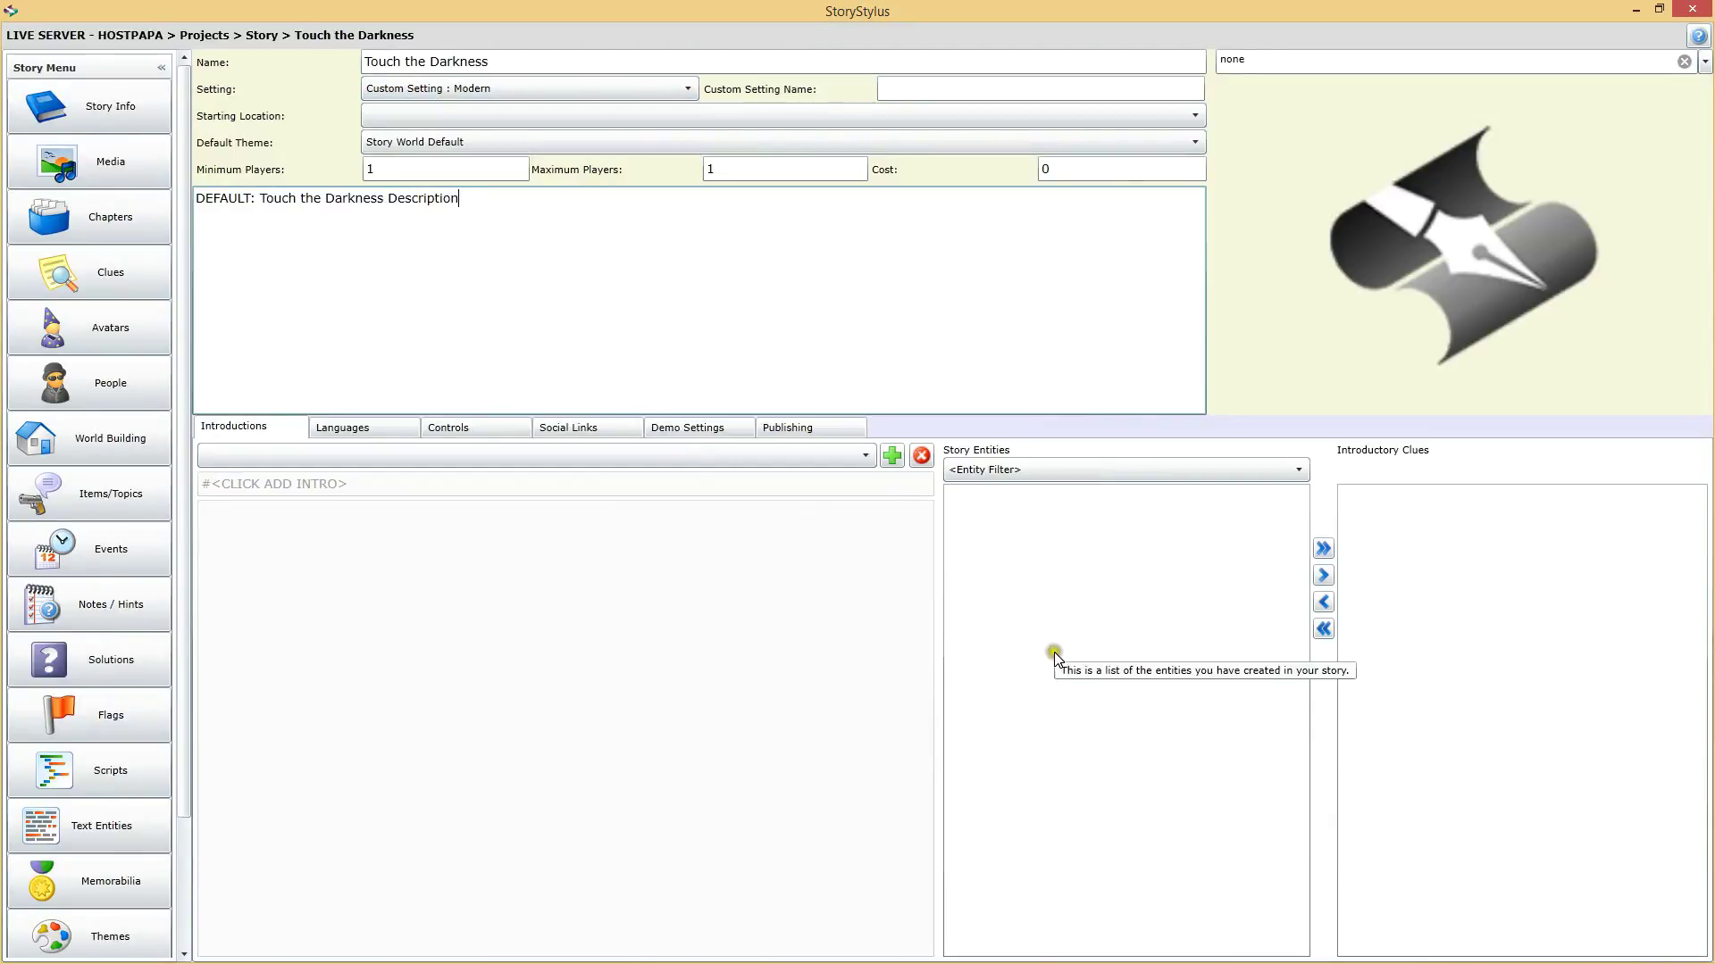
click(506, 203)
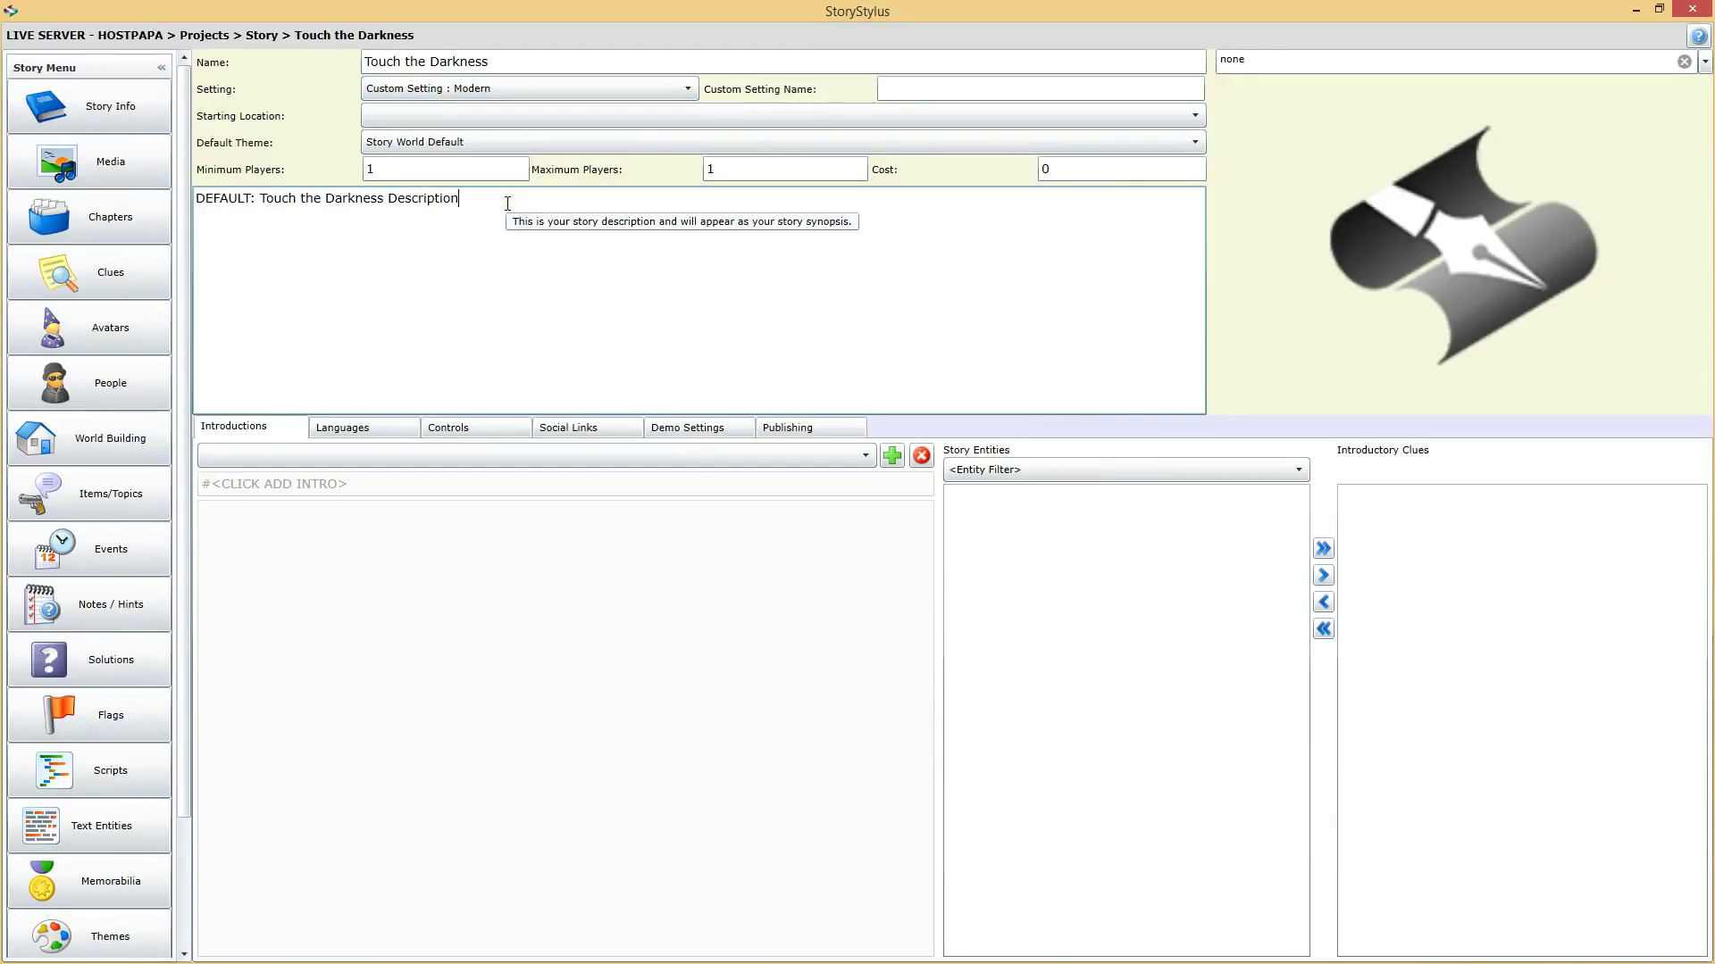
drag(506, 203, 116, 214)
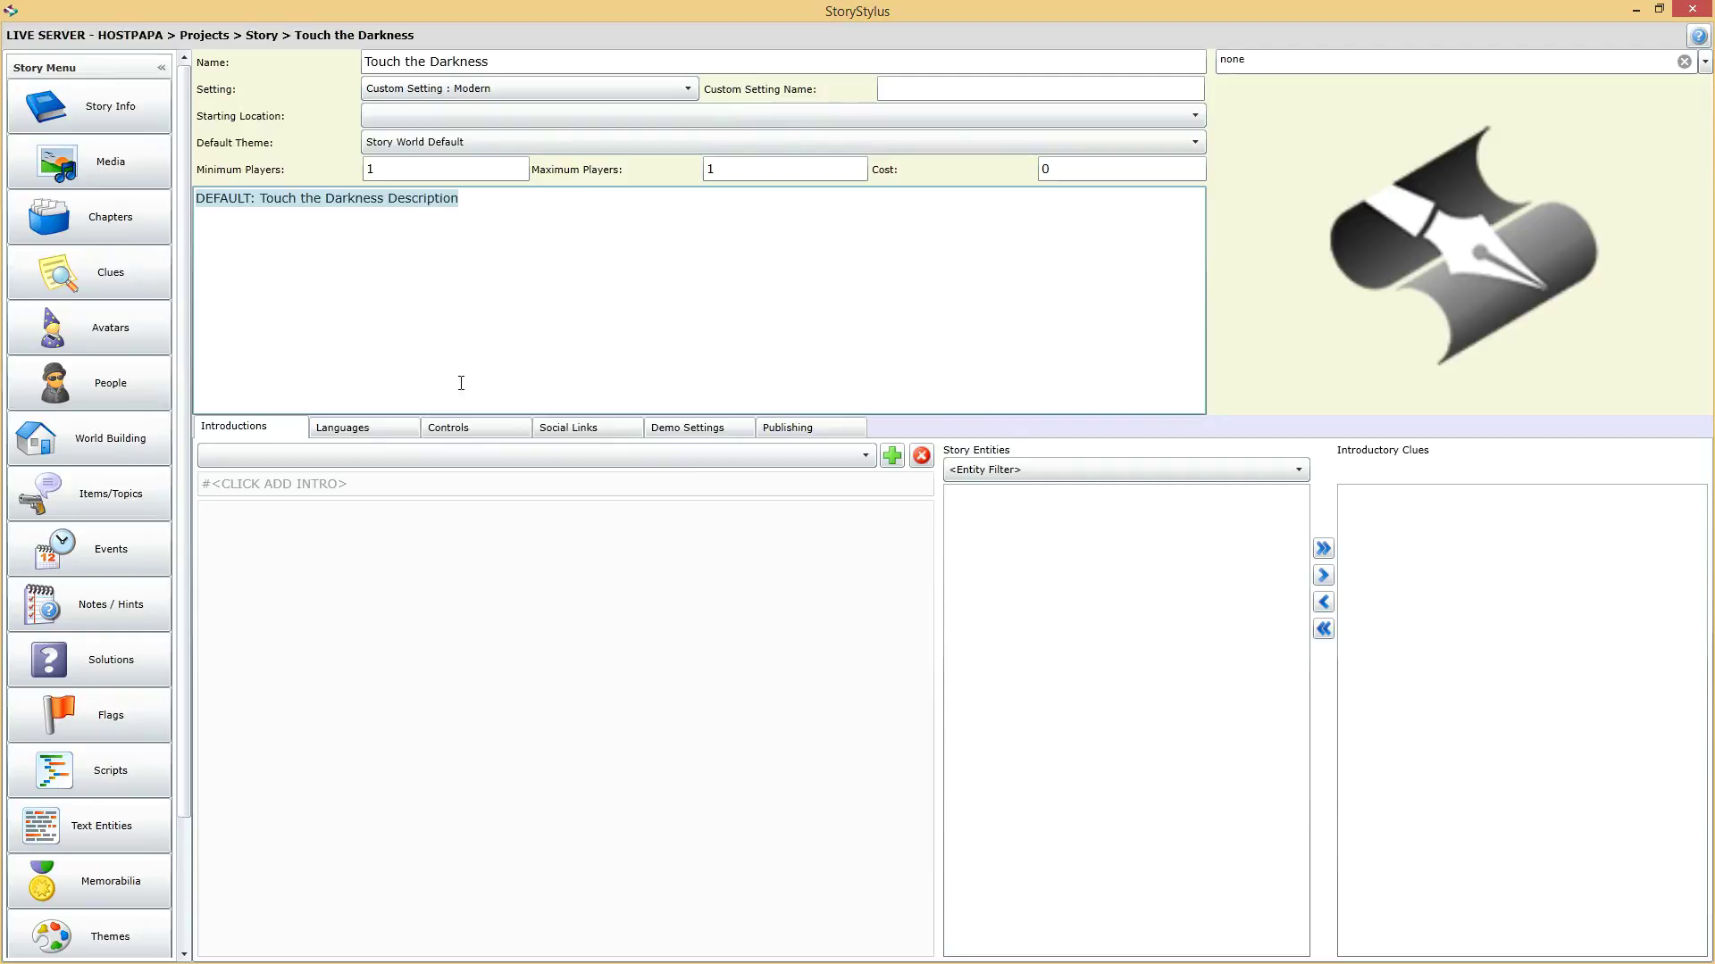
text(Touch the Da)
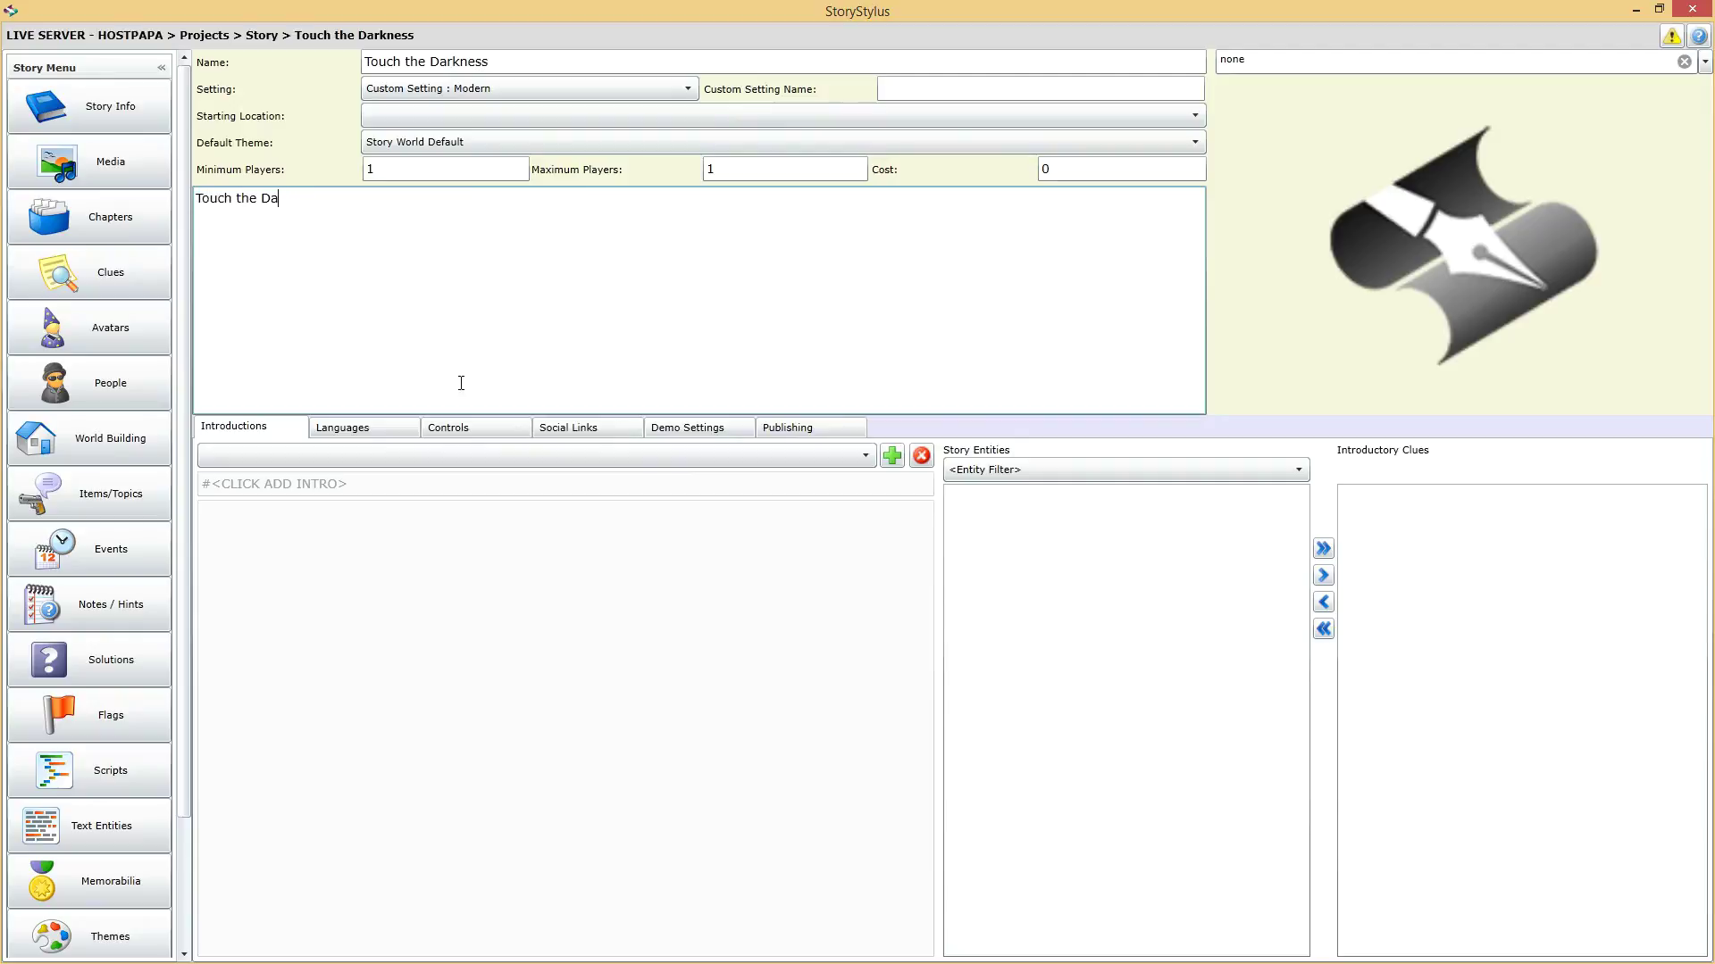
key(BackSpace)
key(BackSpace)
key(BackSpace)
text(dark fantasy story gamr)
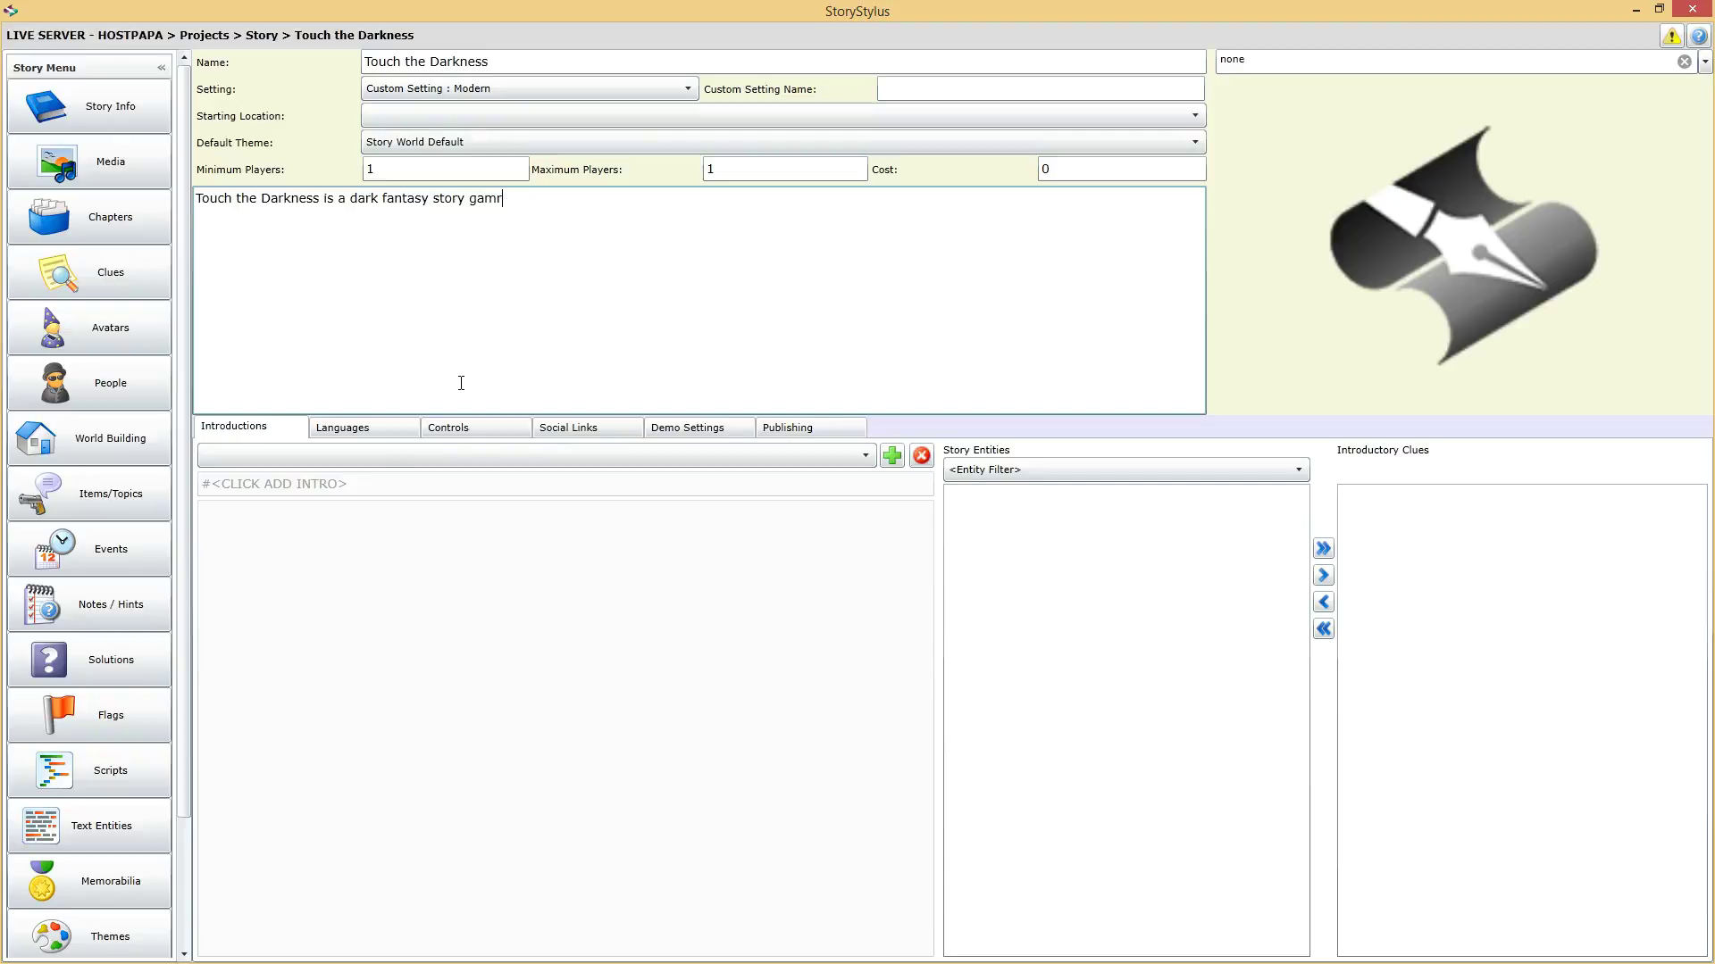
text(e/..)
click(1670, 36)
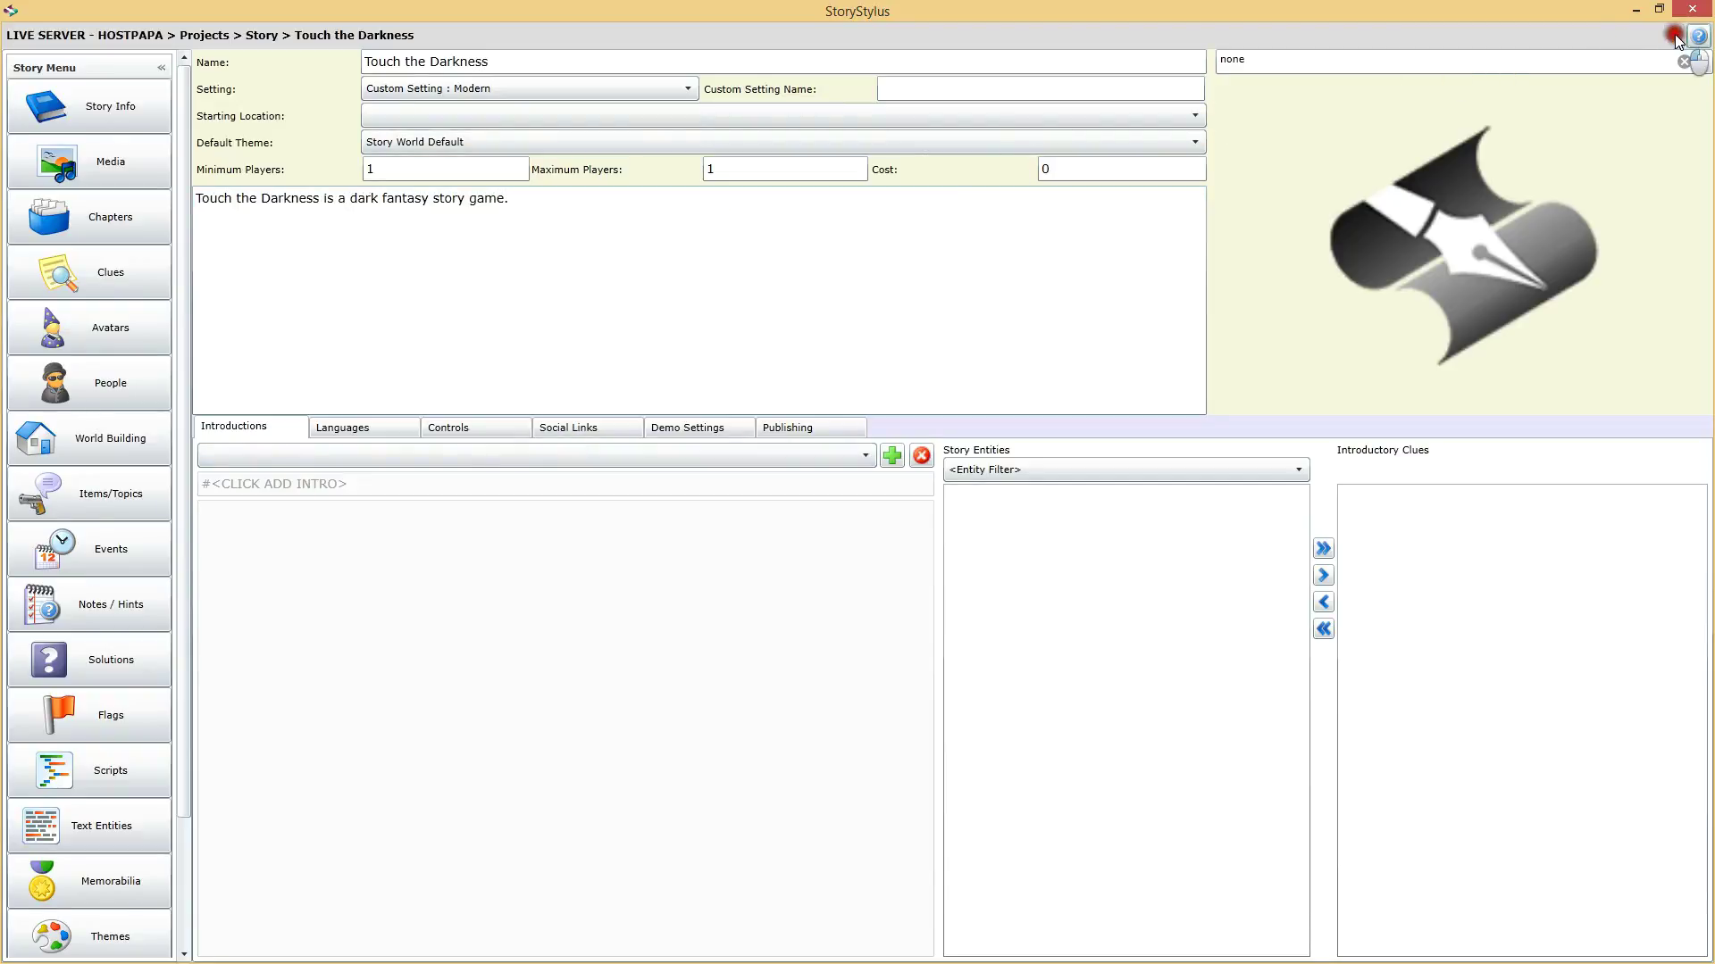
Examine the choices available for the story image and the starting location
click(1702, 62)
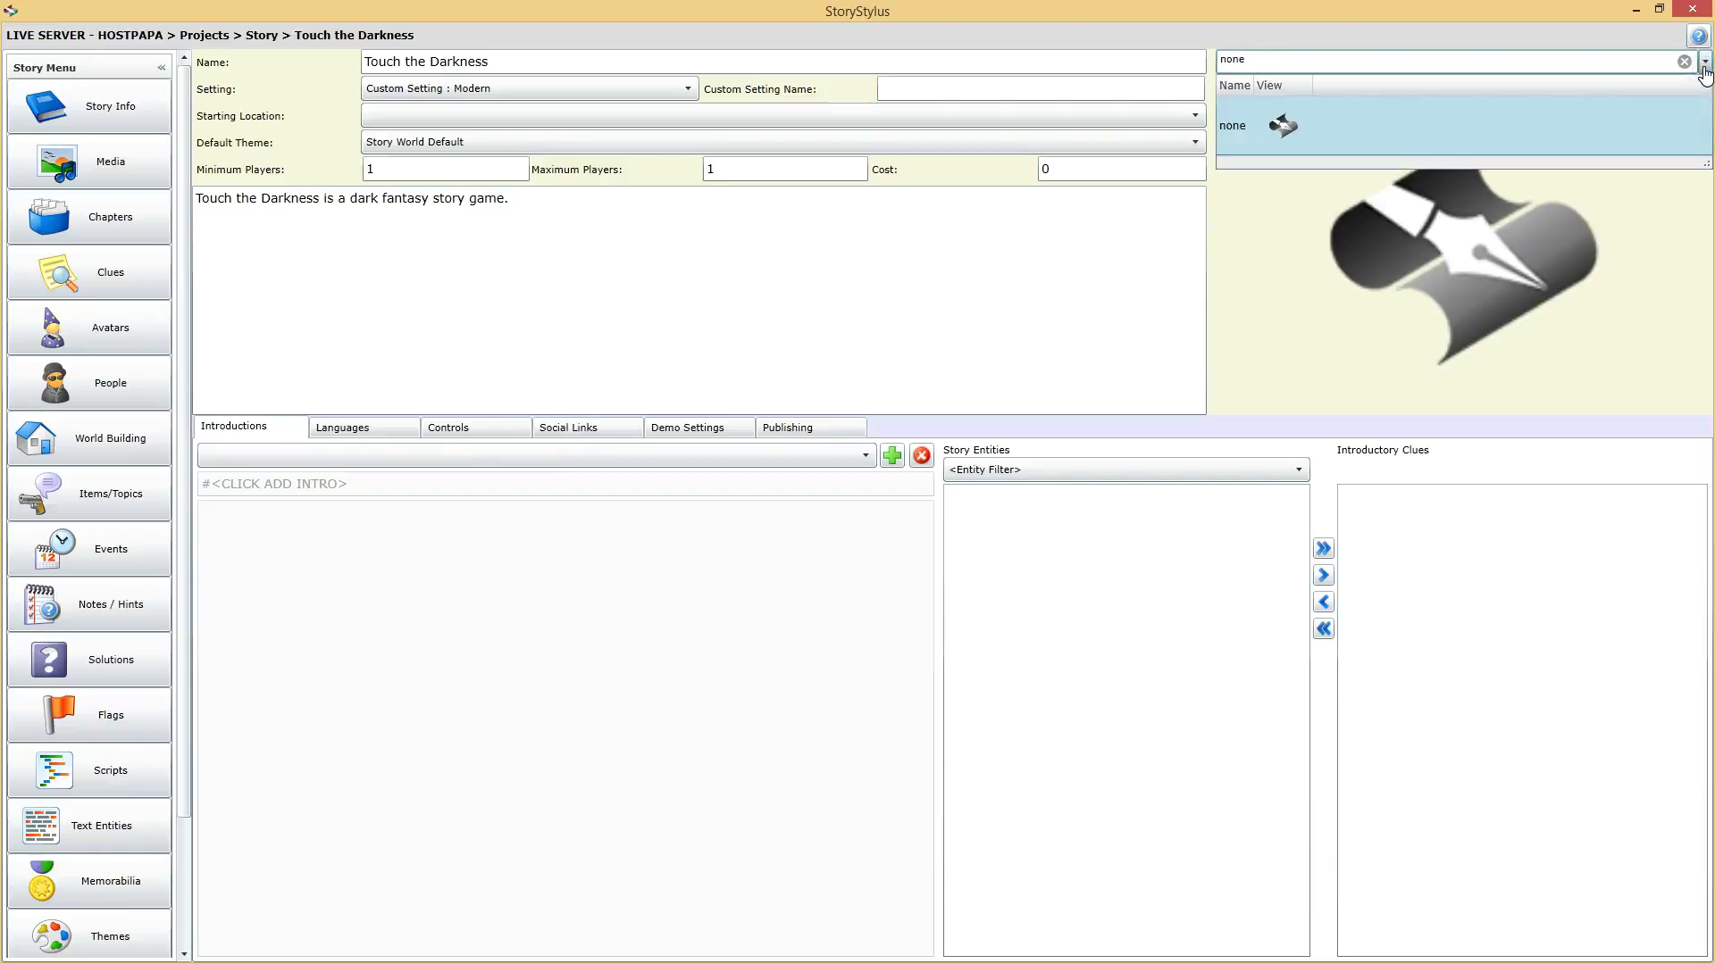
click(1705, 61)
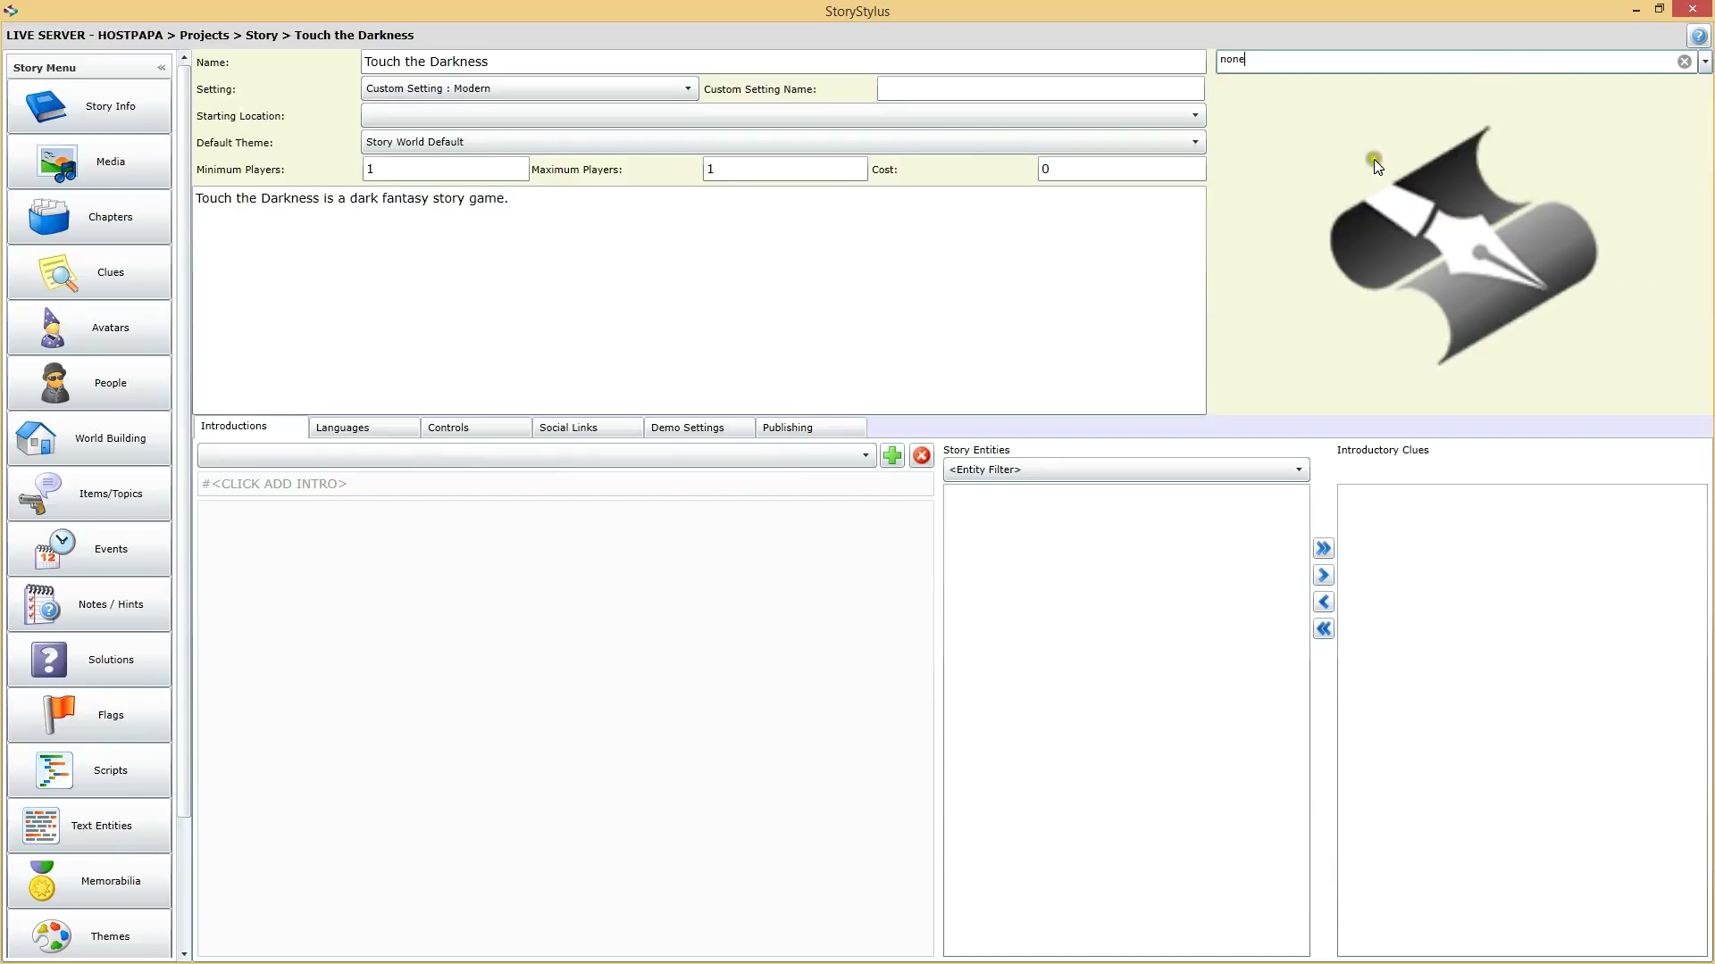
click(511, 218)
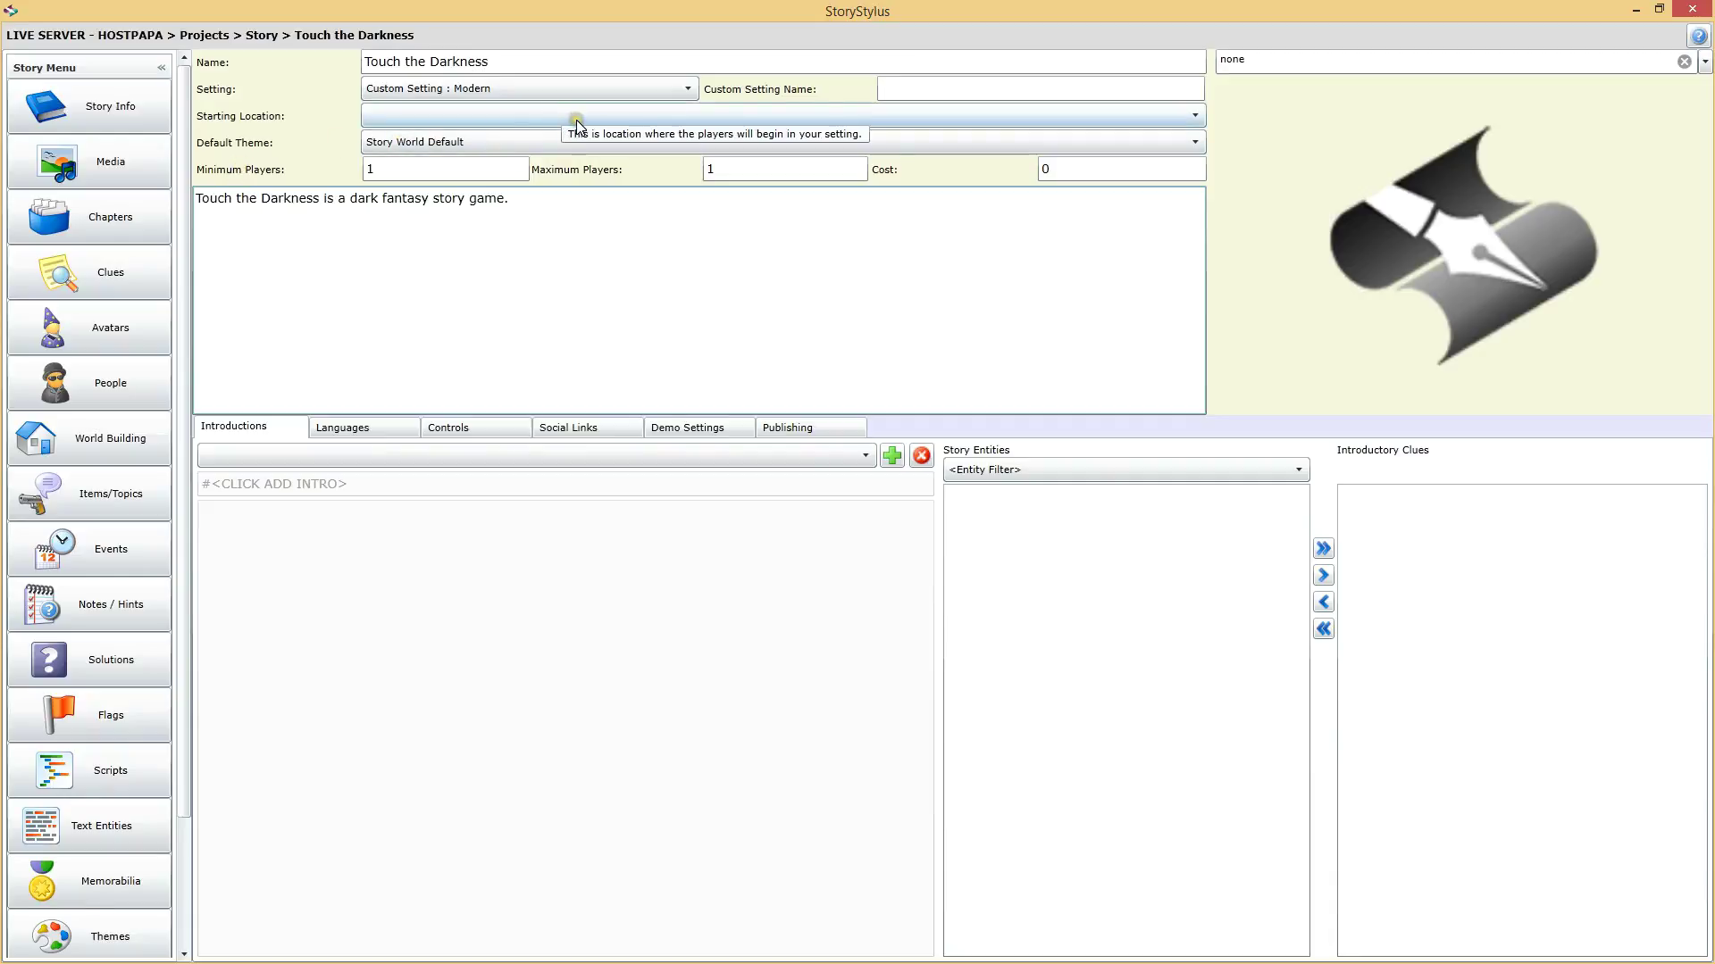
click(616, 120)
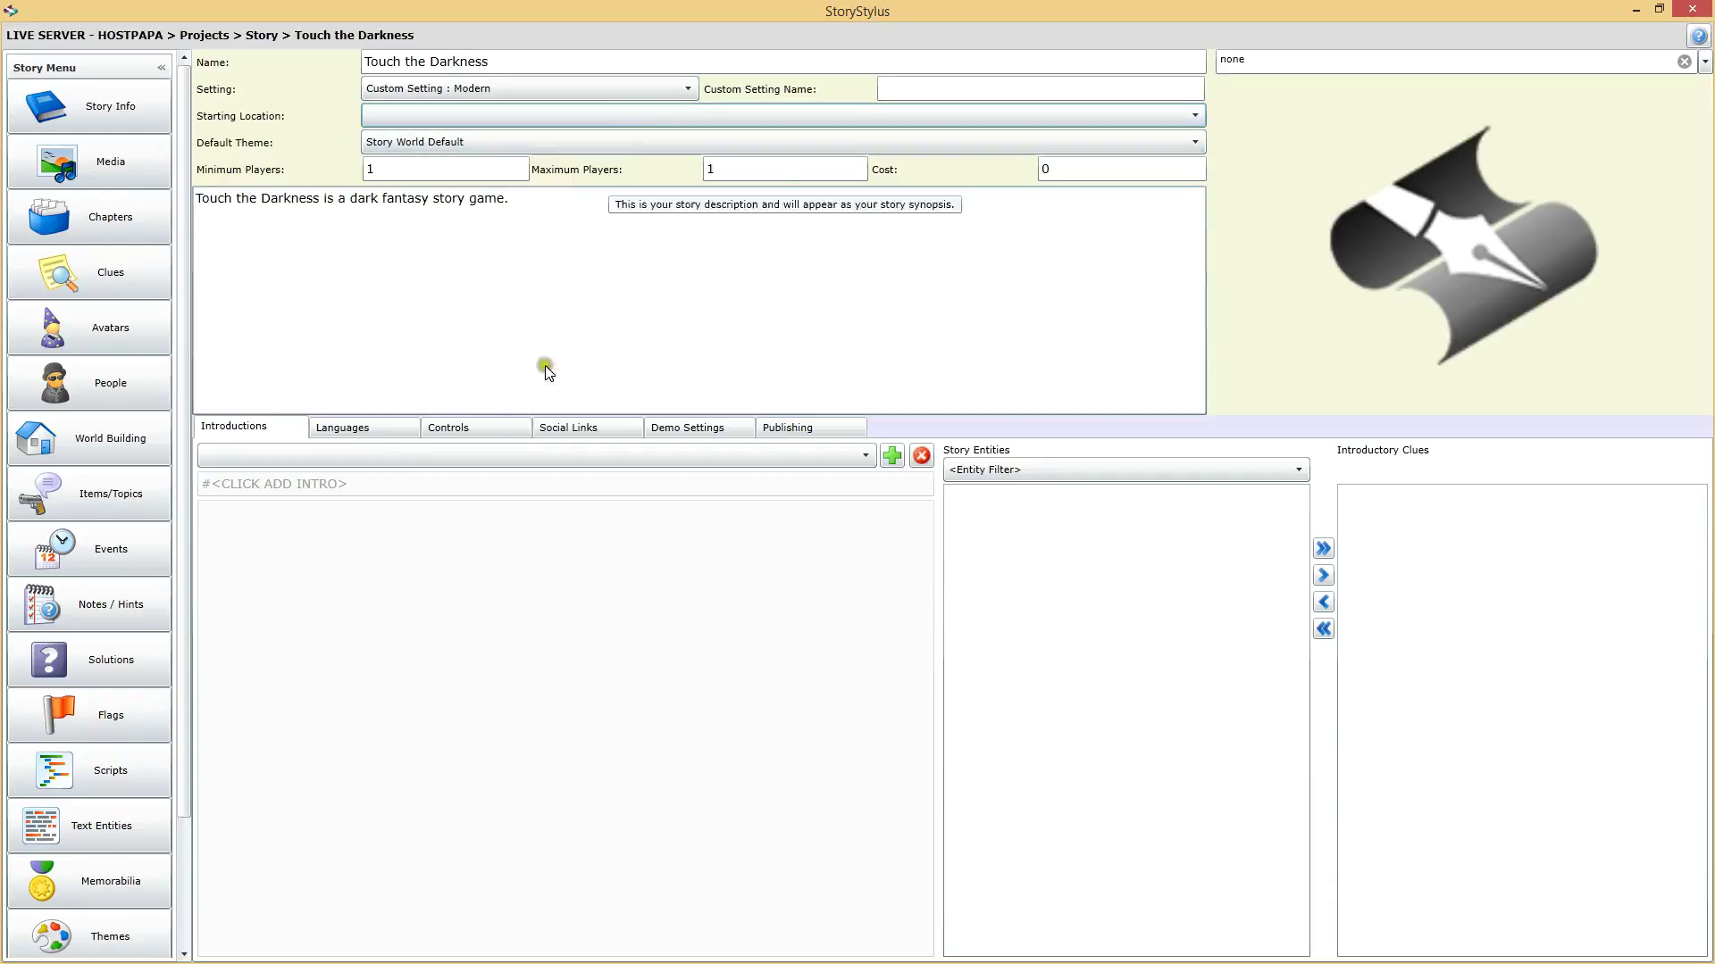
click(528, 199)
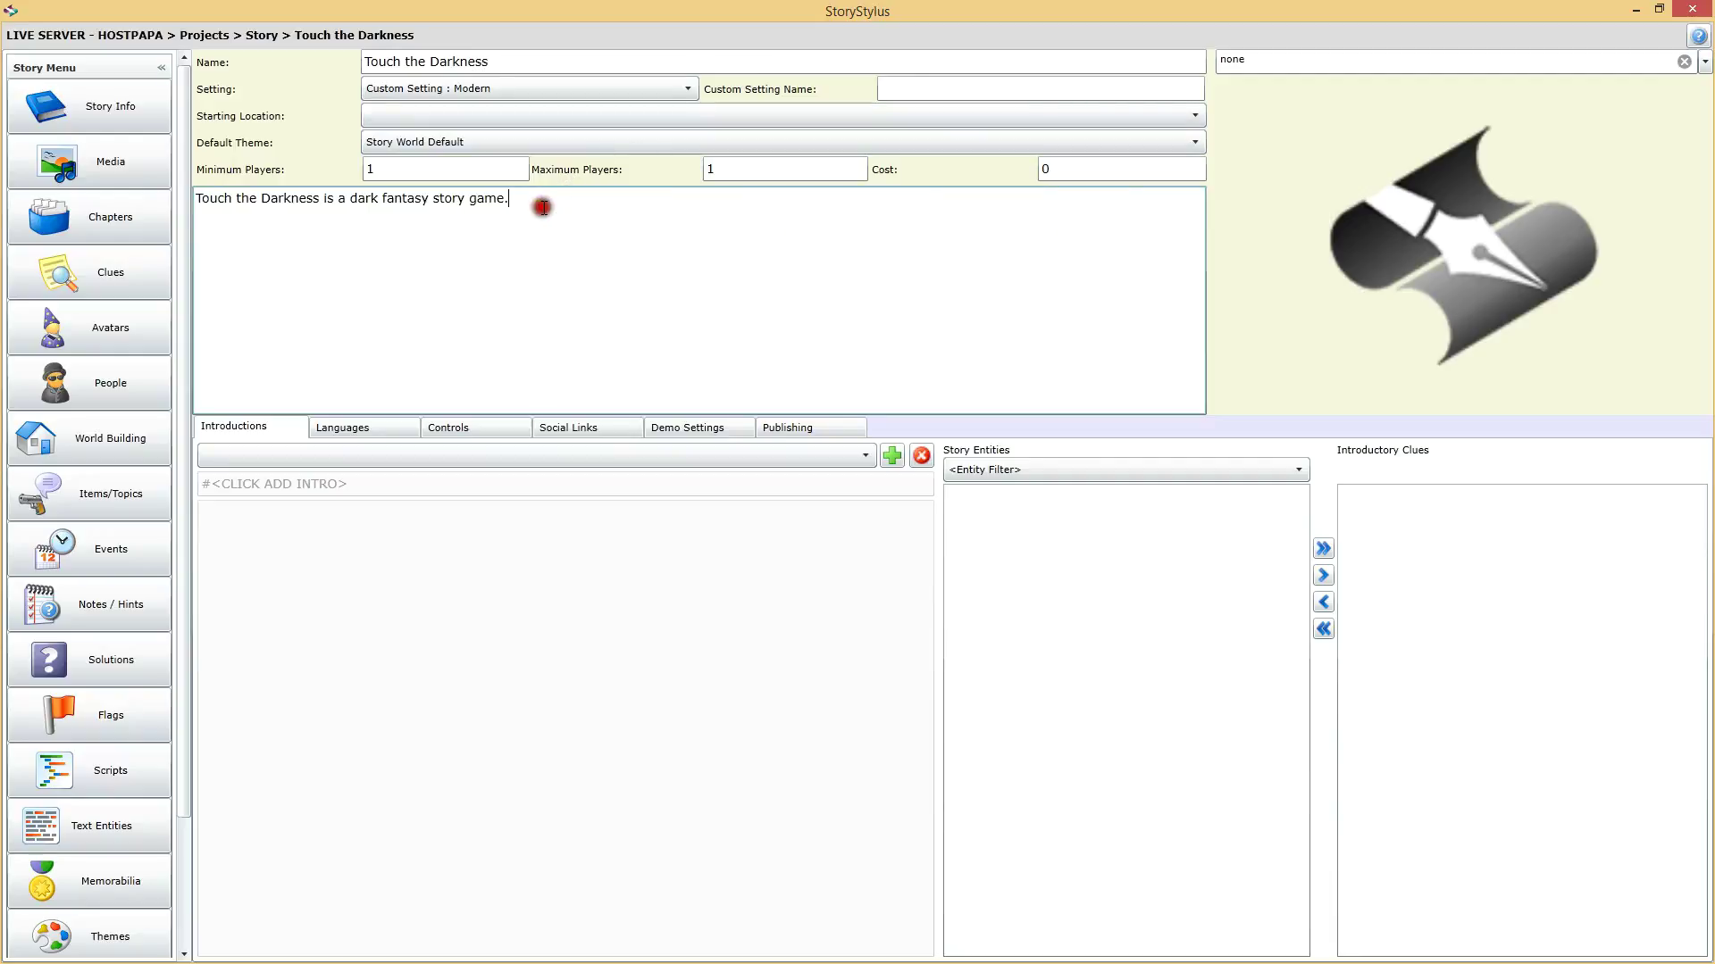
click(920, 92)
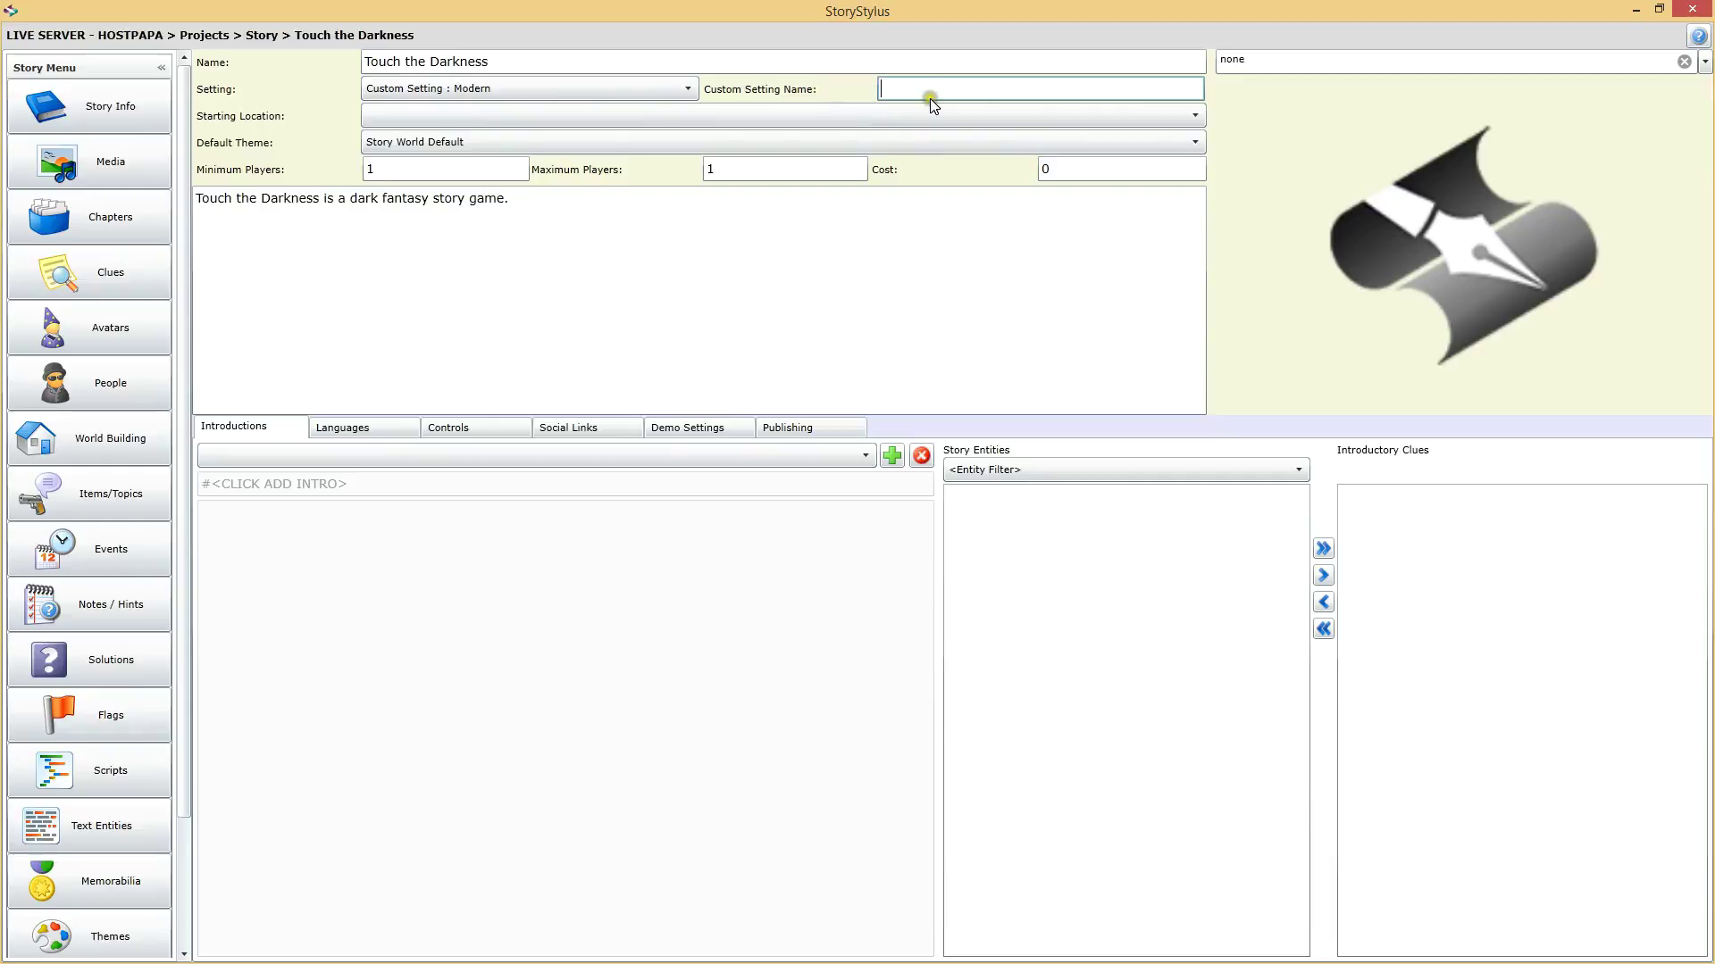
click(497, 246)
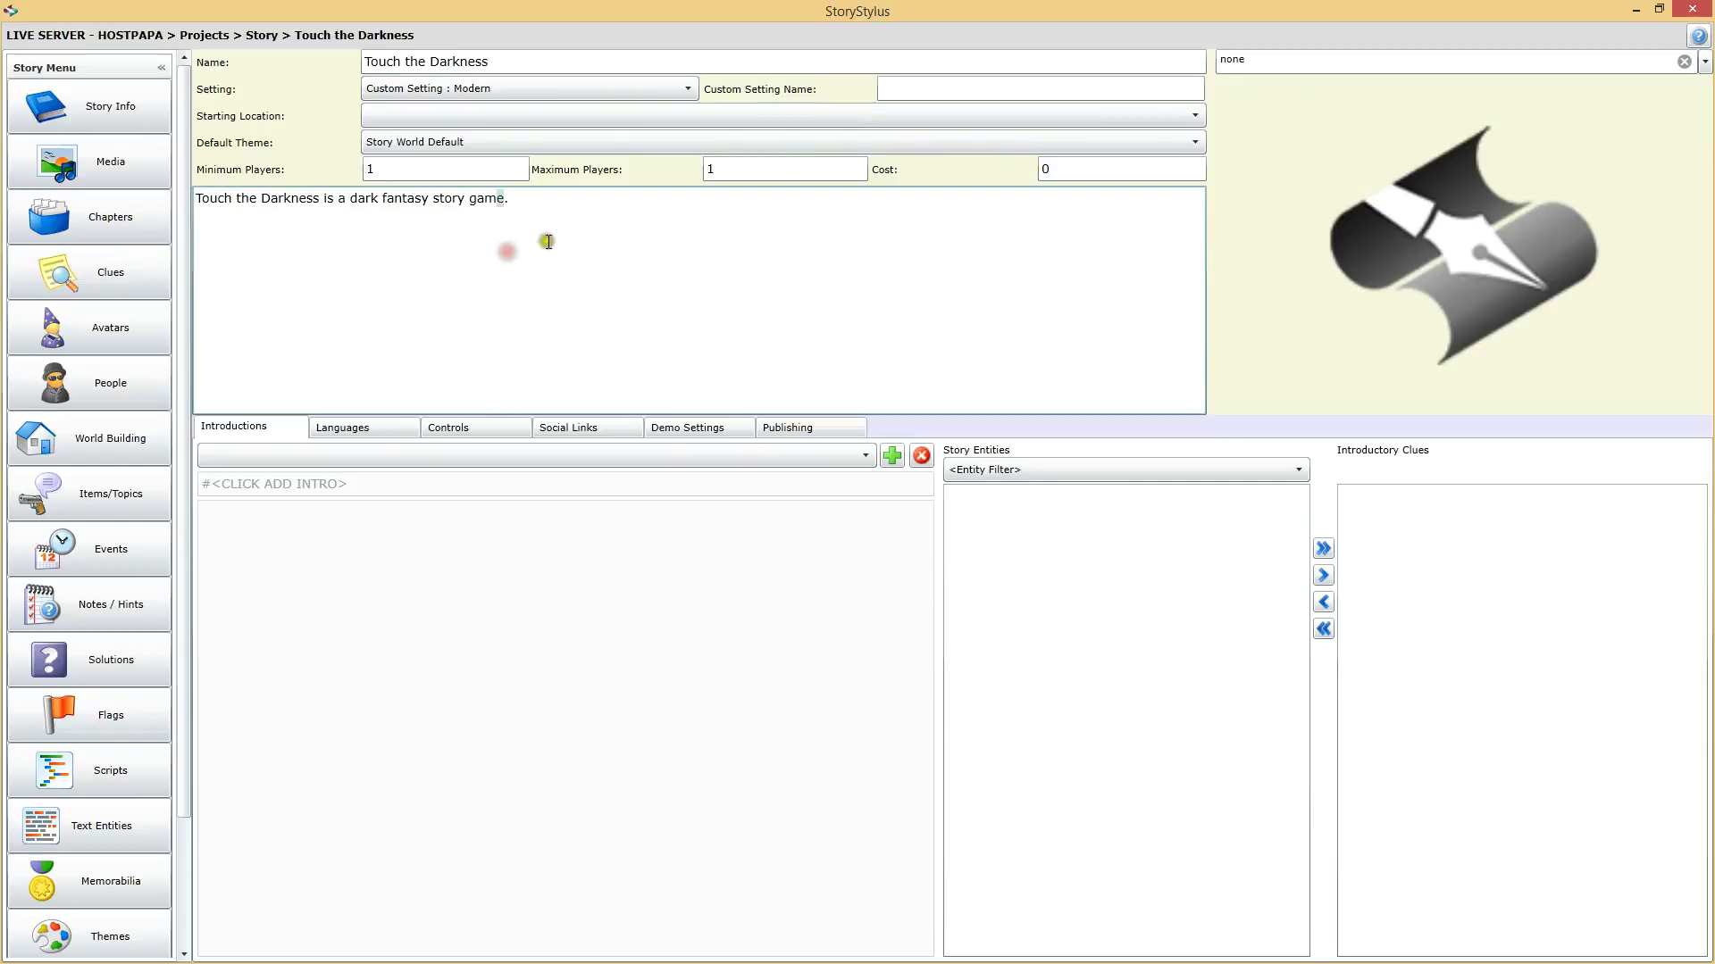
click(628, 238)
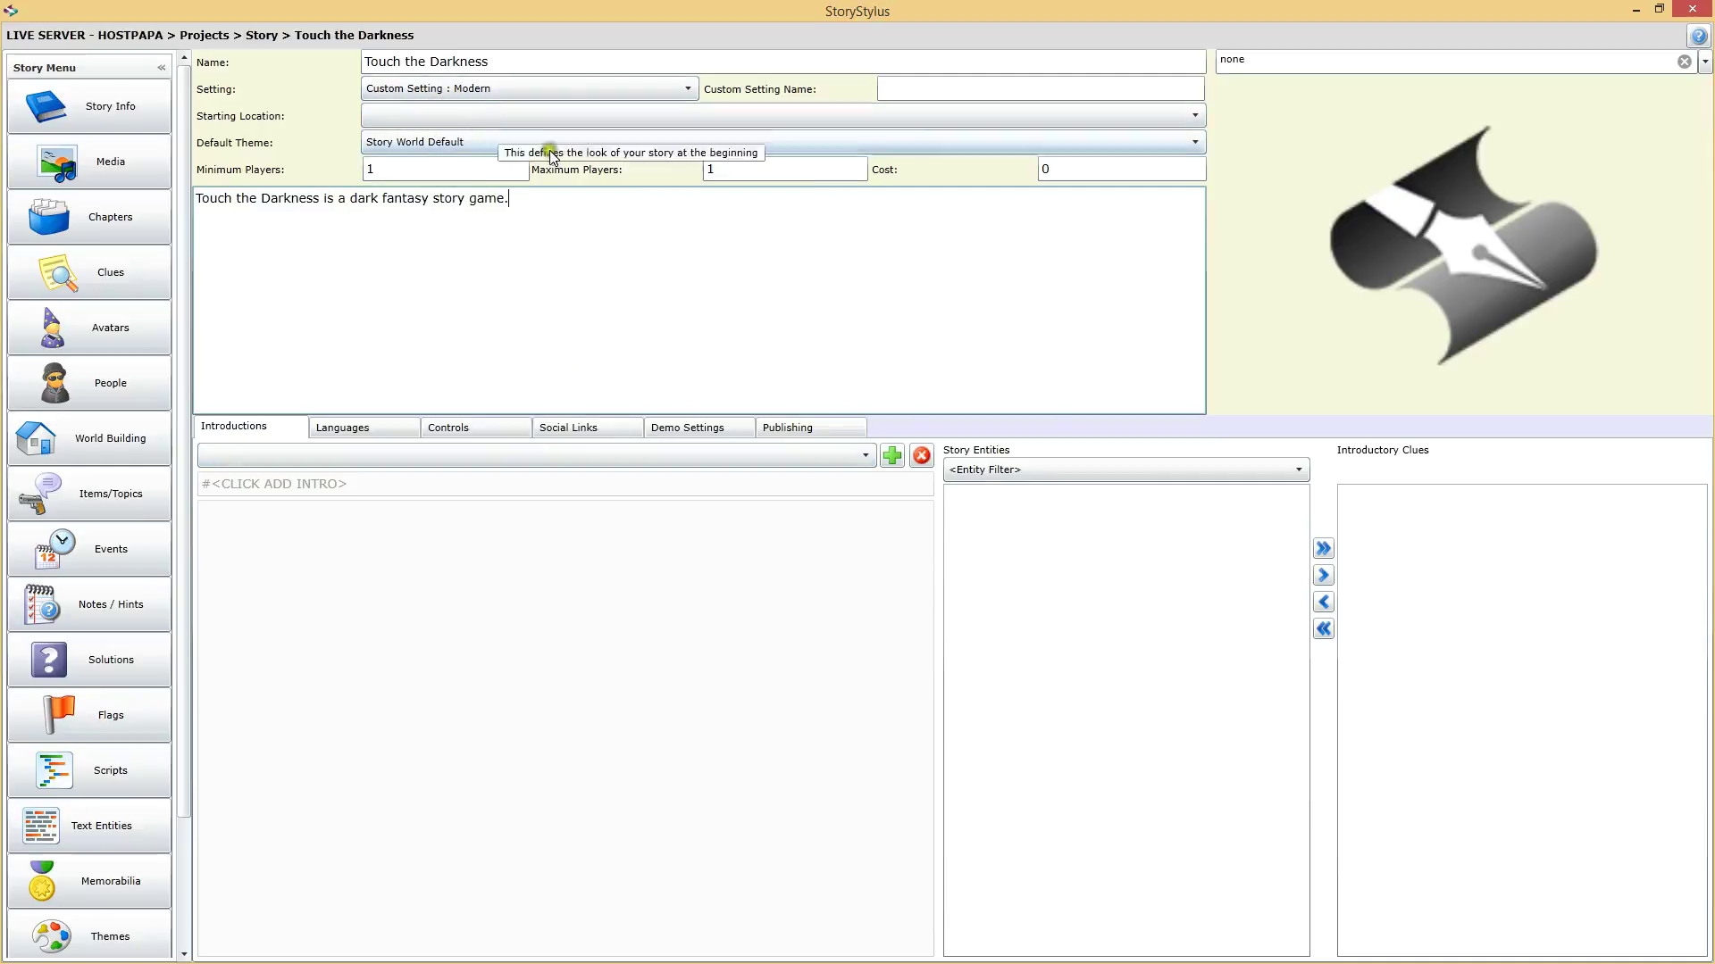
Set the story's custom setting name to "Malafantasia"
click(908, 94)
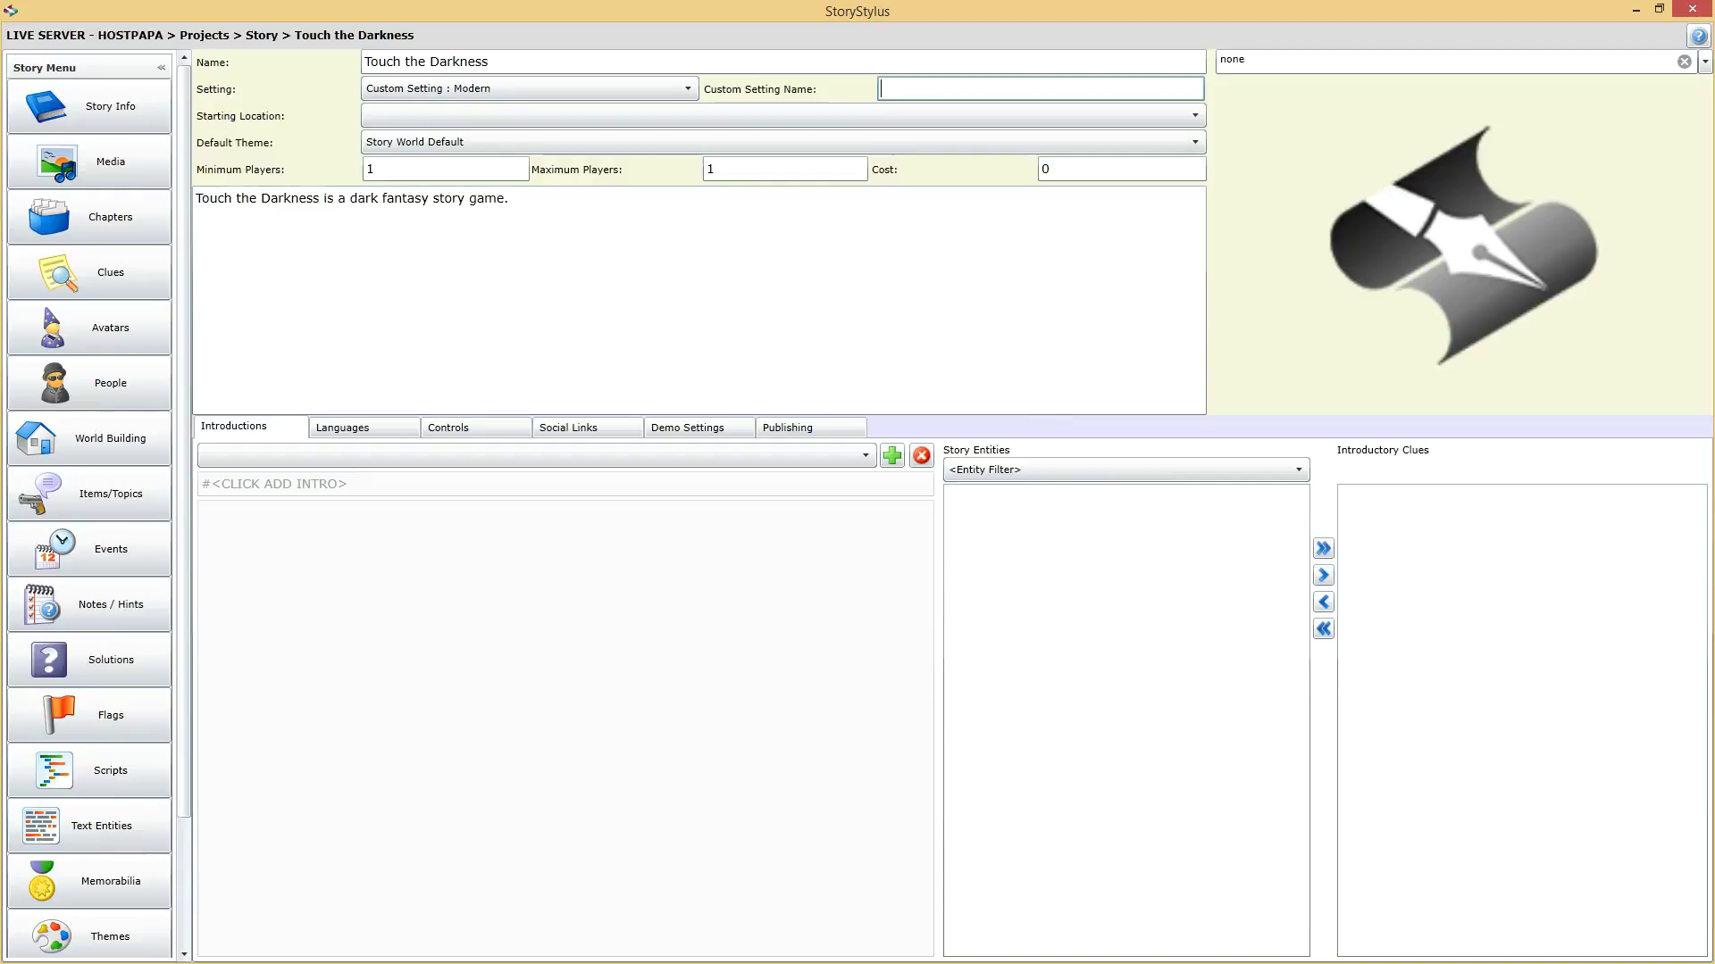
text(Malafantasia)
click(880, 286)
click(597, 224)
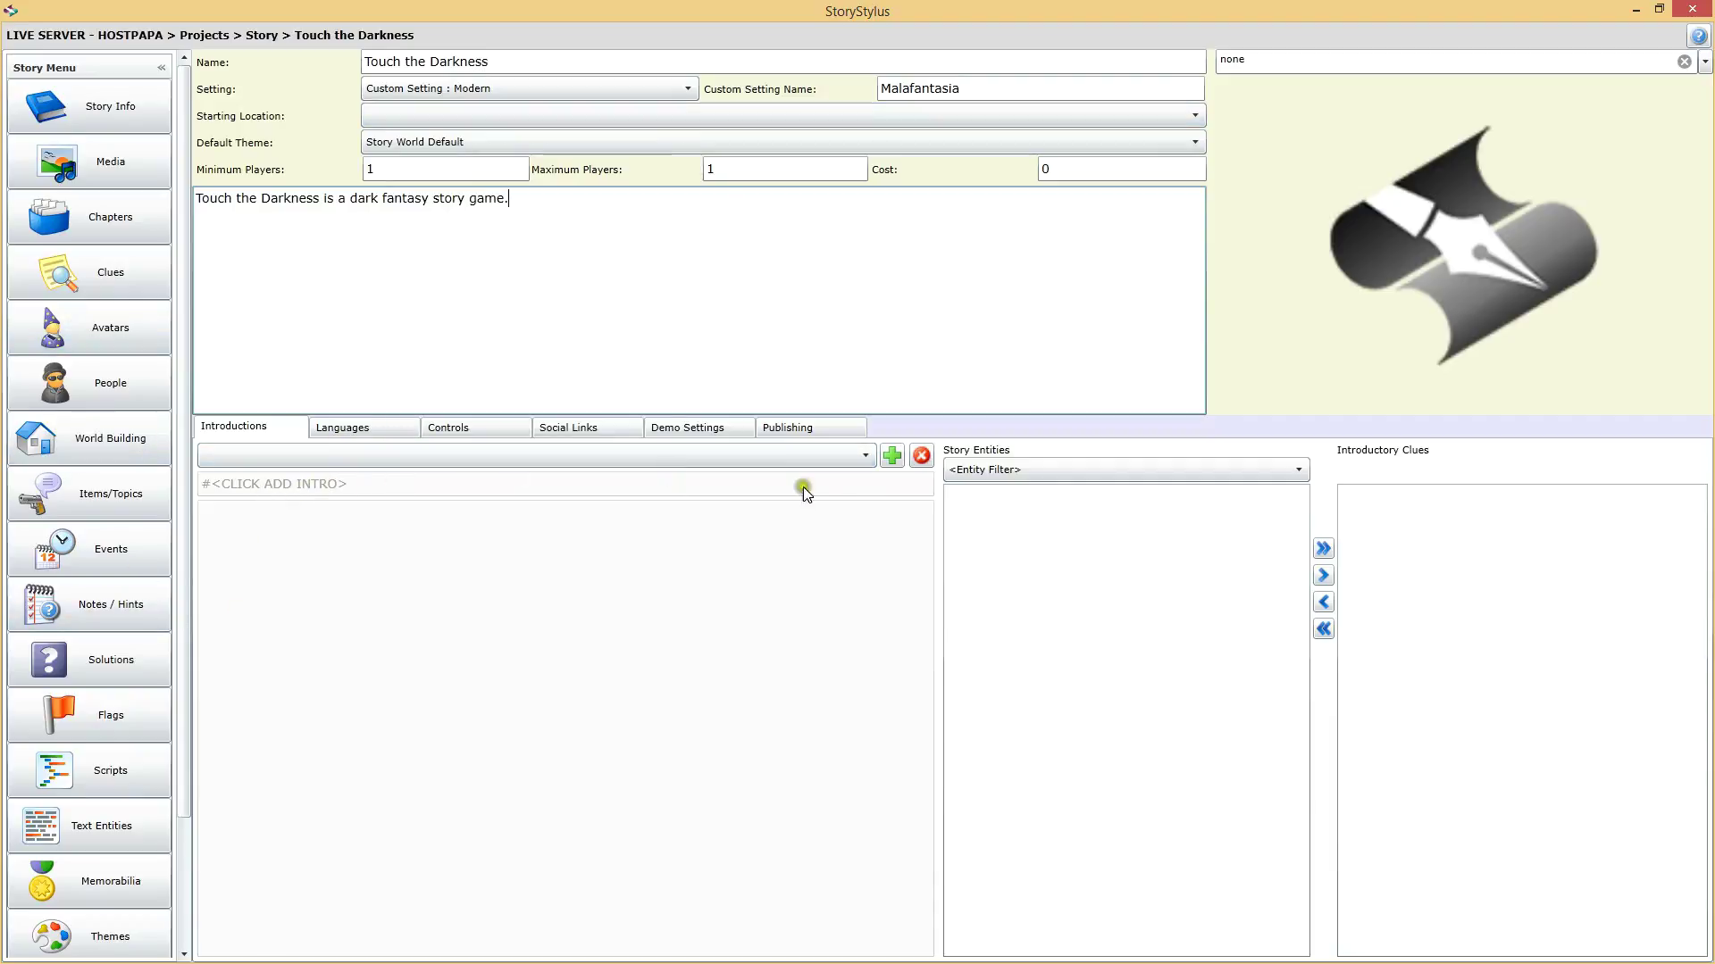
Add a story introduction and name it "Welcome to the darkness..."
click(892, 456)
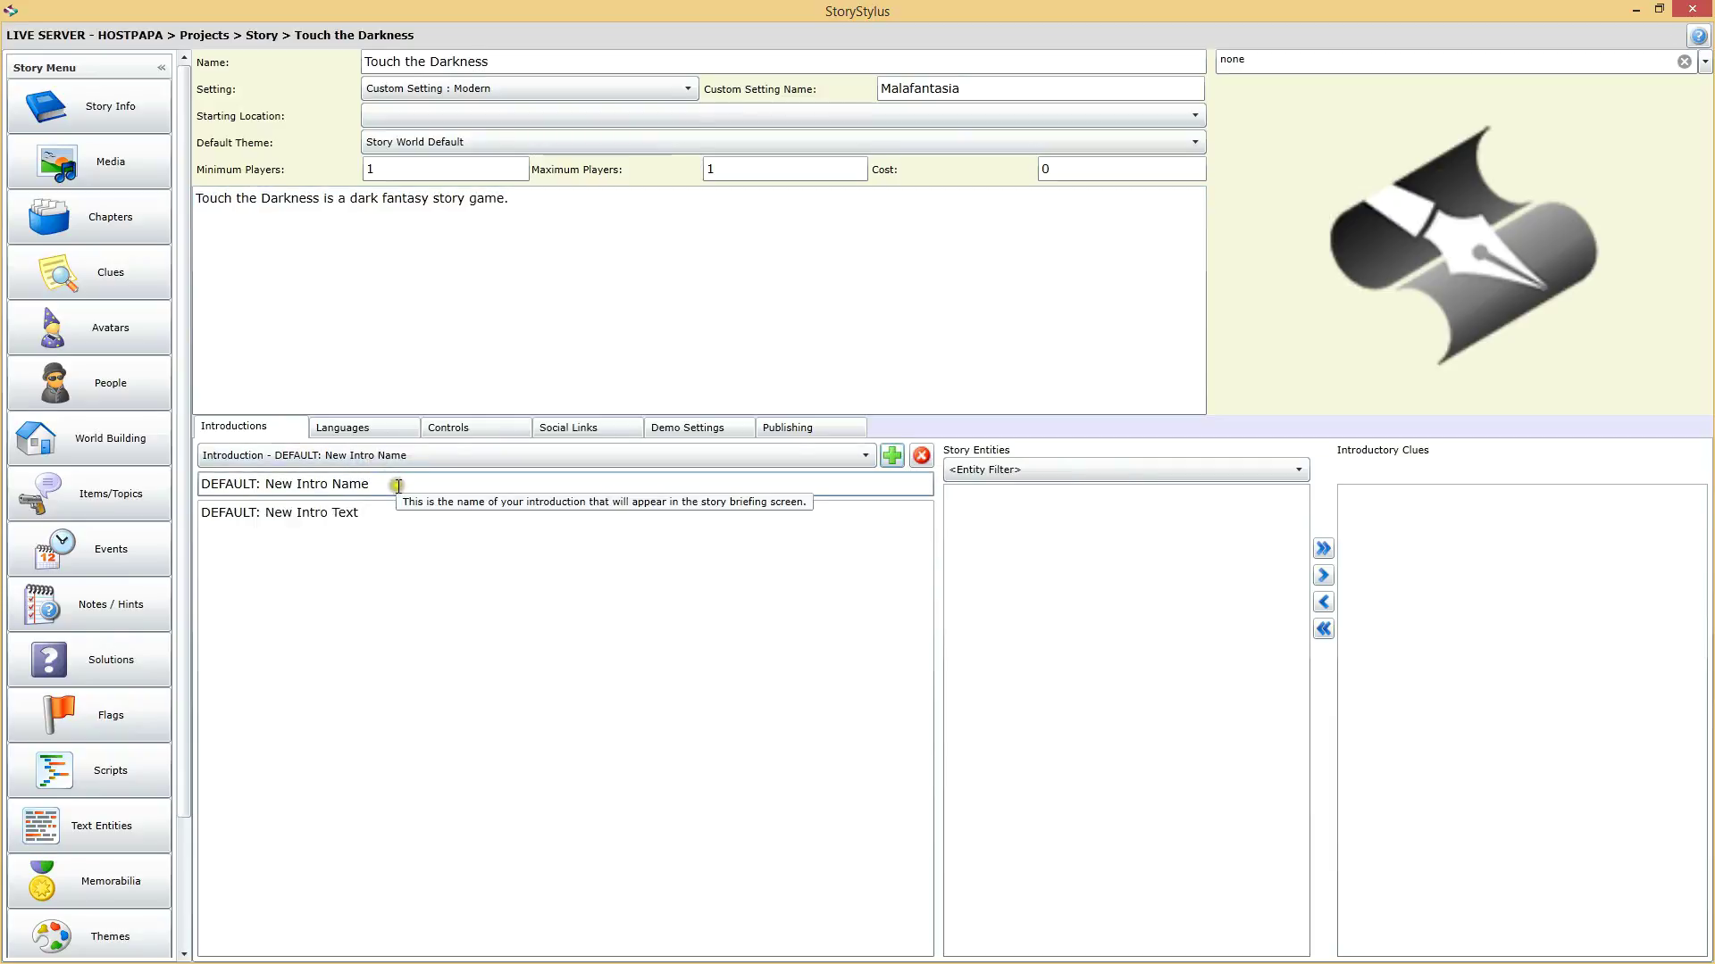
drag(394, 483, 168, 464)
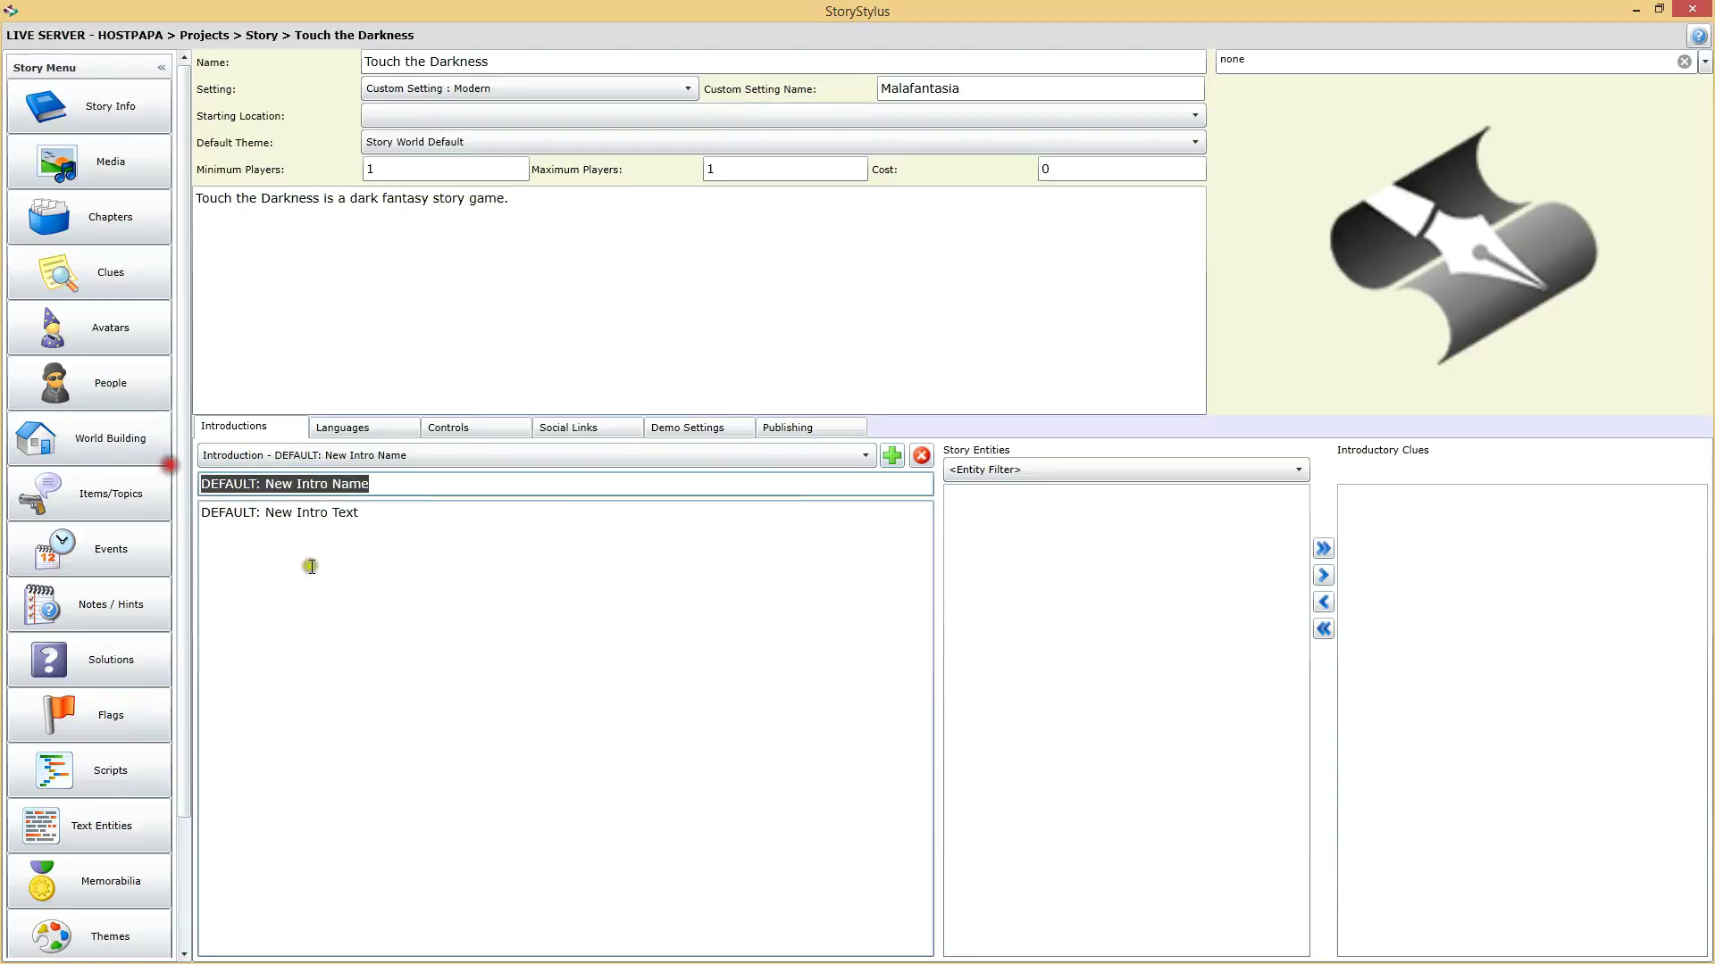
text(Welcome to the dark)
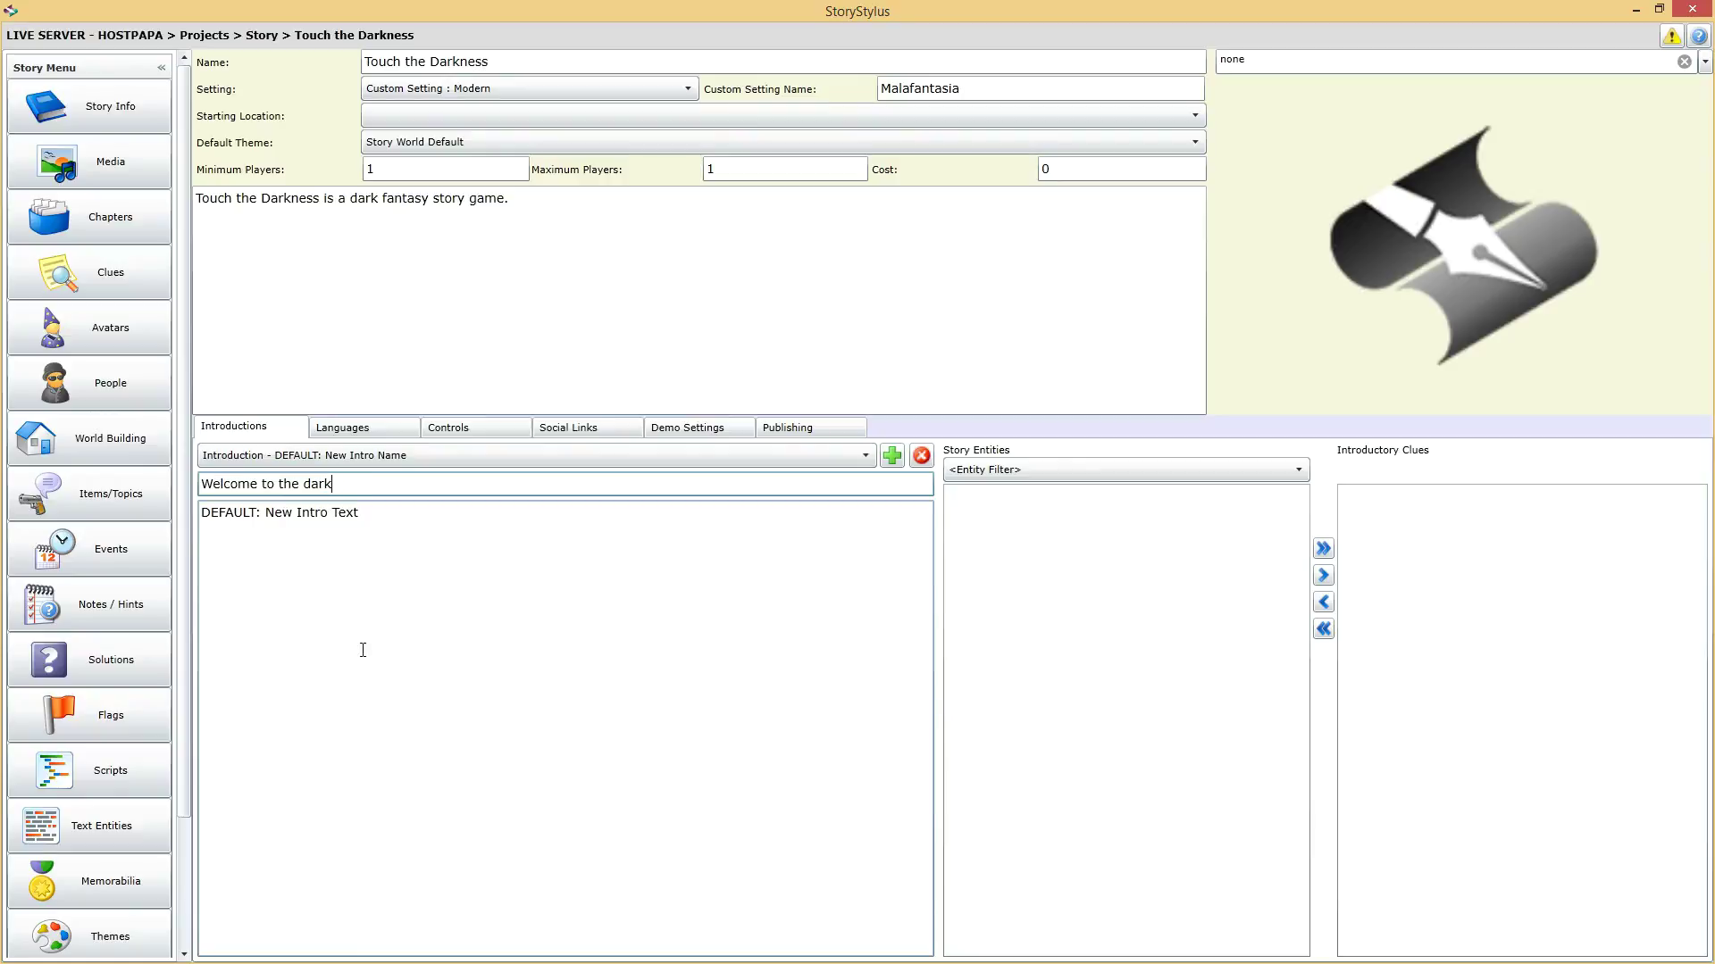
text(...)
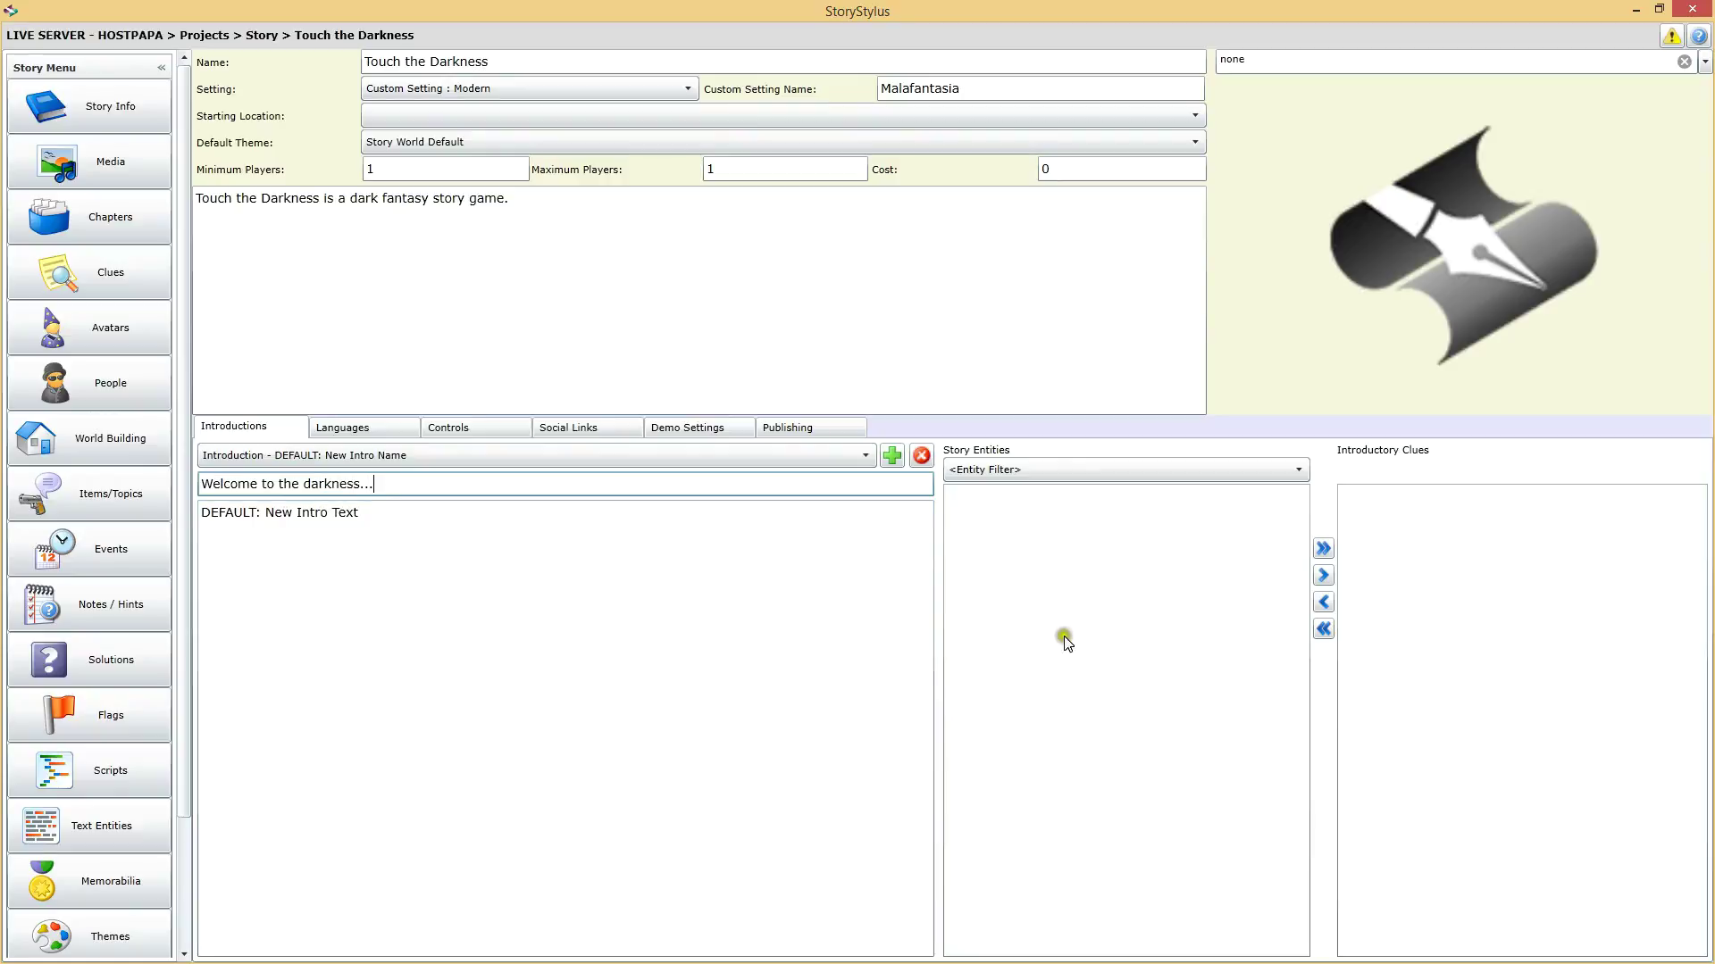
Replace the introduction's default body text with "You are unable to escape."
click(750, 541)
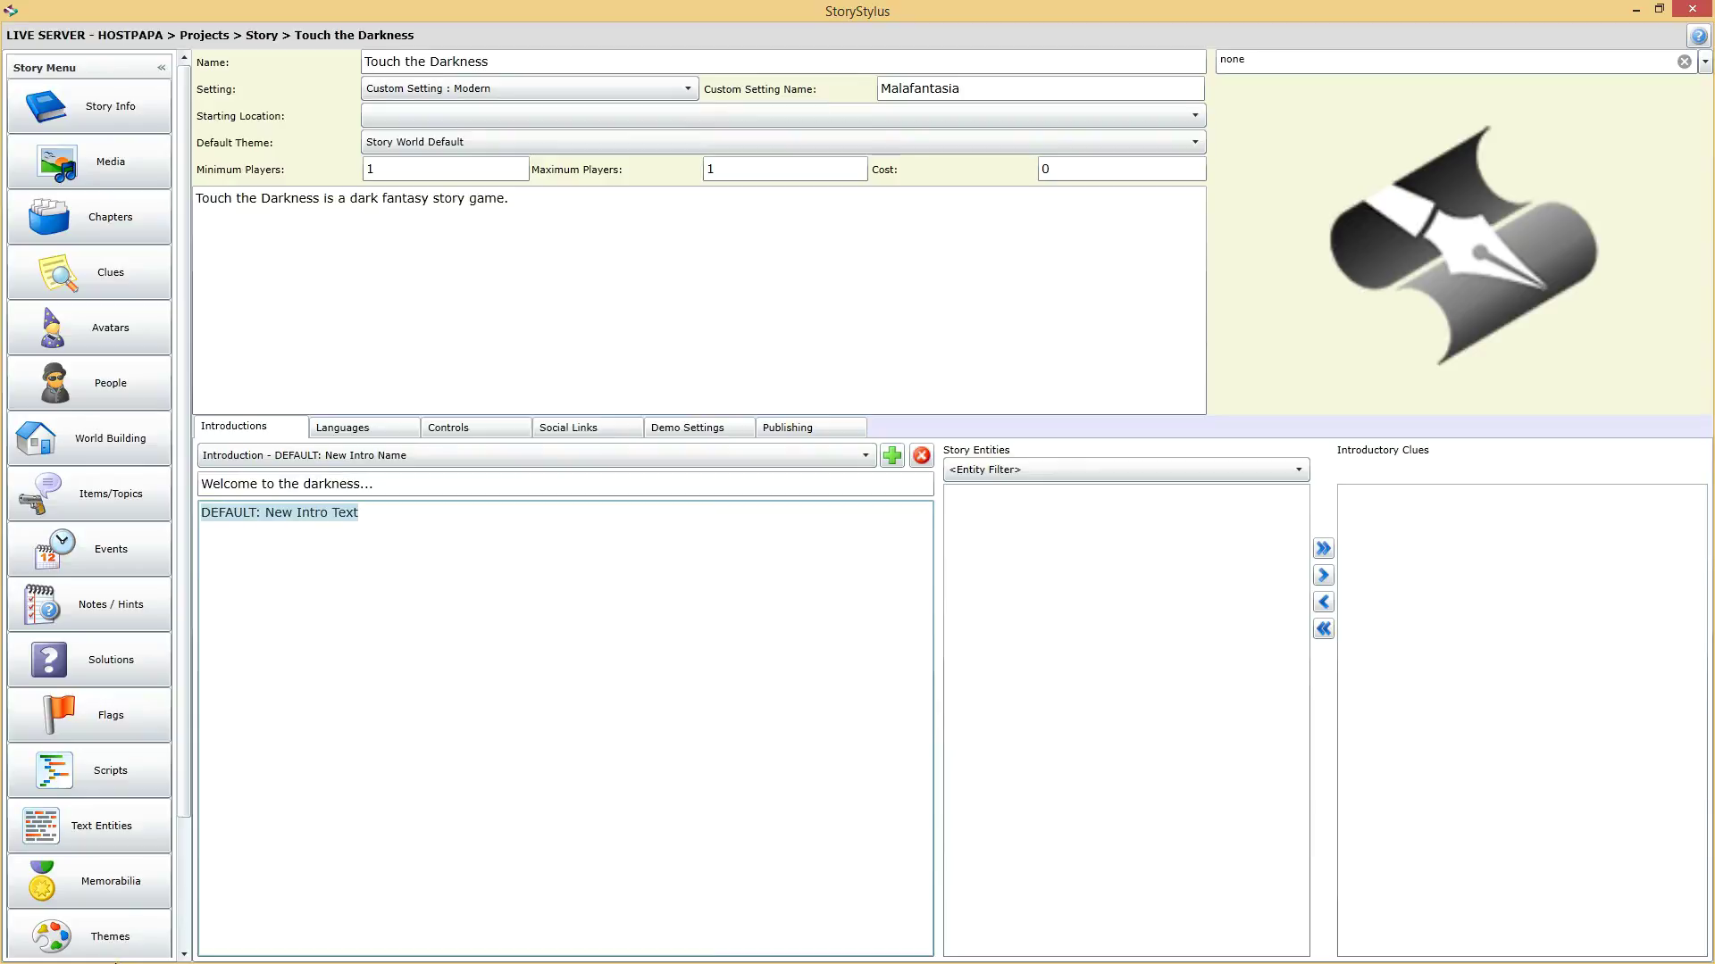
text(You are unable to escape.)
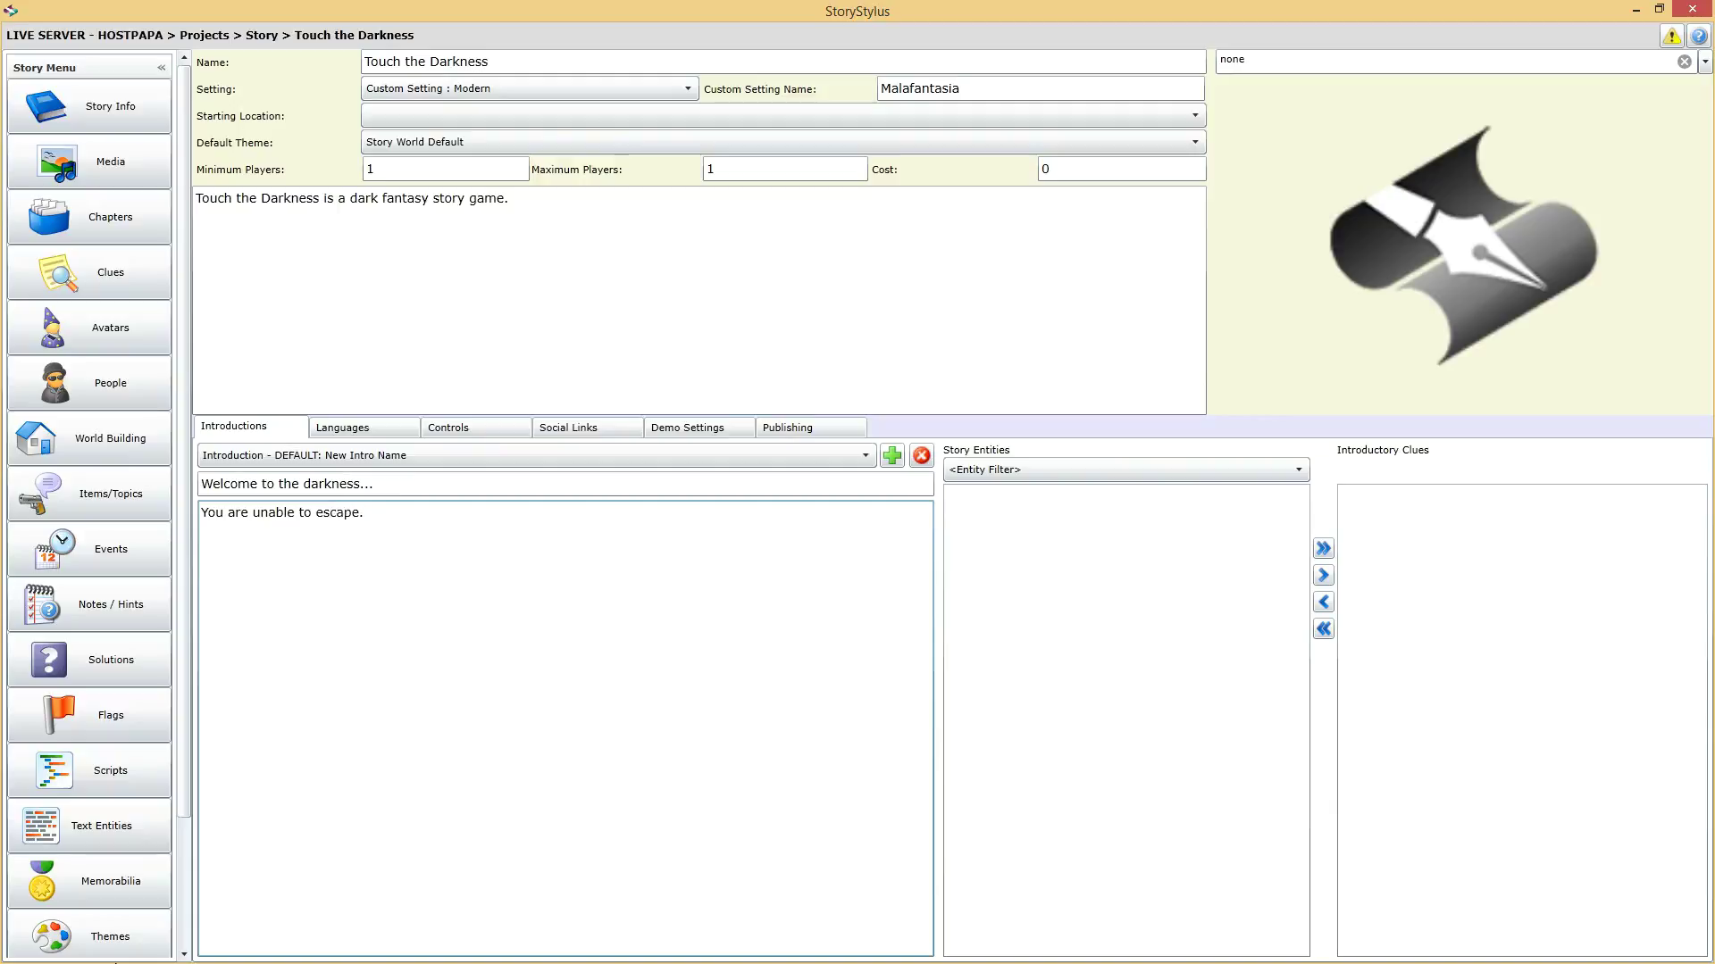
click(474, 482)
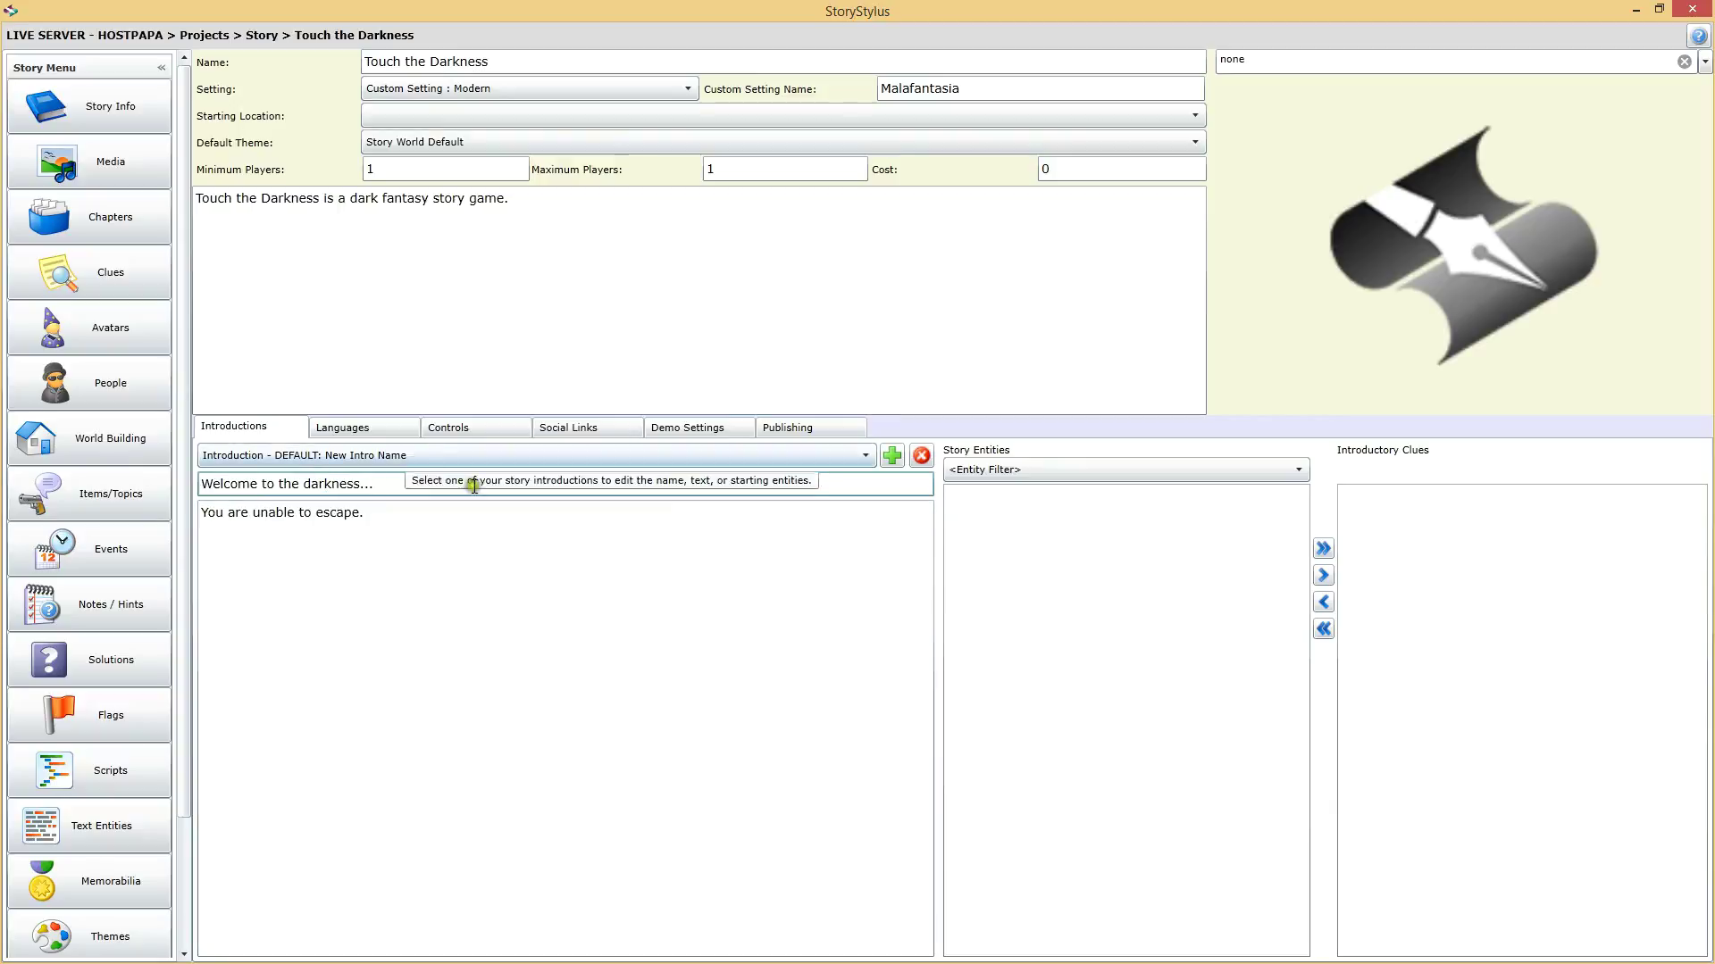
Reselect "Introduction - Welcome to the darkness..." as the introduction being edited
click(396, 455)
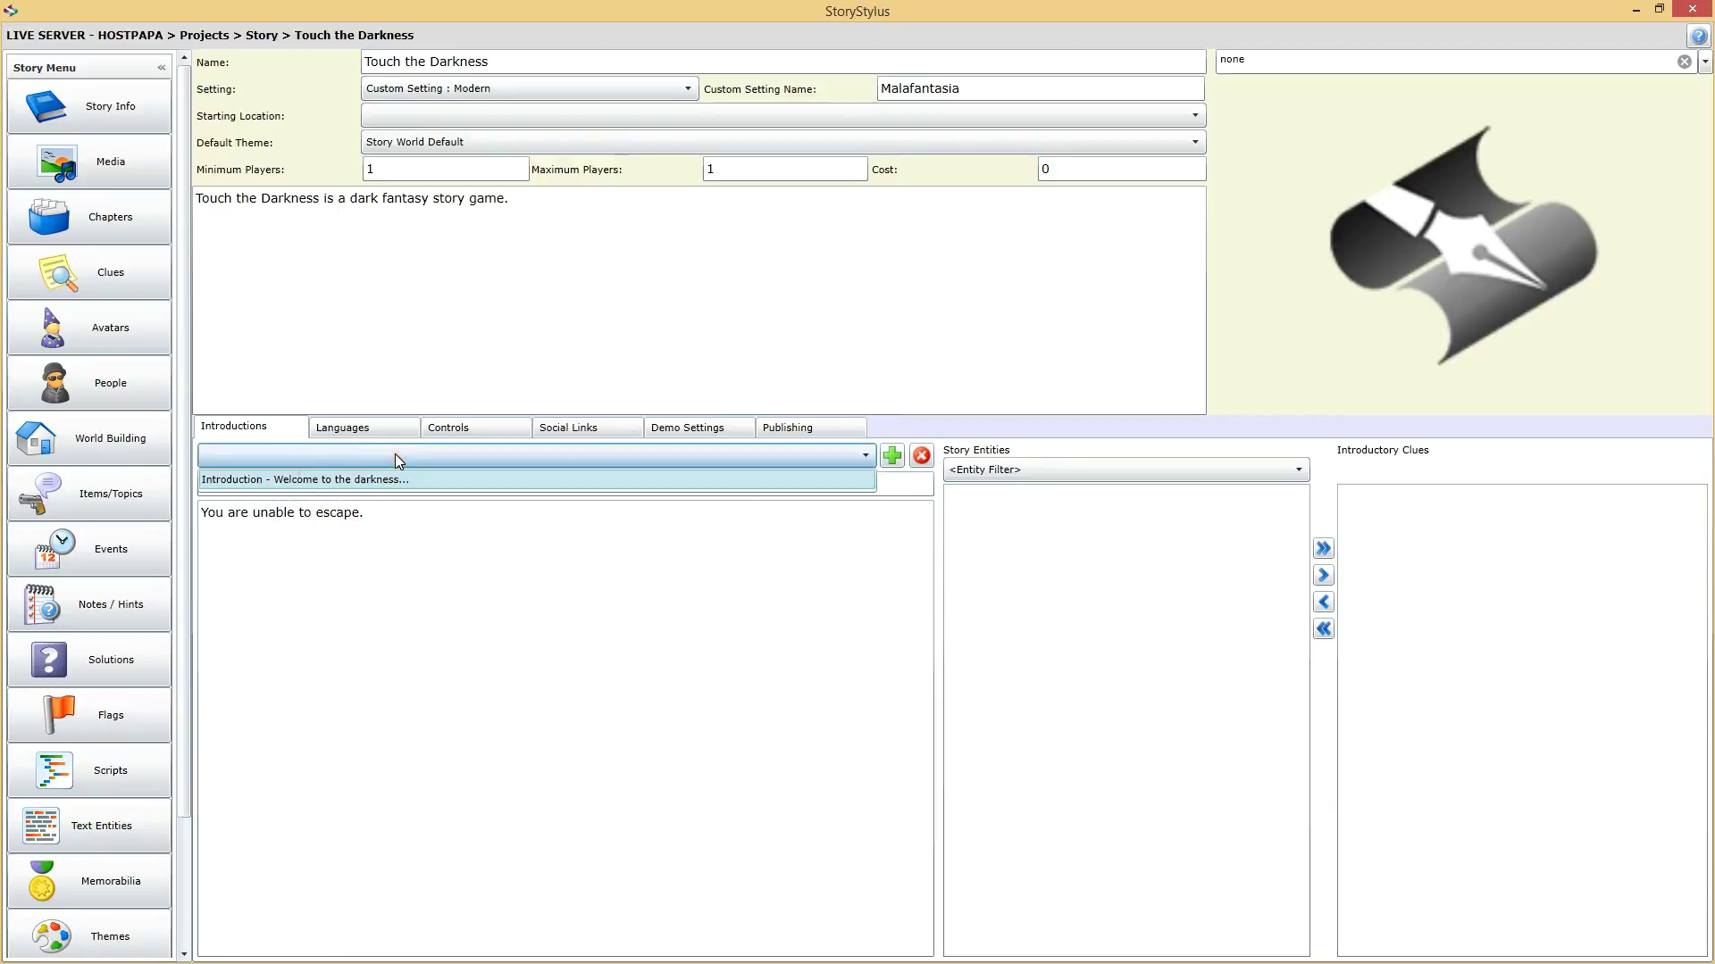
click(357, 480)
click(416, 453)
click(416, 453)
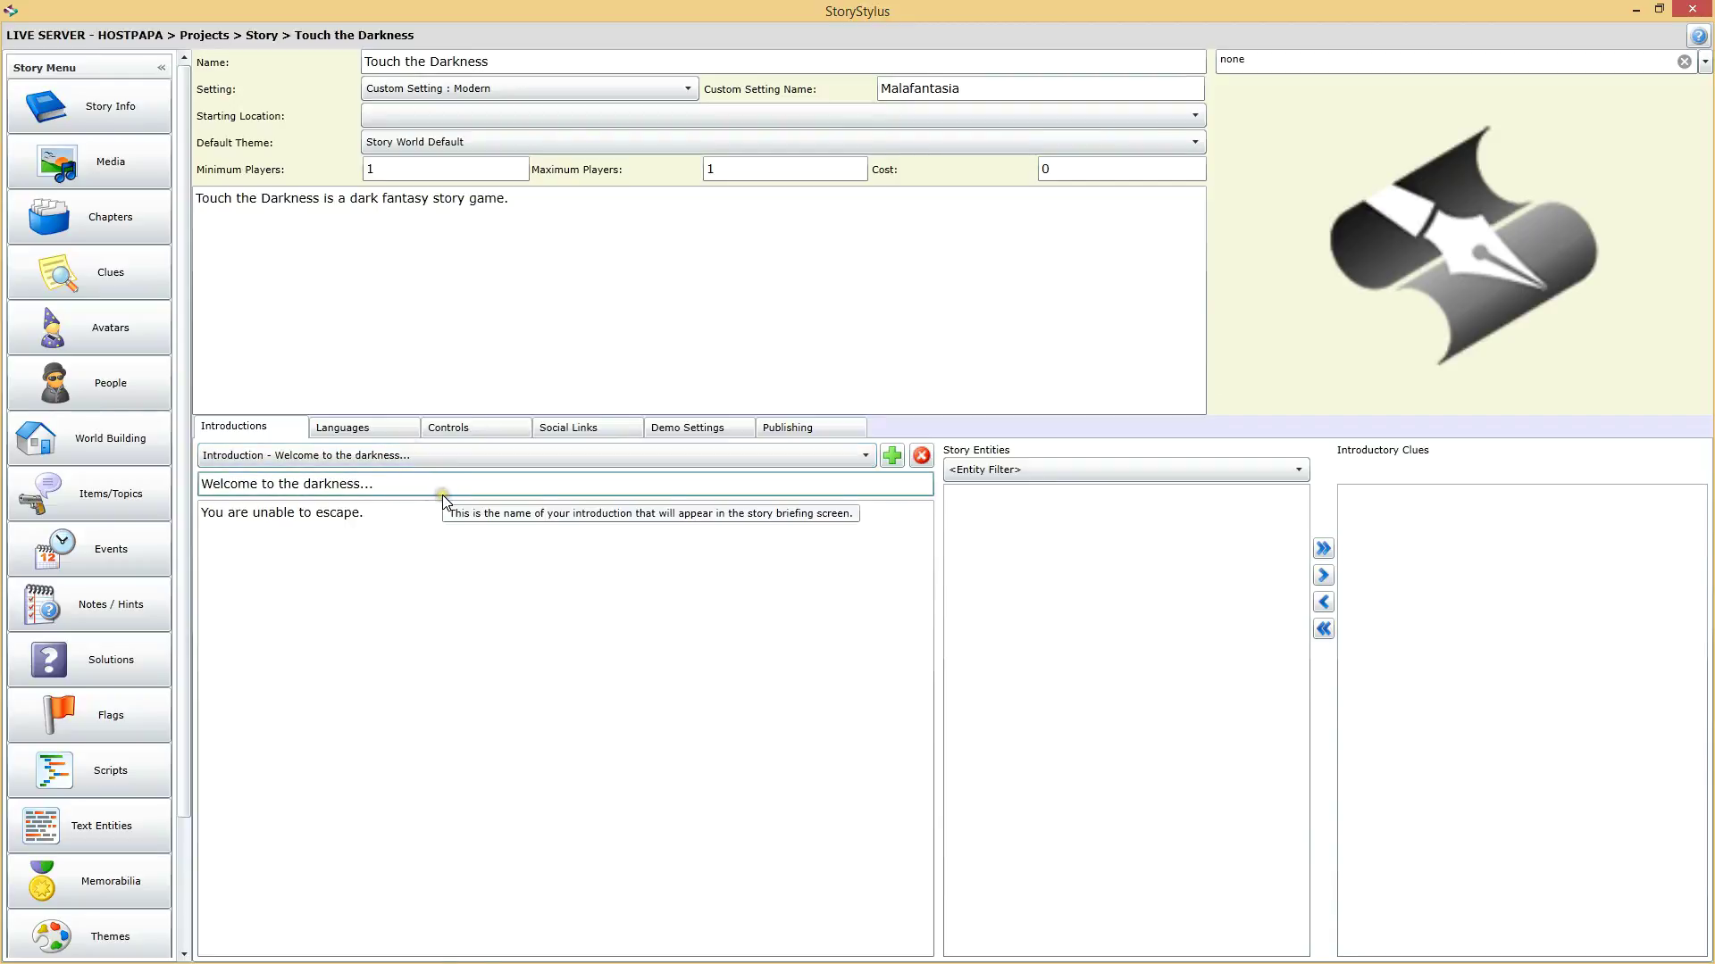
click(443, 492)
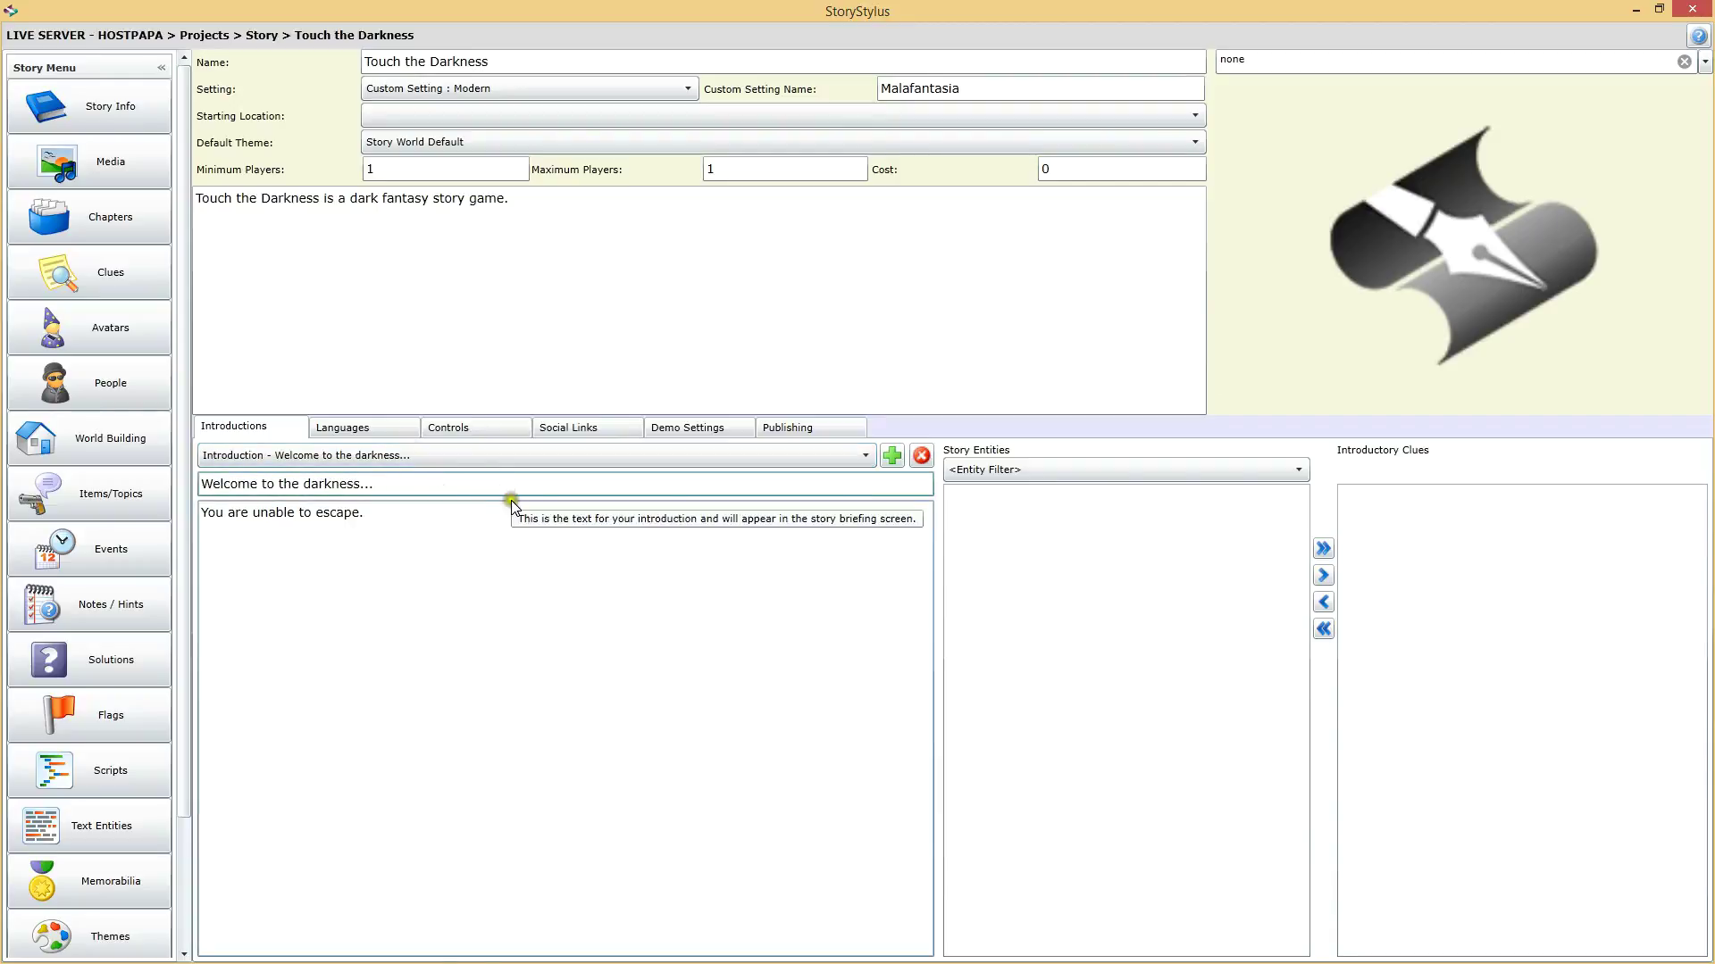
click(517, 592)
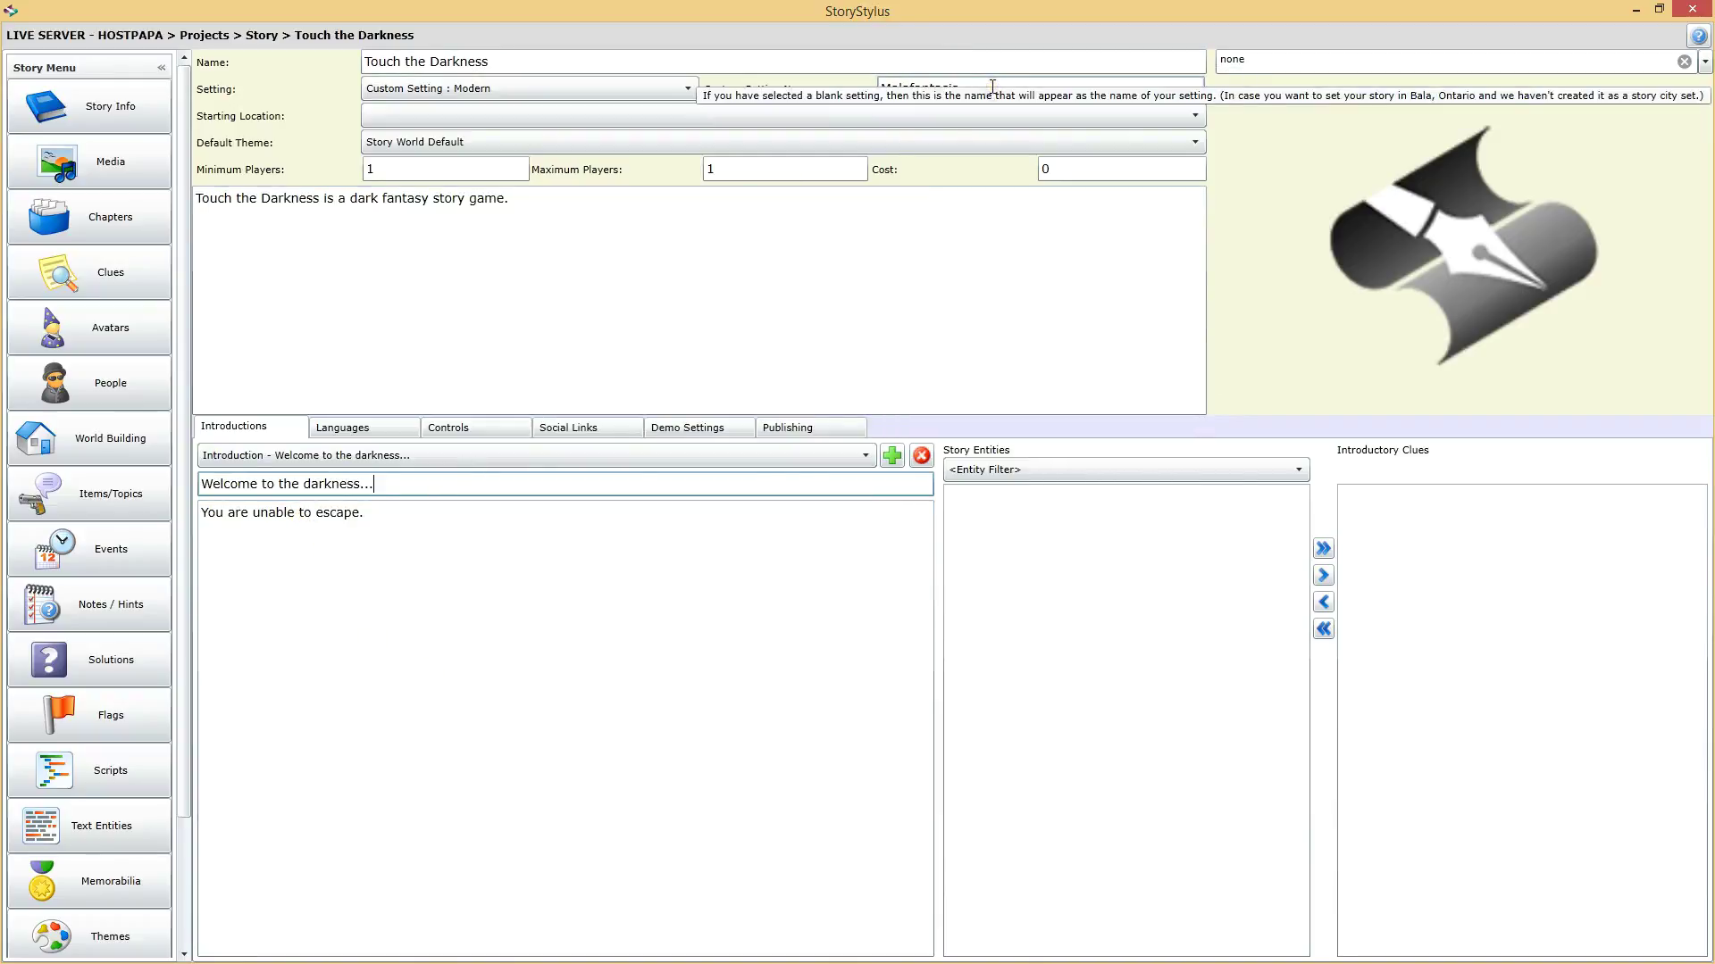
click(1385, 286)
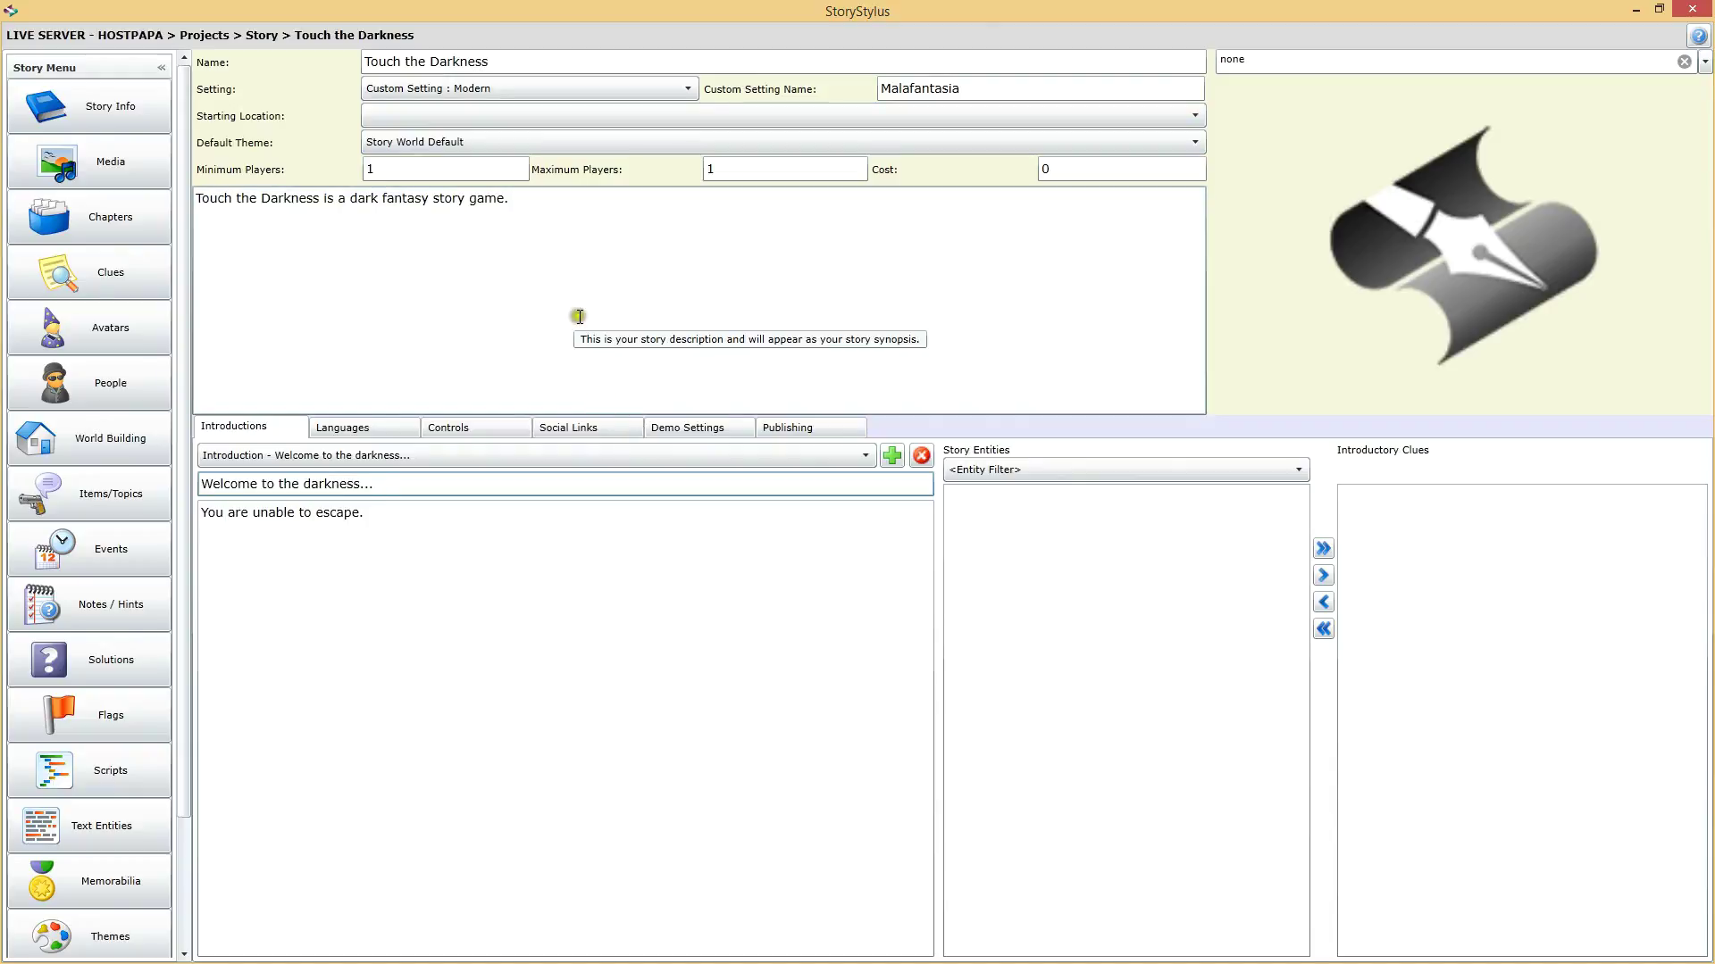
click(571, 210)
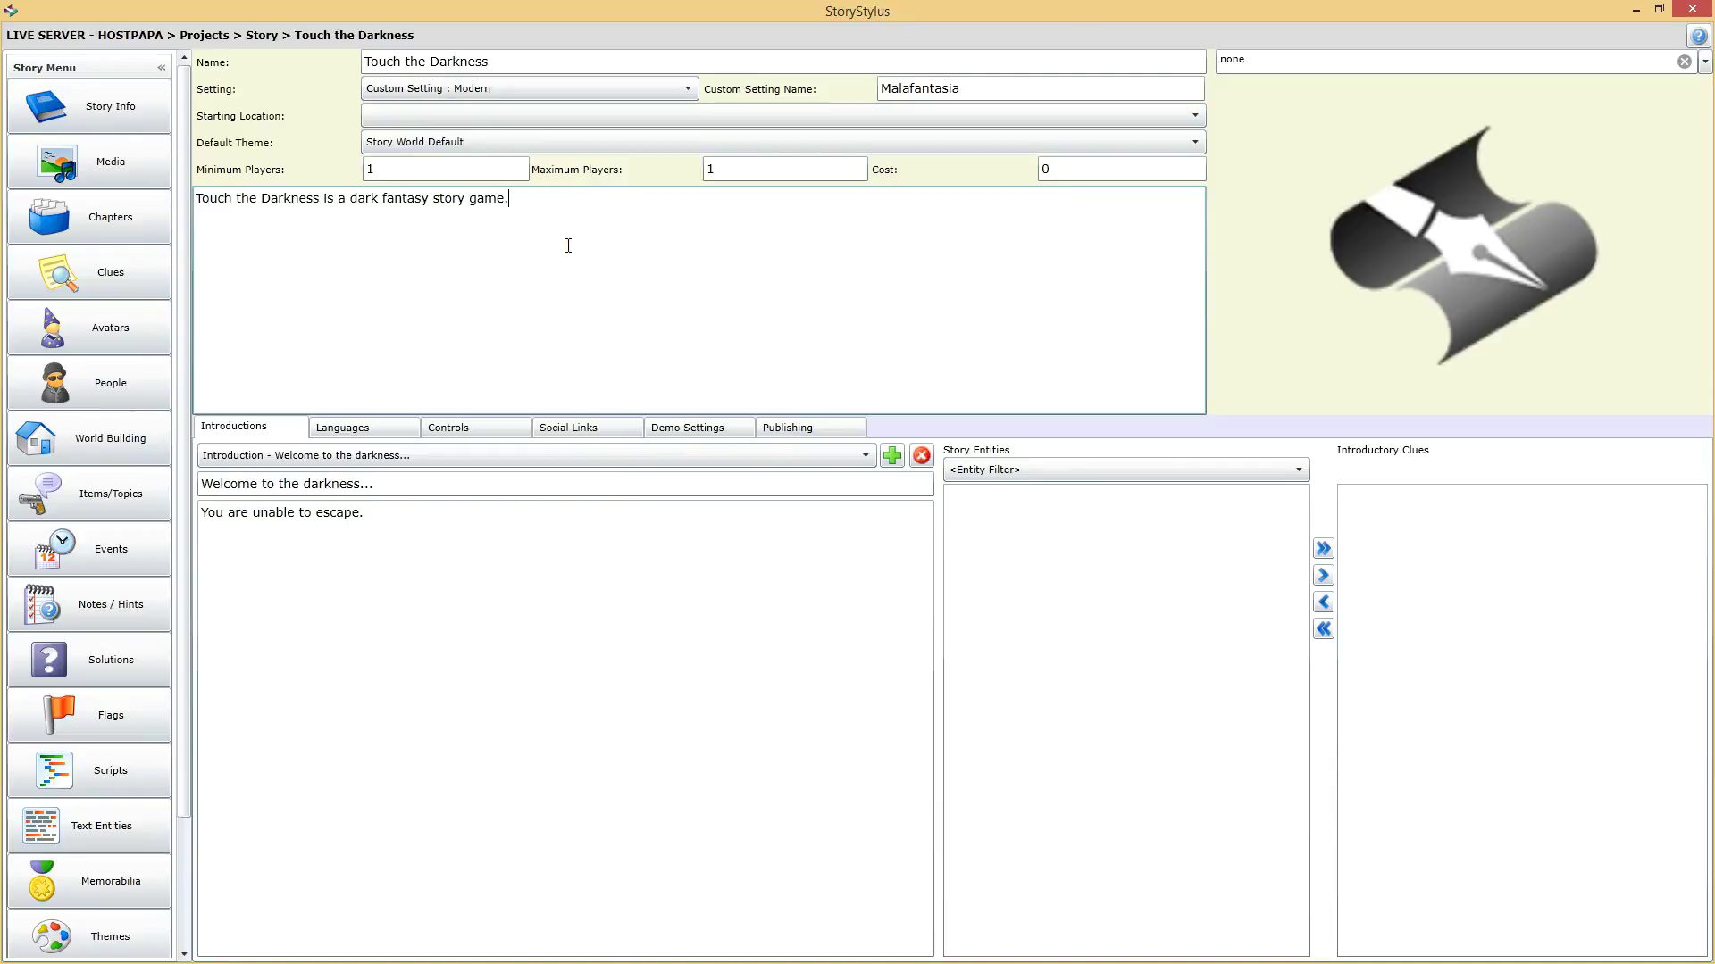
Open the story's media list and add both image files from the Tutorial_02 folder in File Explorer to it
click(104, 152)
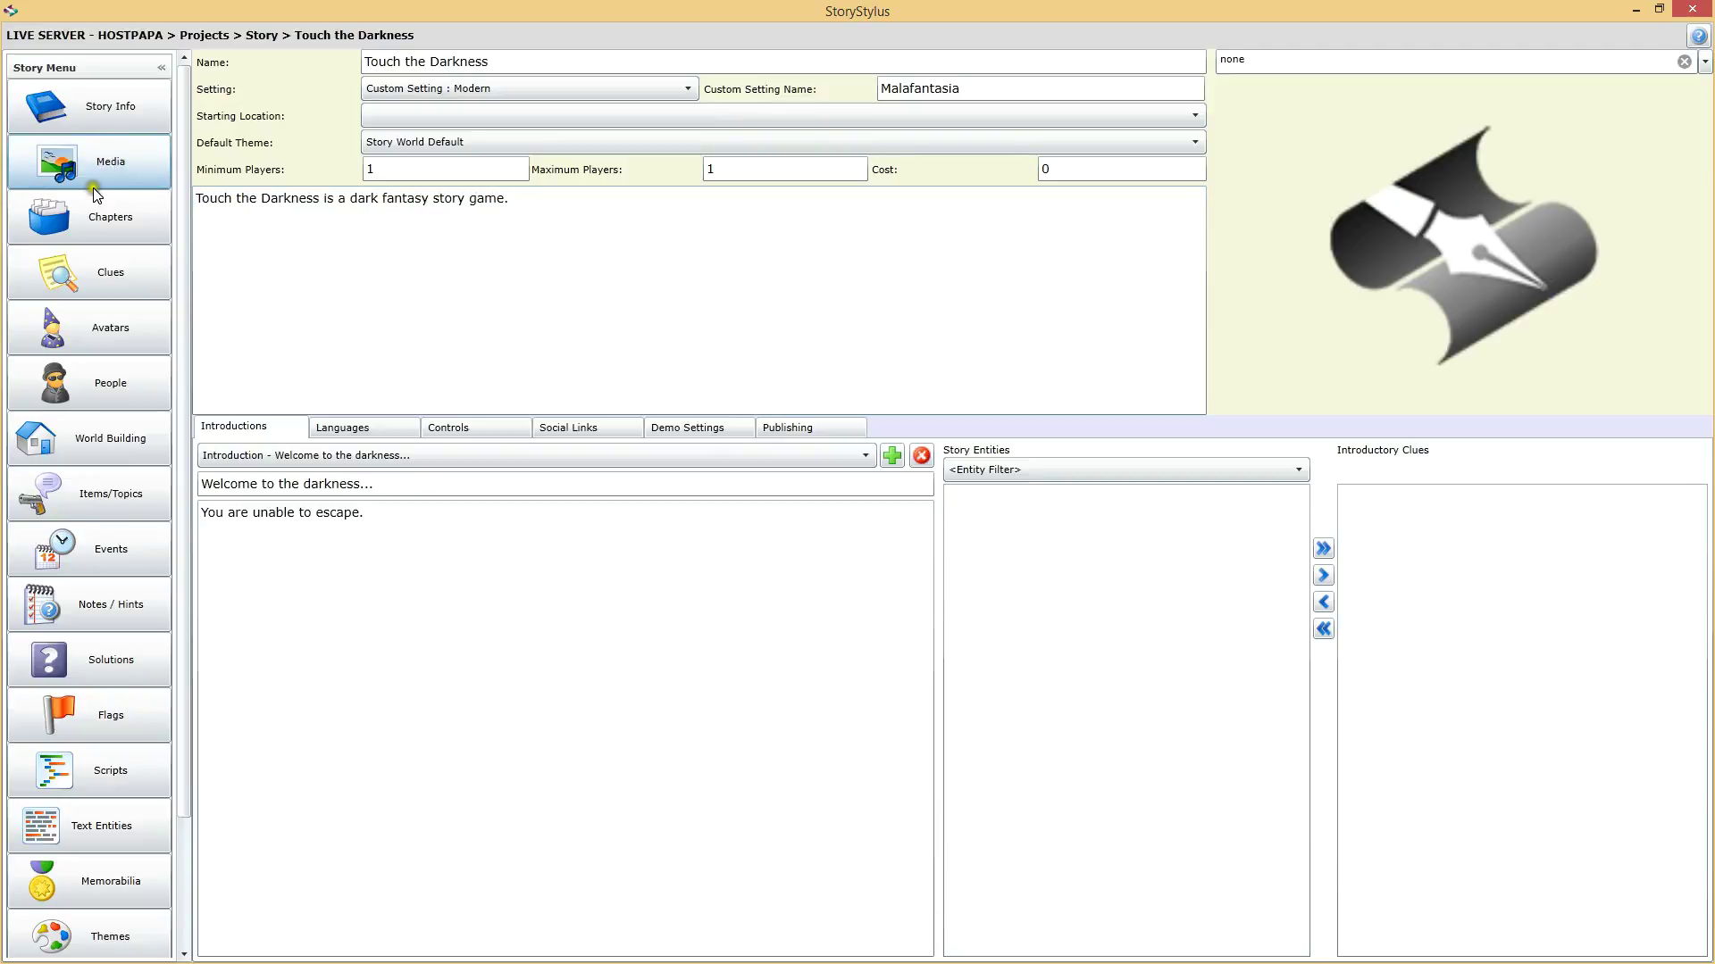
click(90, 184)
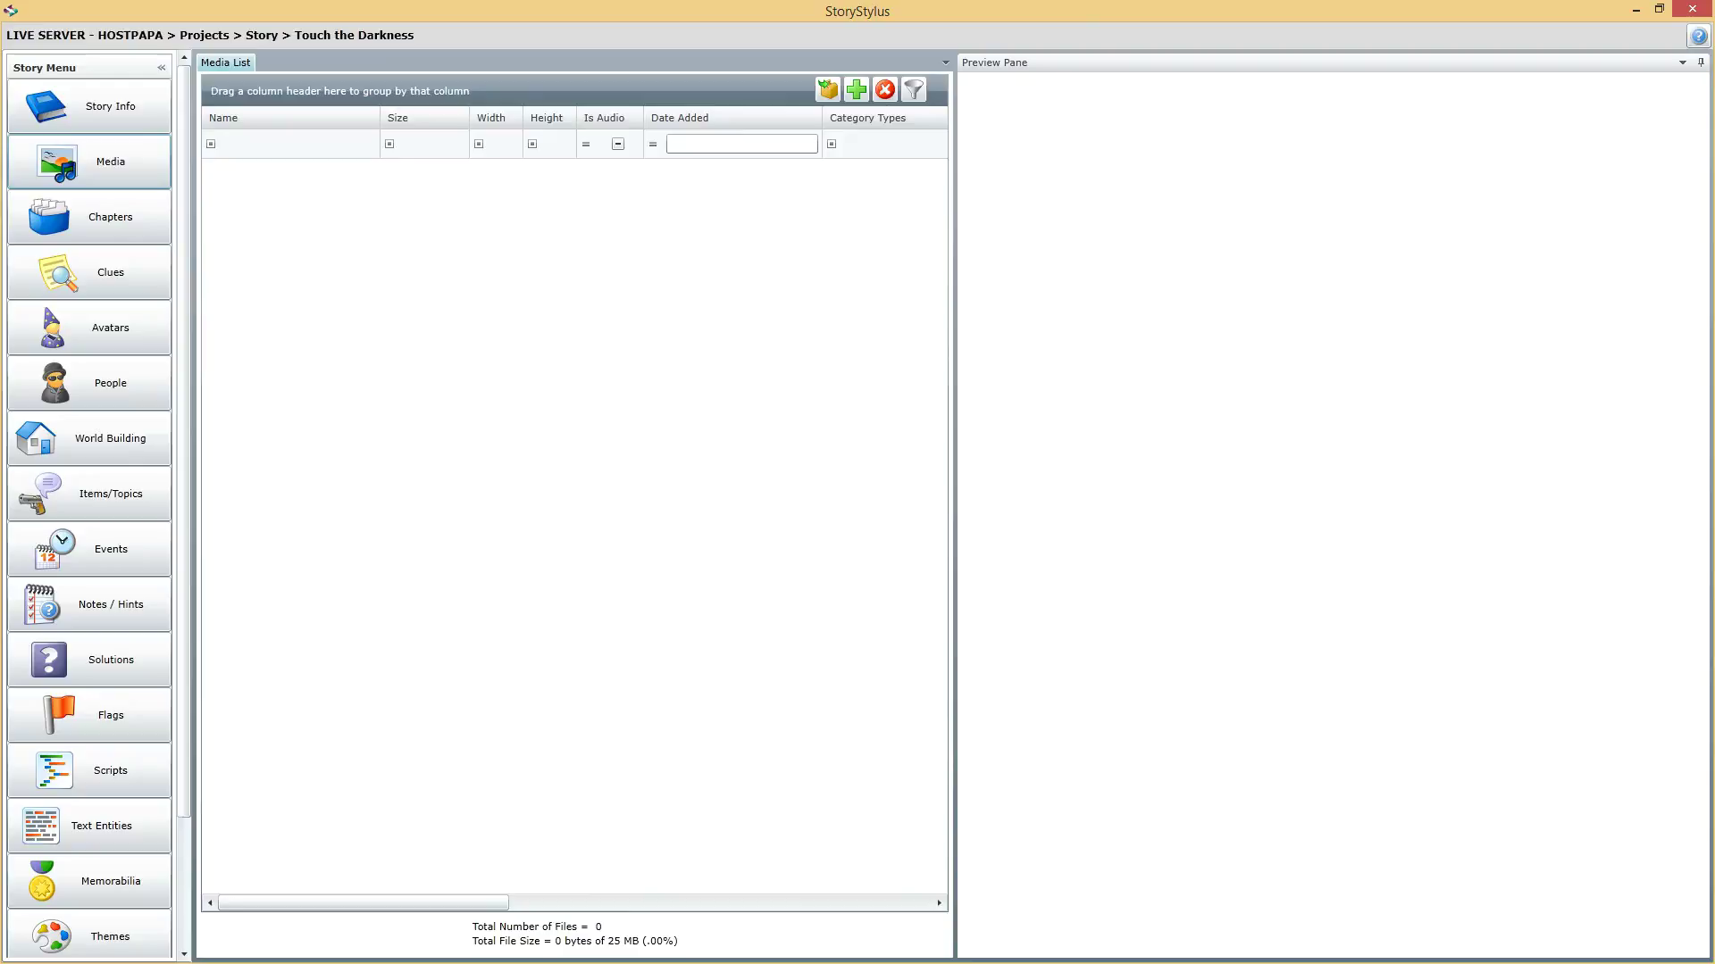
drag(935, 76, 1506, 131)
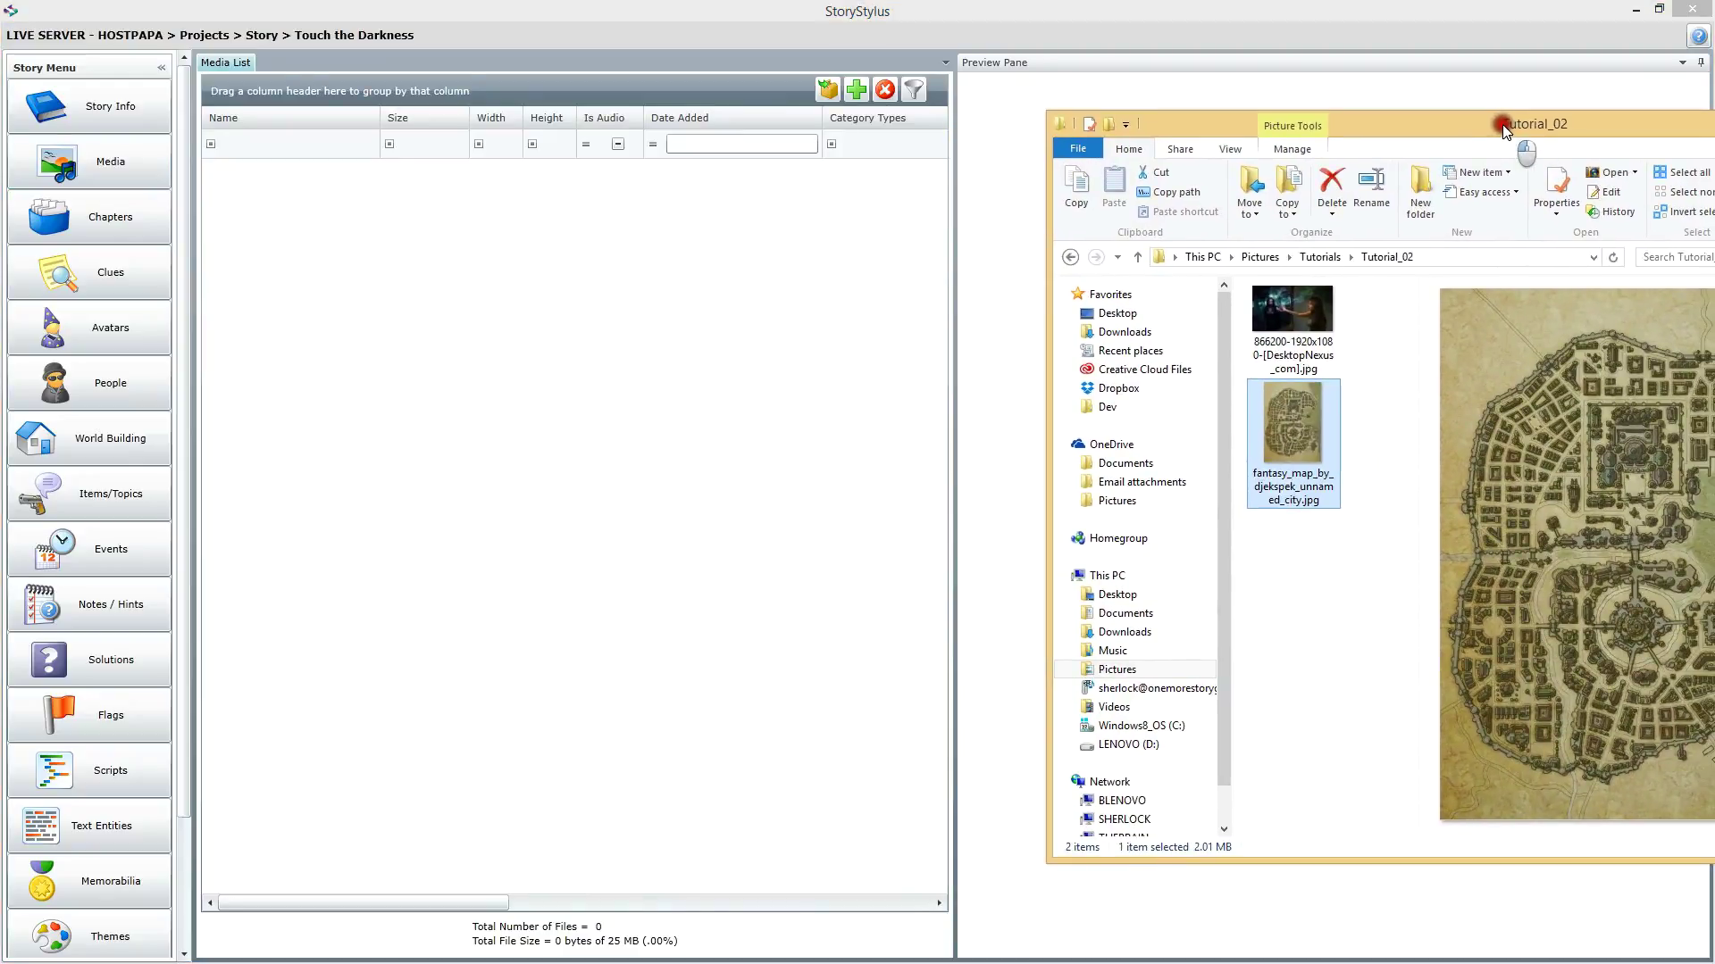
click(1322, 670)
click(1302, 433)
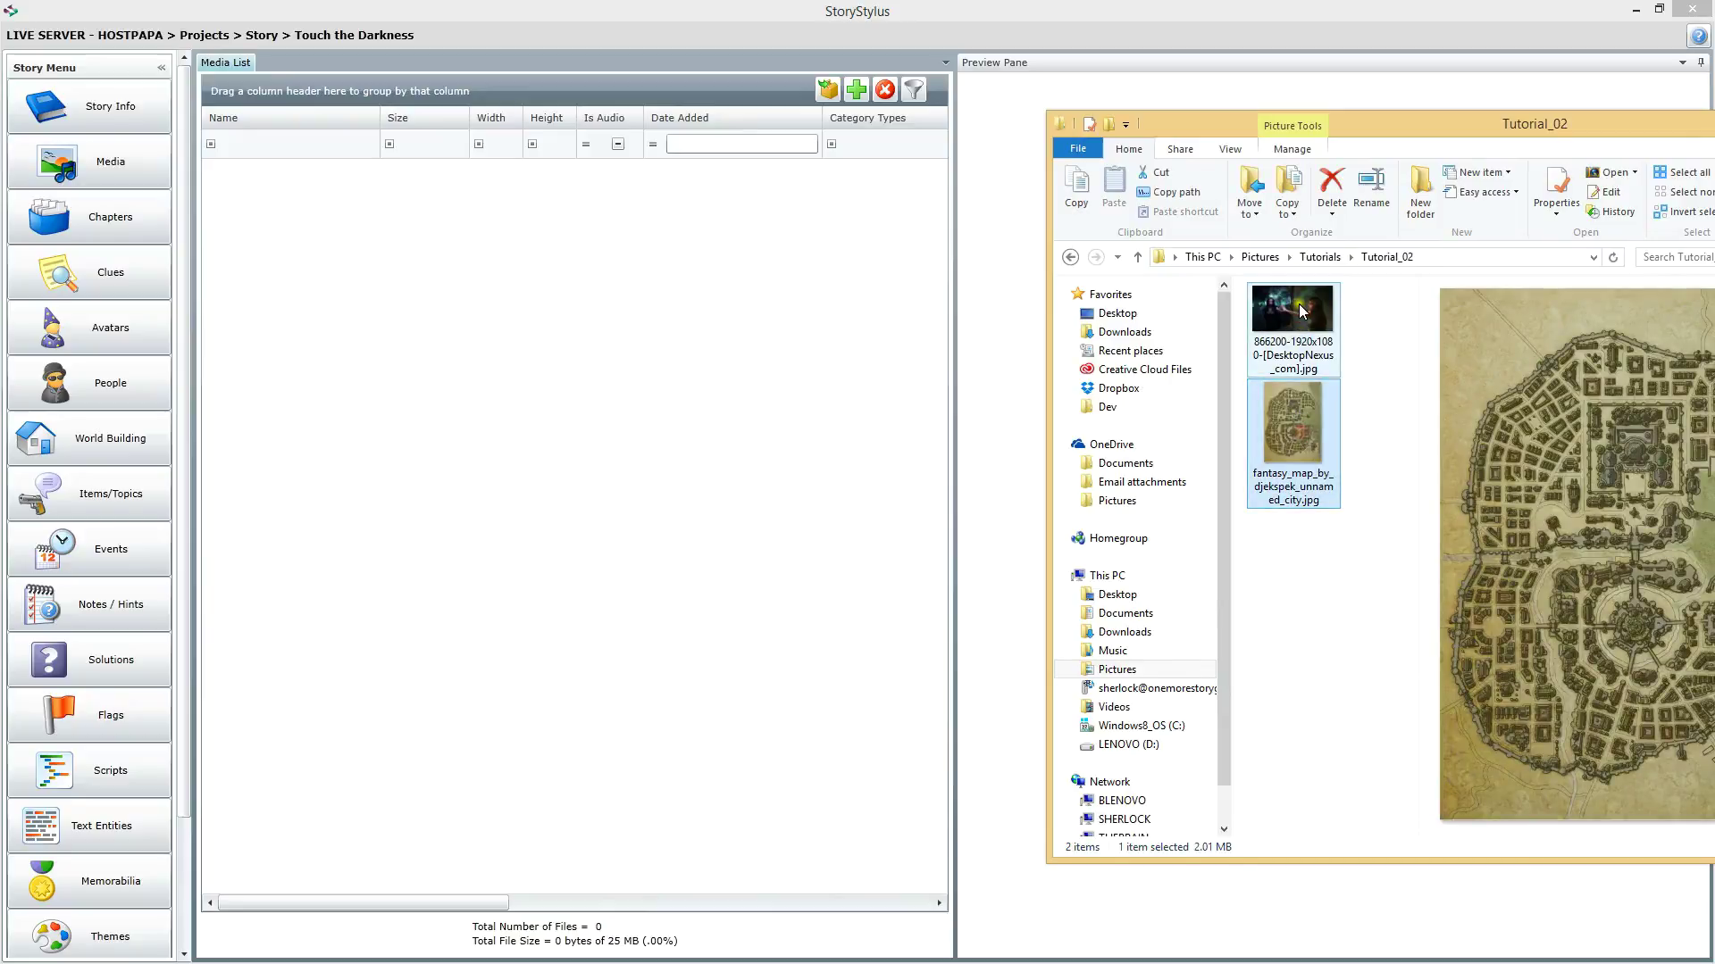
ctrl+click(1302, 312)
drag(1297, 437, 596, 416)
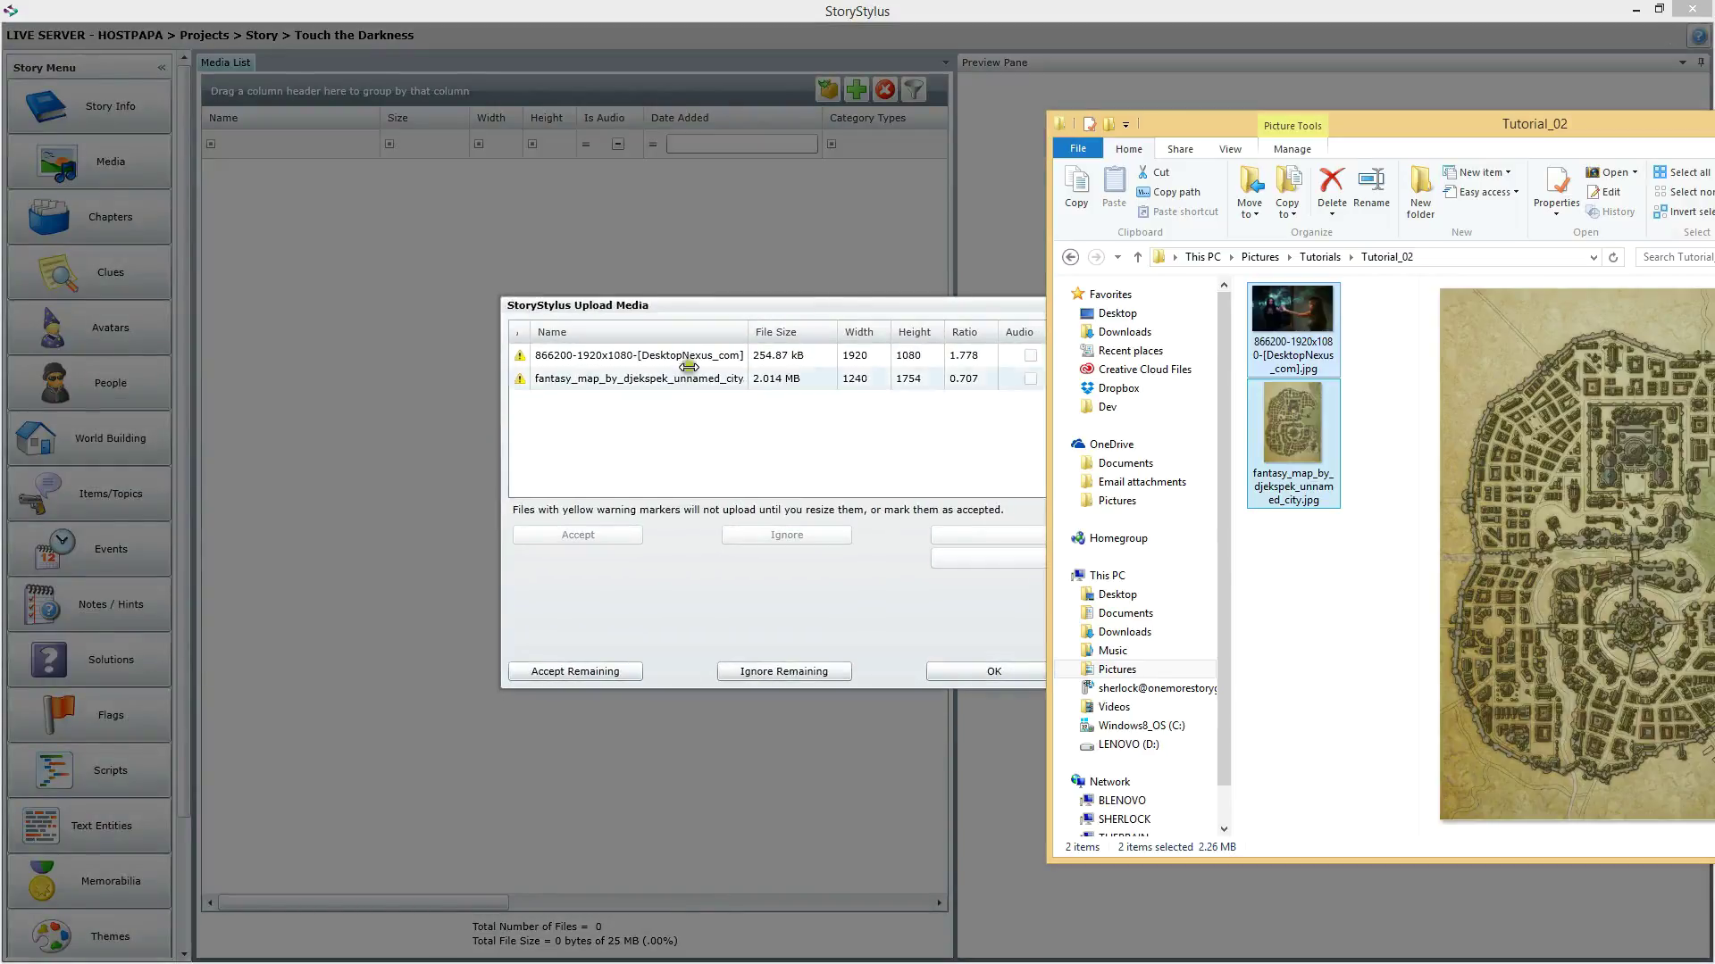
Preview both images, accept them for upload without resizing, and upload them to the story's media
drag(865, 307, 871, 313)
click(662, 384)
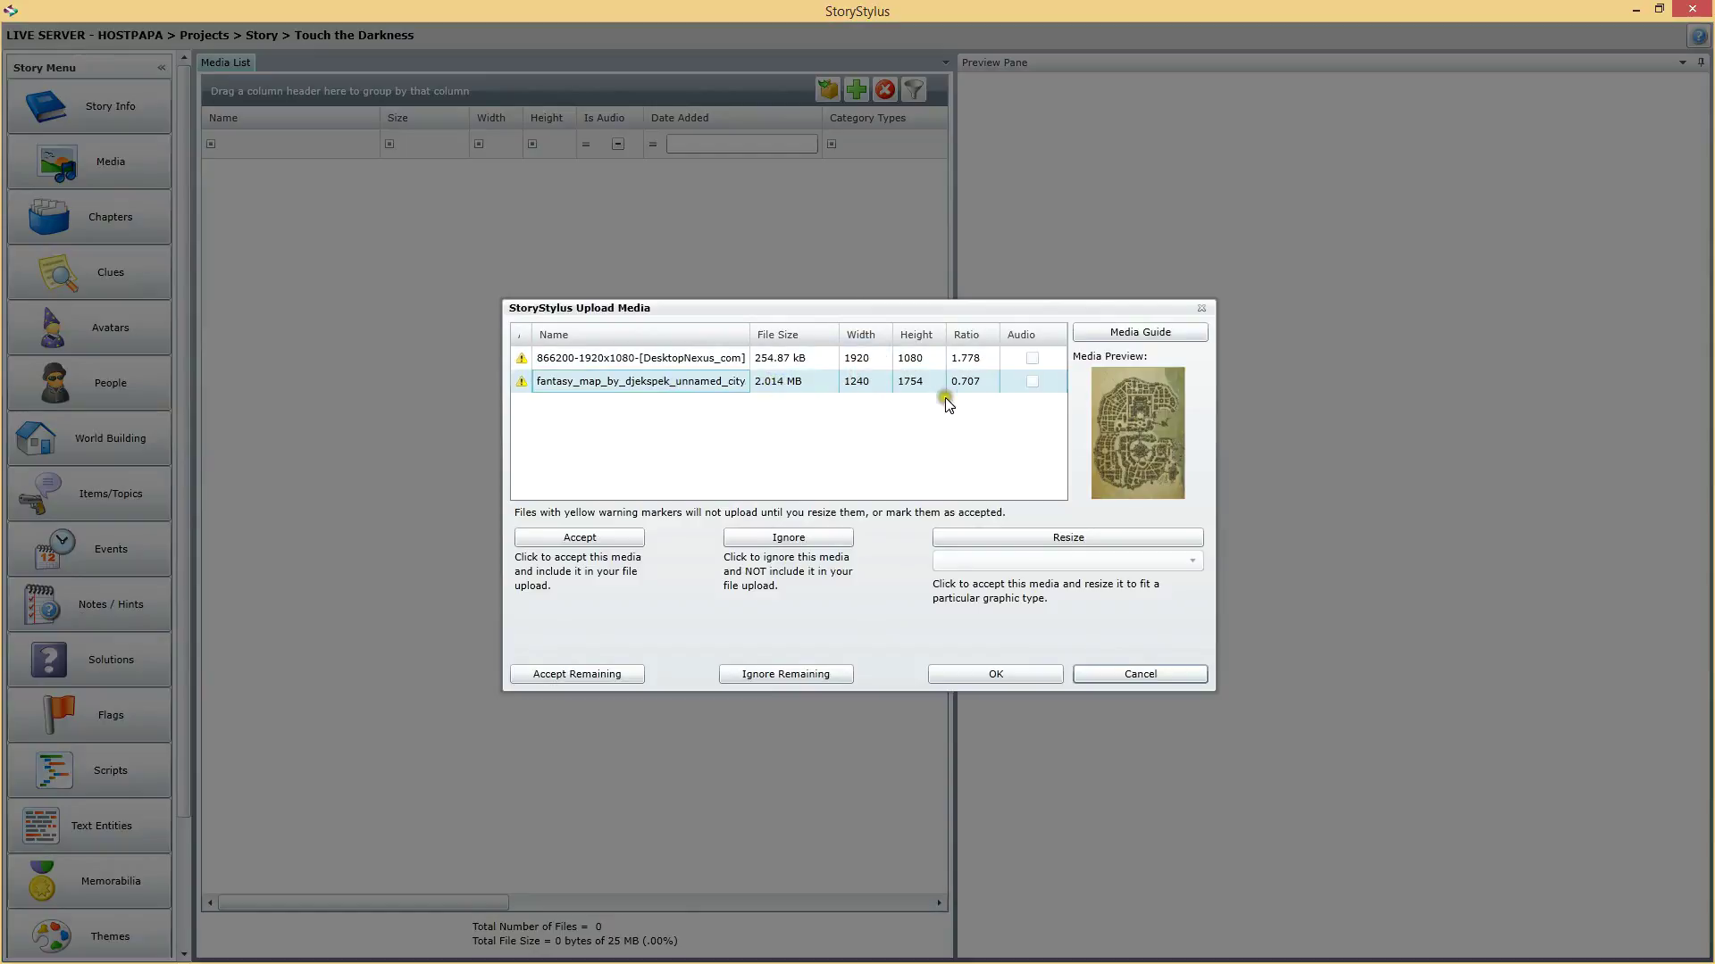
click(697, 359)
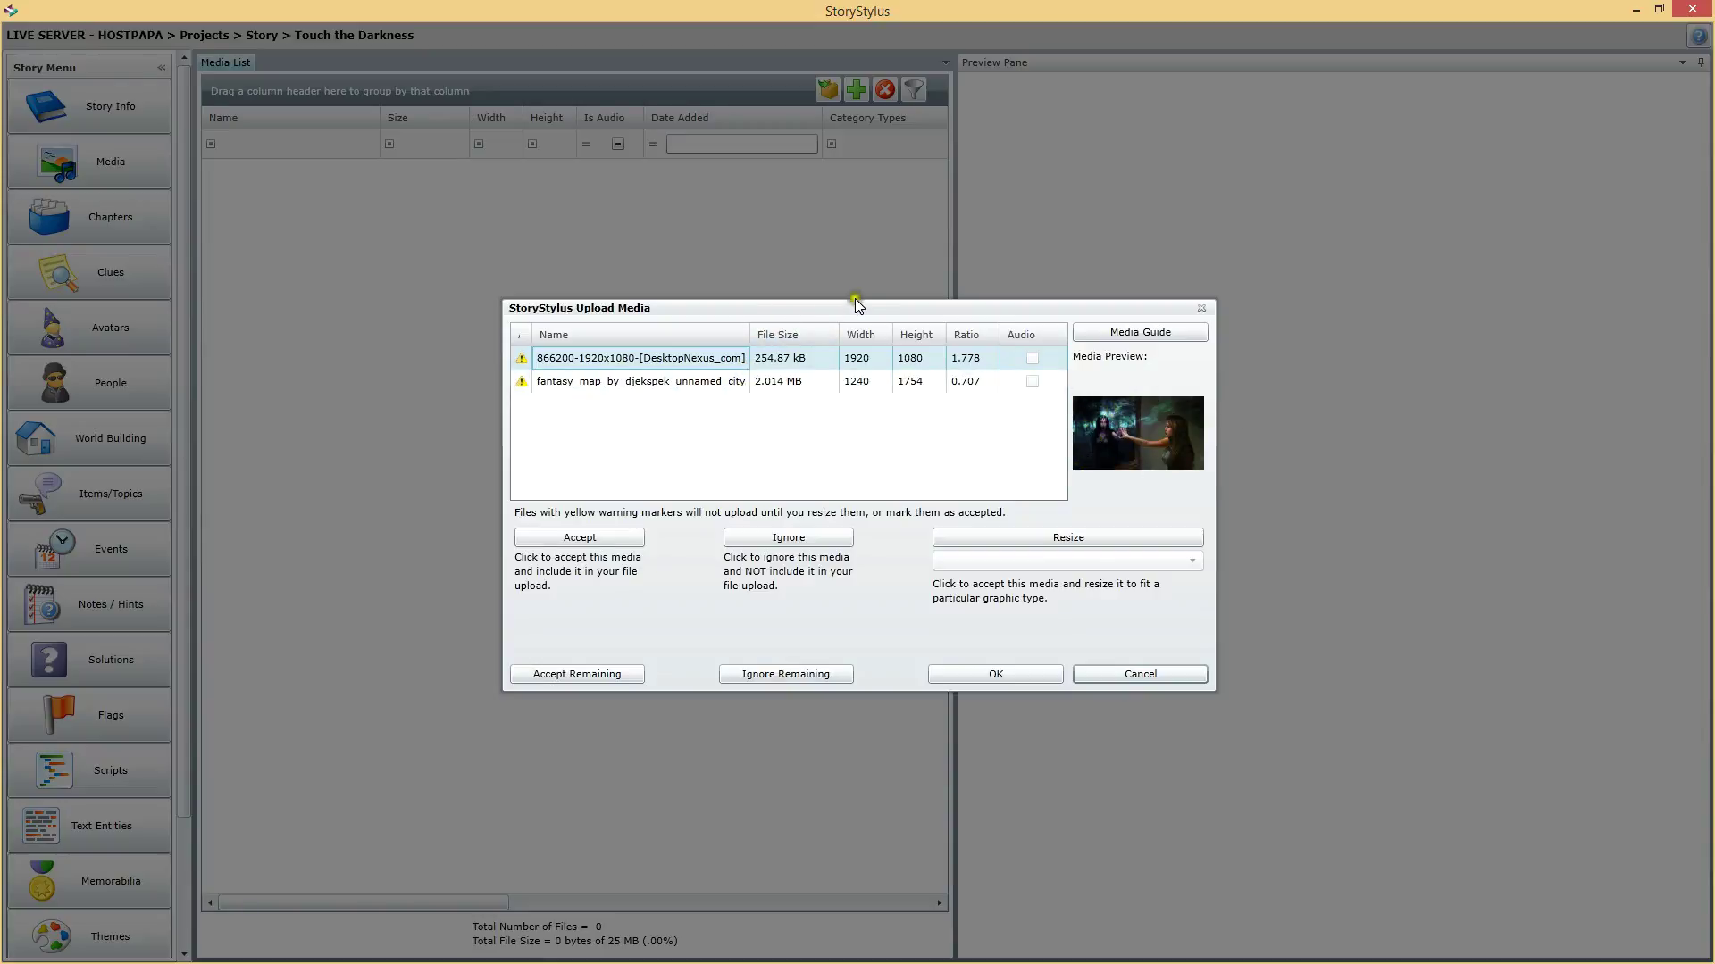
click(597, 676)
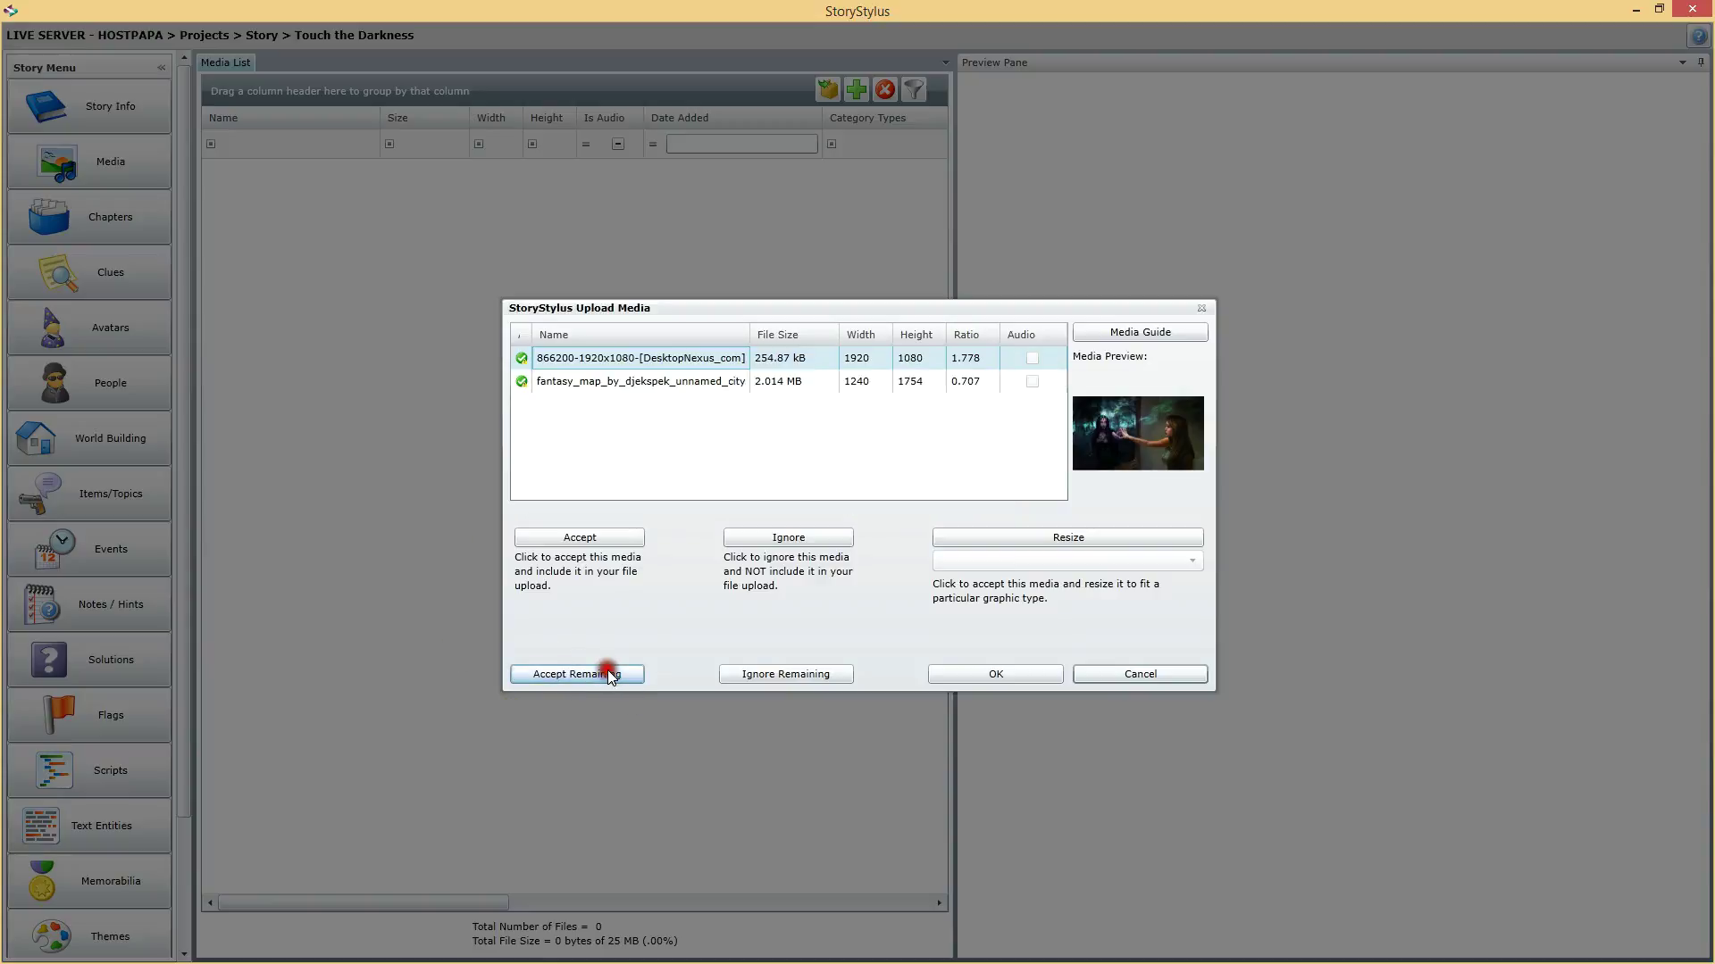
click(1010, 677)
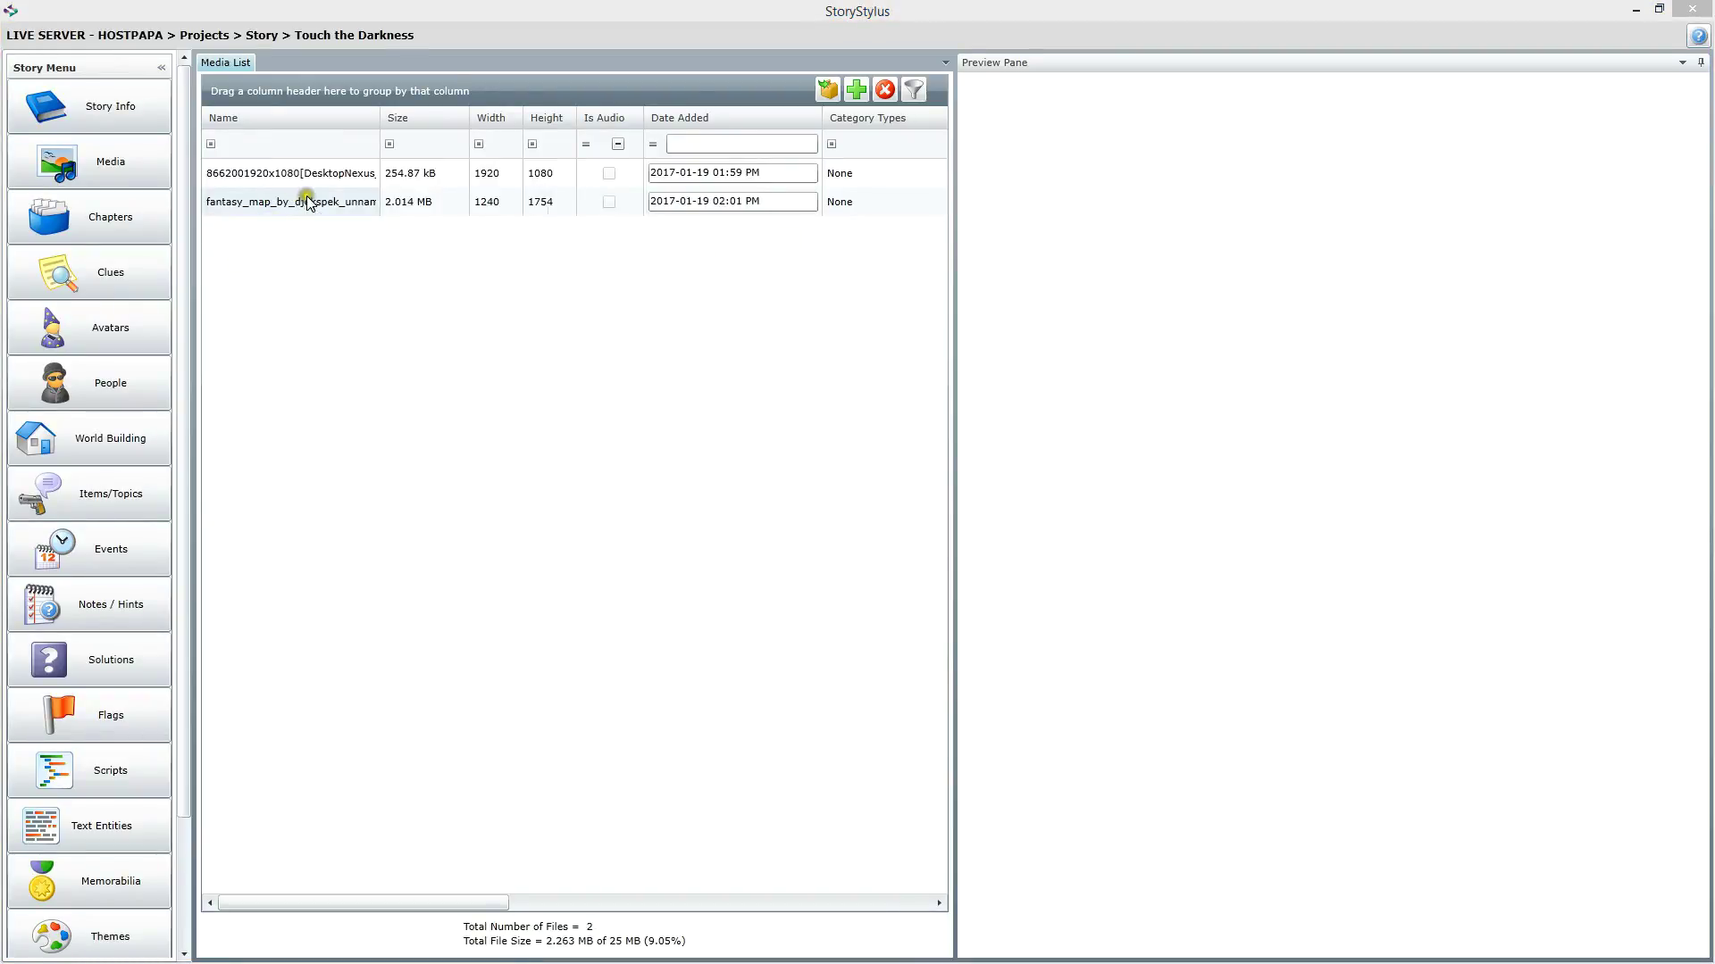
Preview the two uploaded images with their details and widen the media list slightly
click(329, 179)
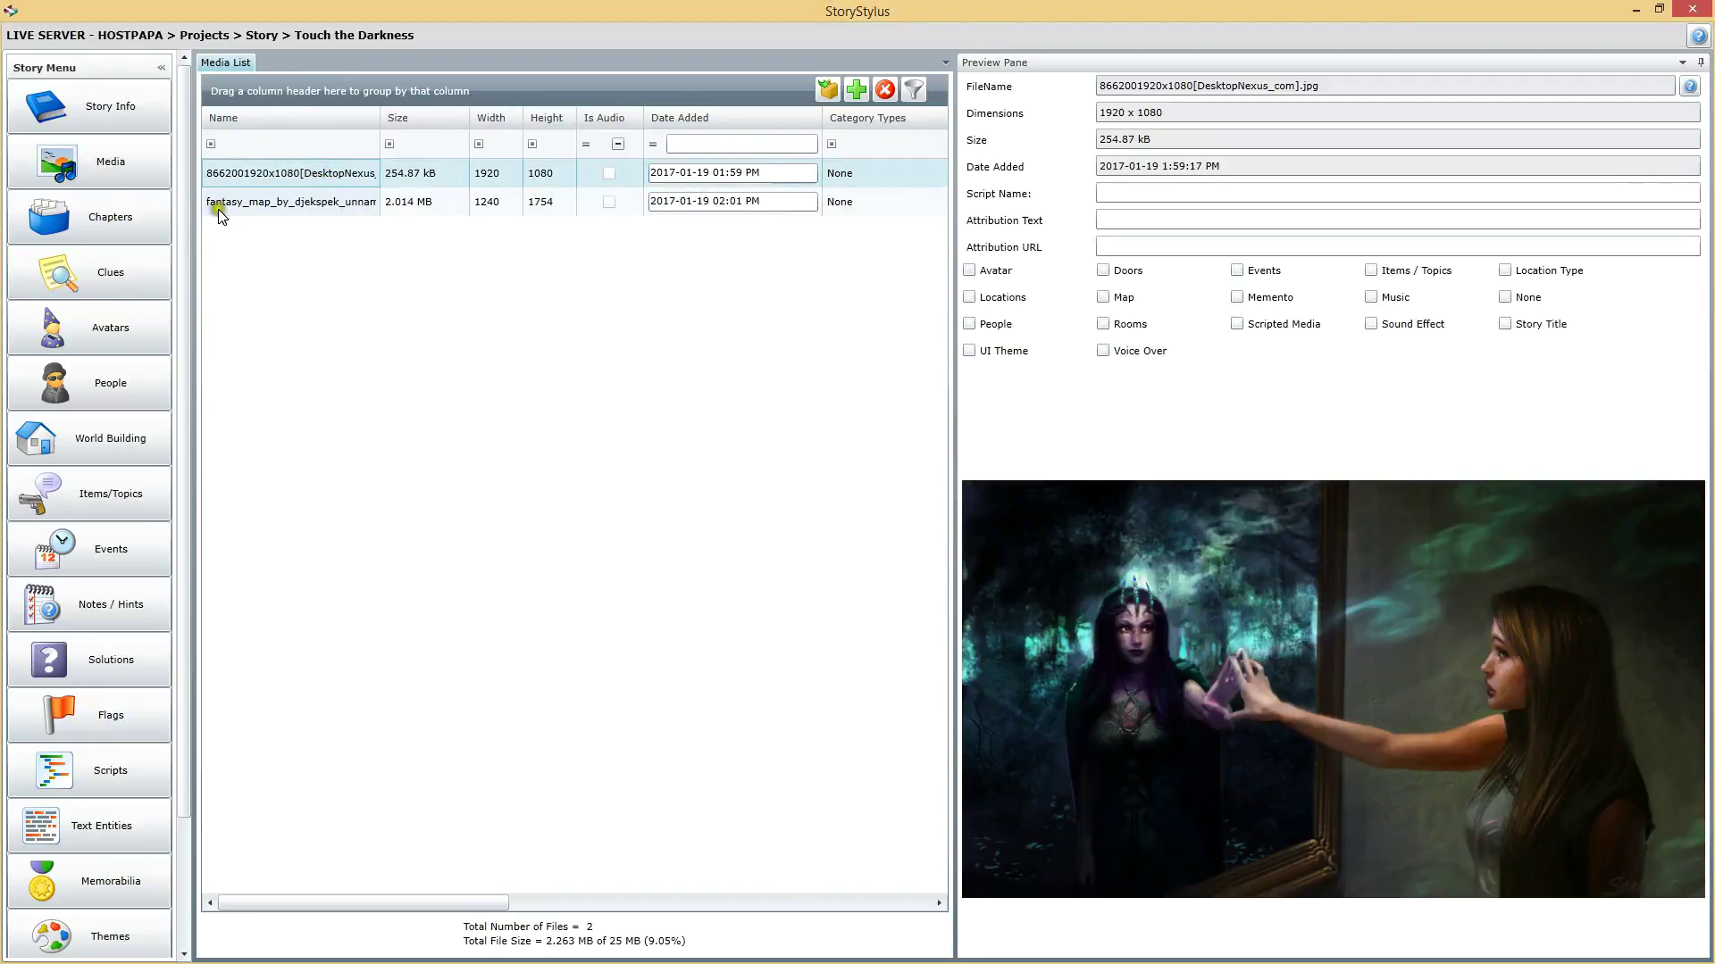
click(296, 204)
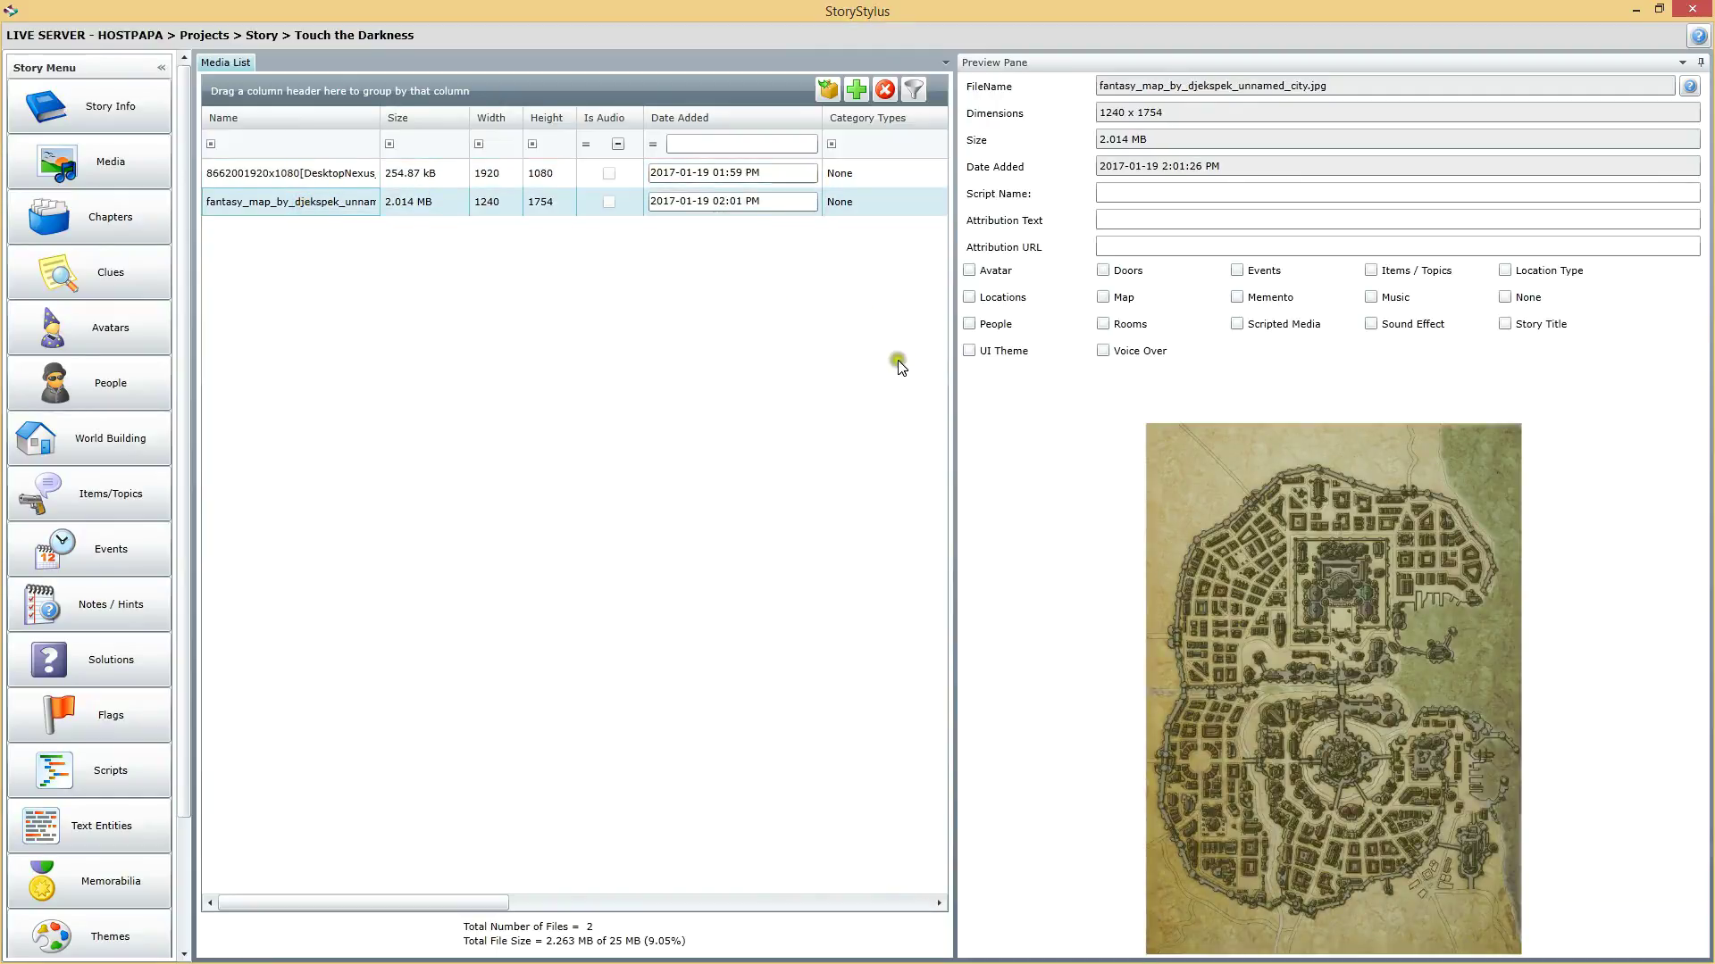
click(950, 293)
drag(961, 290, 1014, 295)
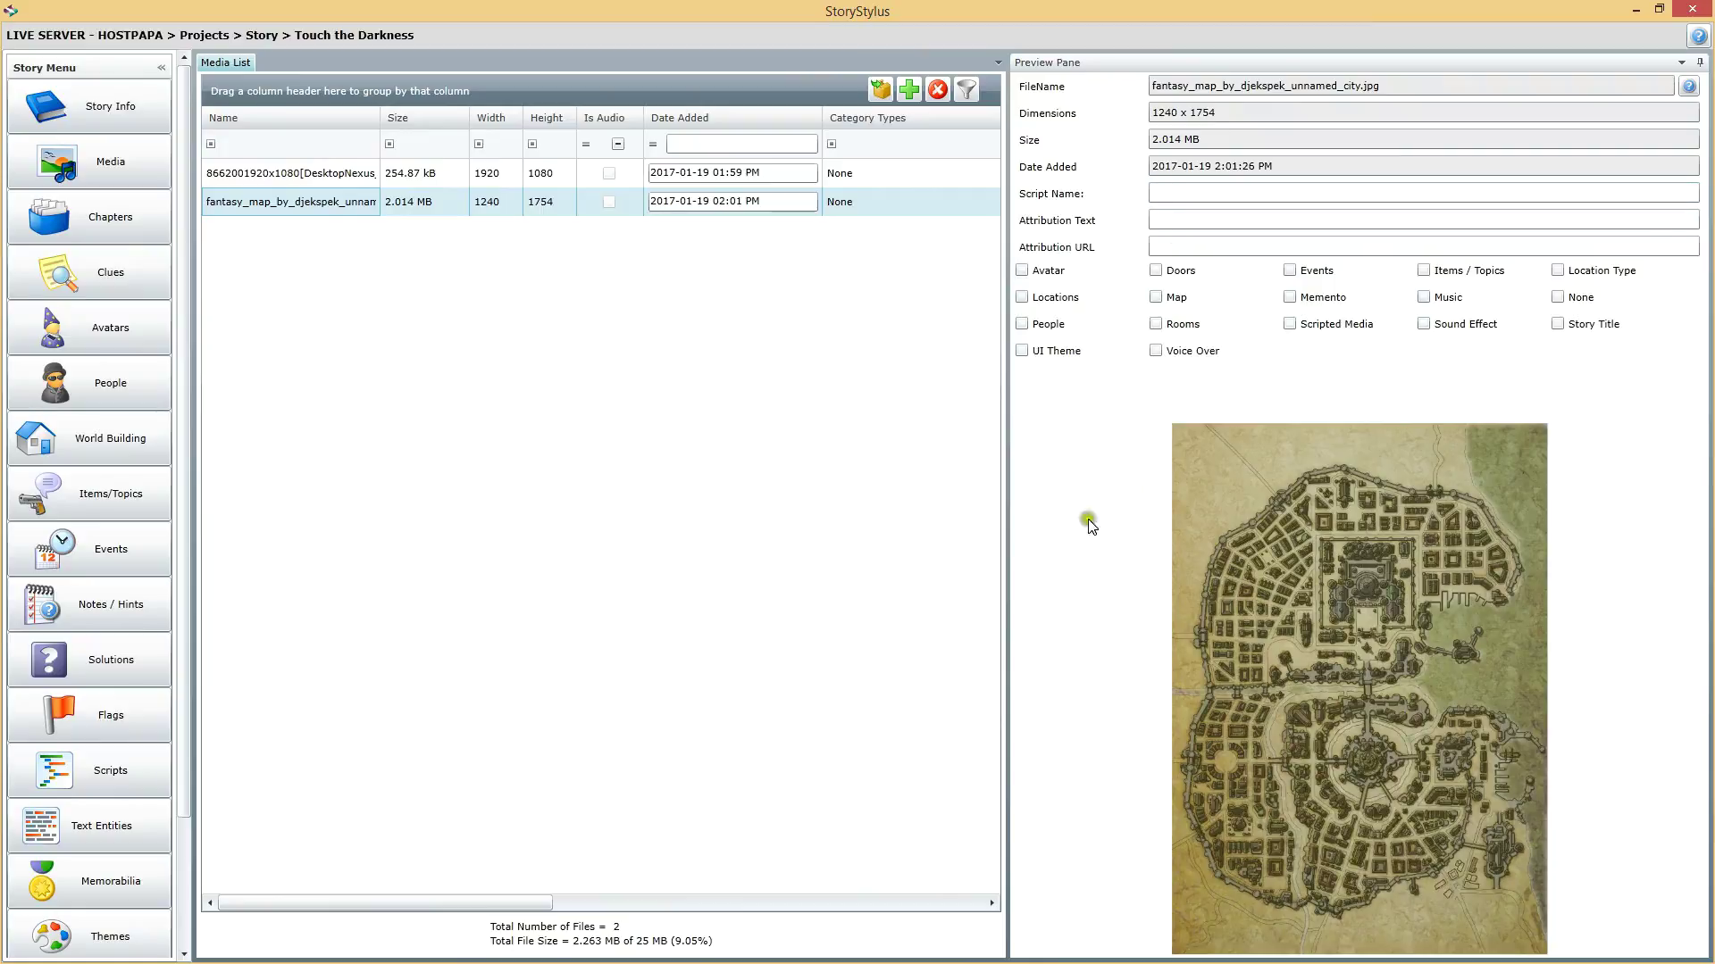
click(263, 174)
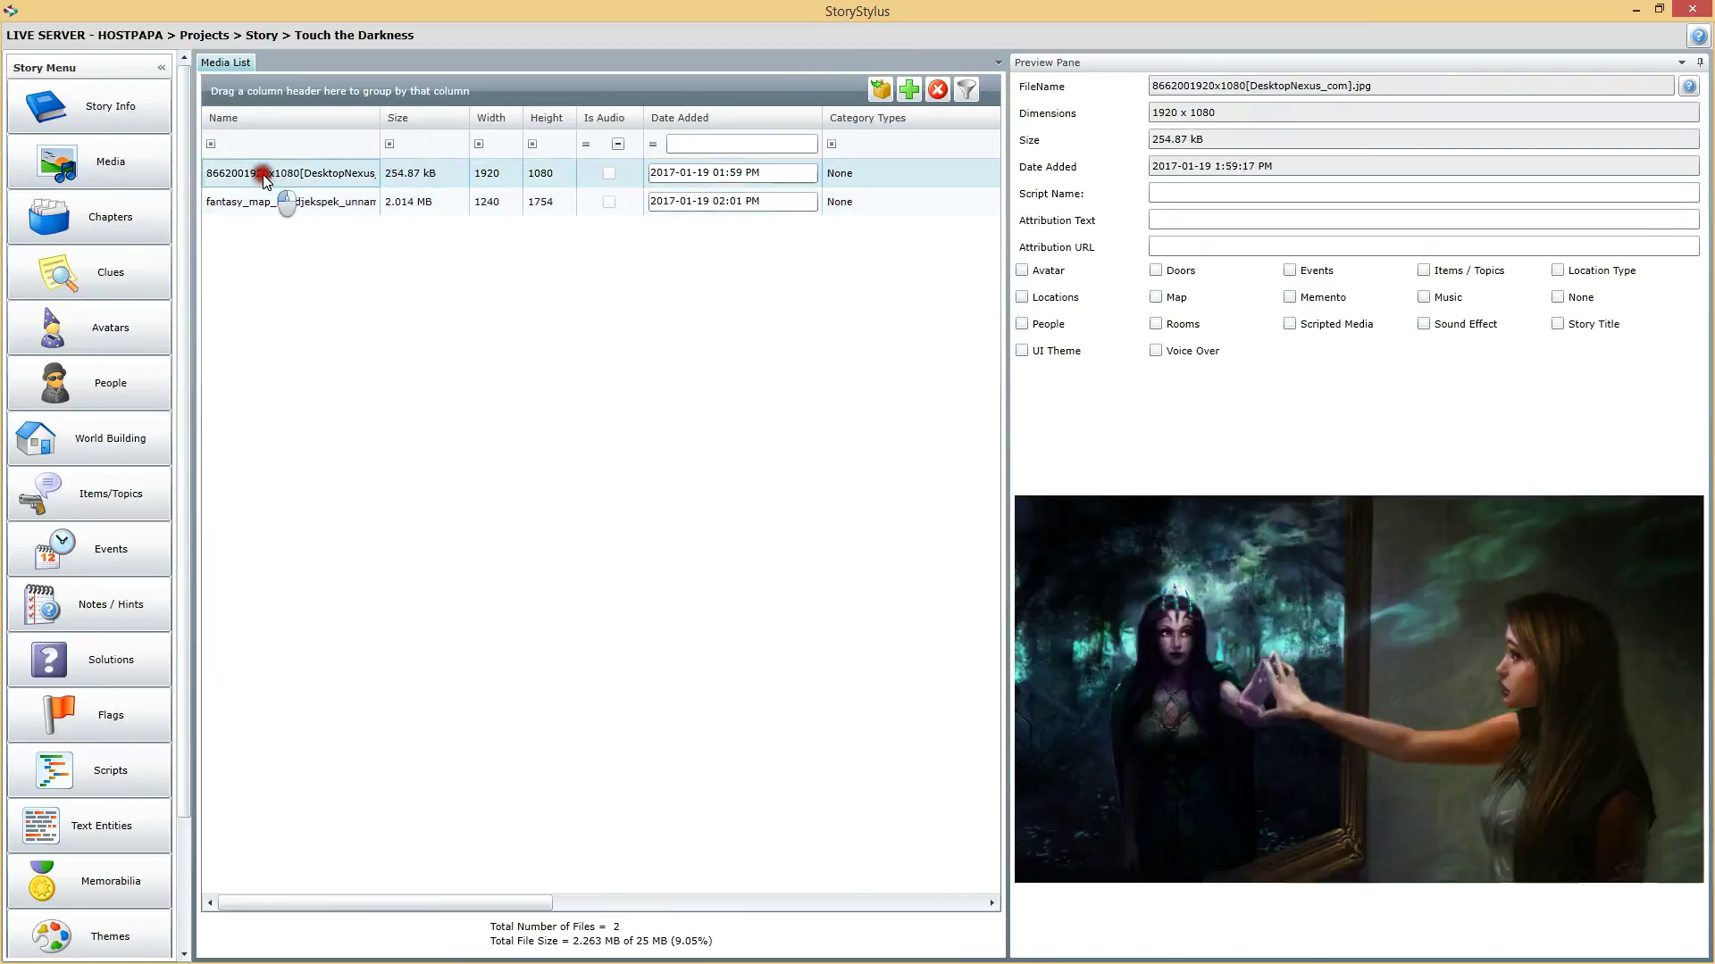
Select the city map image, look through its source, the Fantasy Maps portfolio page in the browser, and return to StoryStylus
click(306, 211)
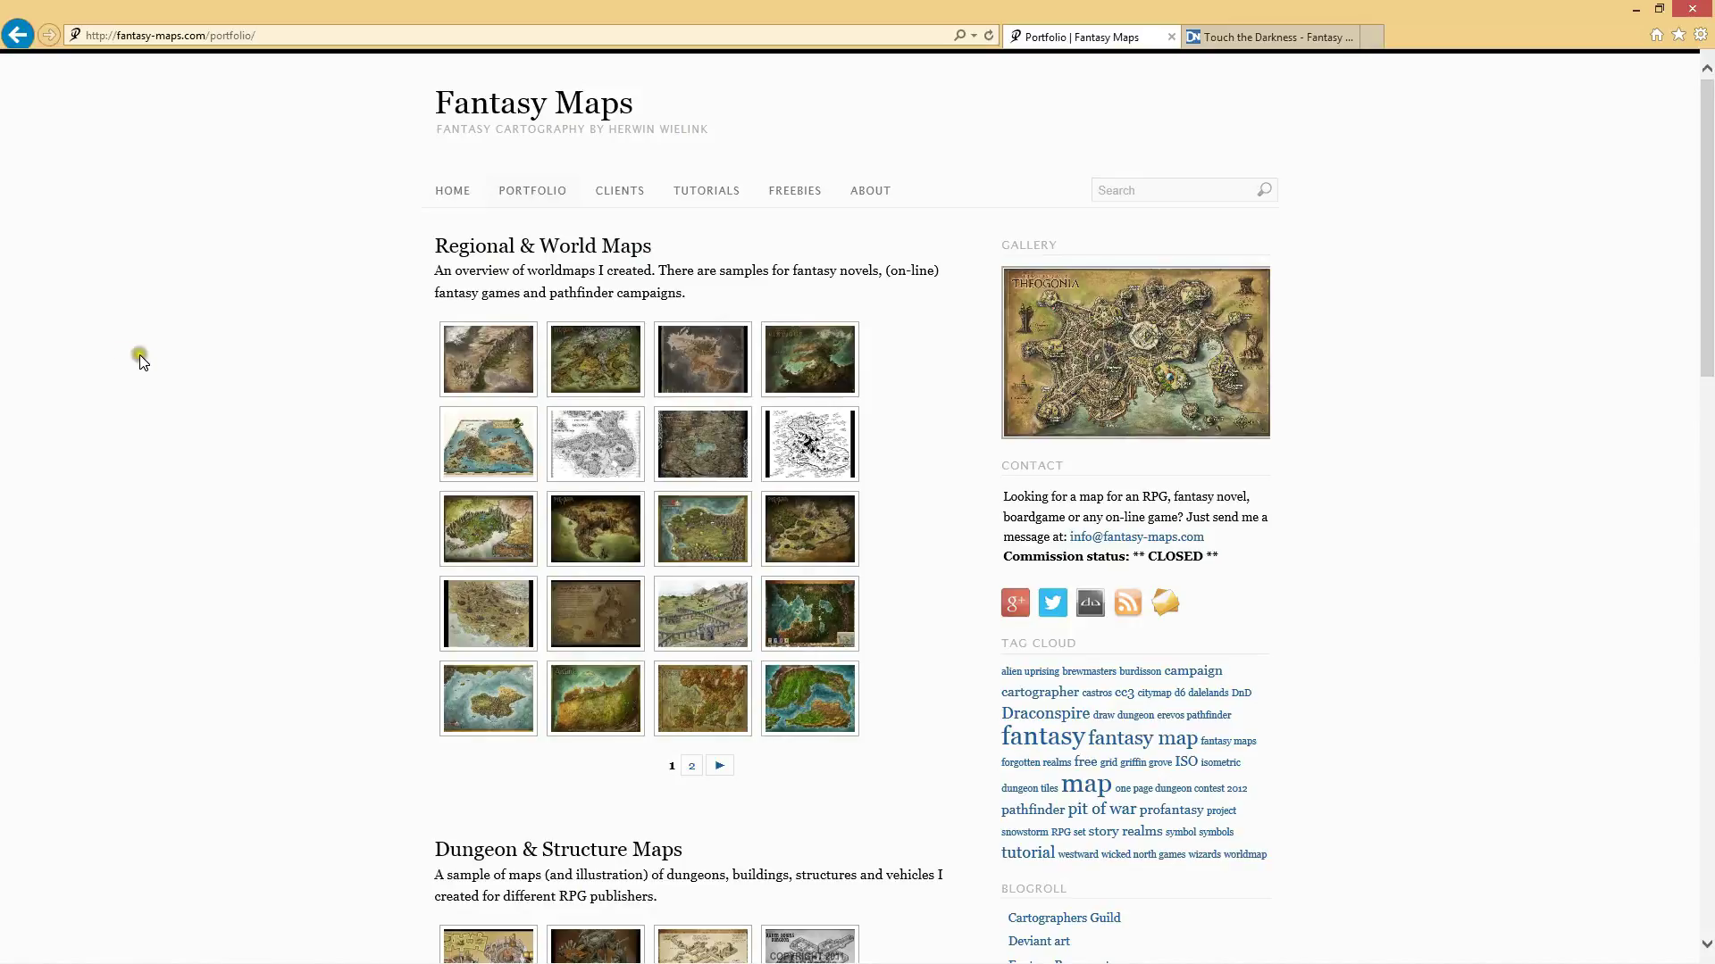
scroll(141, 375, down, 5)
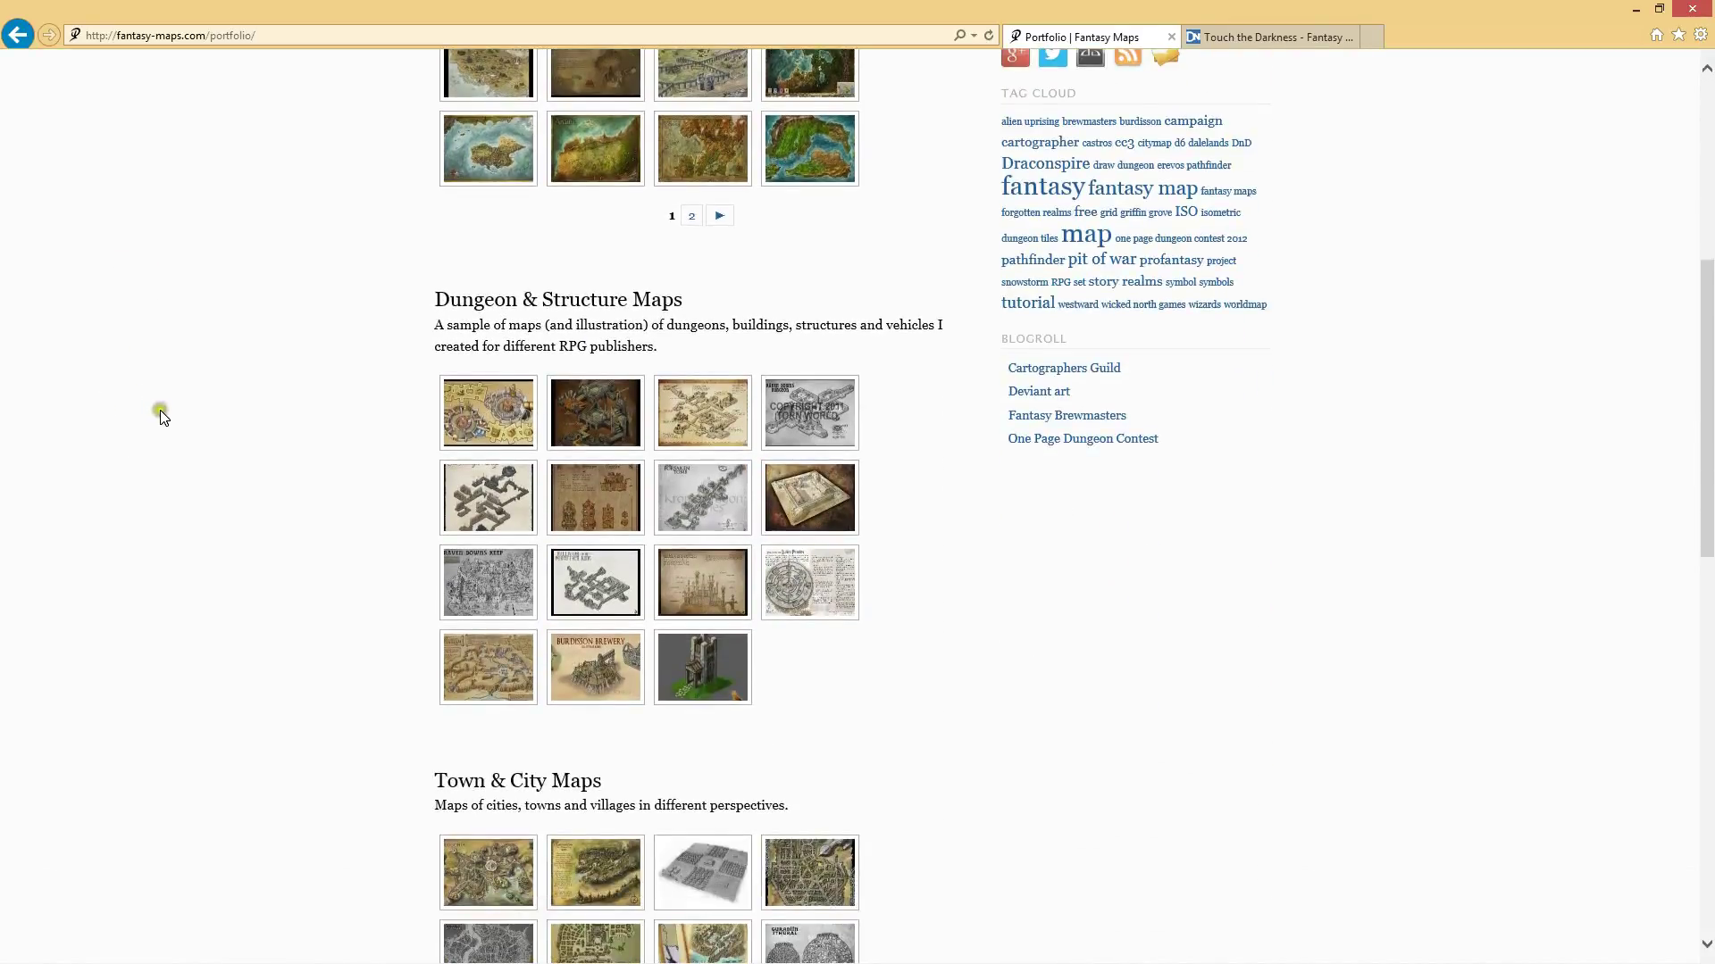
scroll(160, 415, down, 3)
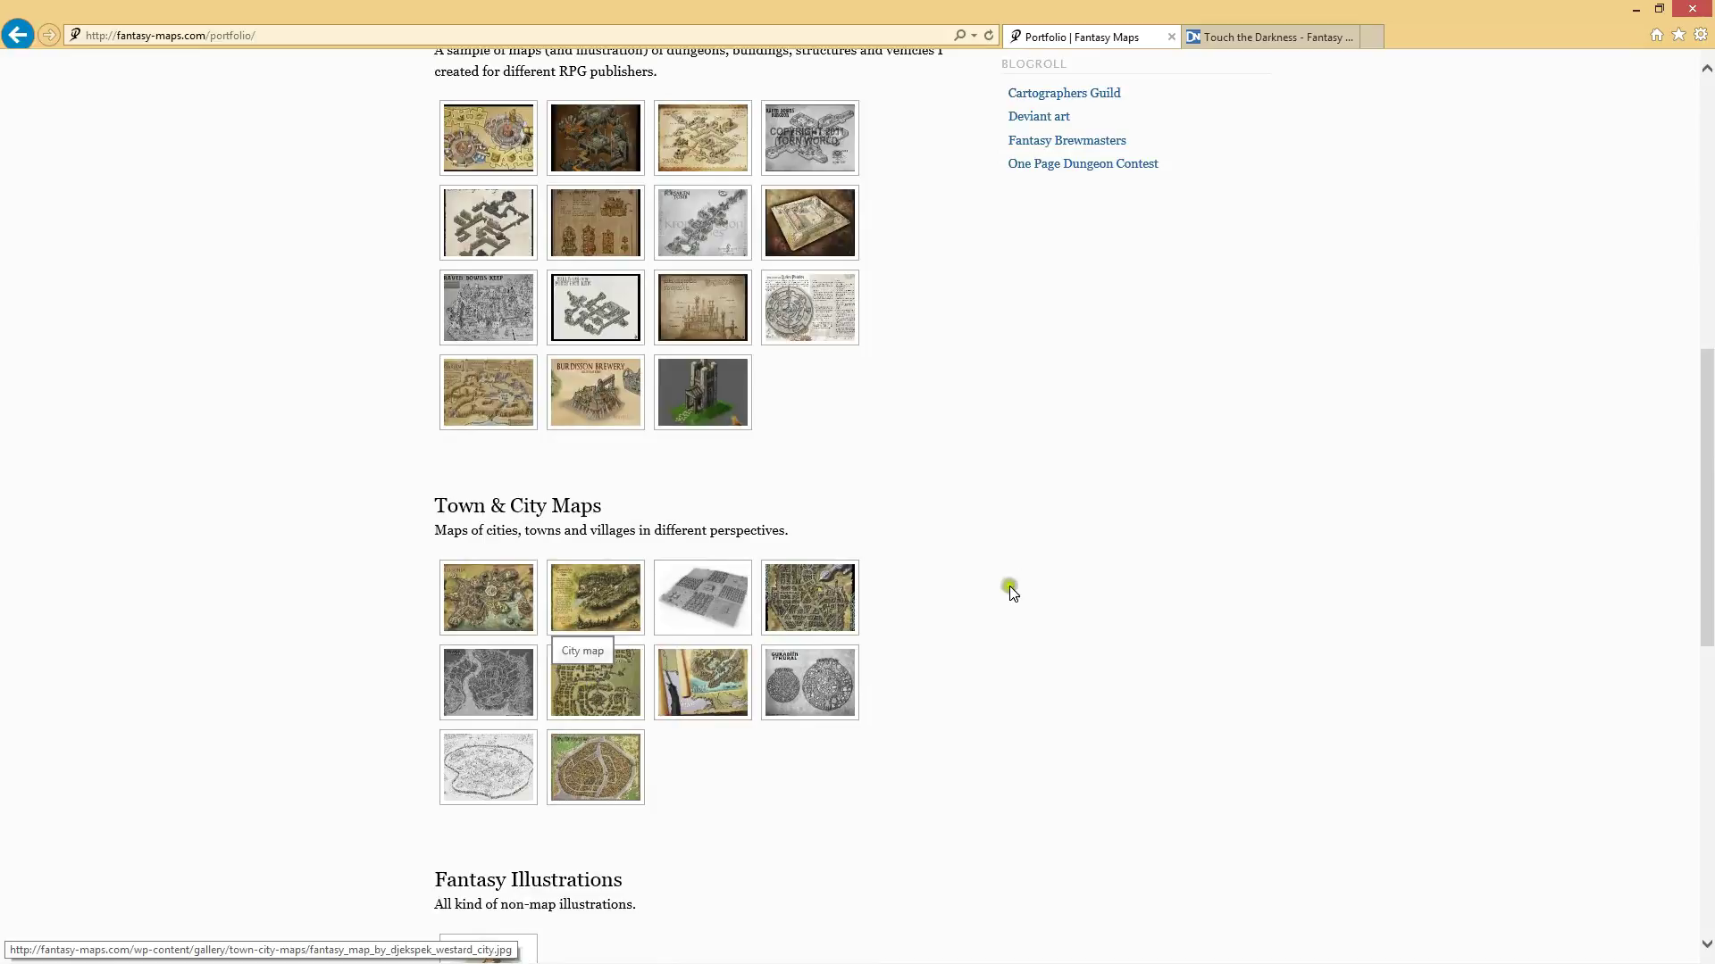
scroll(223, 286, up, 7)
scroll(236, 309, up, 2)
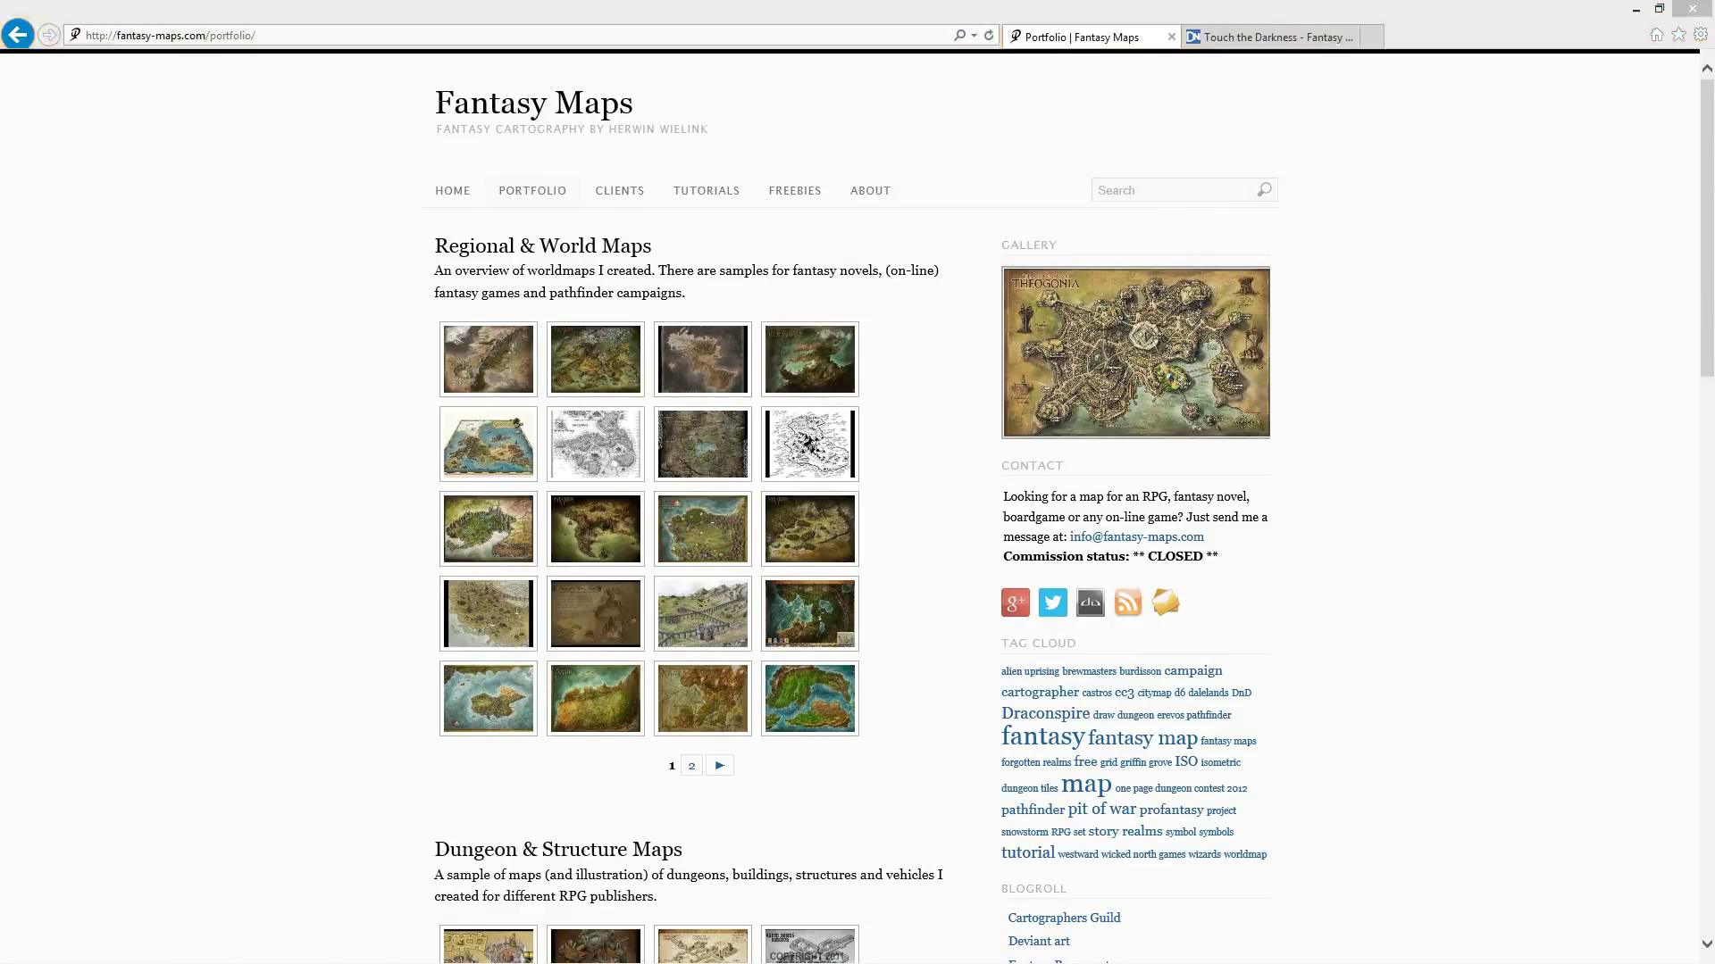
key(alt+Tab)
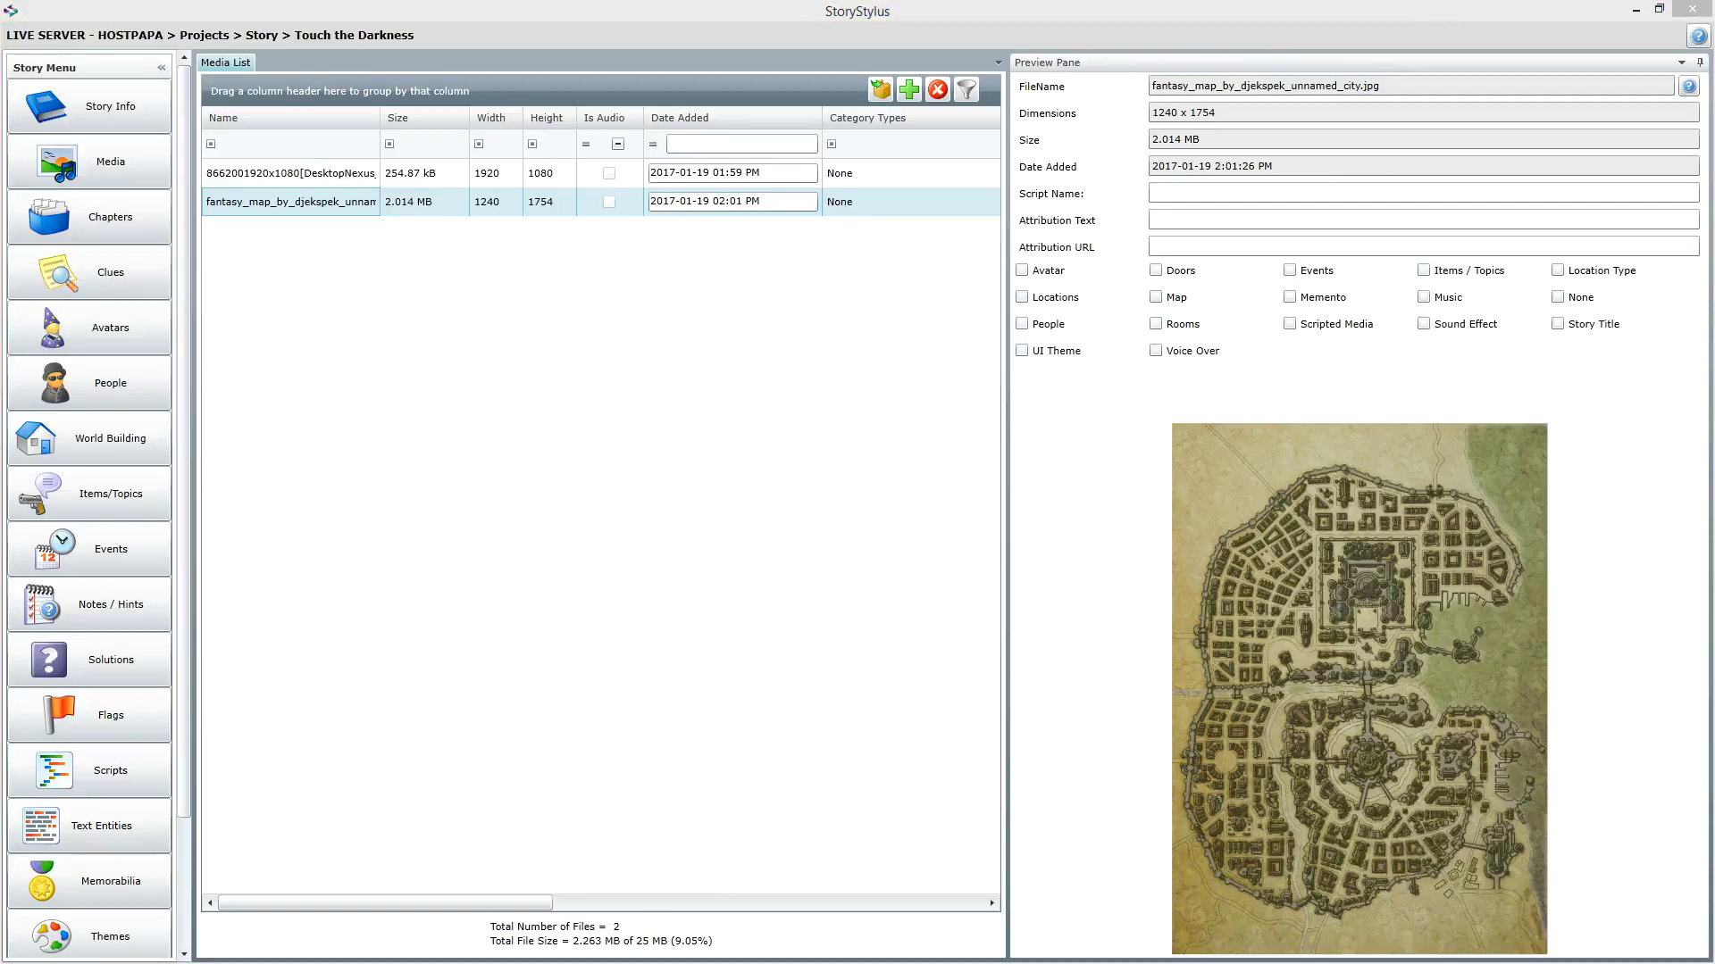
click(1152, 219)
text(City Map - Herwin Wielink)
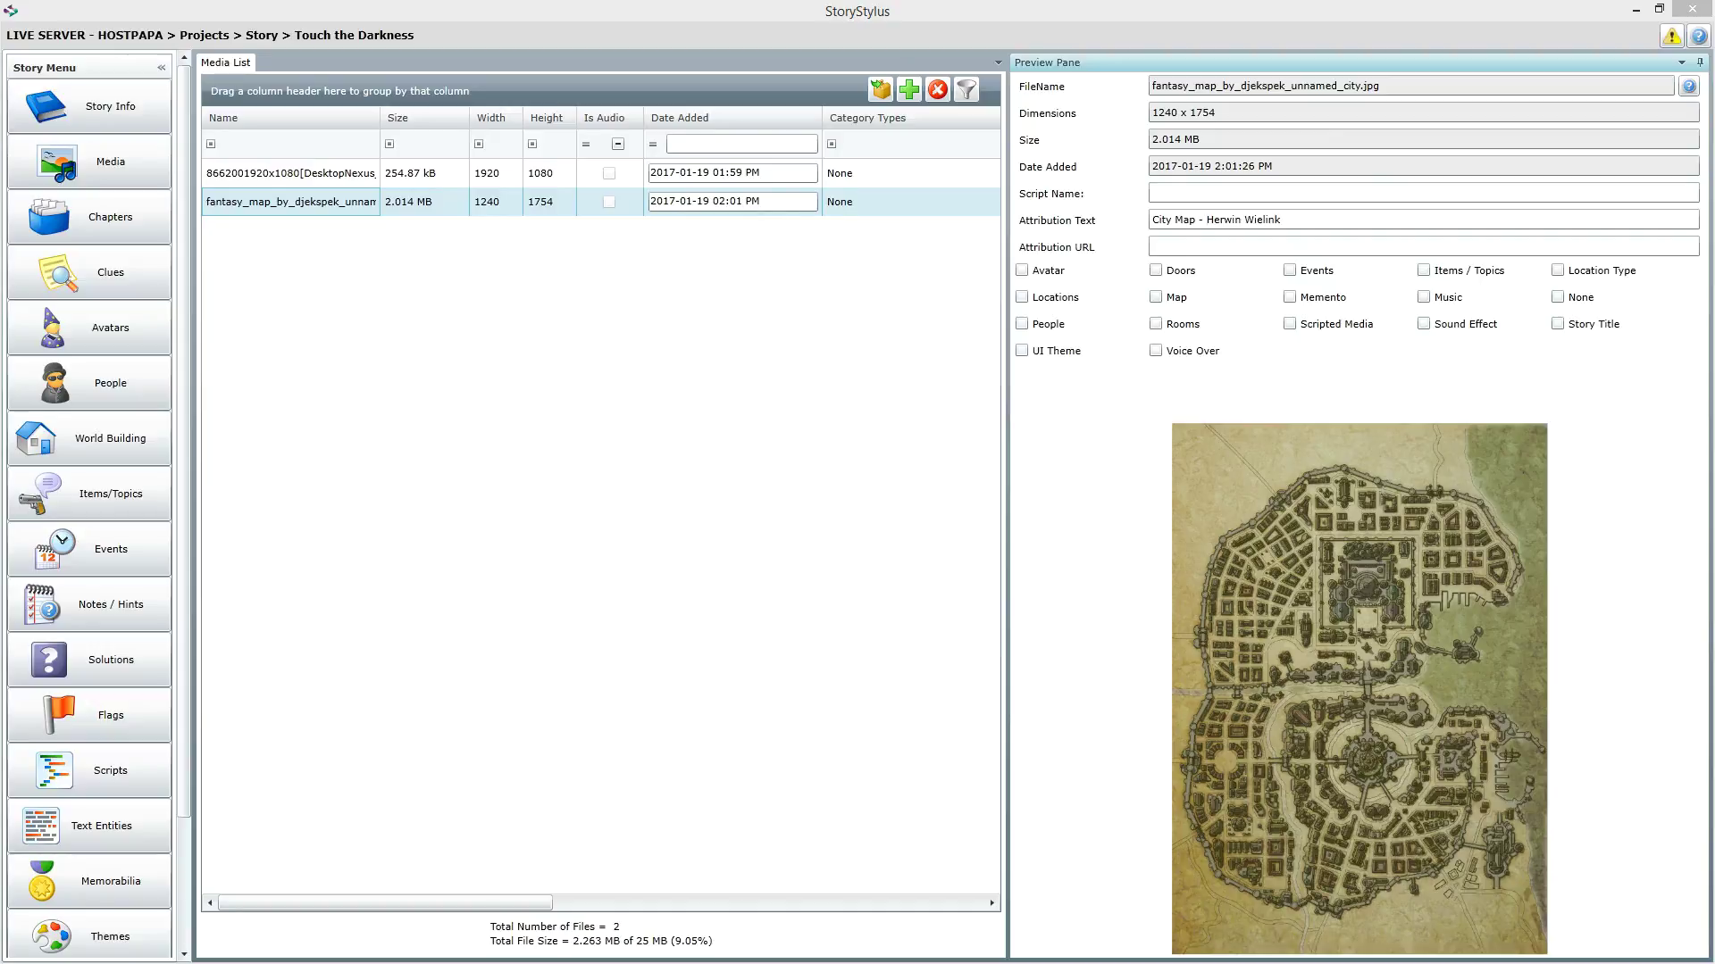
click(1208, 246)
text(http://fantasy-maps.com/portfolio/)
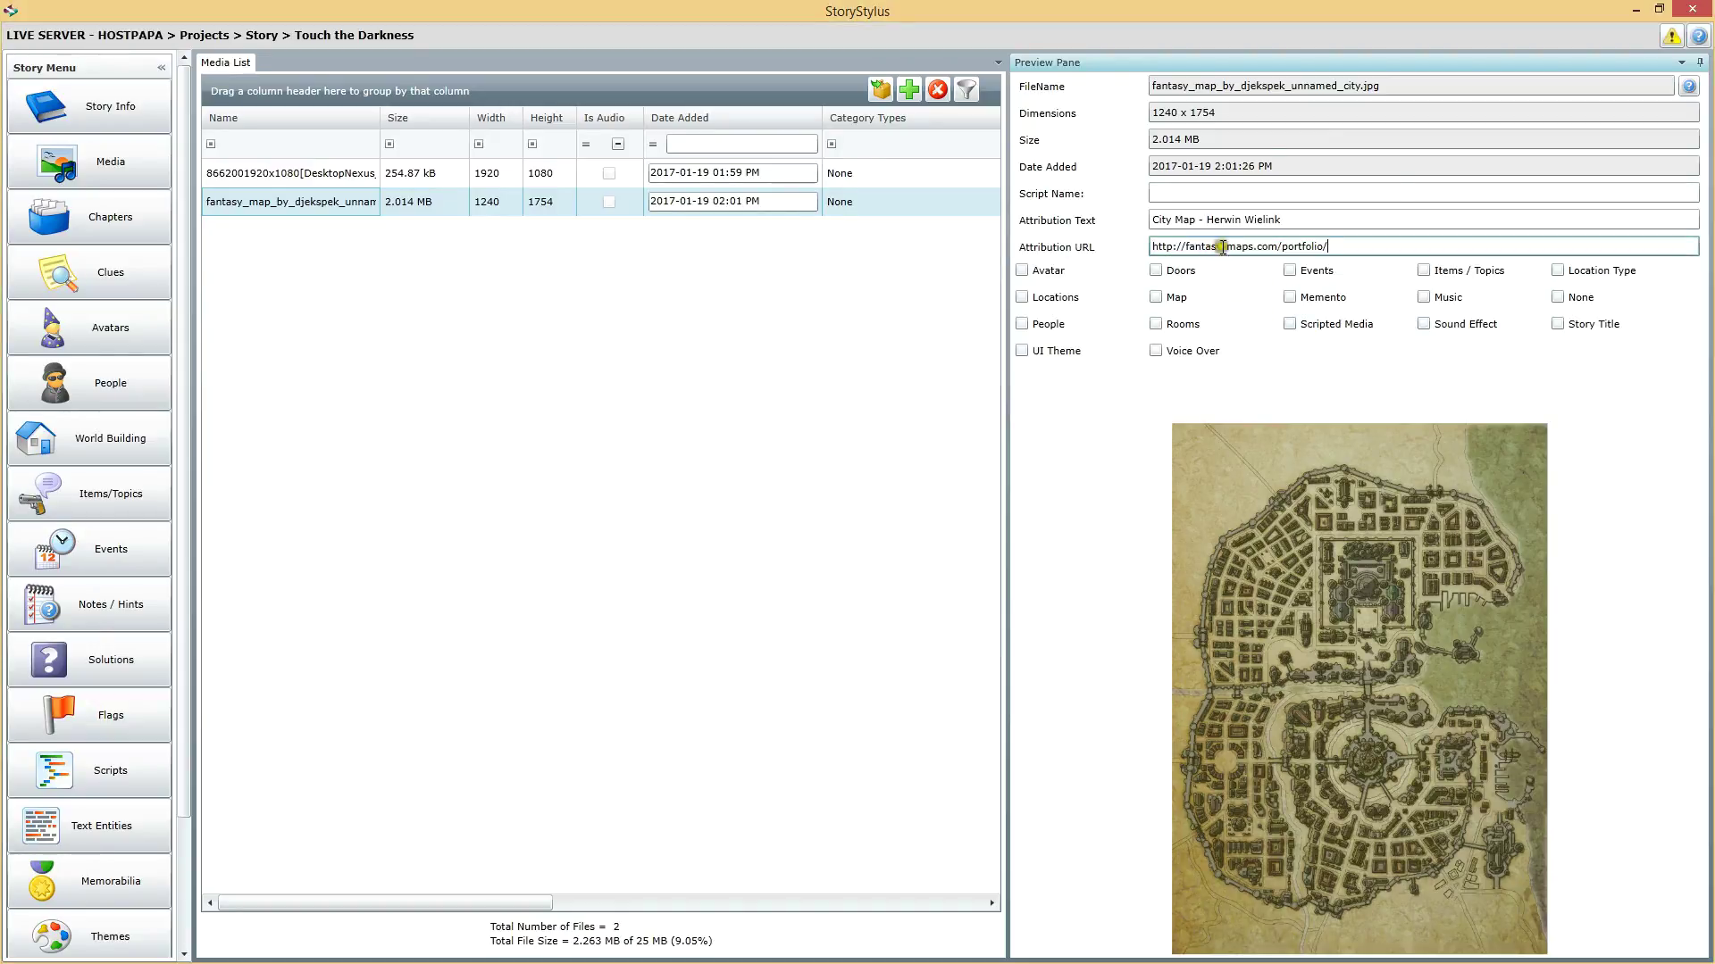
click(1671, 36)
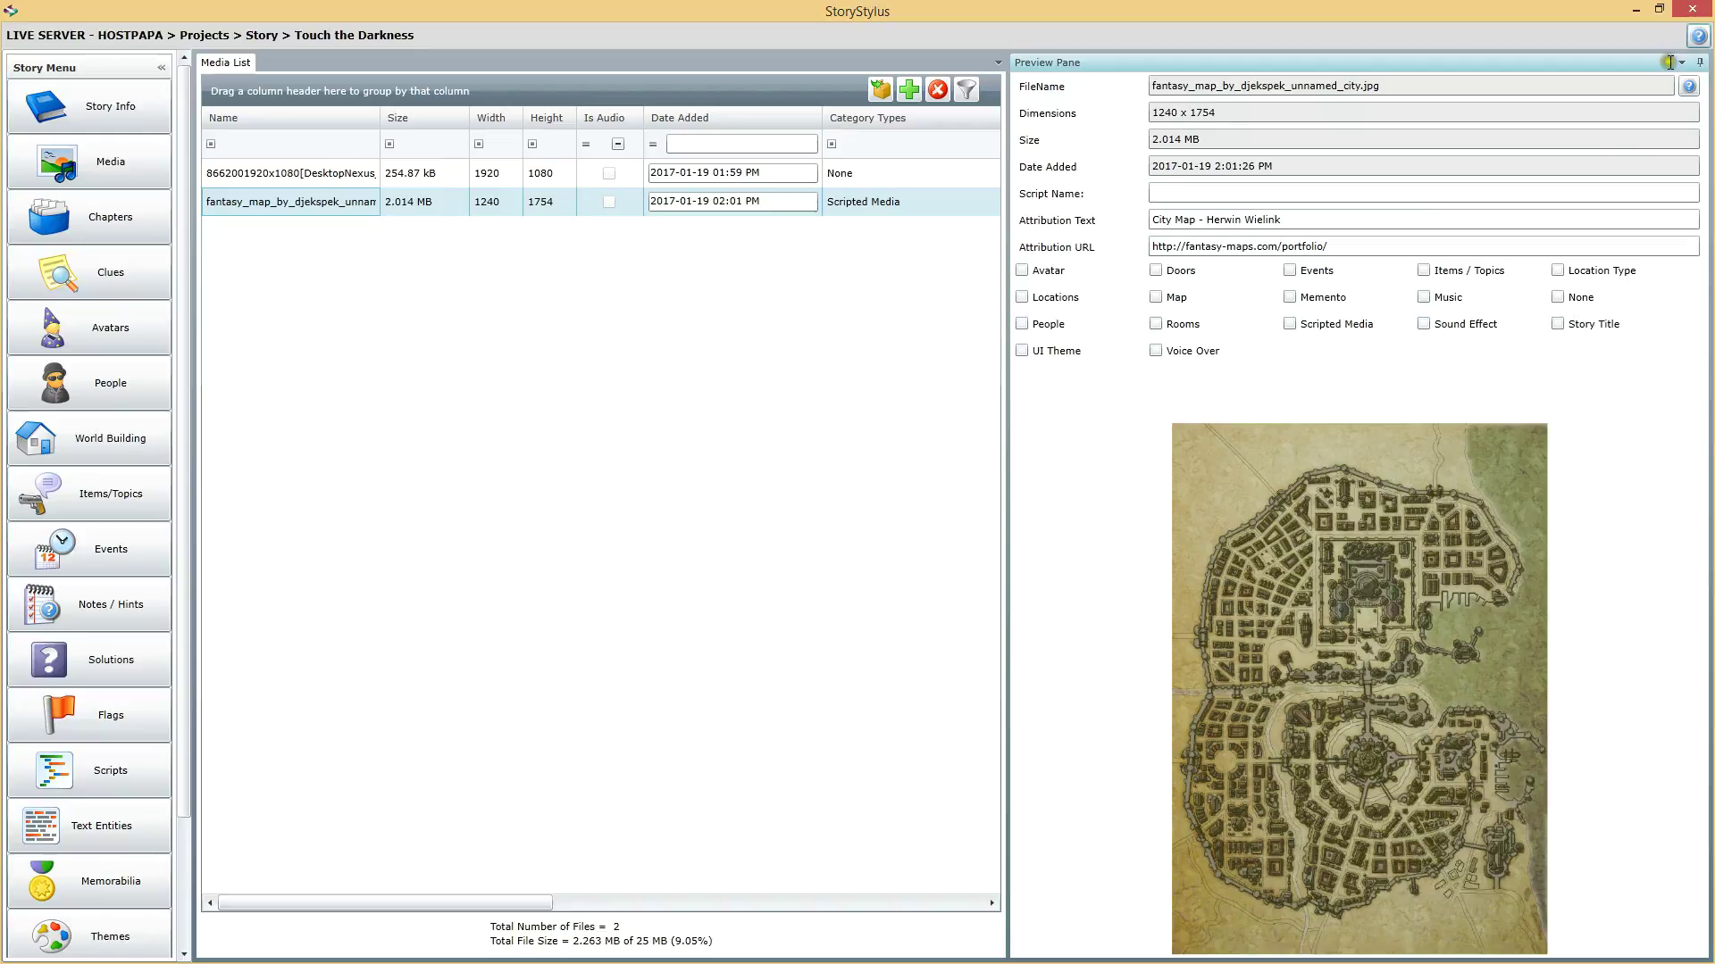
Categorize the city map image as both Map and Locations media
click(1198, 243)
click(1156, 299)
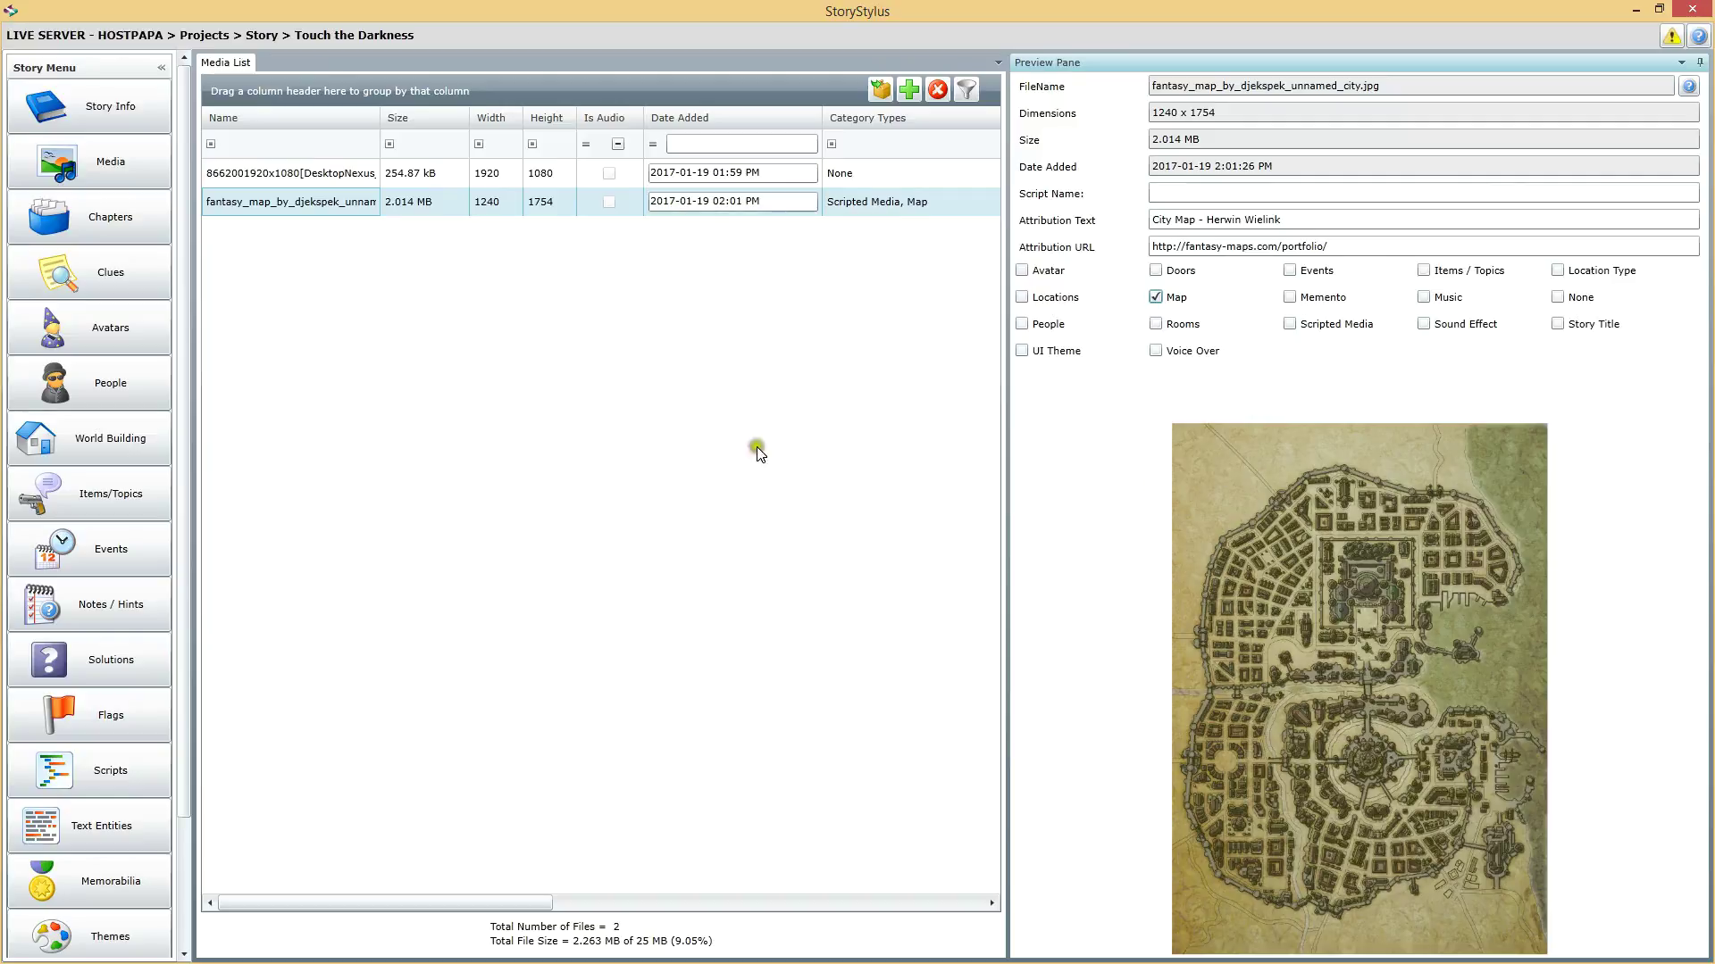
click(1021, 296)
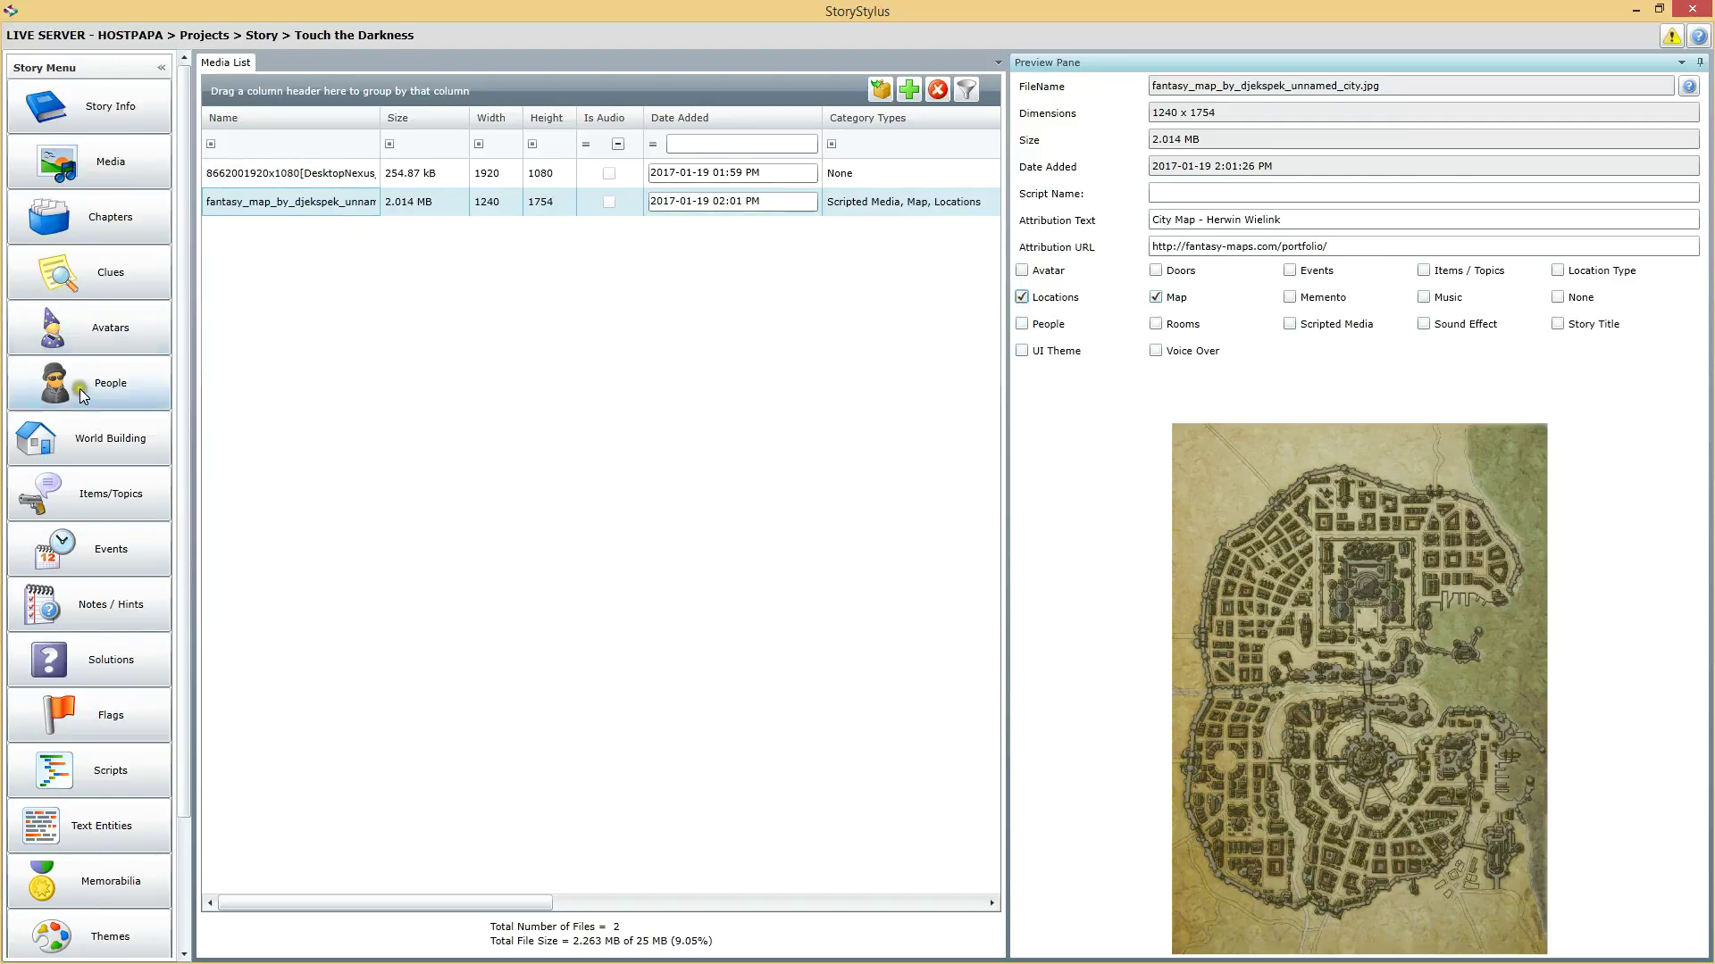
Select the mirror image, examine its Desktop Nexus wallpaper page in the browser for attribution details, and return to StoryStylus
click(285, 177)
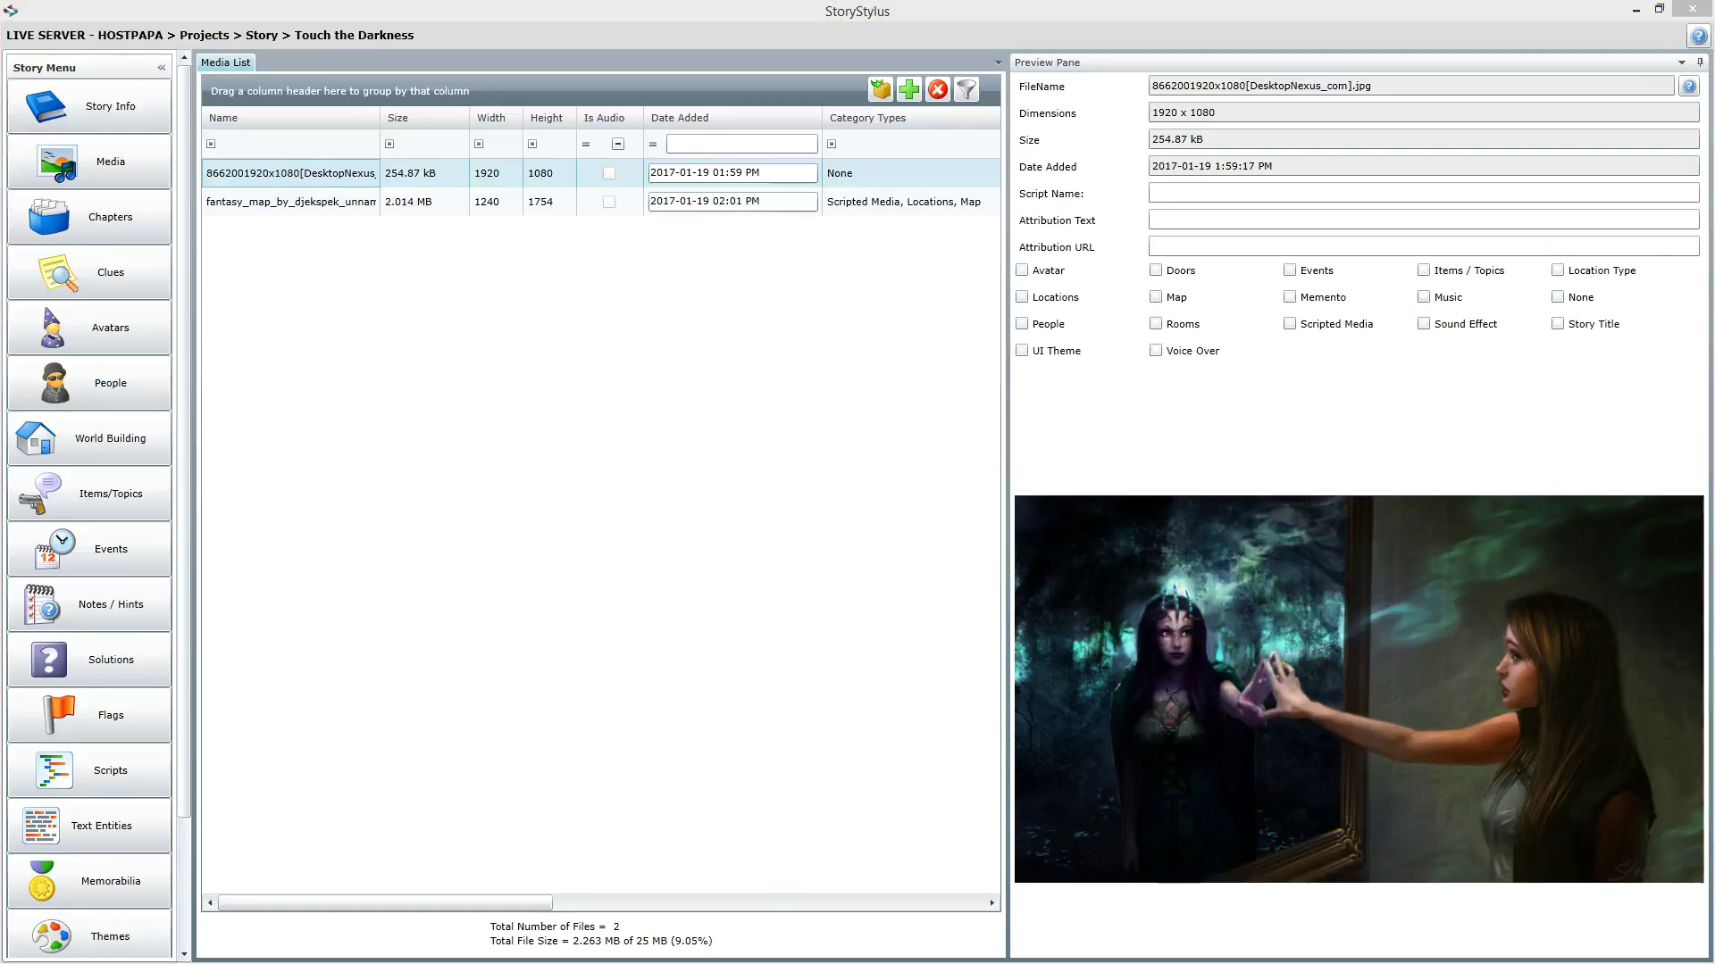
key(alt+Tab)
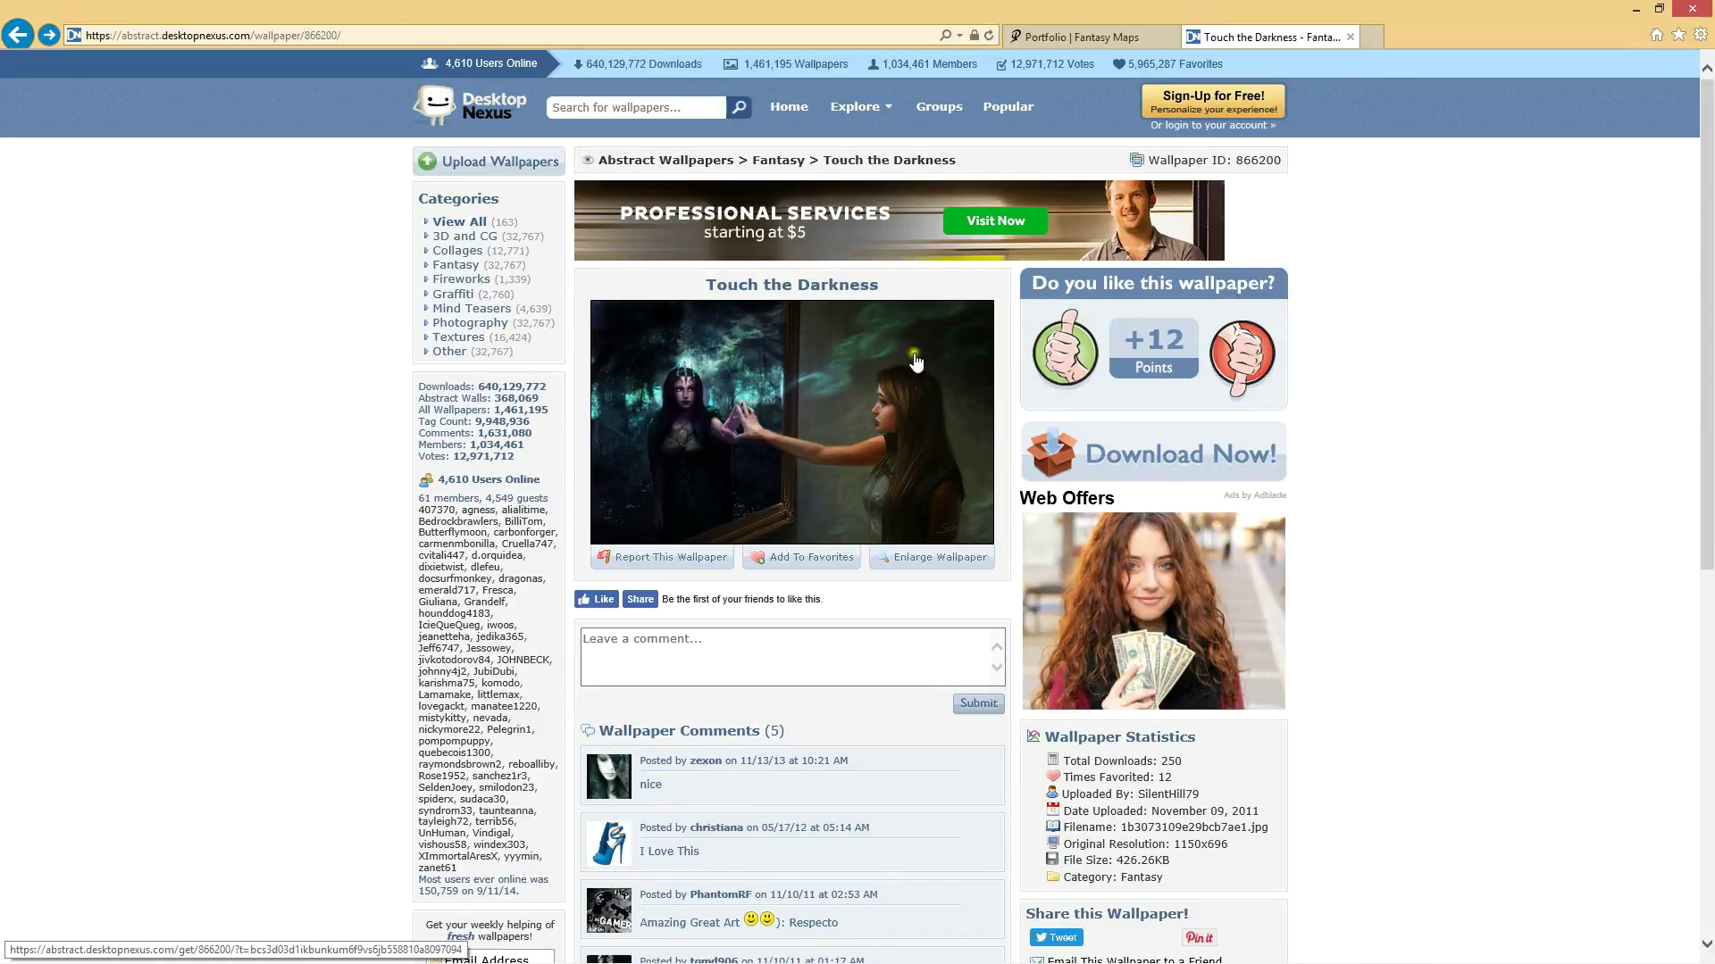
scroll(679, 331, down, 6)
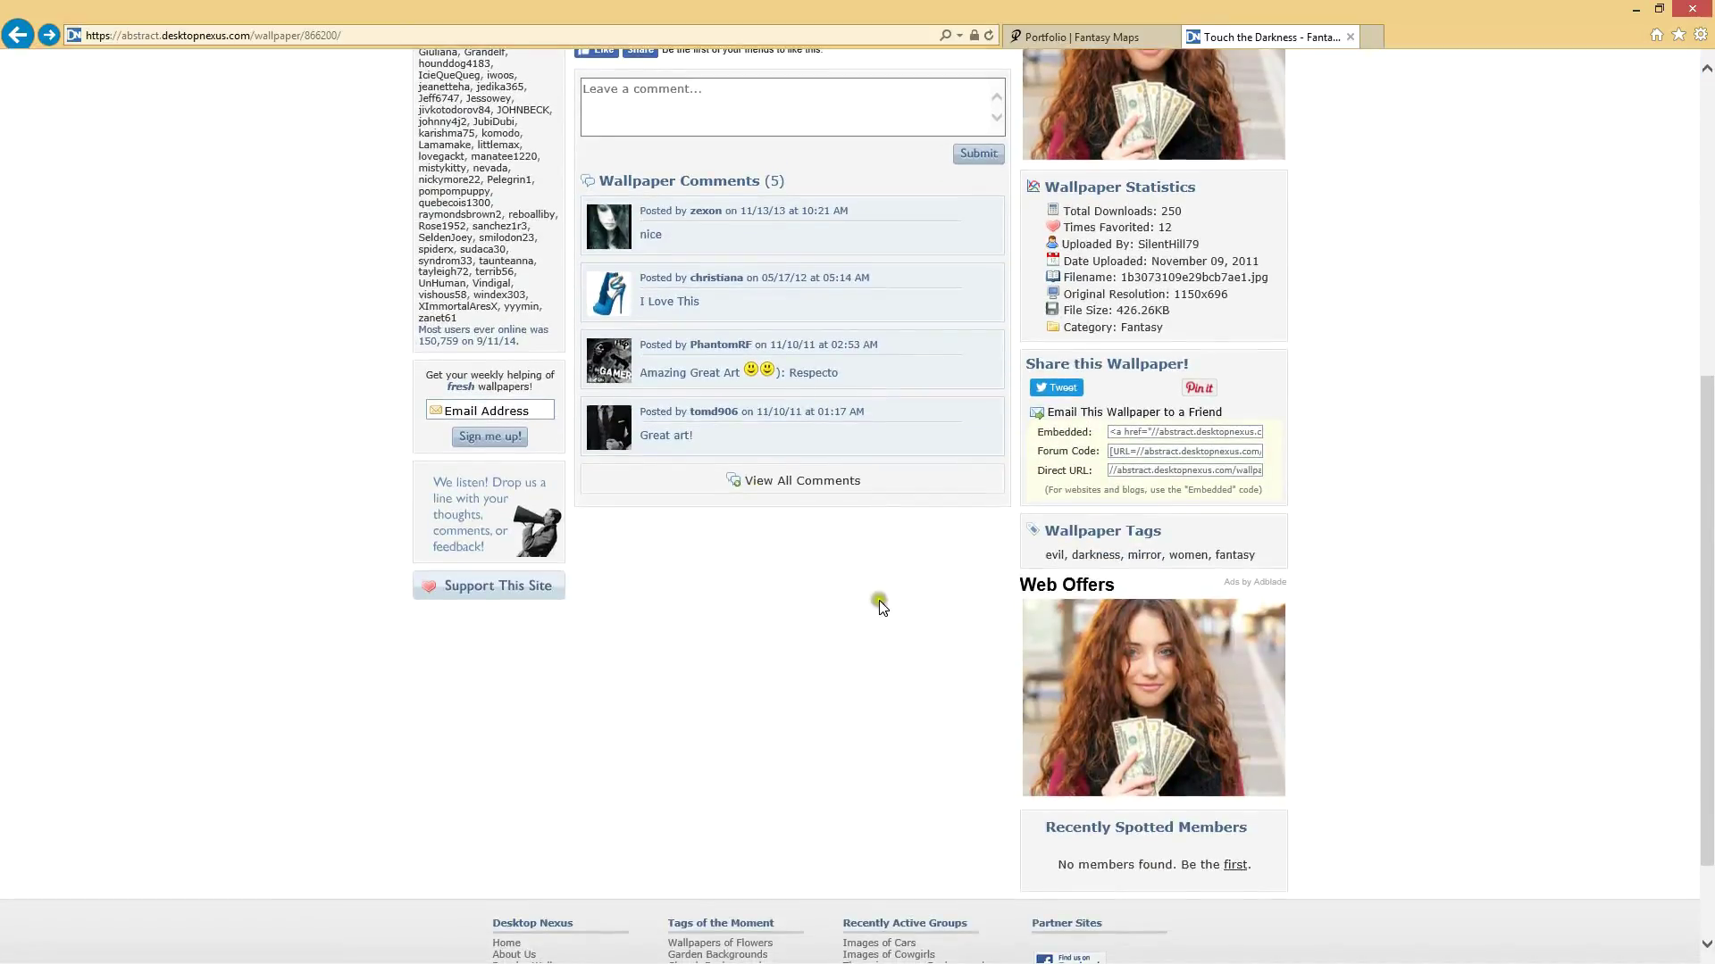
scroll(879, 600, up, 2)
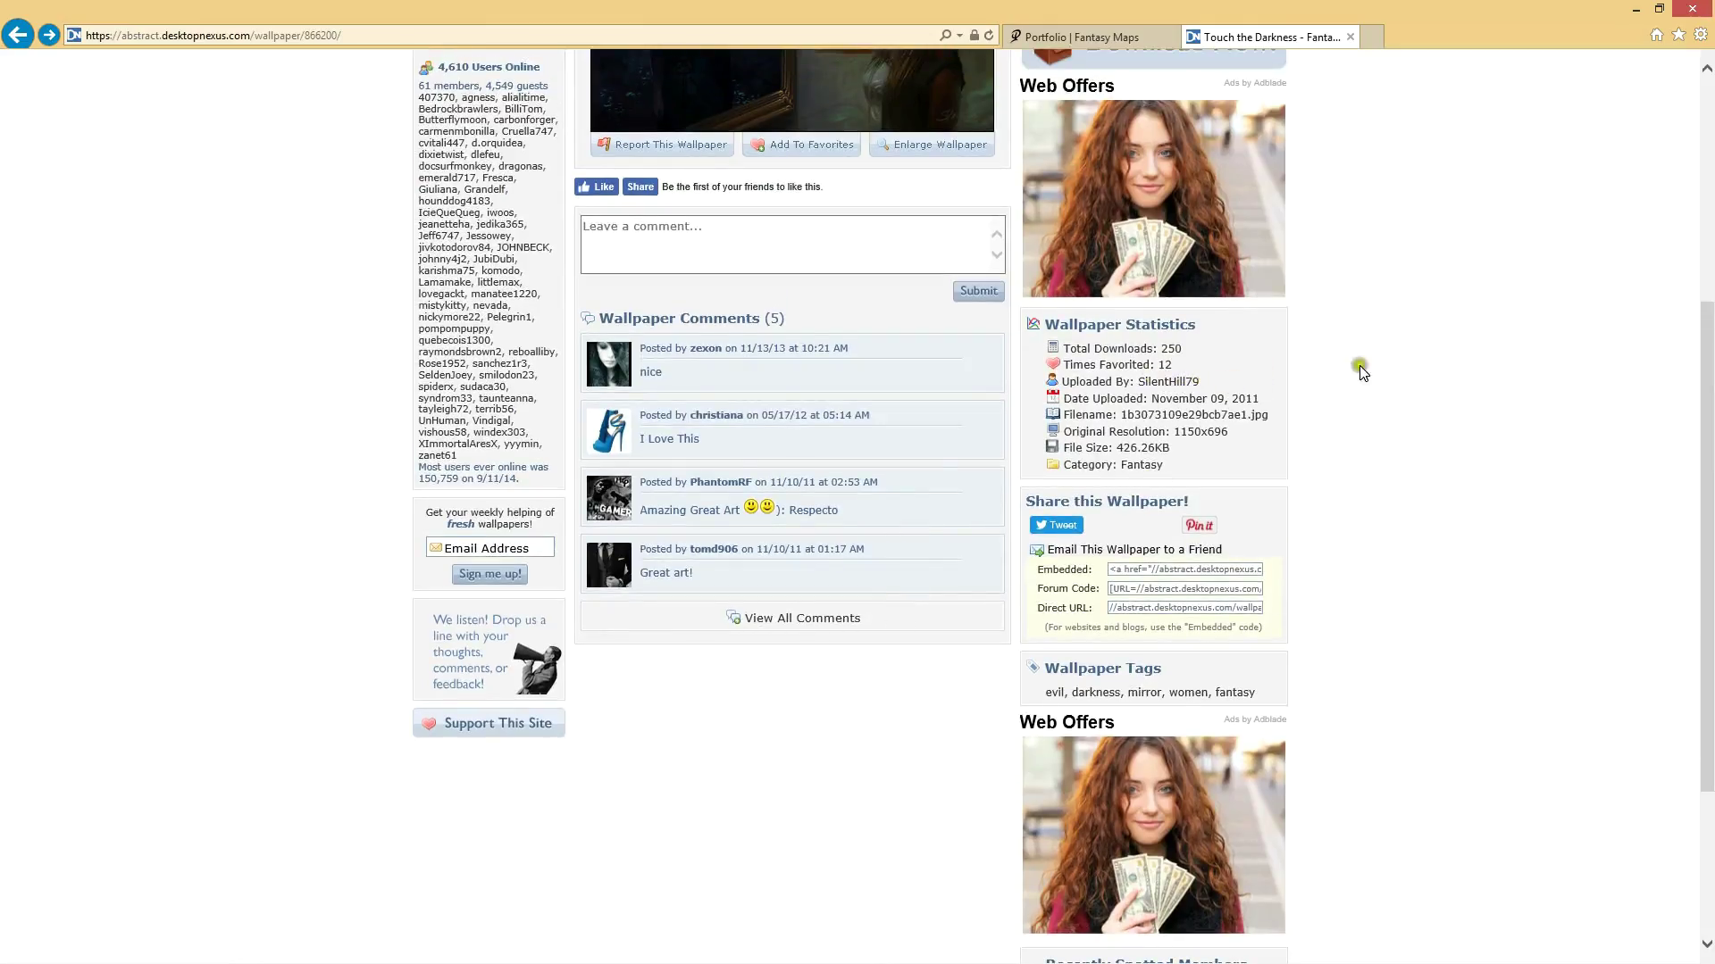
scroll(1357, 368, up, 3)
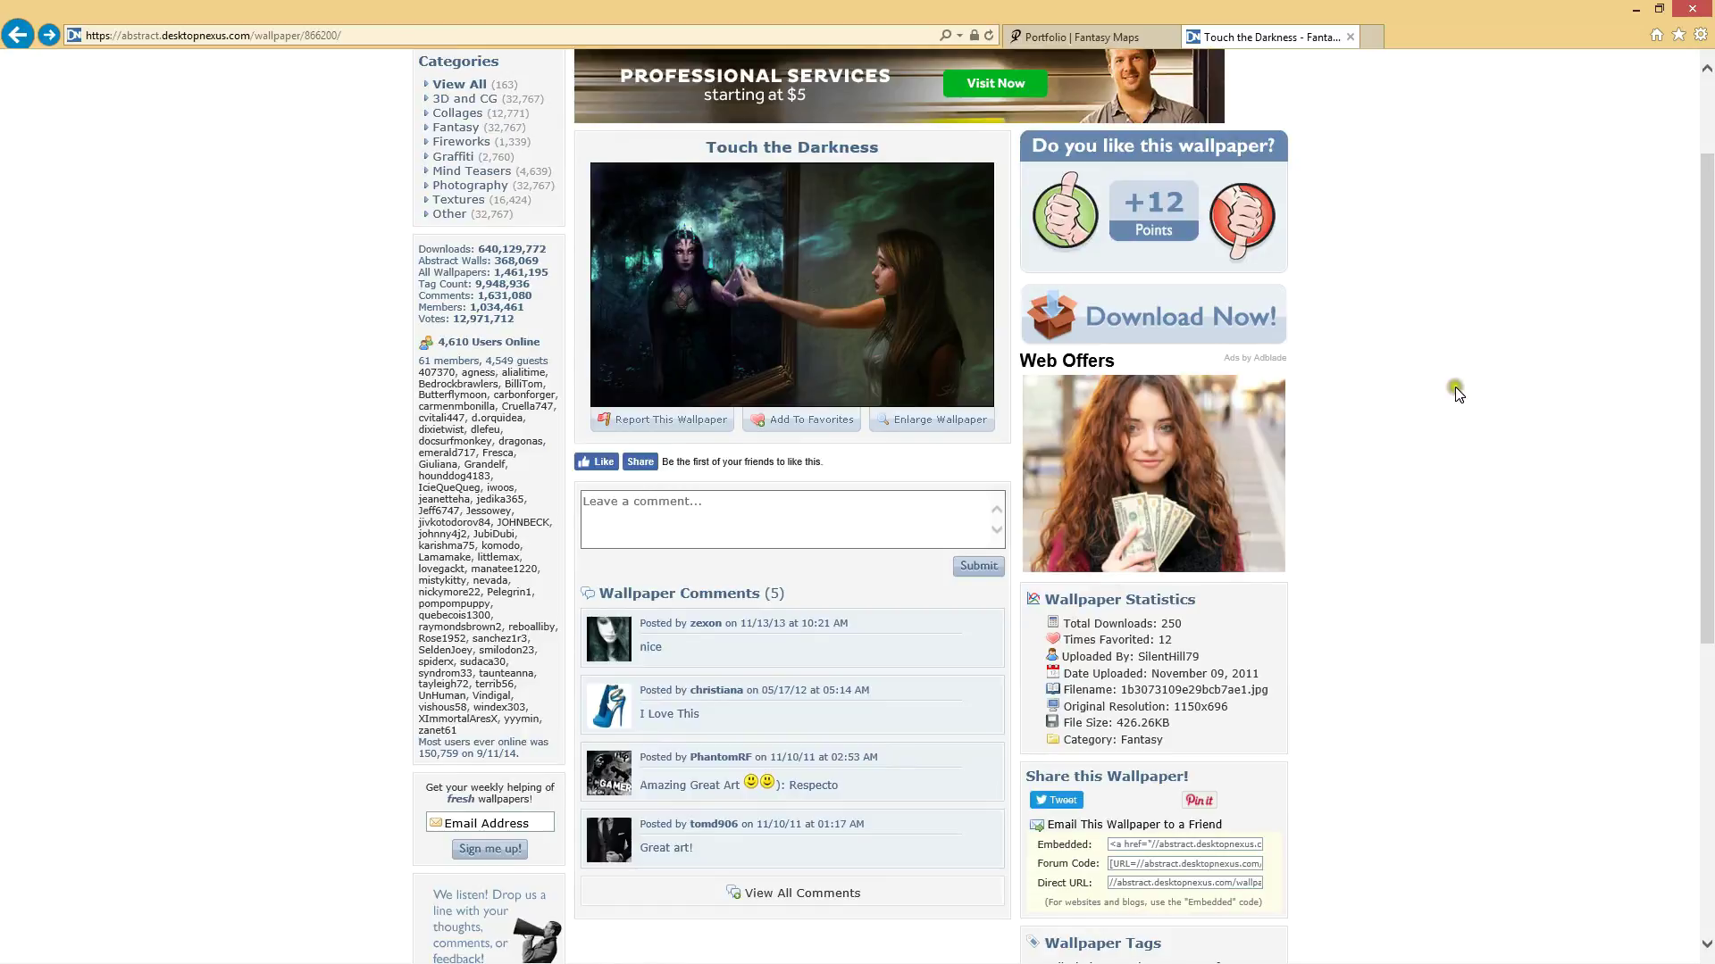
scroll(781, 324, up, 2)
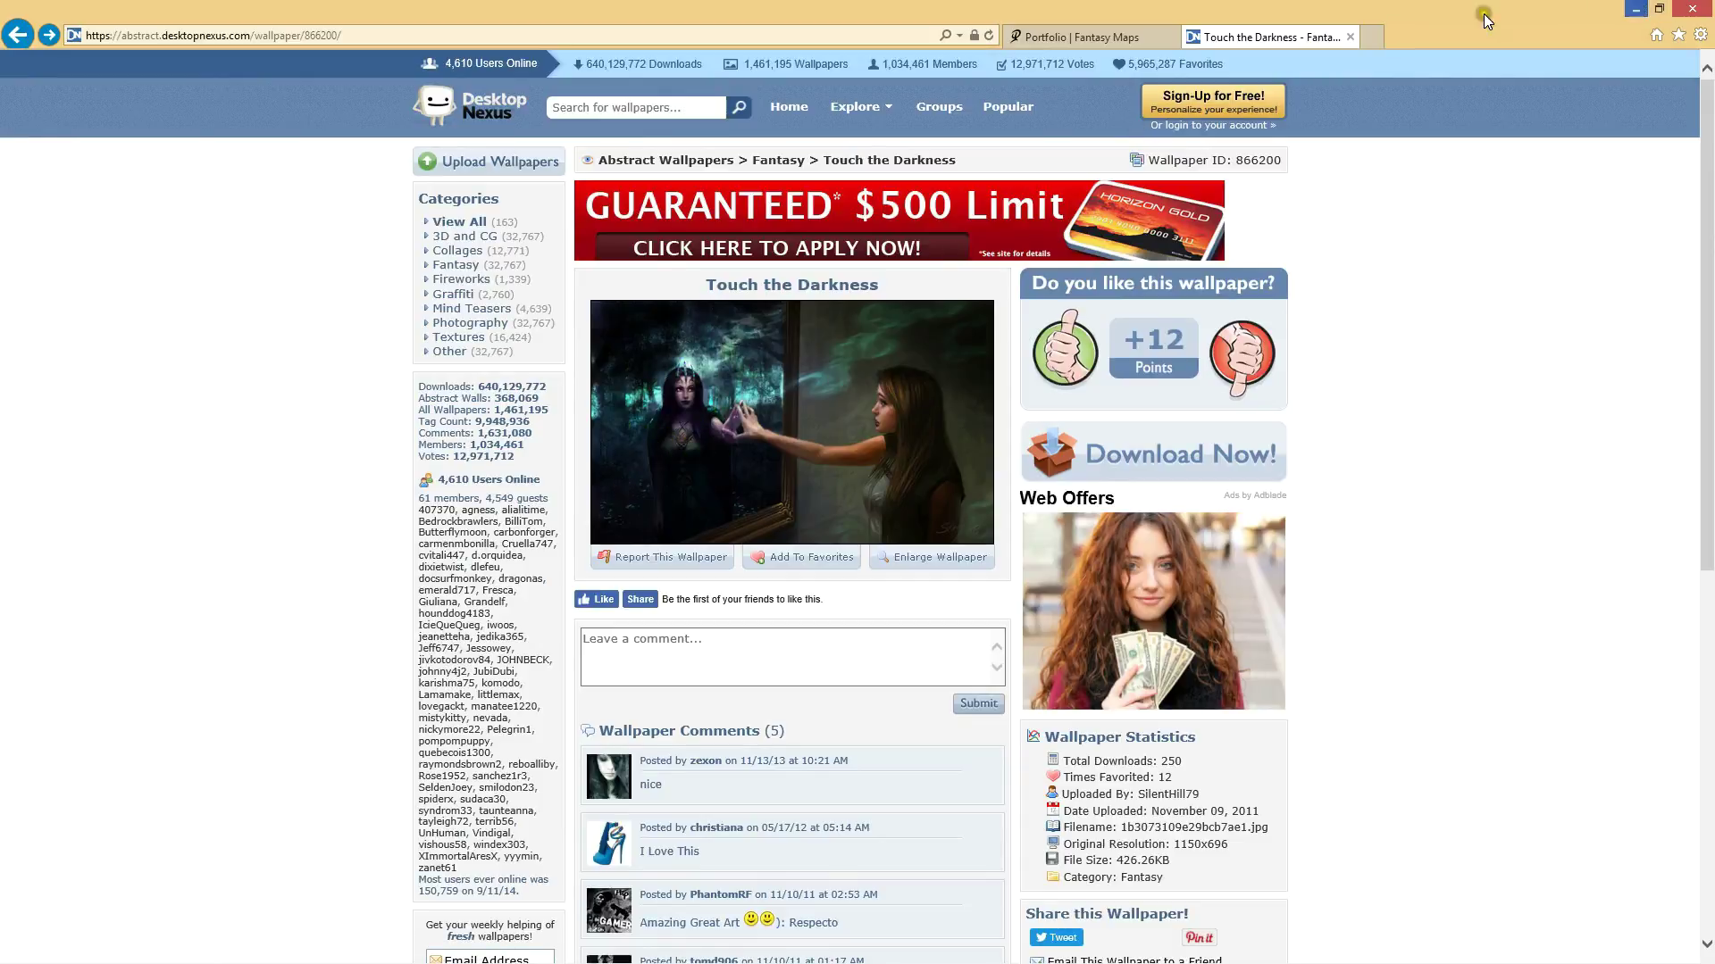
click(1630, 9)
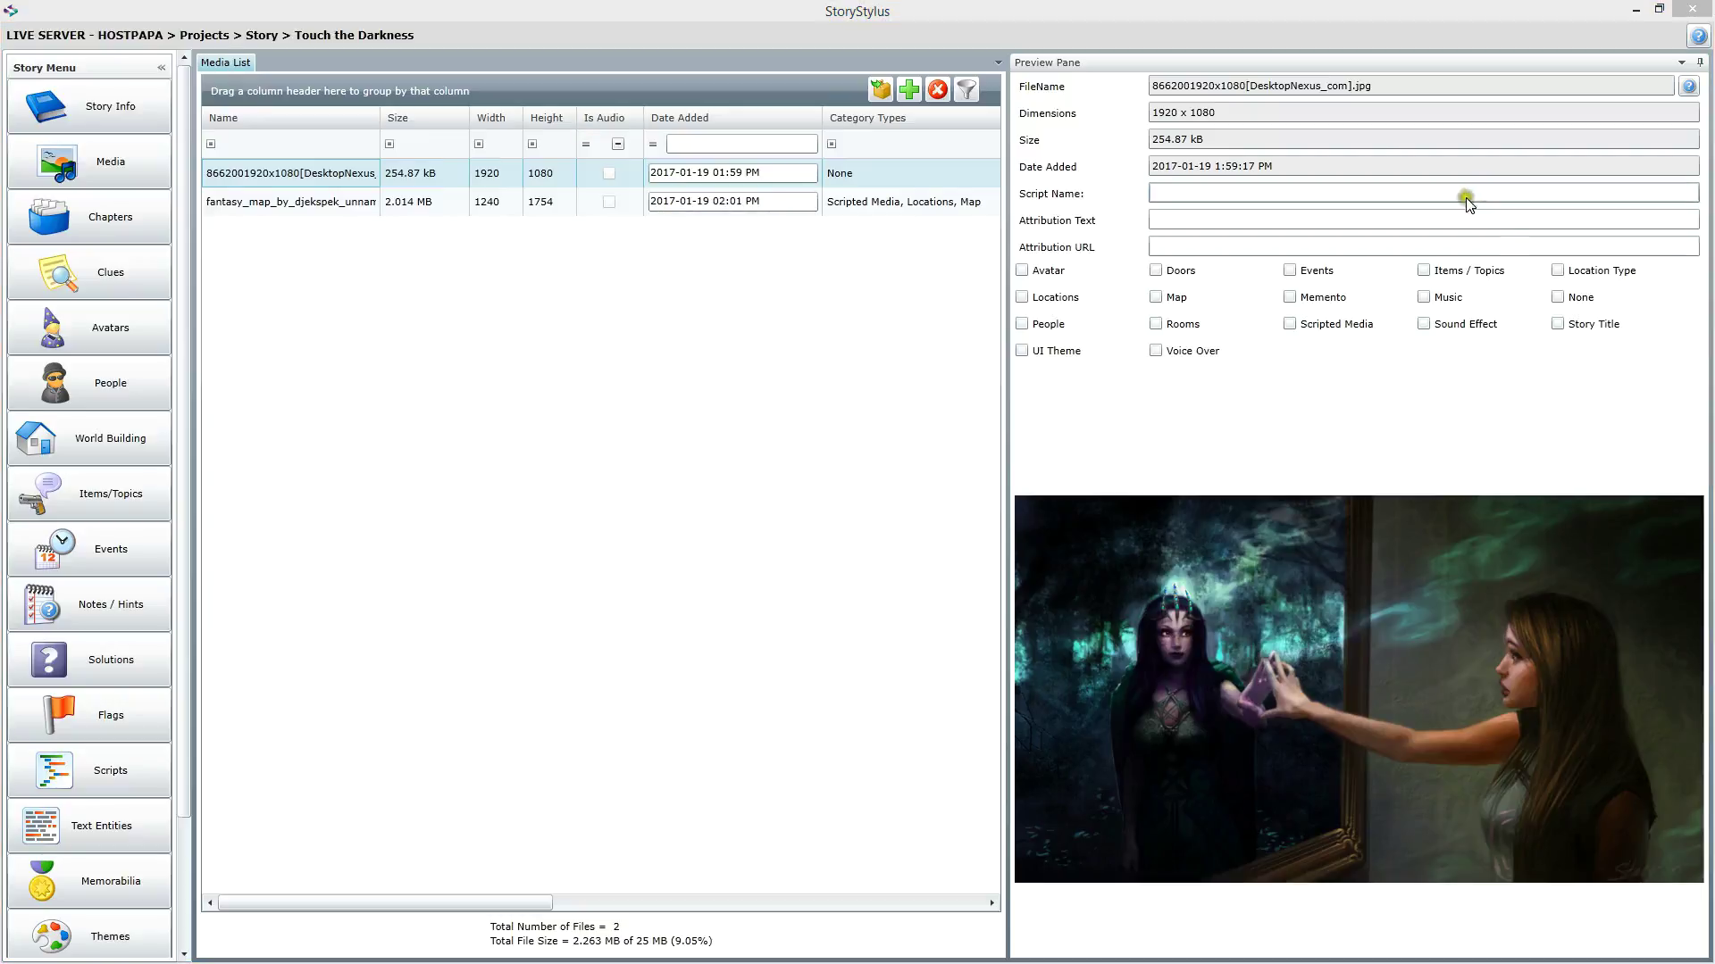
Set the mirror image's attribution text to "Touch the Darkness - SilentHill79" without leading spaces
click(1305, 219)
text(Touch the Darkness - SilentHill79)
click(1152, 219)
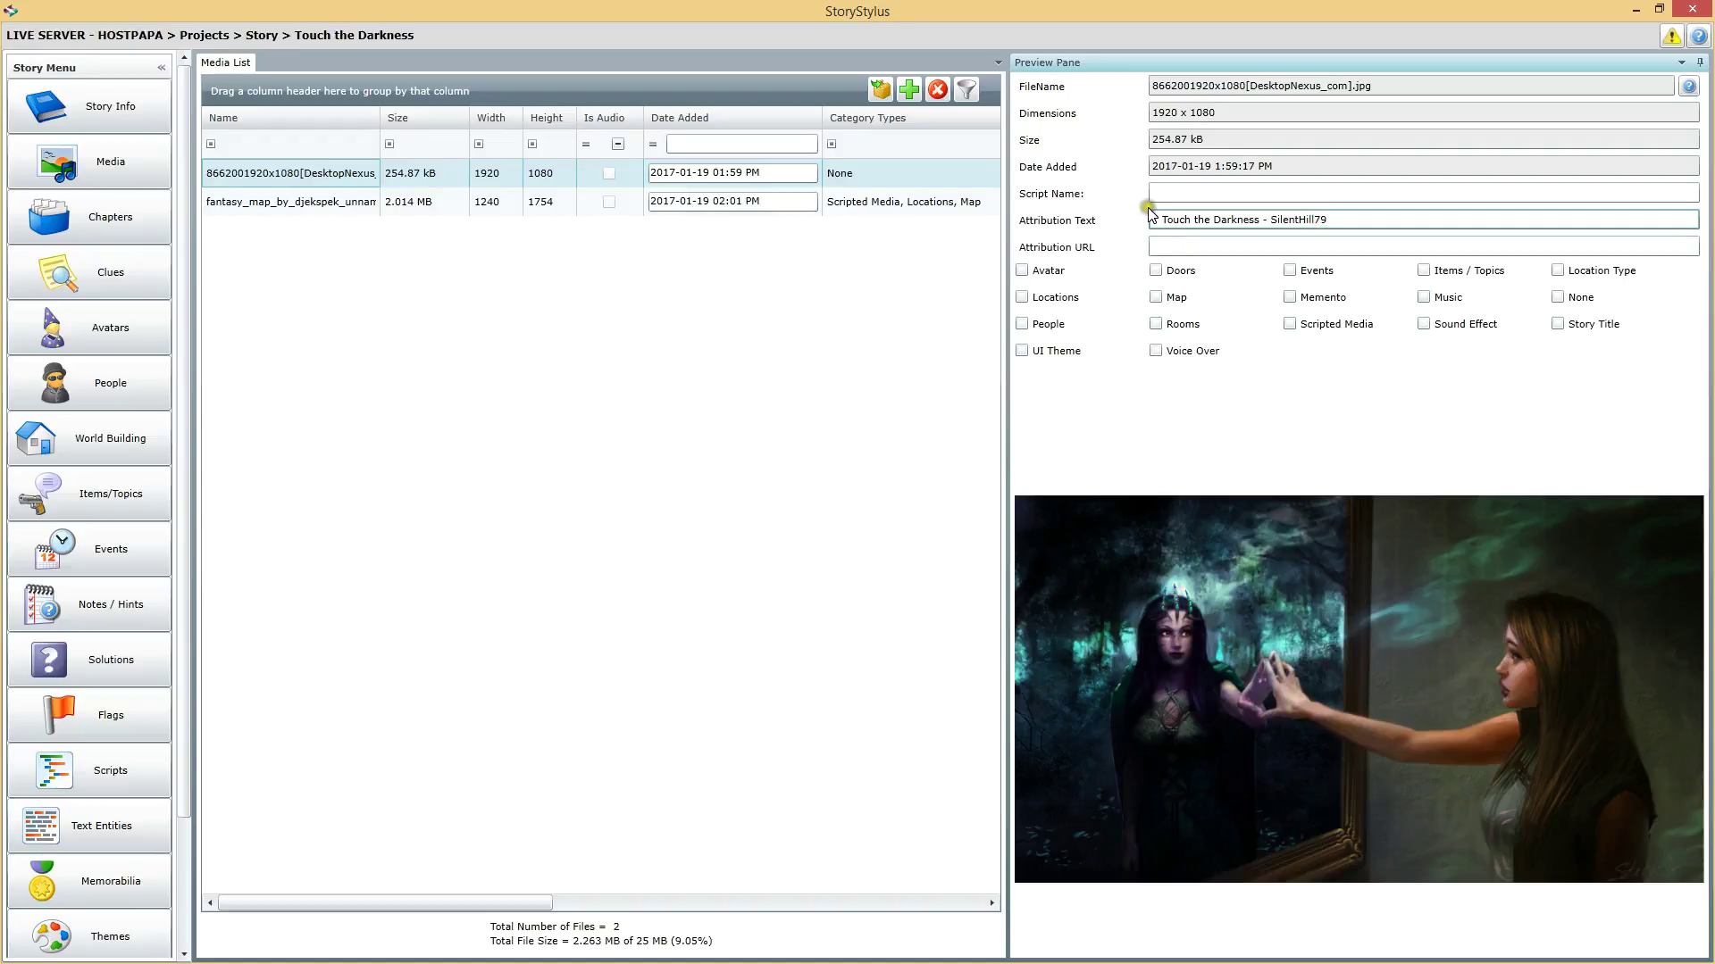
key(Delete)
key(Delete)
key(Delete)
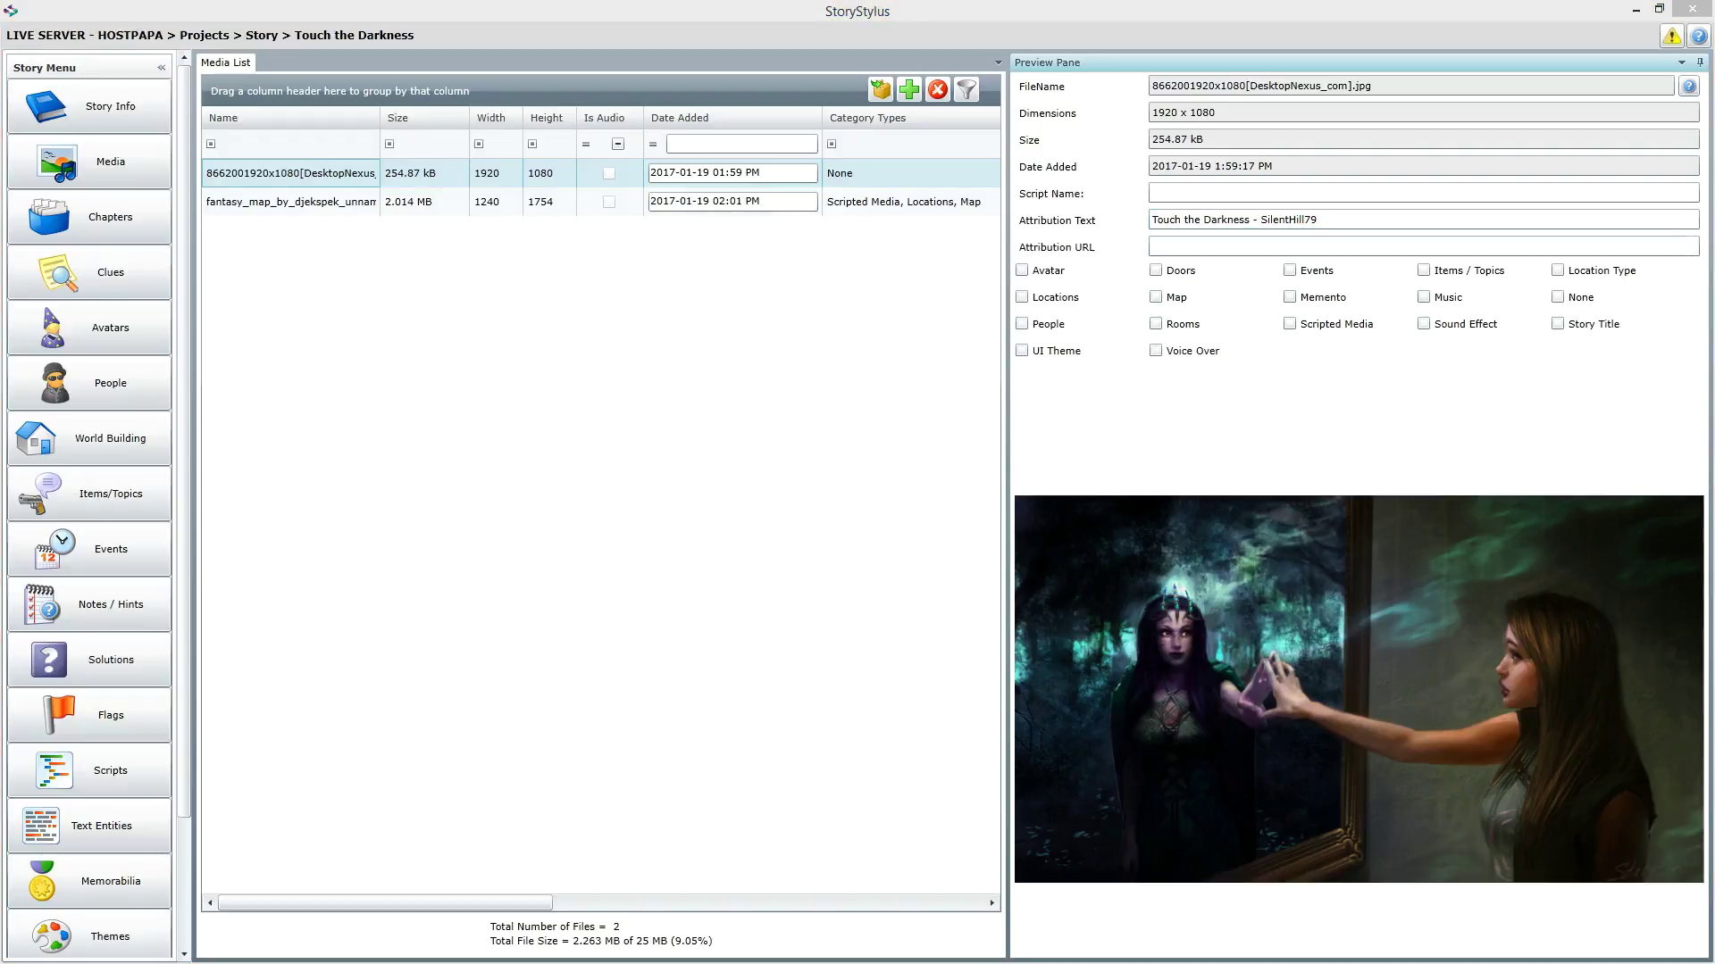
click(1255, 247)
key(ctrl+v)
click(1338, 192)
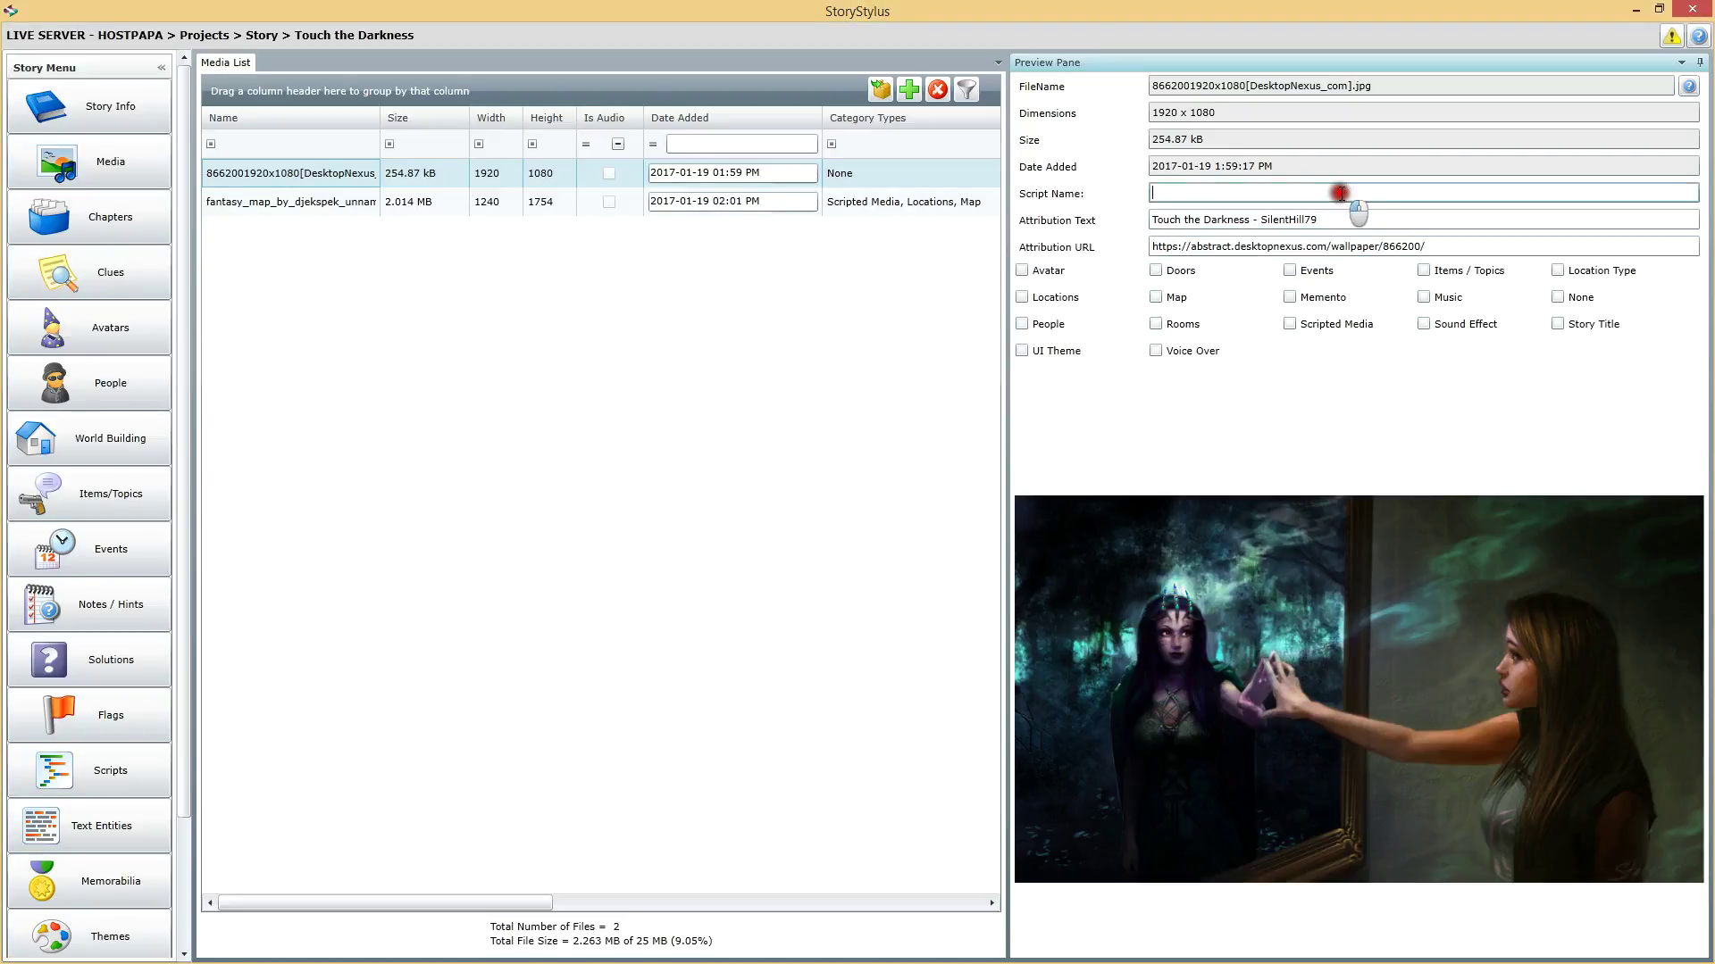
click(1670, 41)
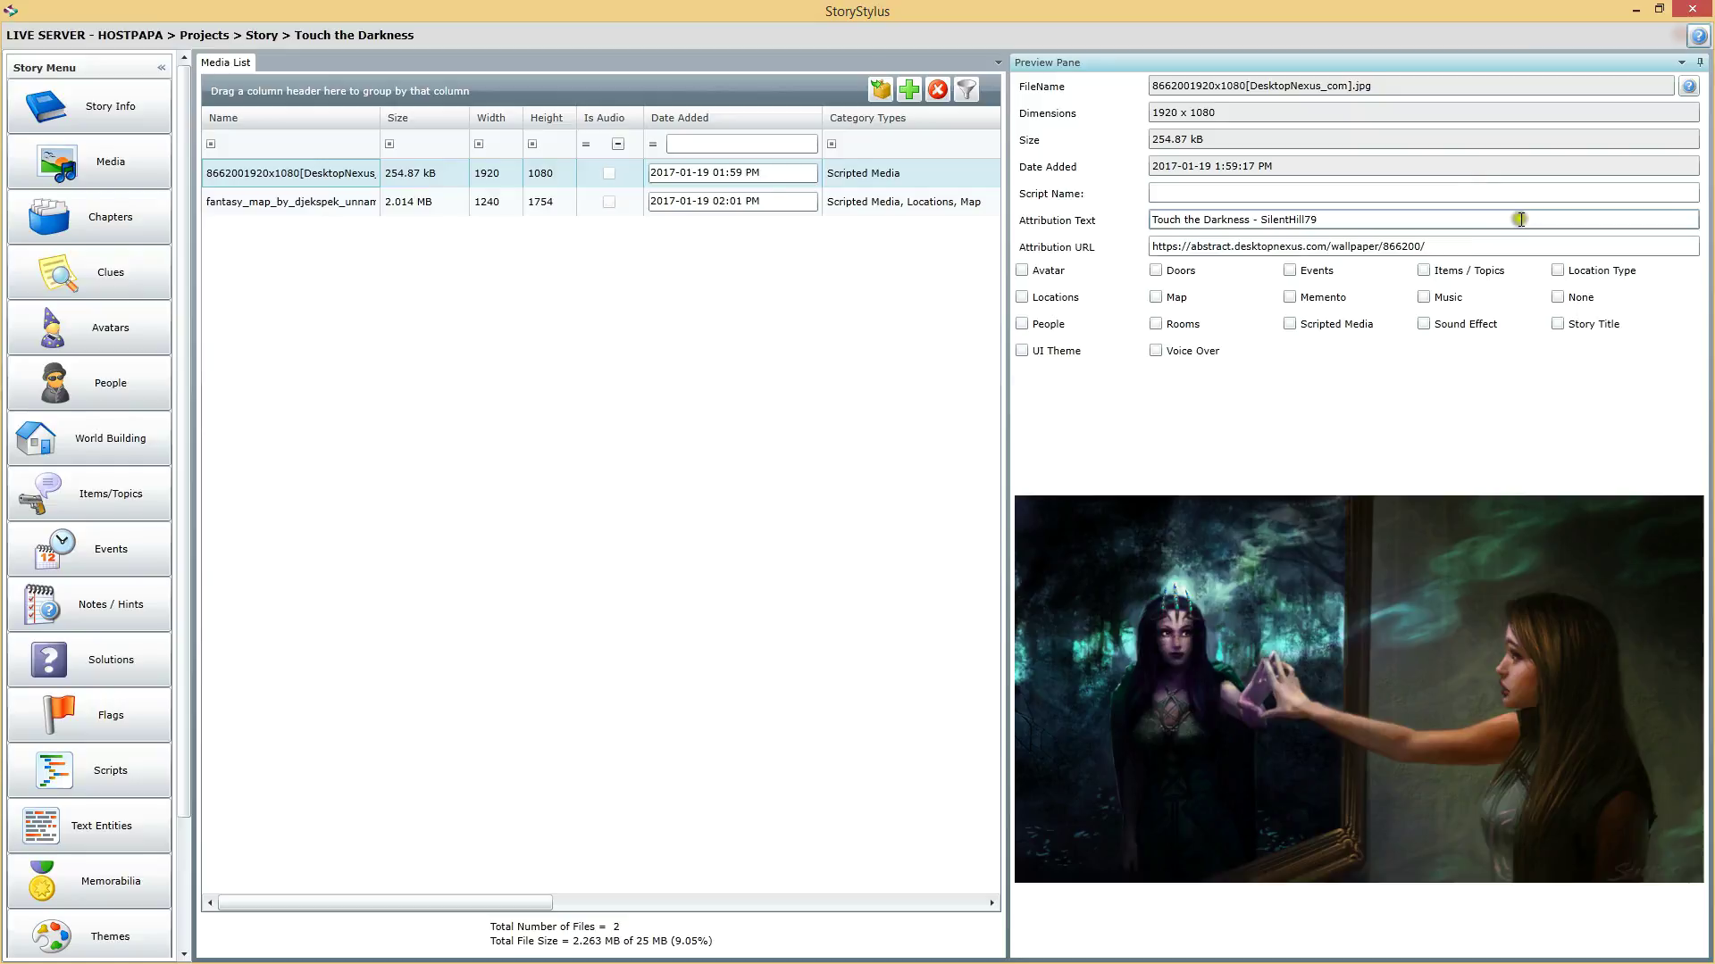
click(1356, 198)
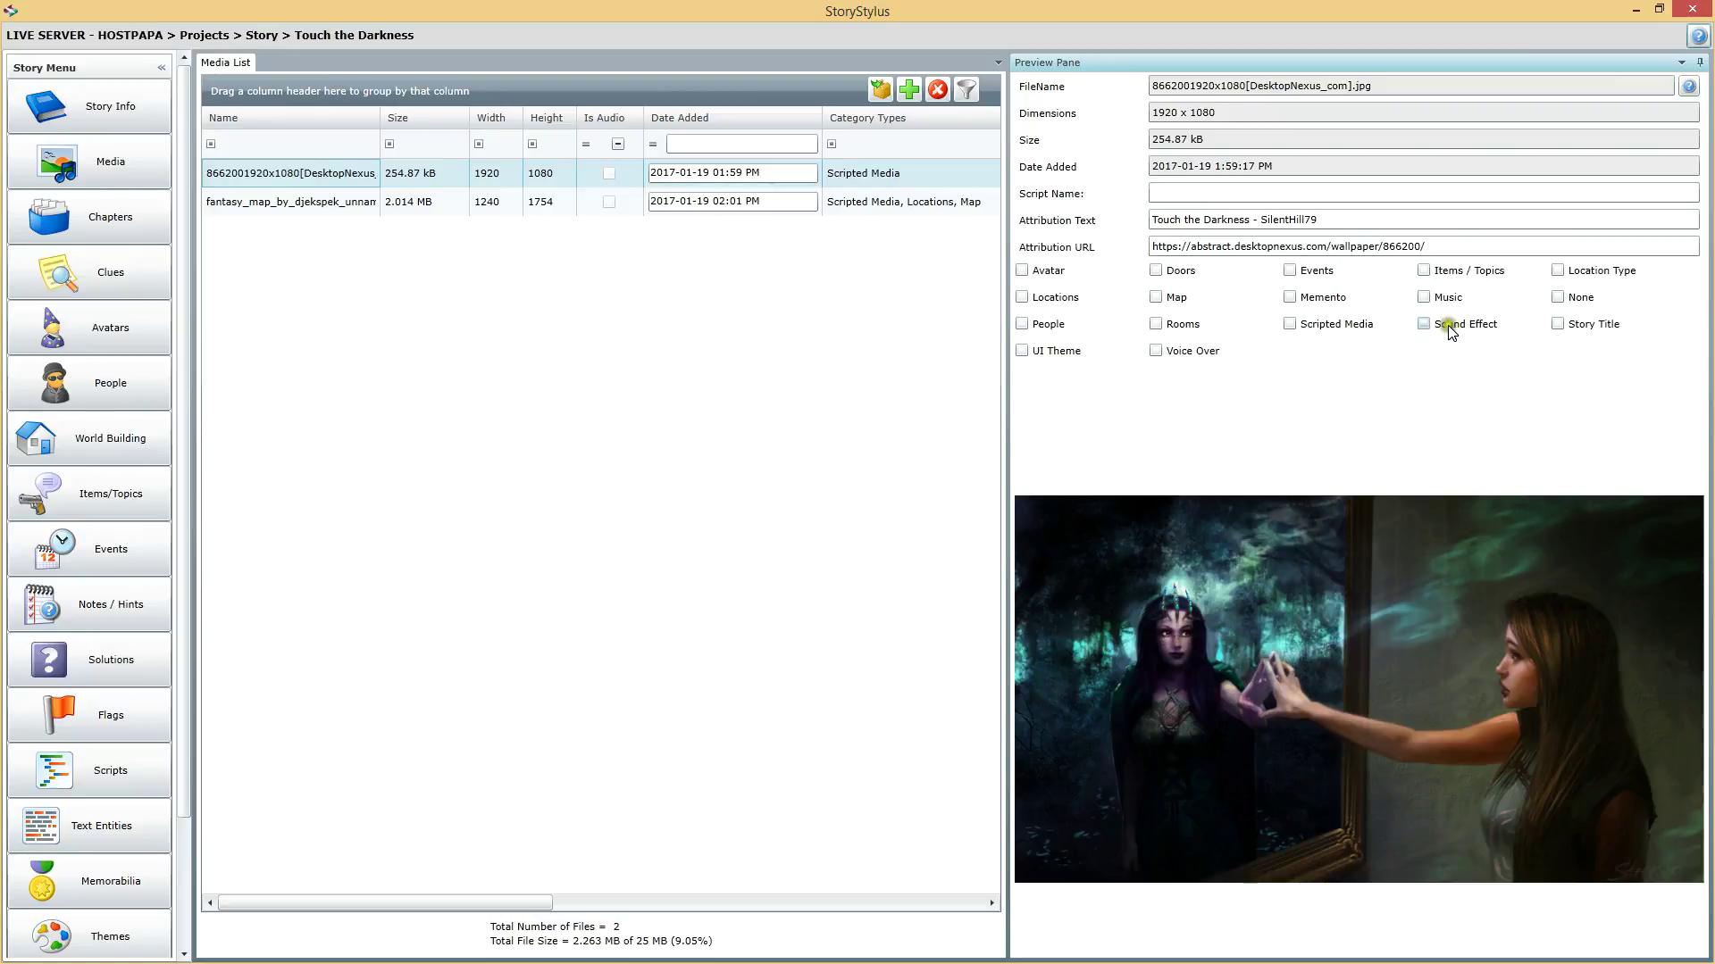
Categorize the mirror image as Story Title media, save, and check the category settings of both images
click(1557, 324)
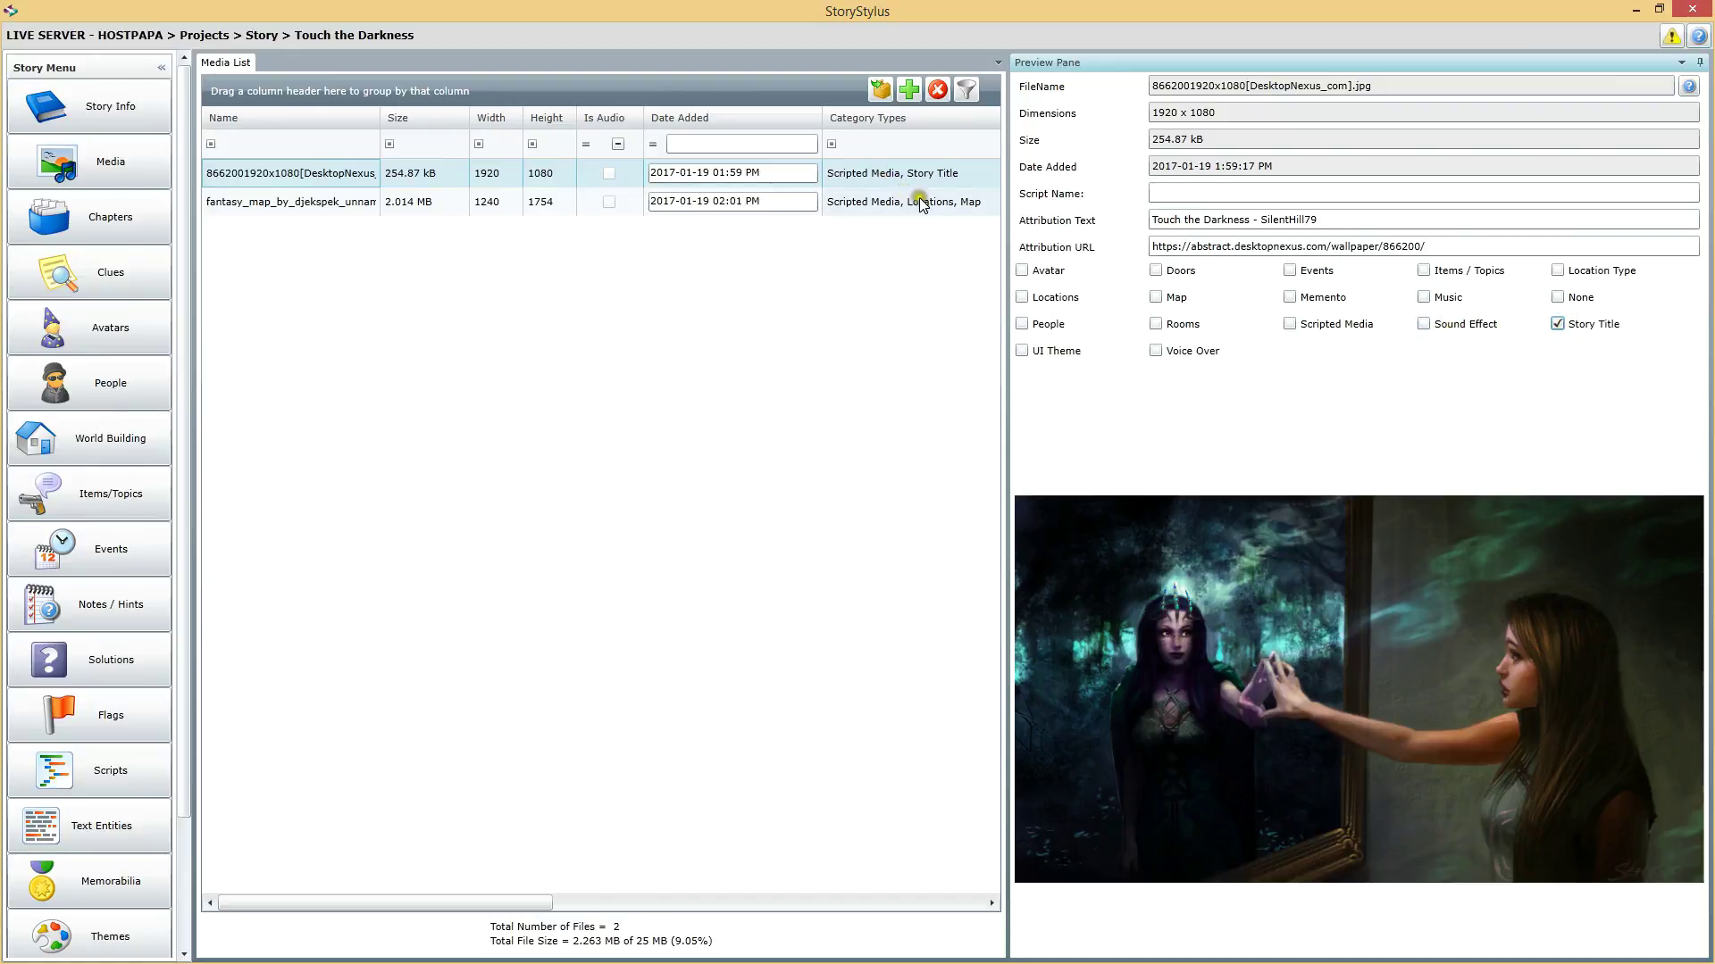
click(1671, 36)
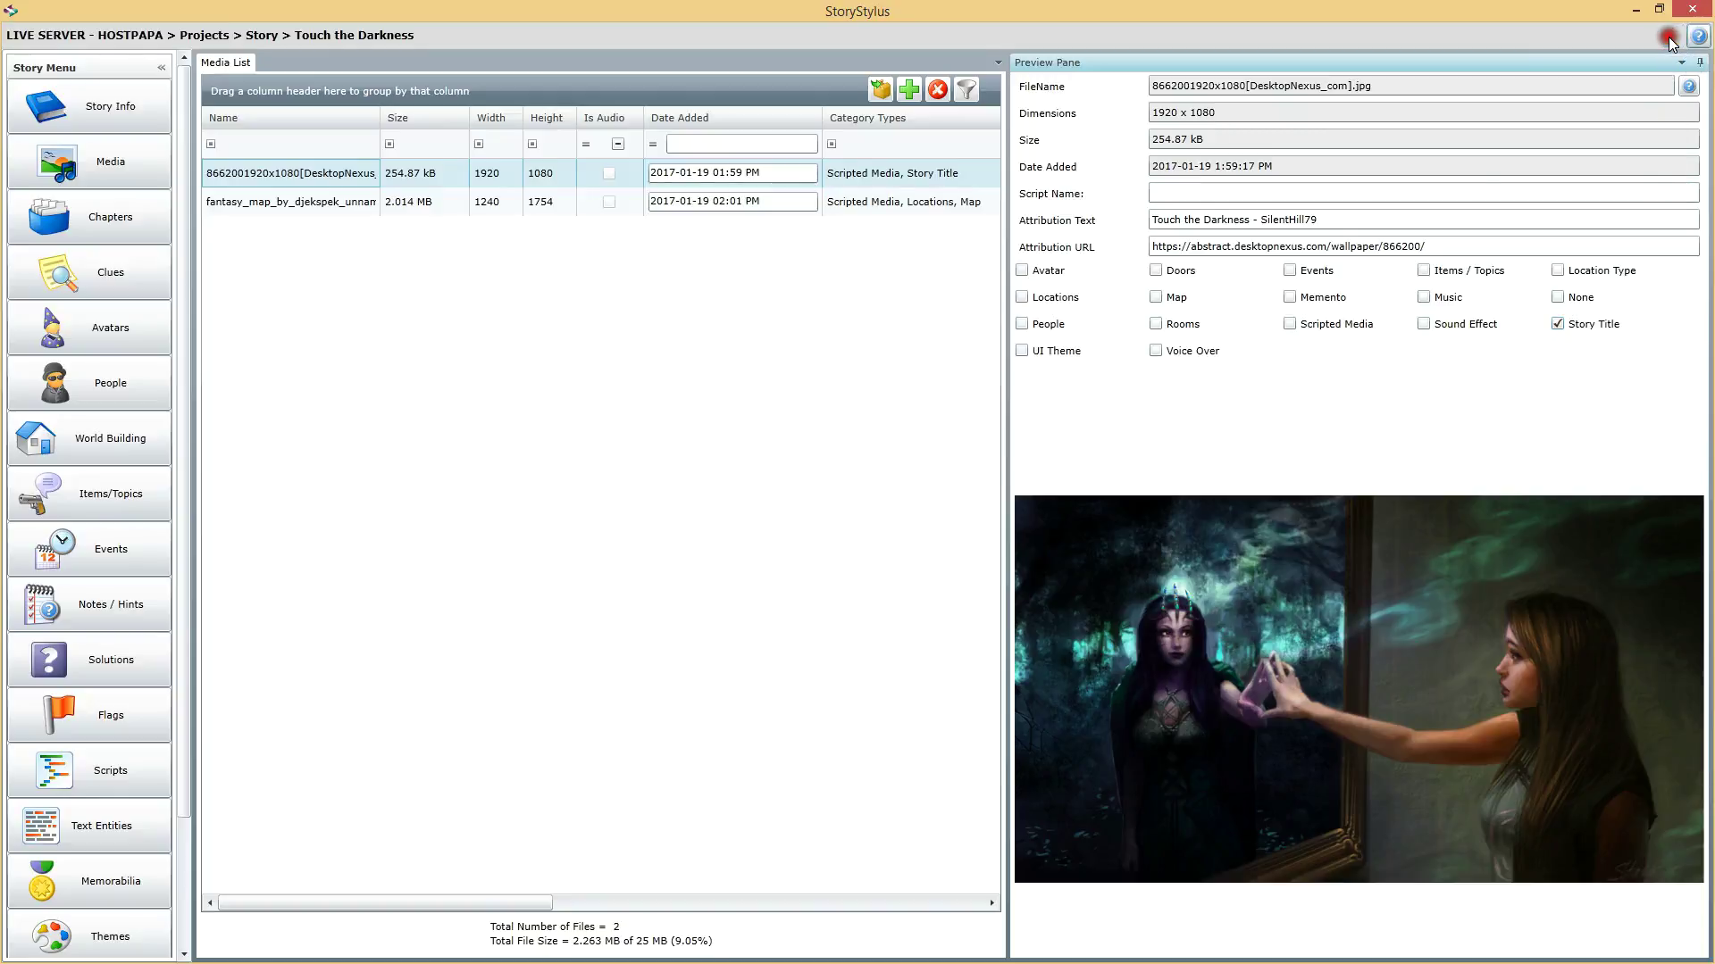
click(849, 202)
click(831, 172)
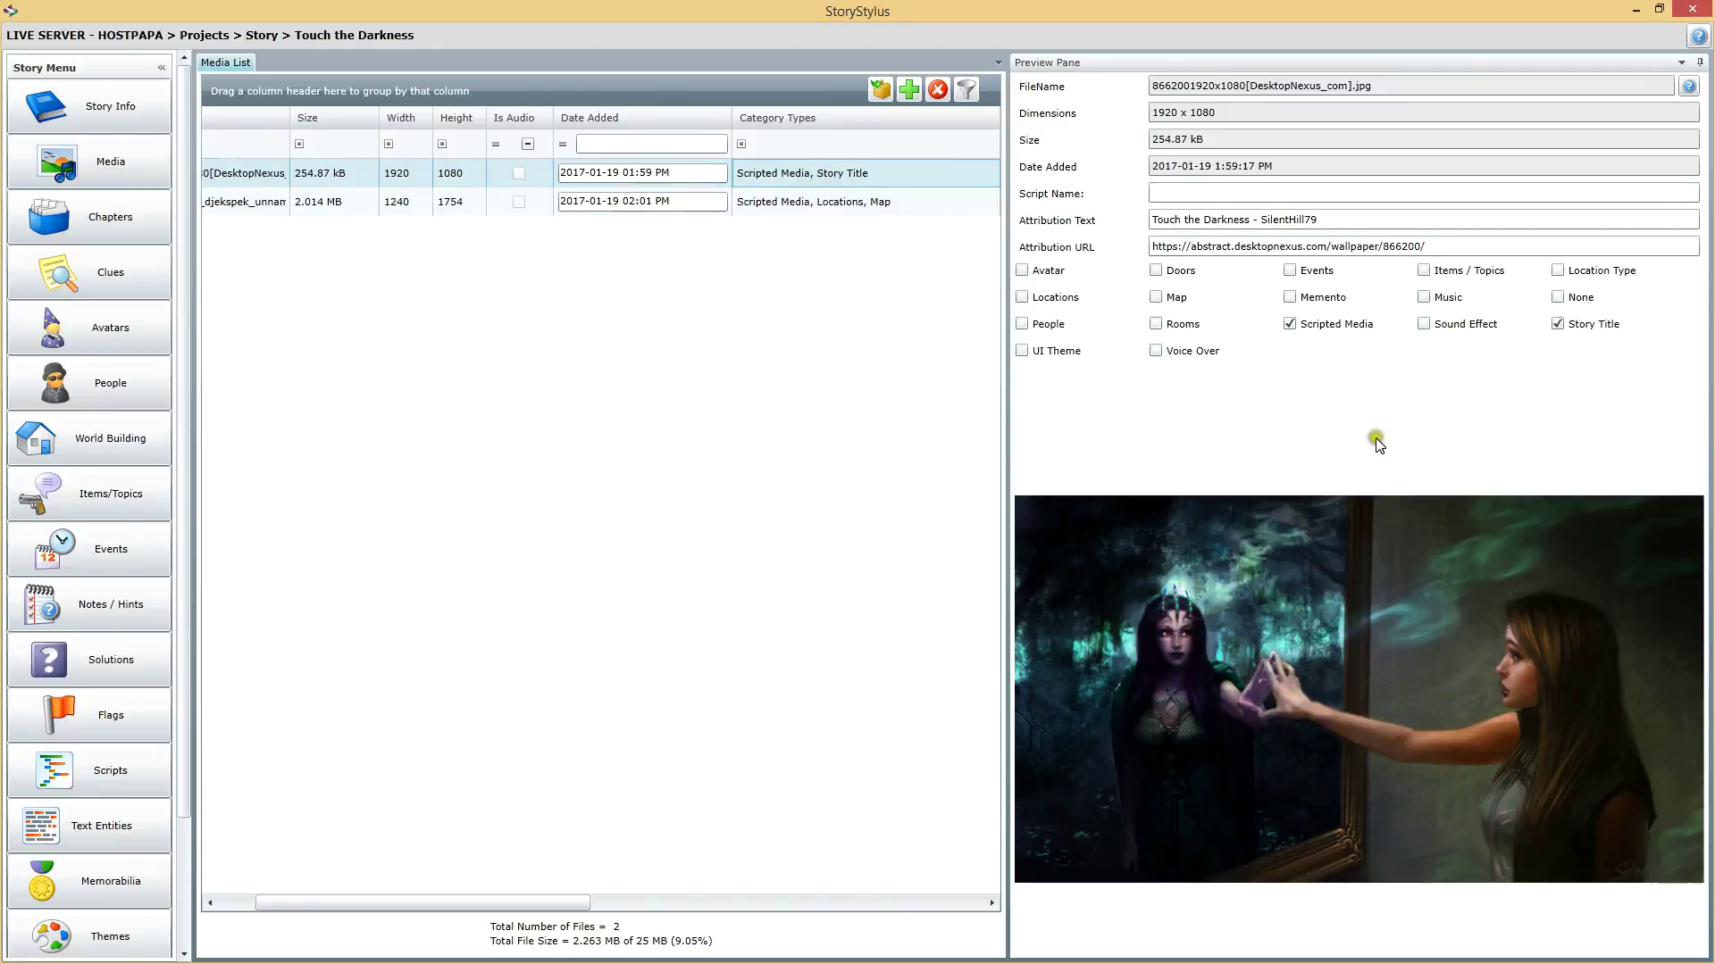
click(827, 202)
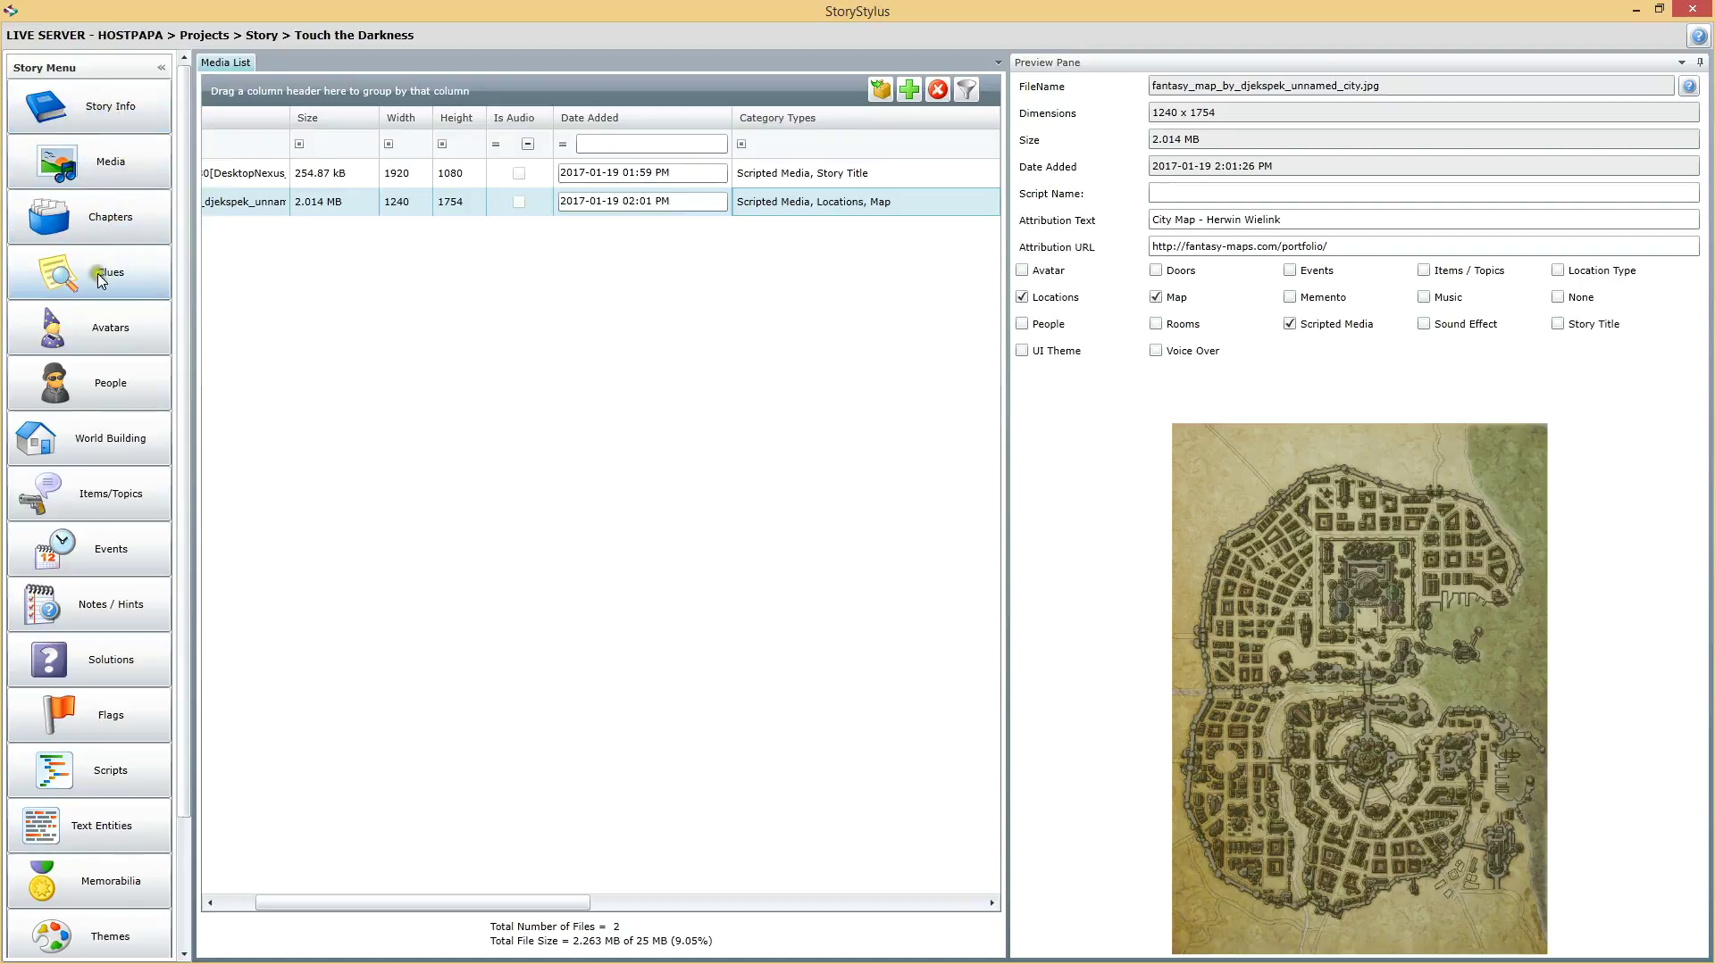
Add a City Map named "Malafantasia" in World Building, using the fantasy_map_by_djekspek_unnamed_city image
click(104, 441)
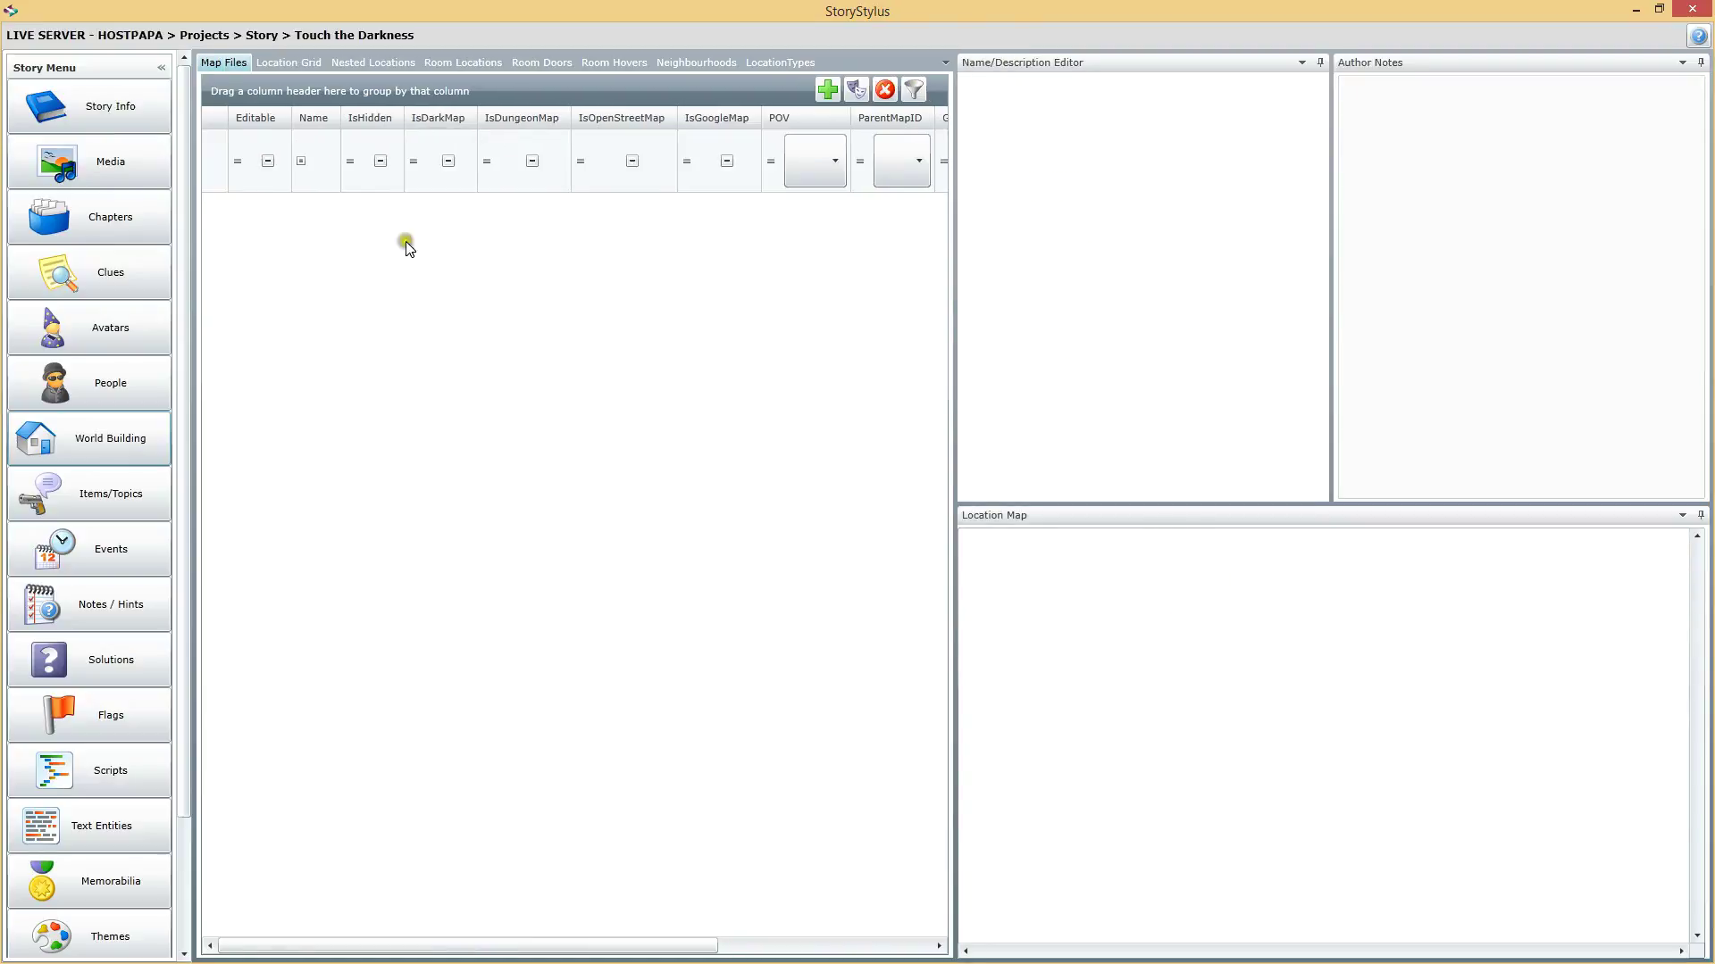
click(828, 89)
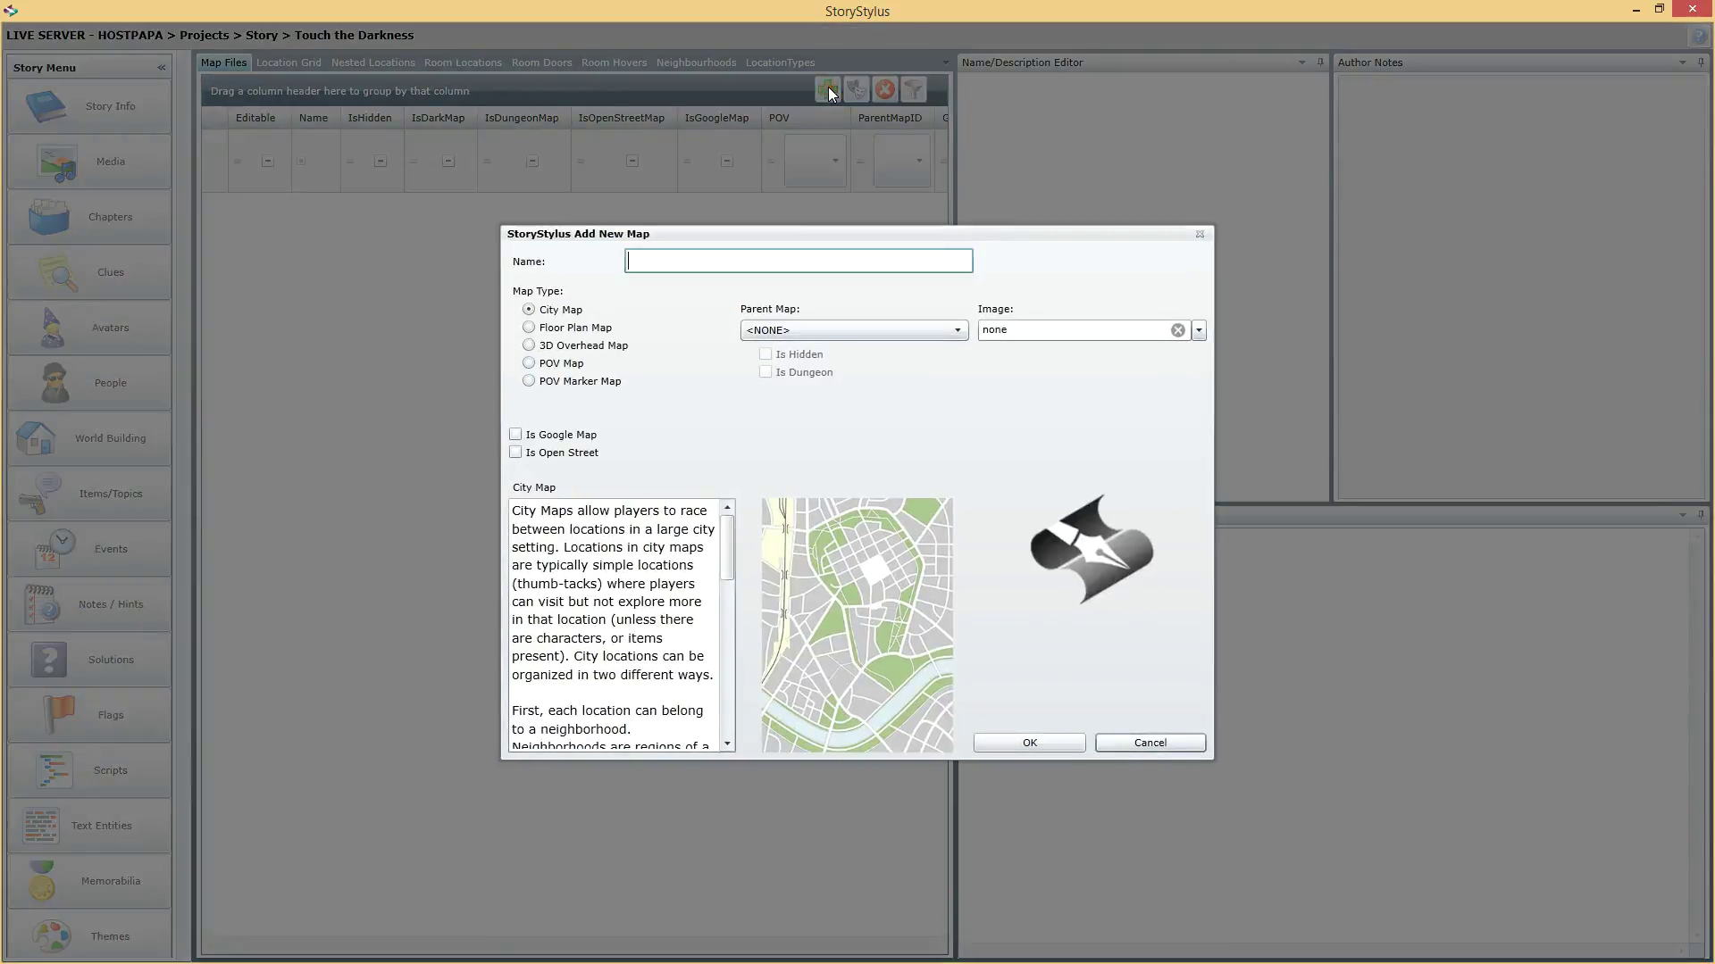
click(651, 261)
click(1184, 344)
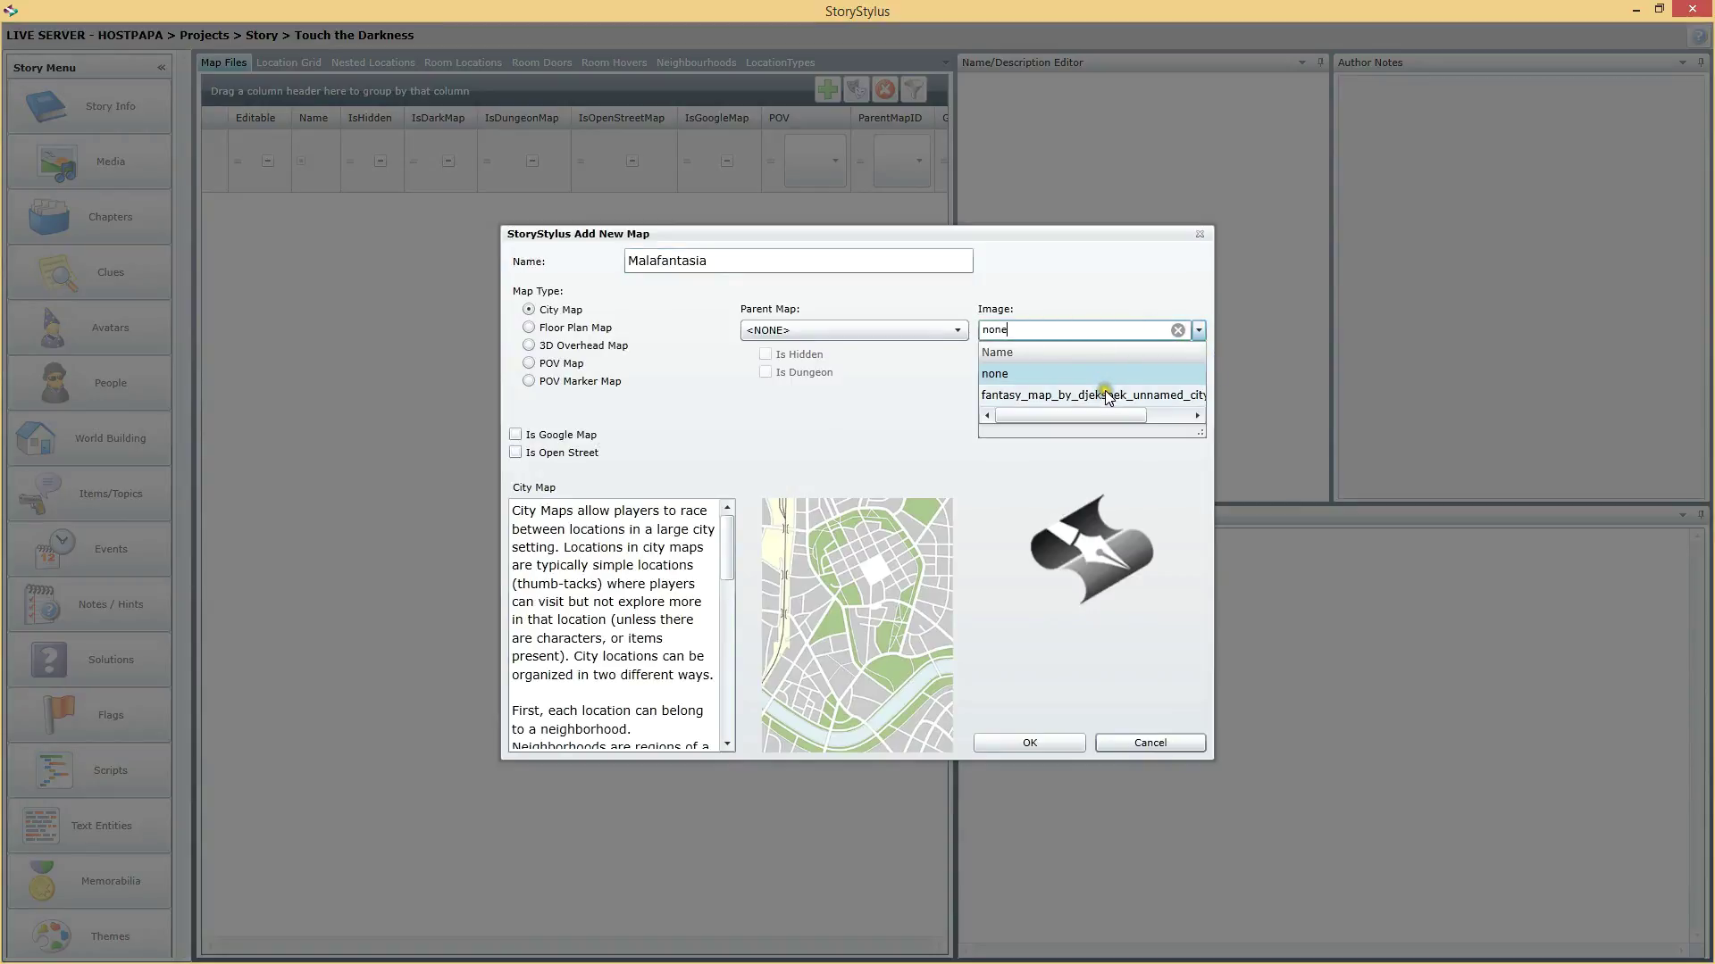
click(1108, 396)
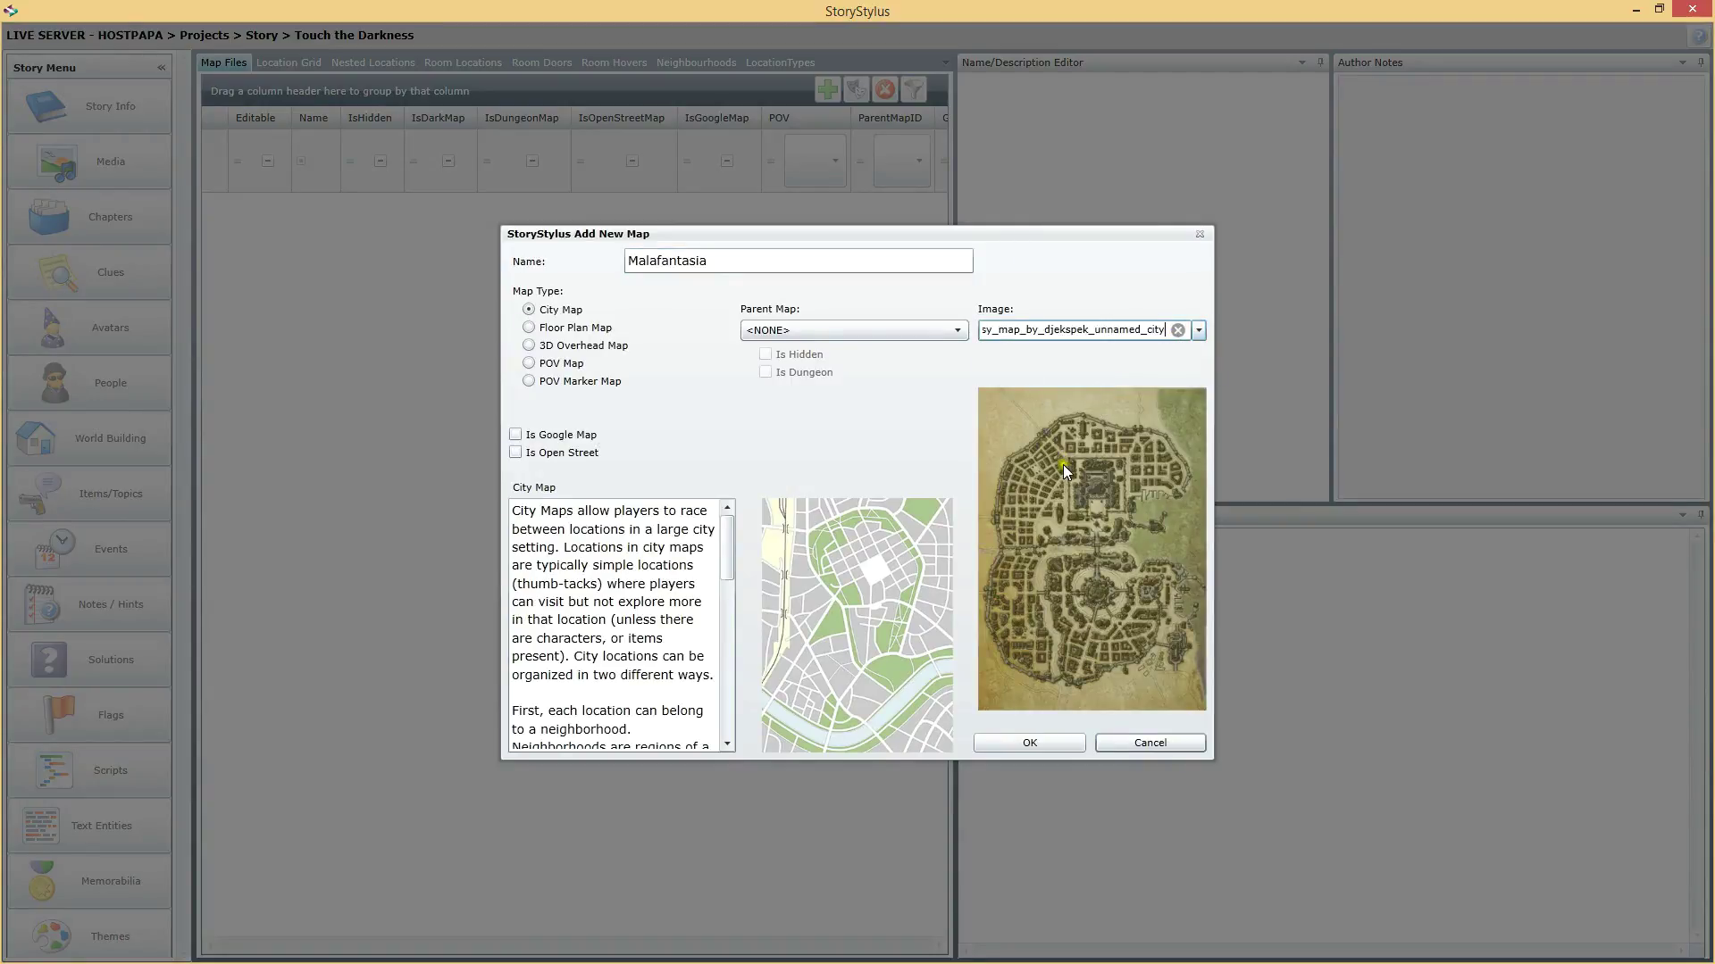
click(1032, 743)
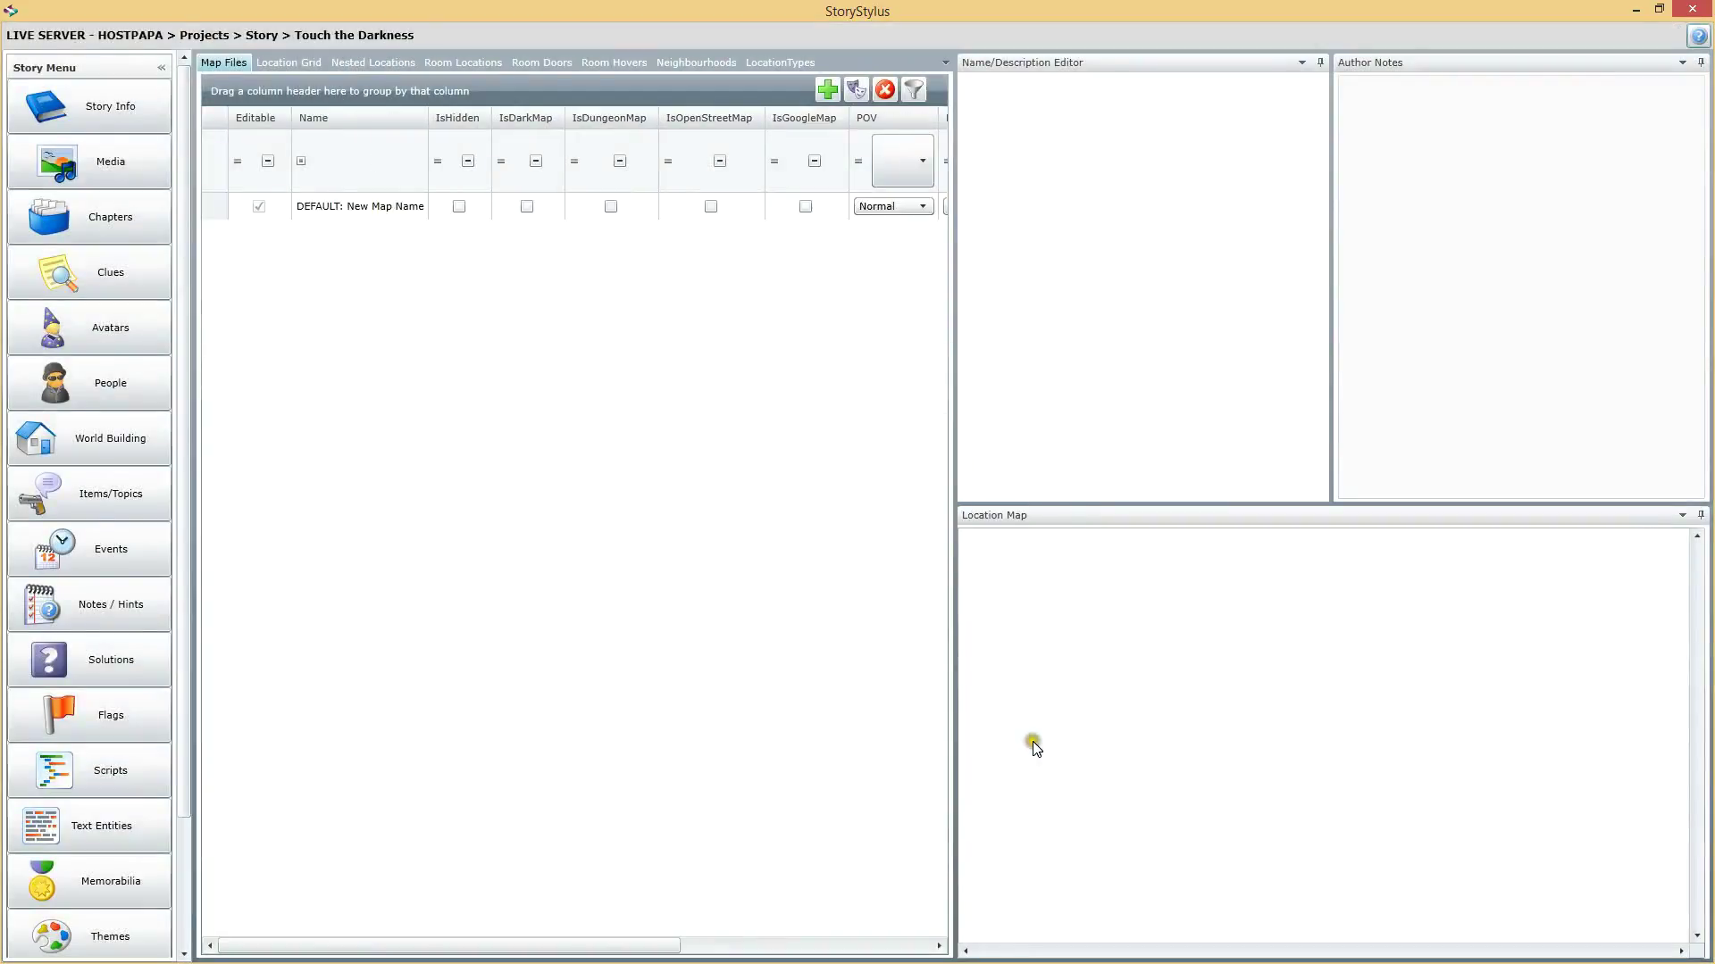
Select the Malafantasia map and enlarge the location map view in both height and width
click(355, 221)
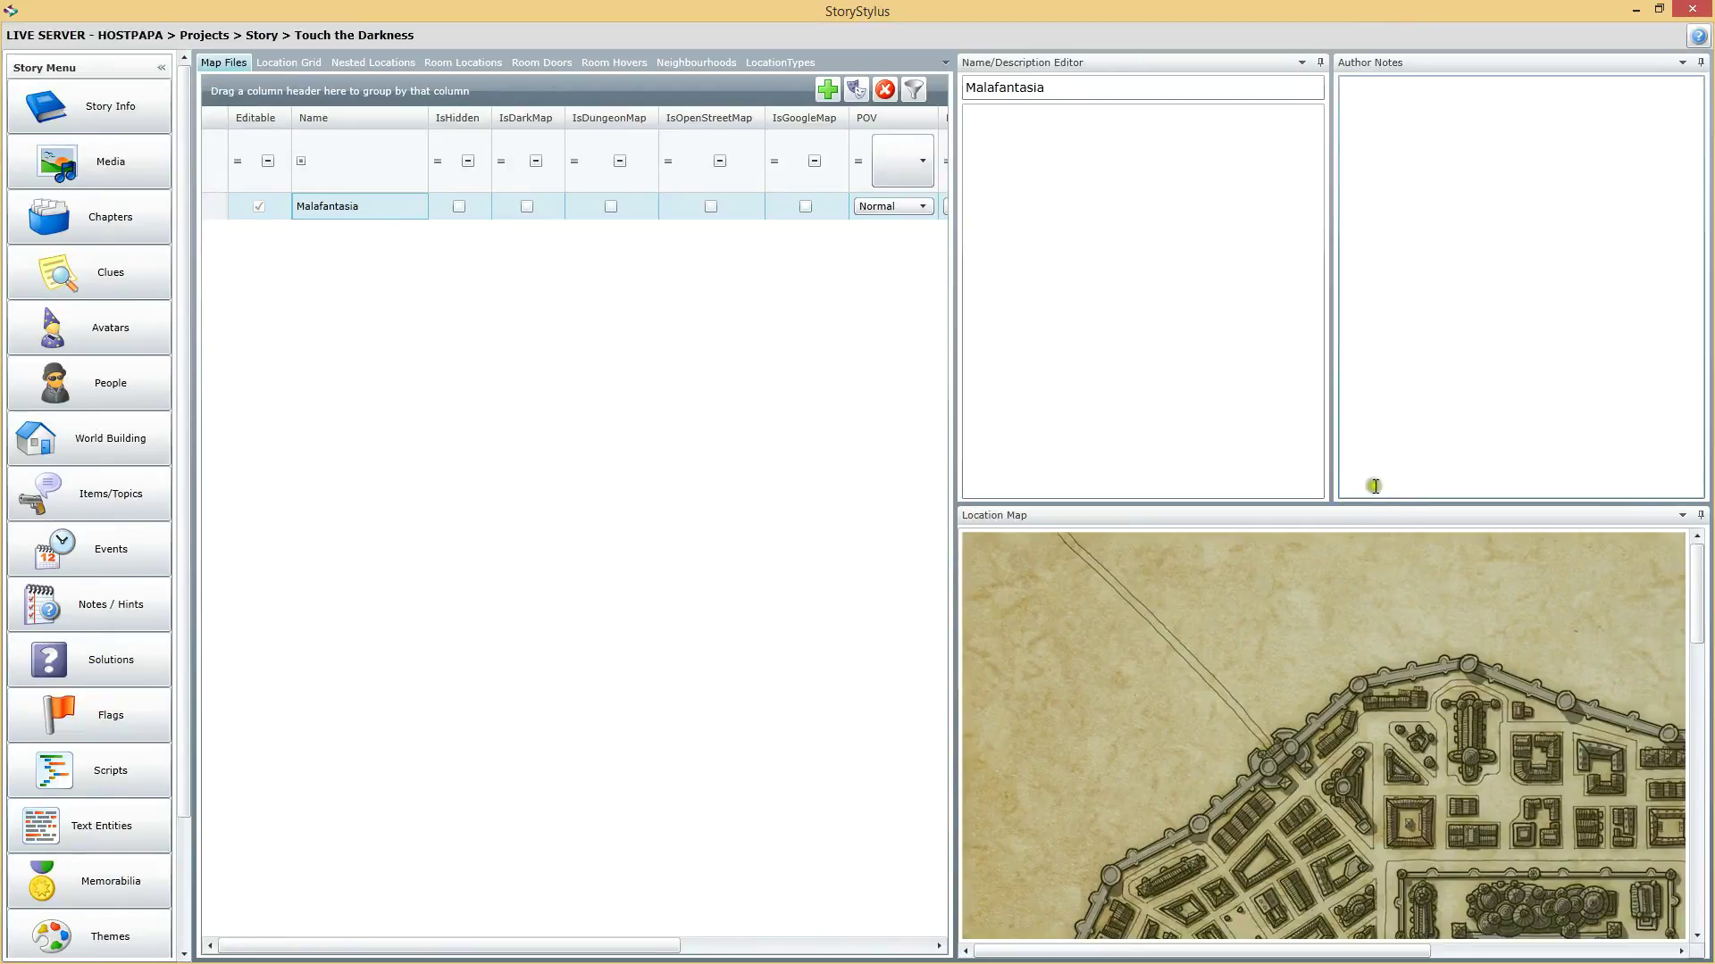
drag(1416, 502, 1389, 185)
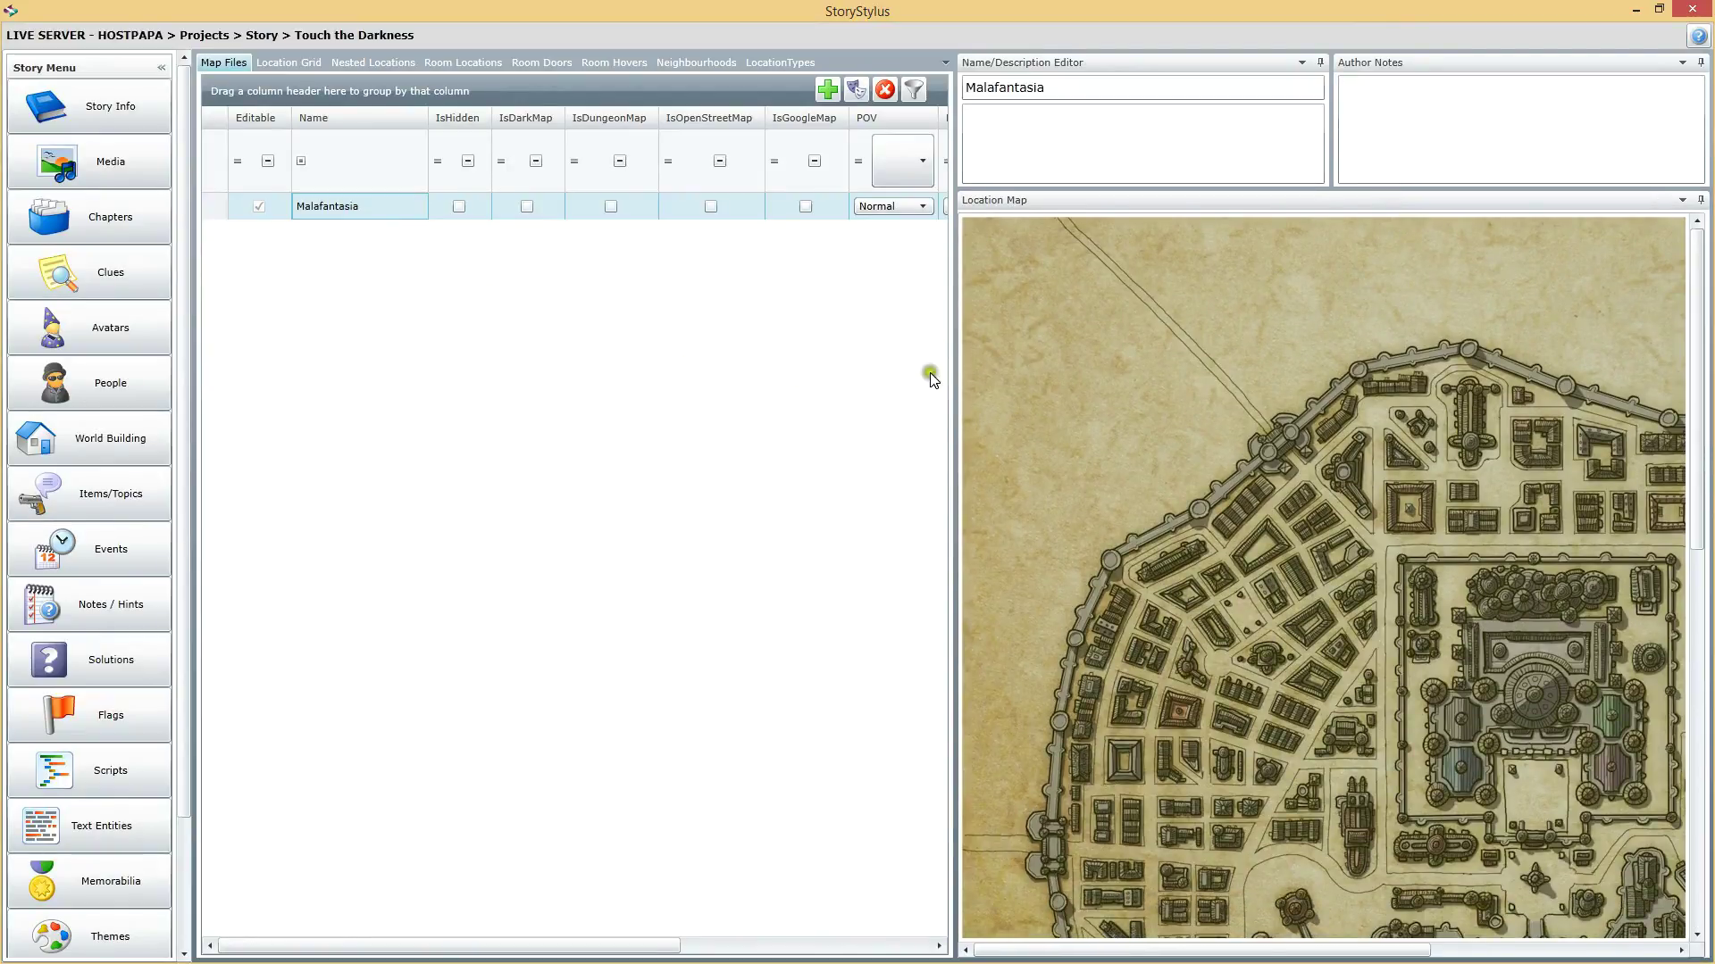
drag(951, 382, 661, 373)
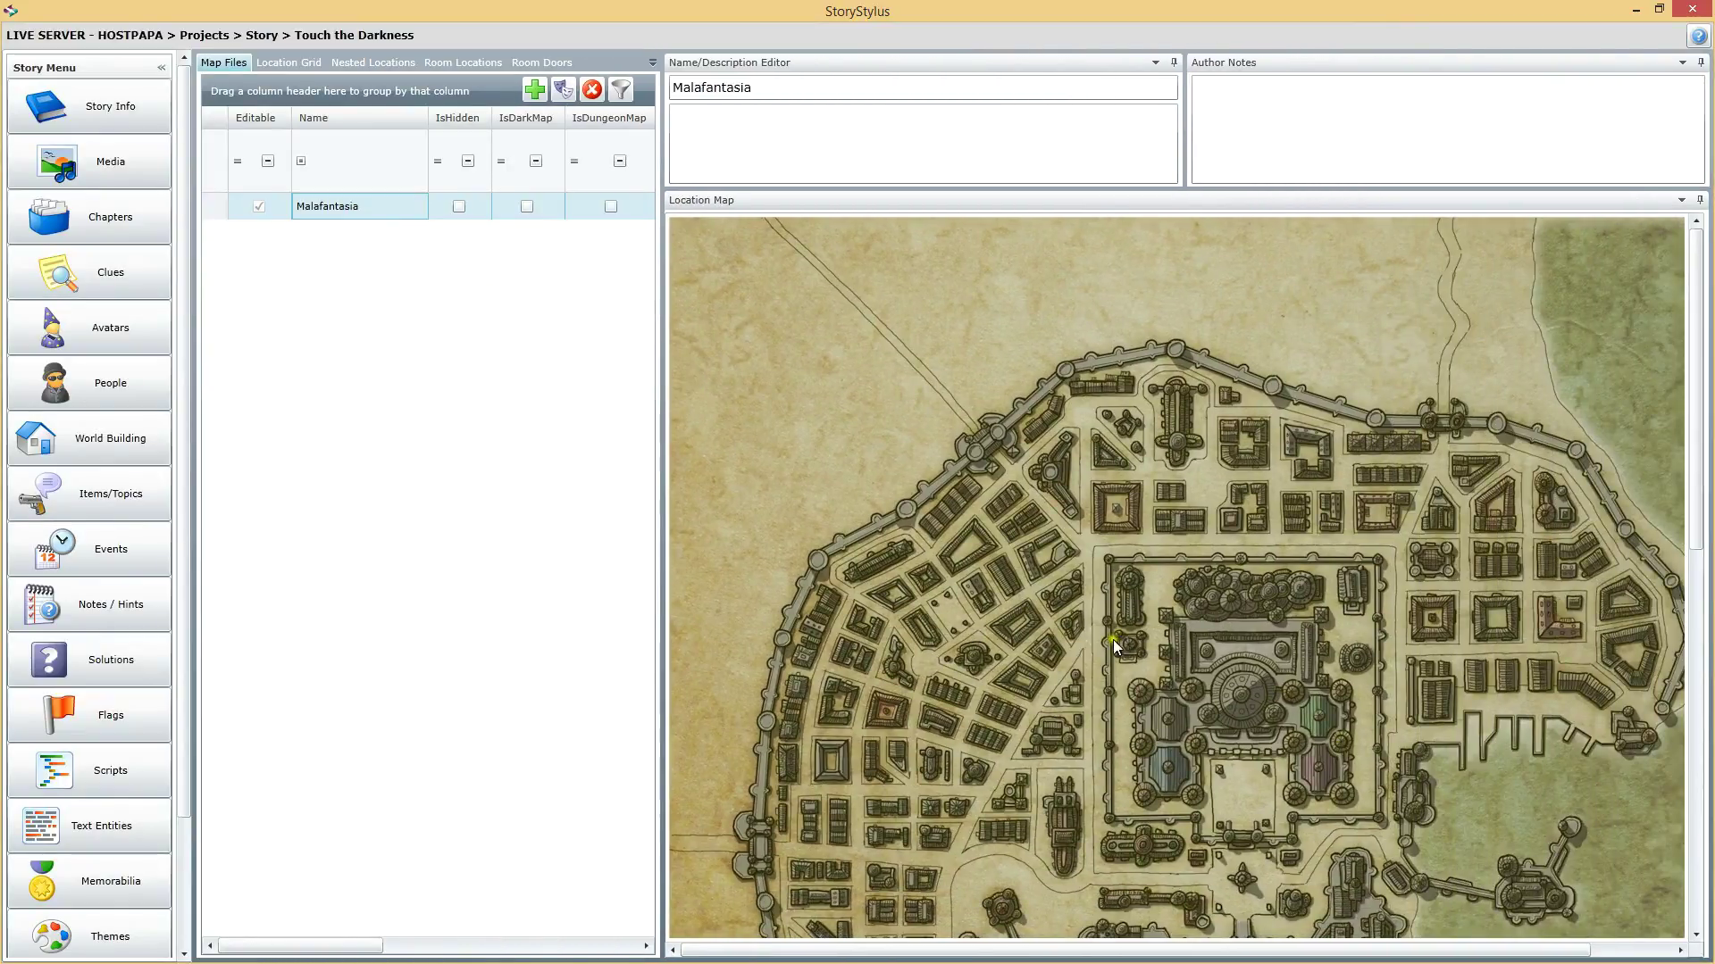
mouse_move(1694, 319)
mouse_down()
mouse_move(1694, 625)
mouse_move(1670, 524)
mouse_move(1679, 348)
mouse_up()
Add a location named "Dark Palace" to the Malafantasia map, placed in the walled palace's courtyard at about X=627, Y=652
click(286, 68)
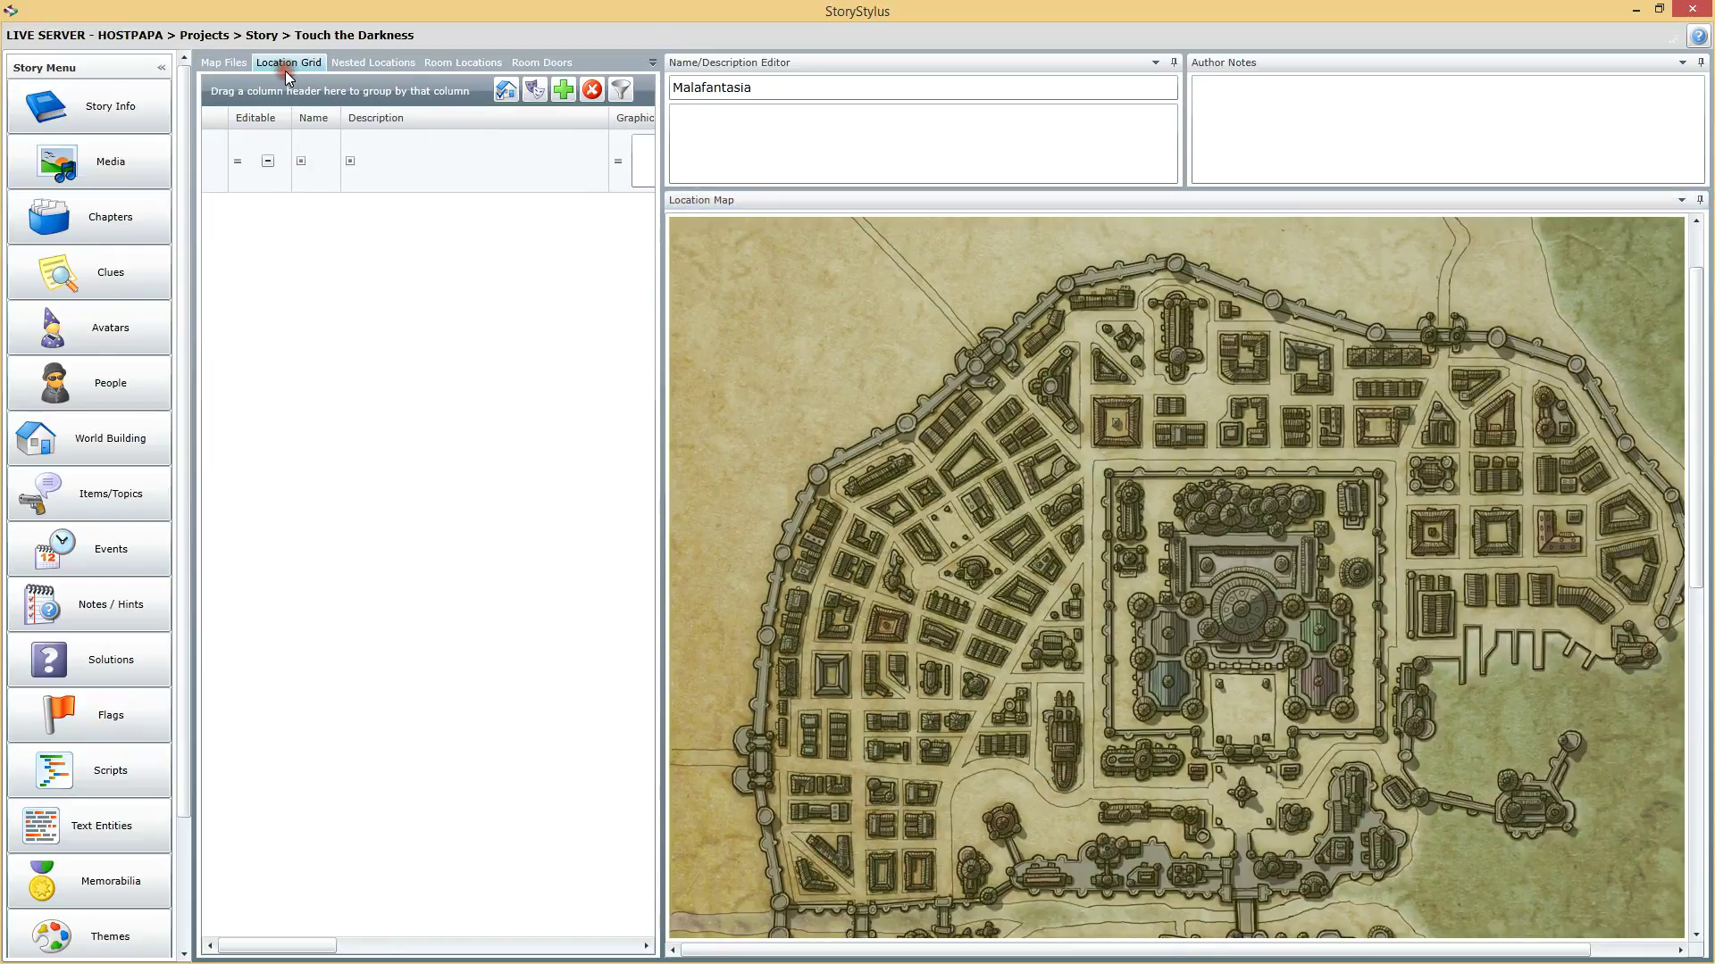
click(562, 89)
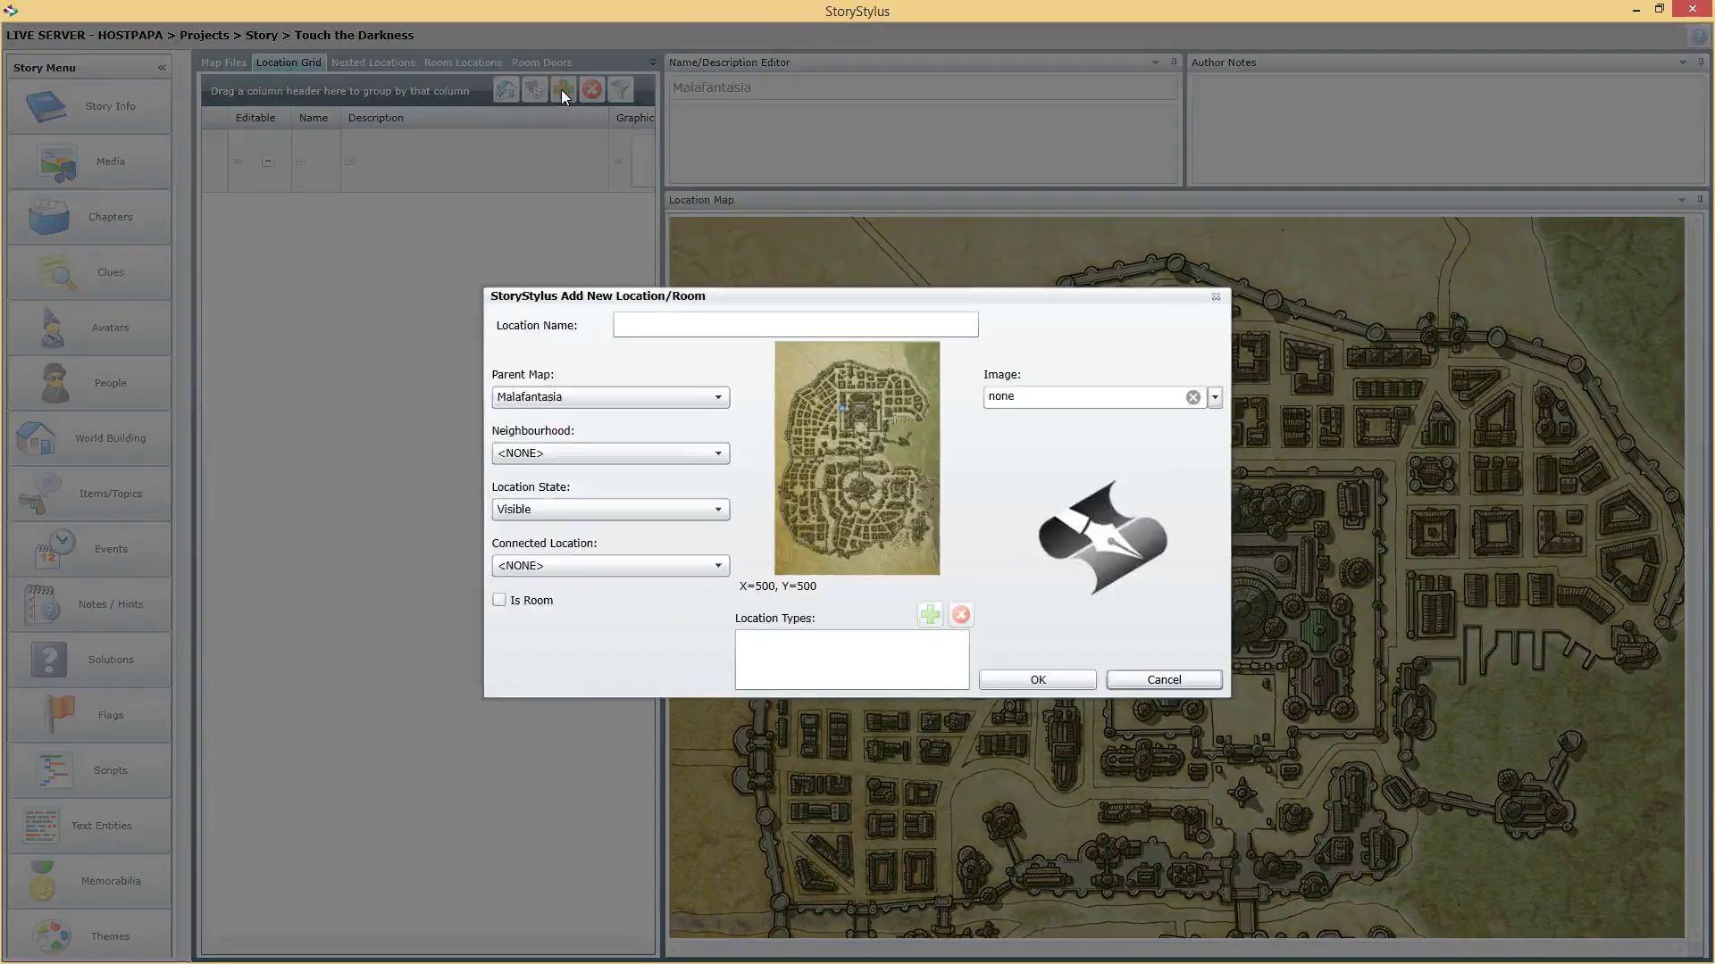
drag(799, 305, 428, 269)
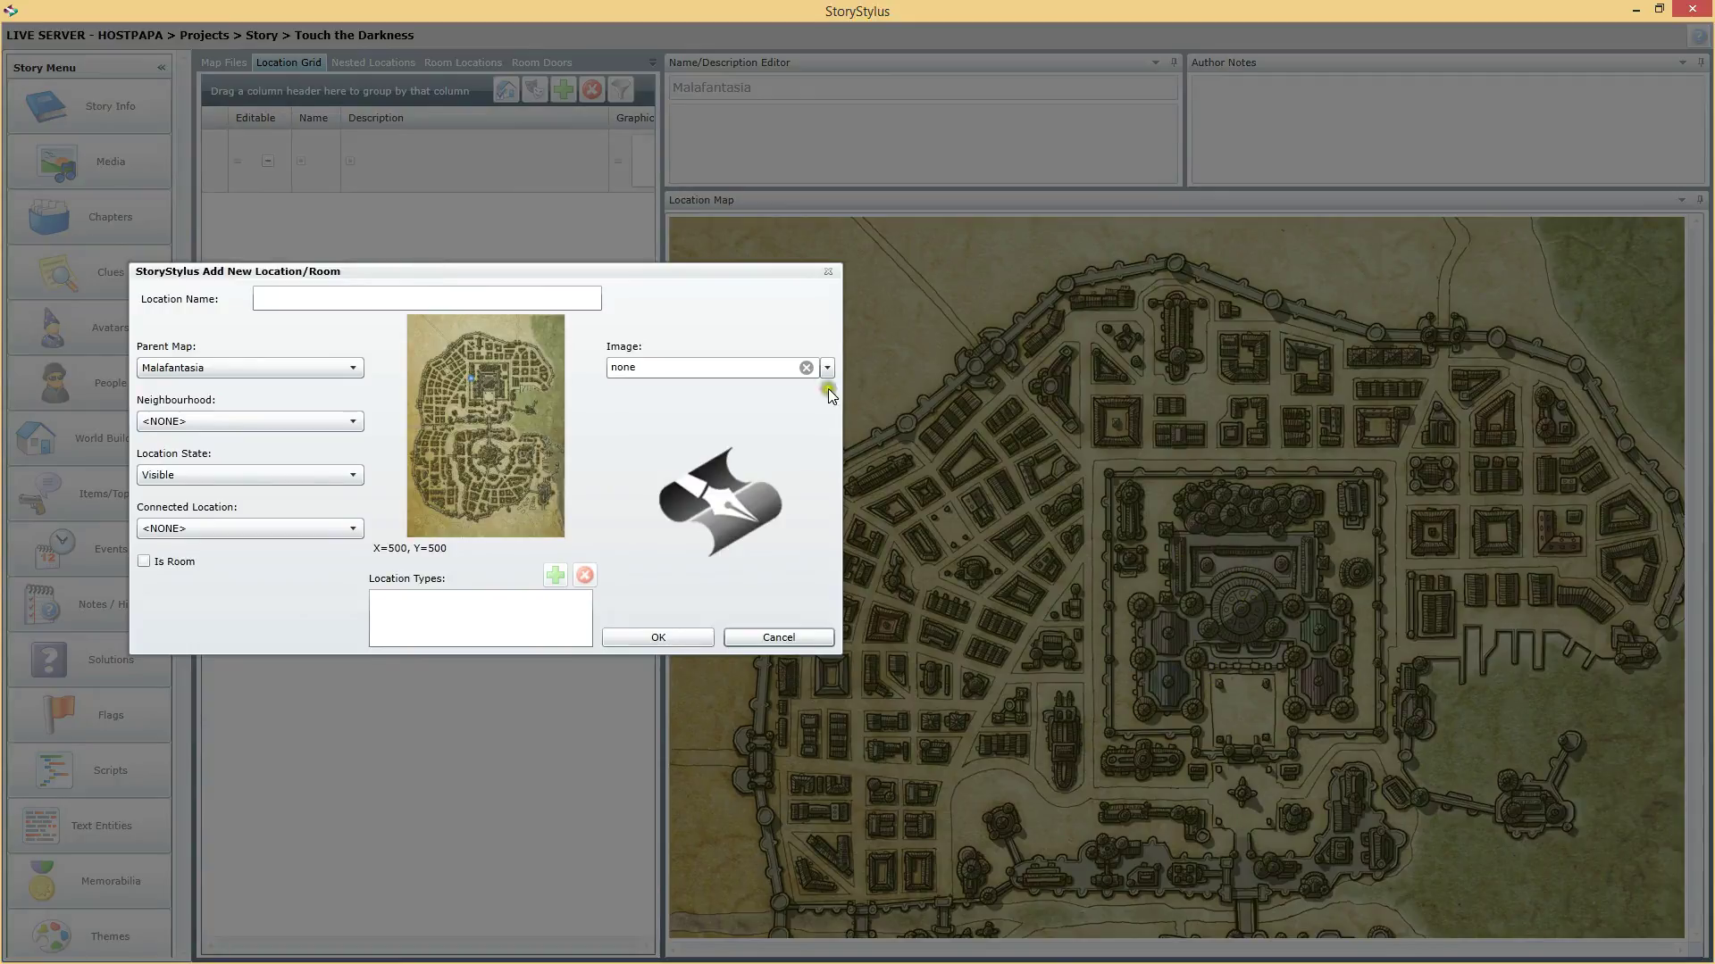
click(296, 300)
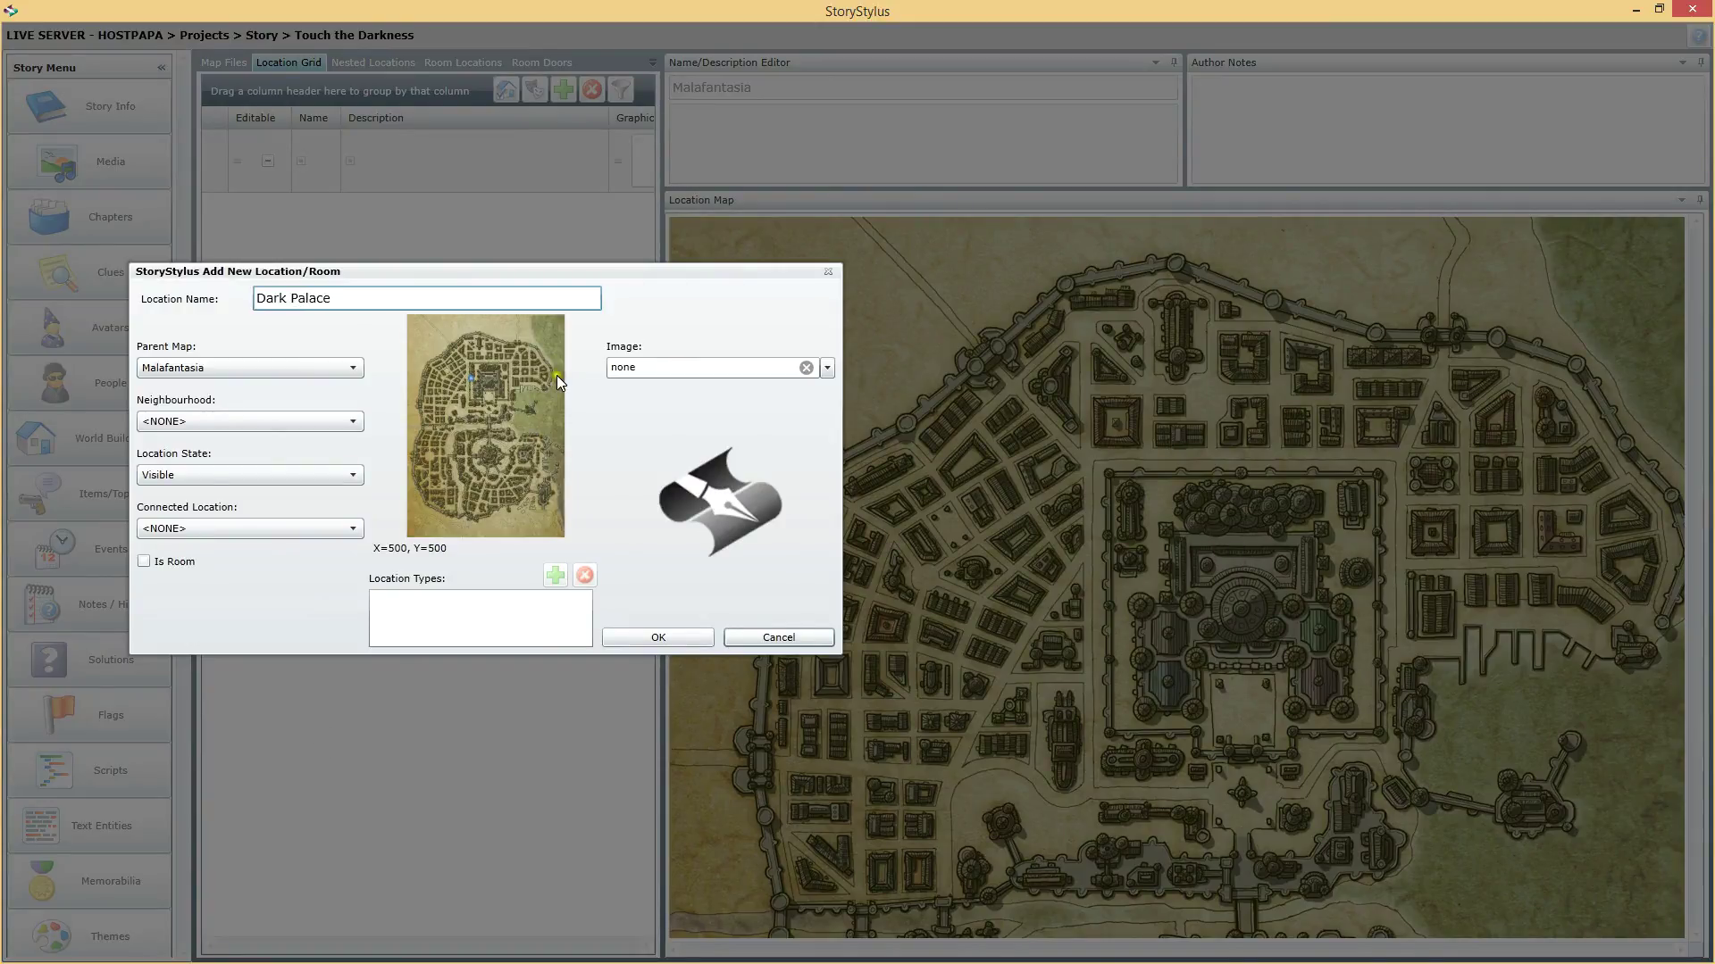
click(486, 399)
click(666, 639)
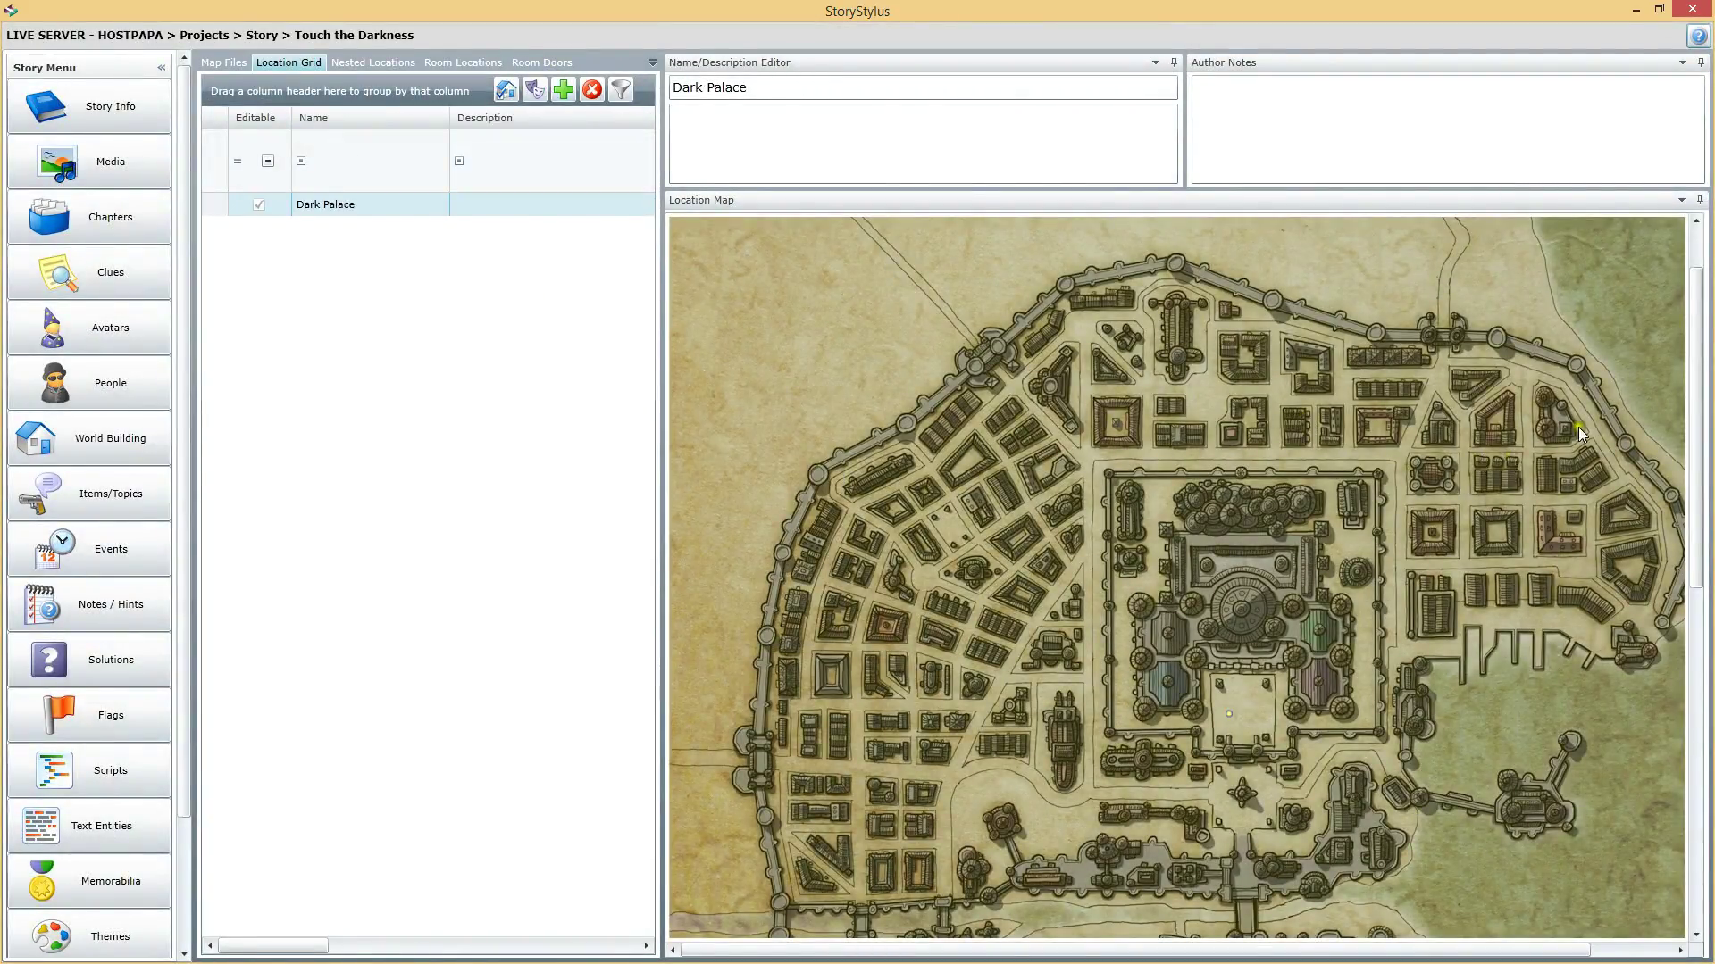
Add a location named "Dark Temple" to the Malafantasia map, placed on the round complex at about X=634, Y=1087
drag(1699, 324, 1697, 538)
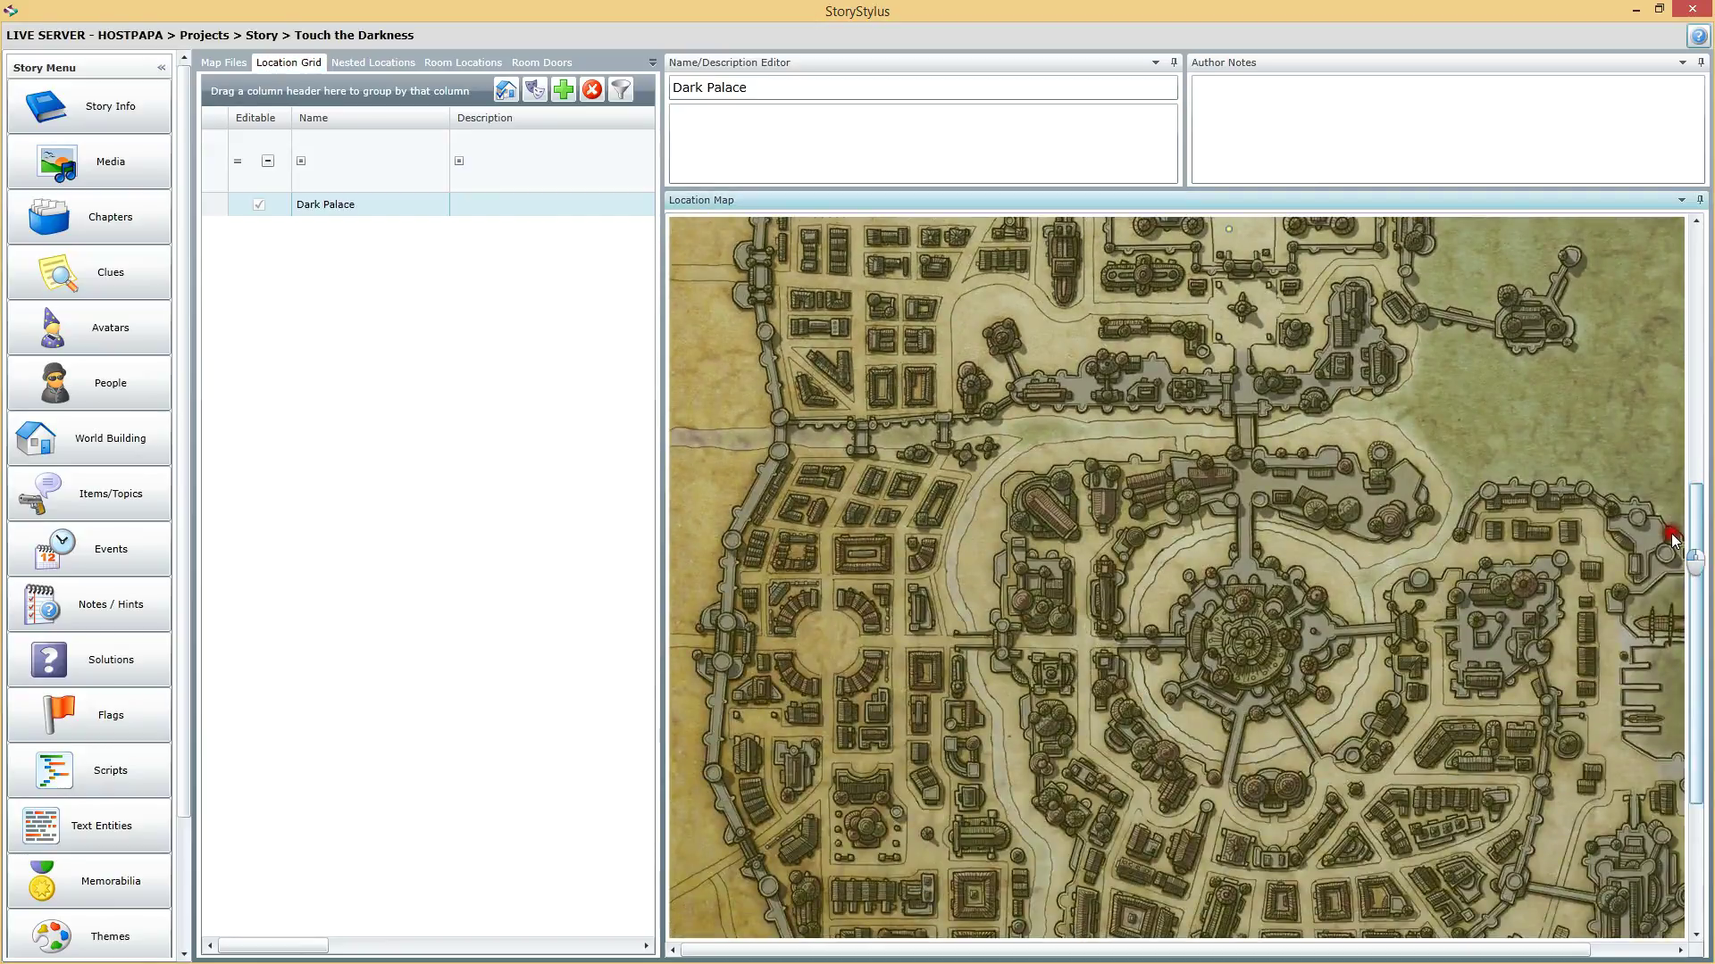
click(563, 90)
click(719, 333)
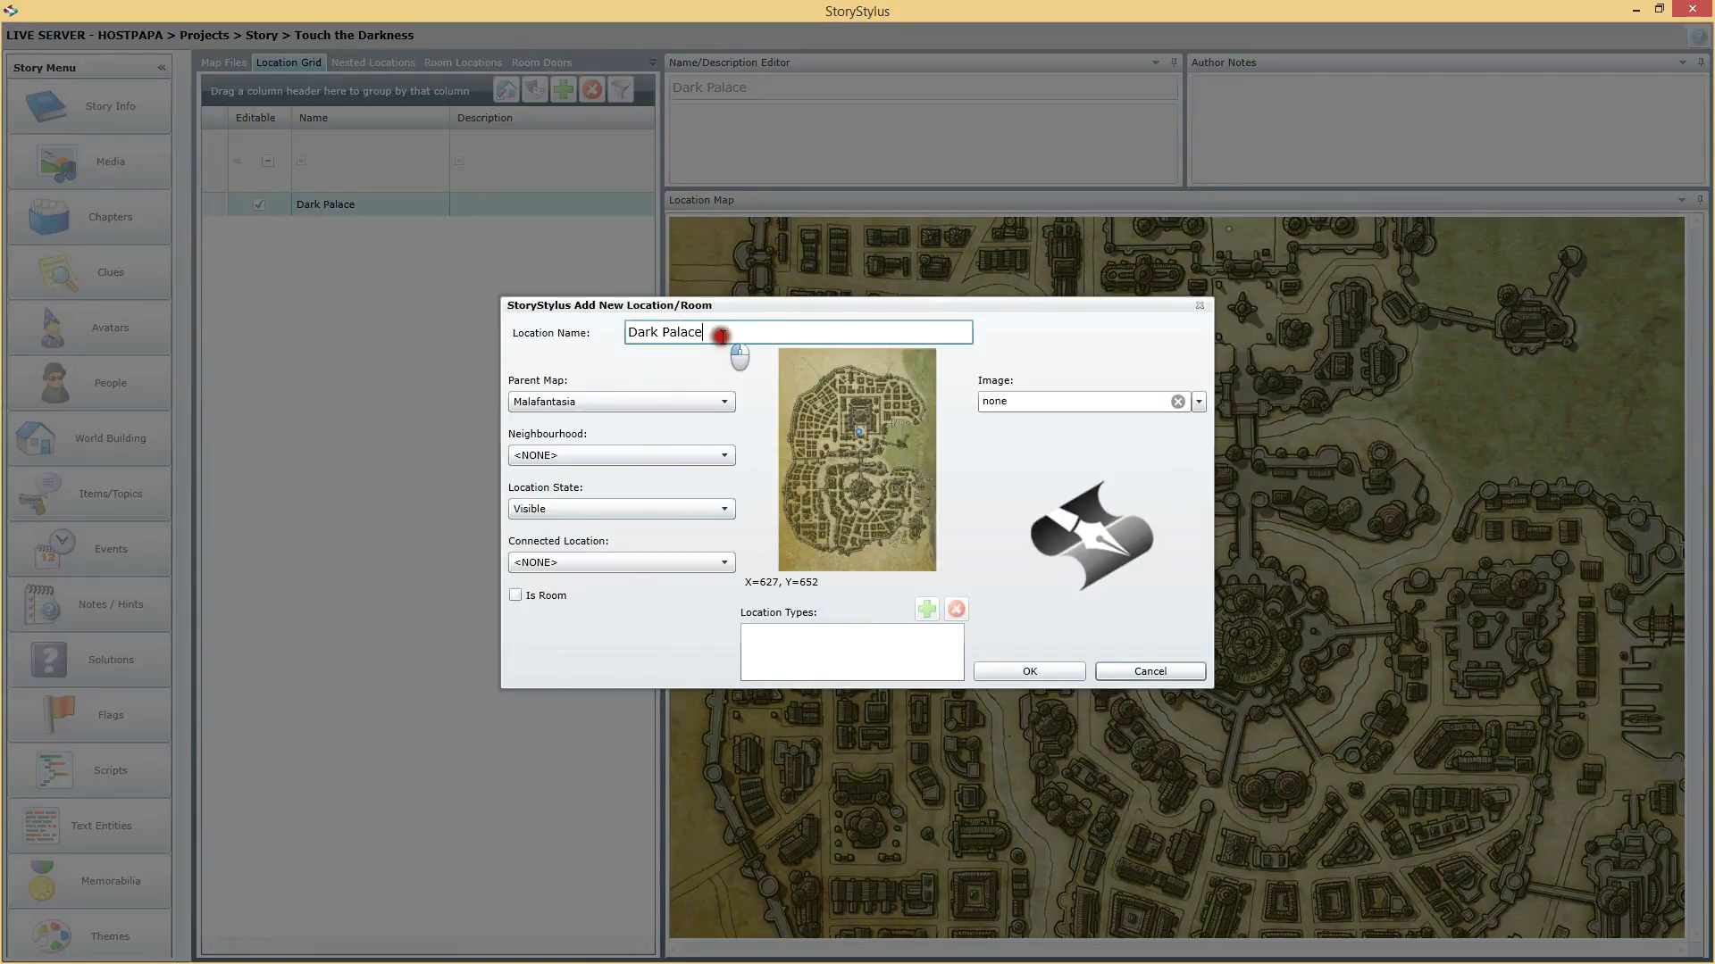
key(BackSpace)
key(BackSpace)
key(BackSpace)
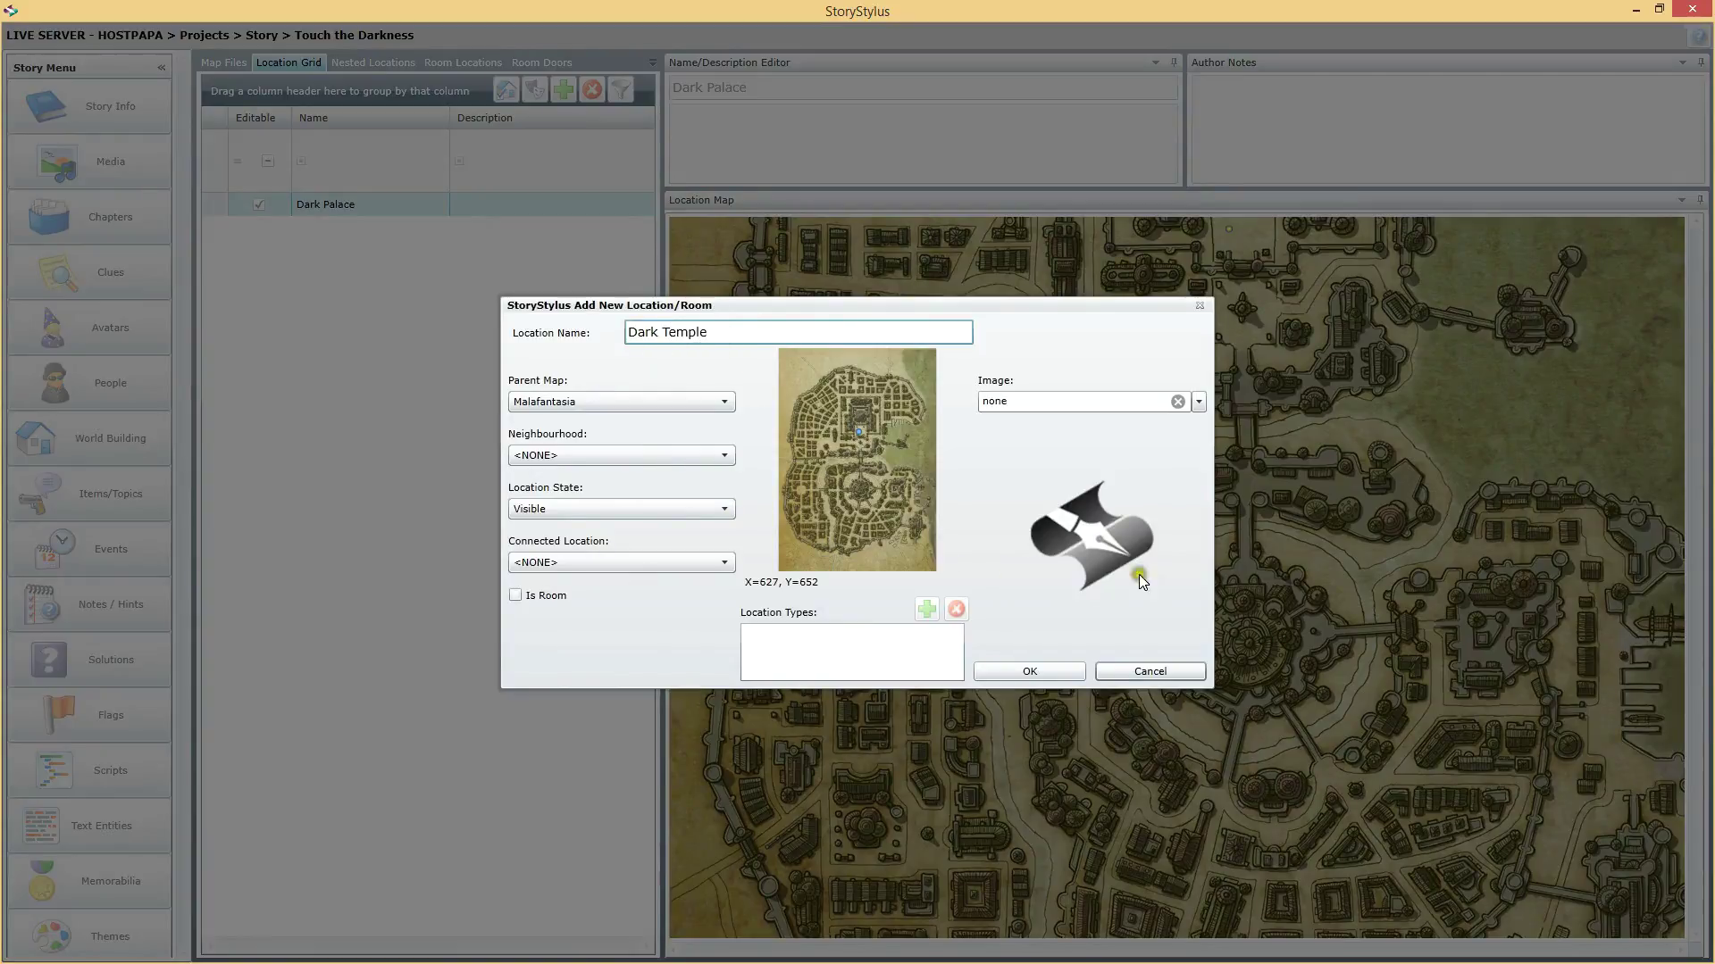
click(859, 487)
click(1024, 674)
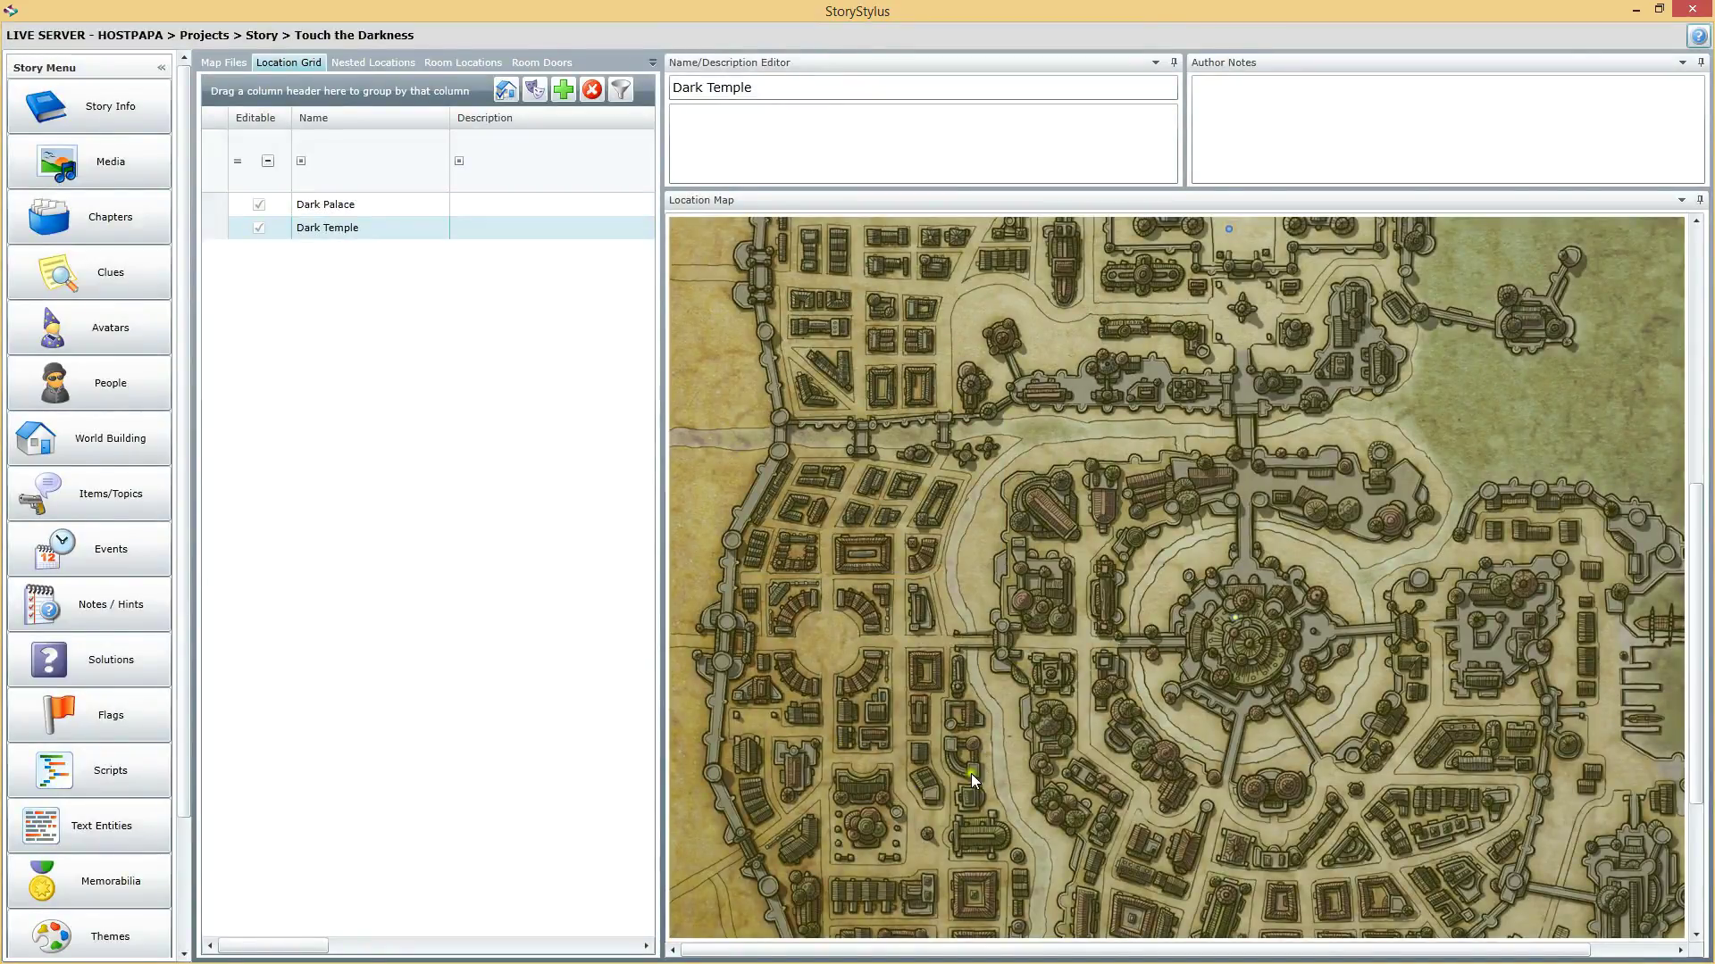
Add a location named "Evil Marketplace" to the Malafantasia map, placed in the circular plaza at about X=171, Y=1102
click(565, 89)
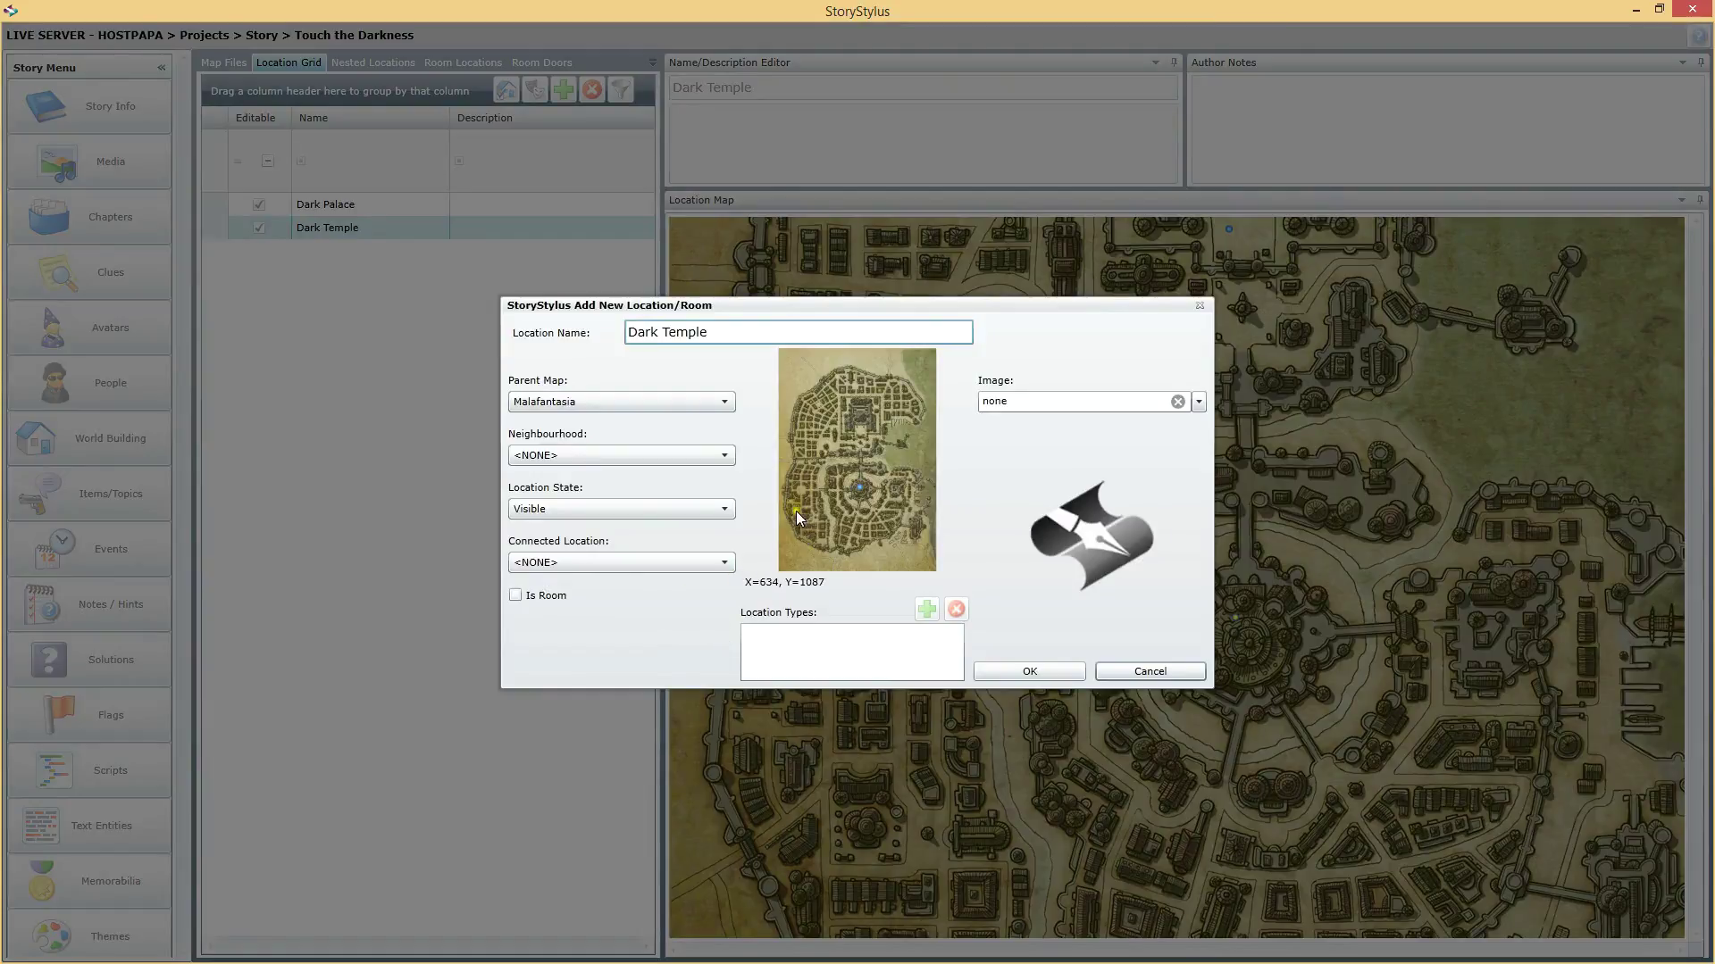
click(800, 490)
drag(712, 332, 528, 328)
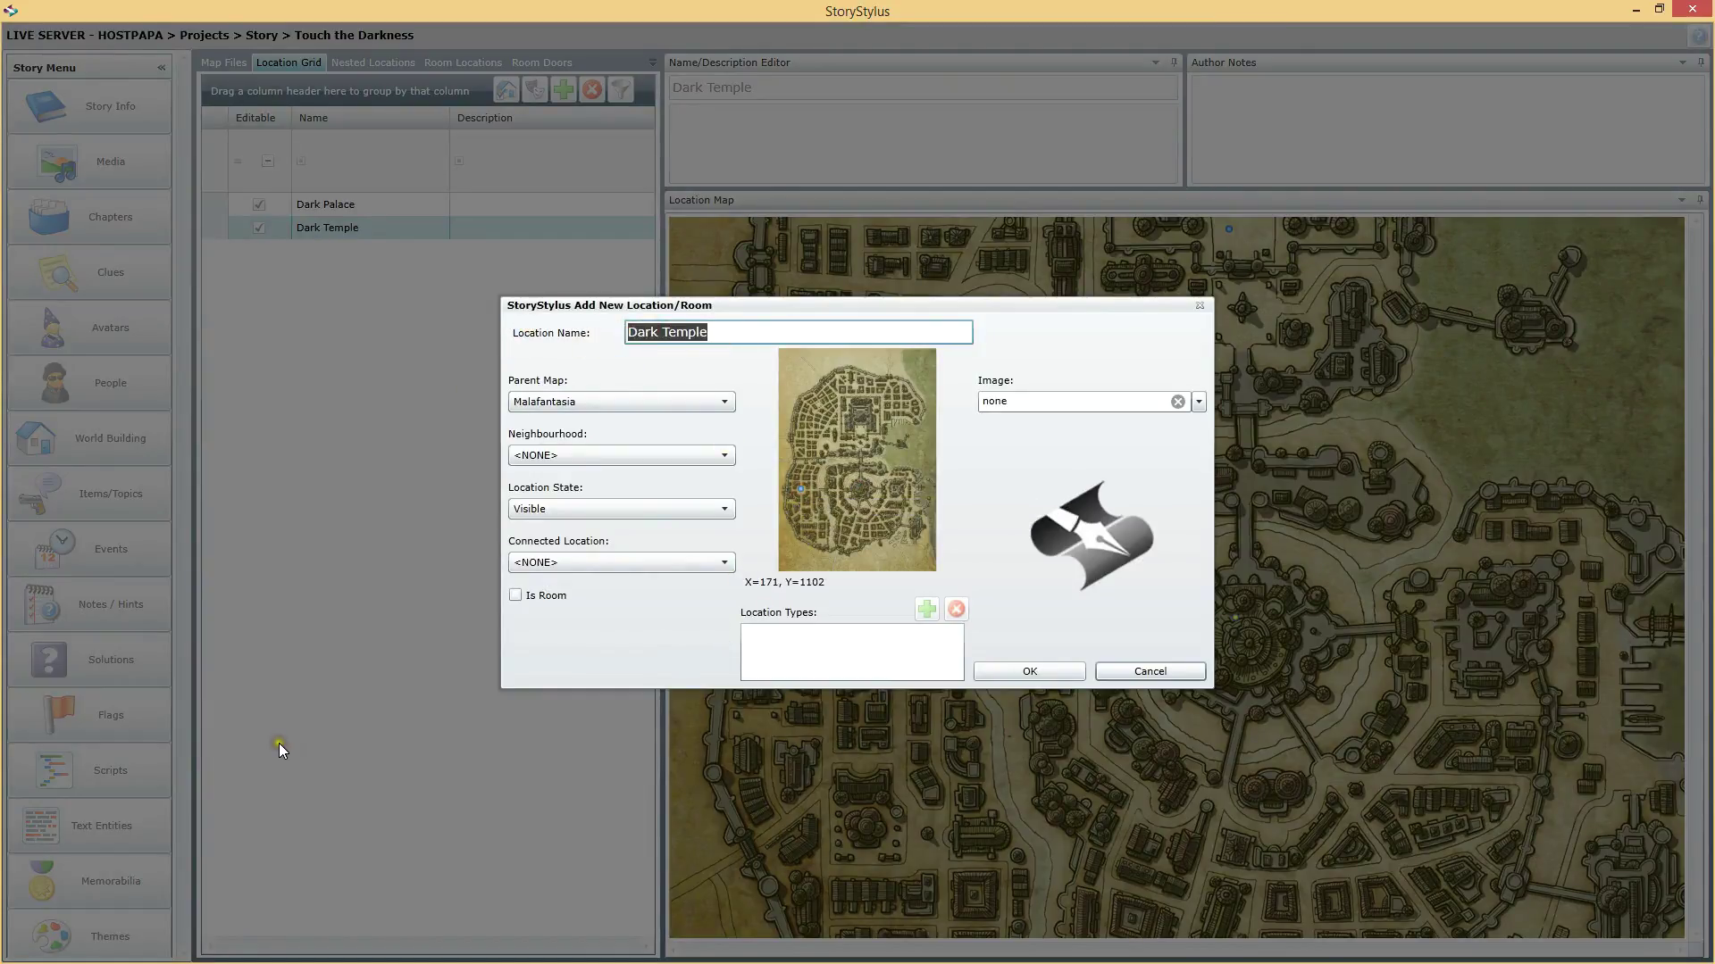
text(Evil M)
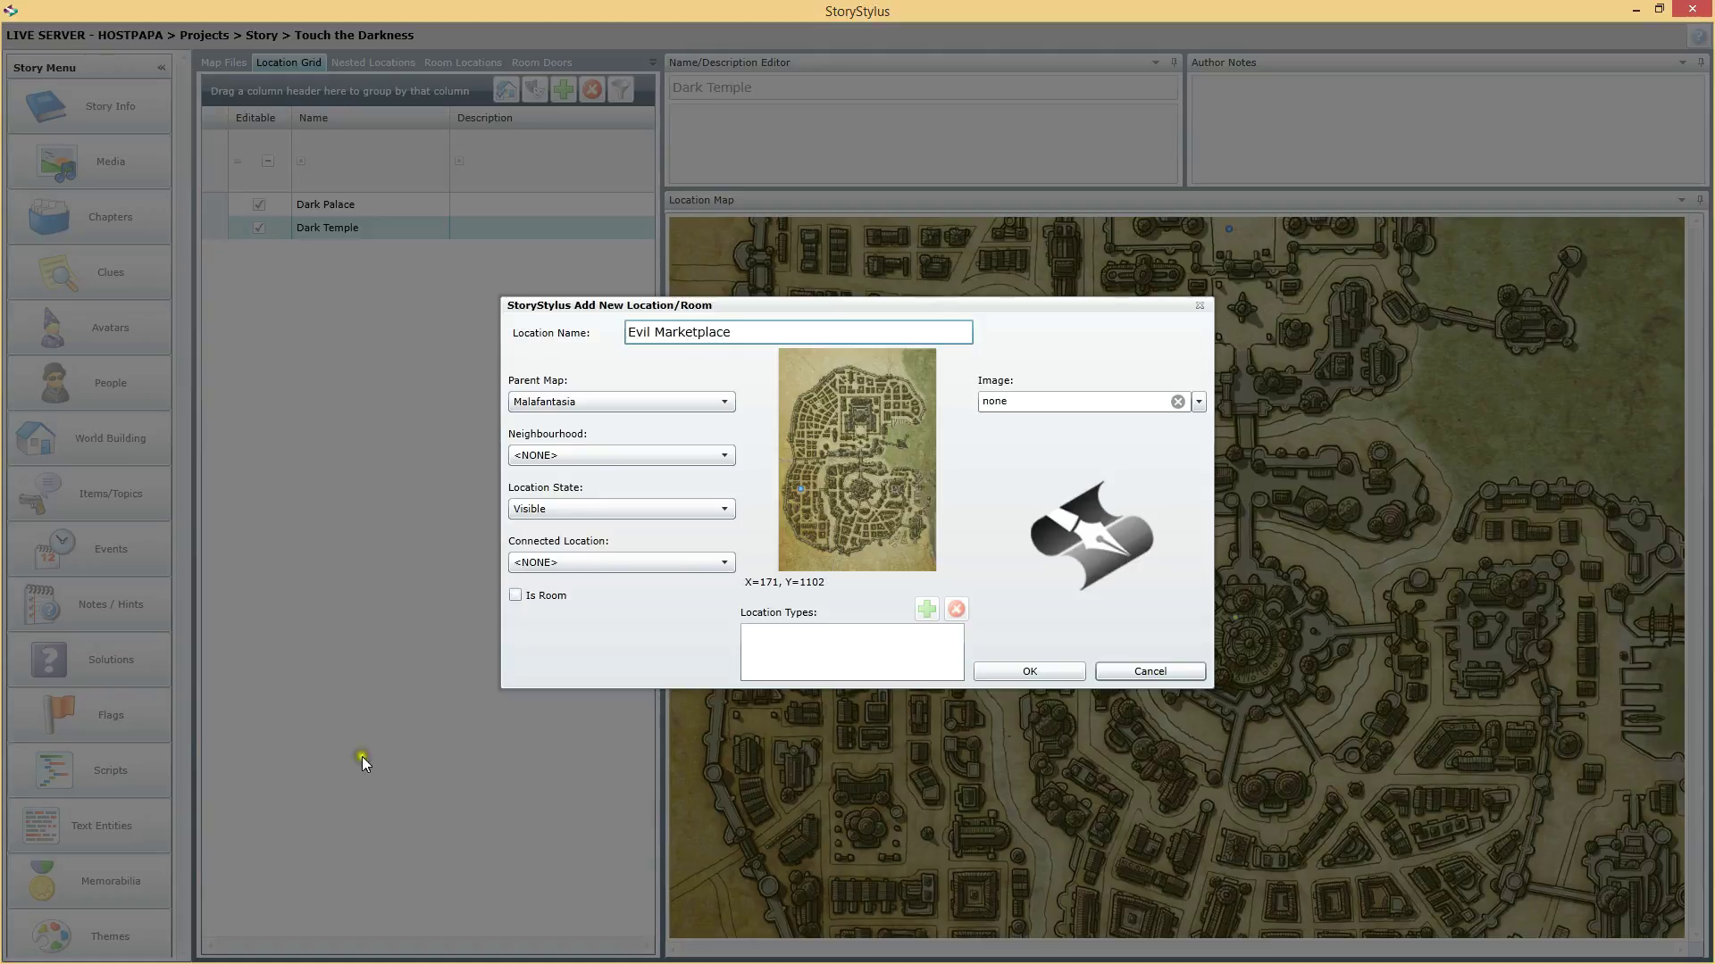
click(1001, 668)
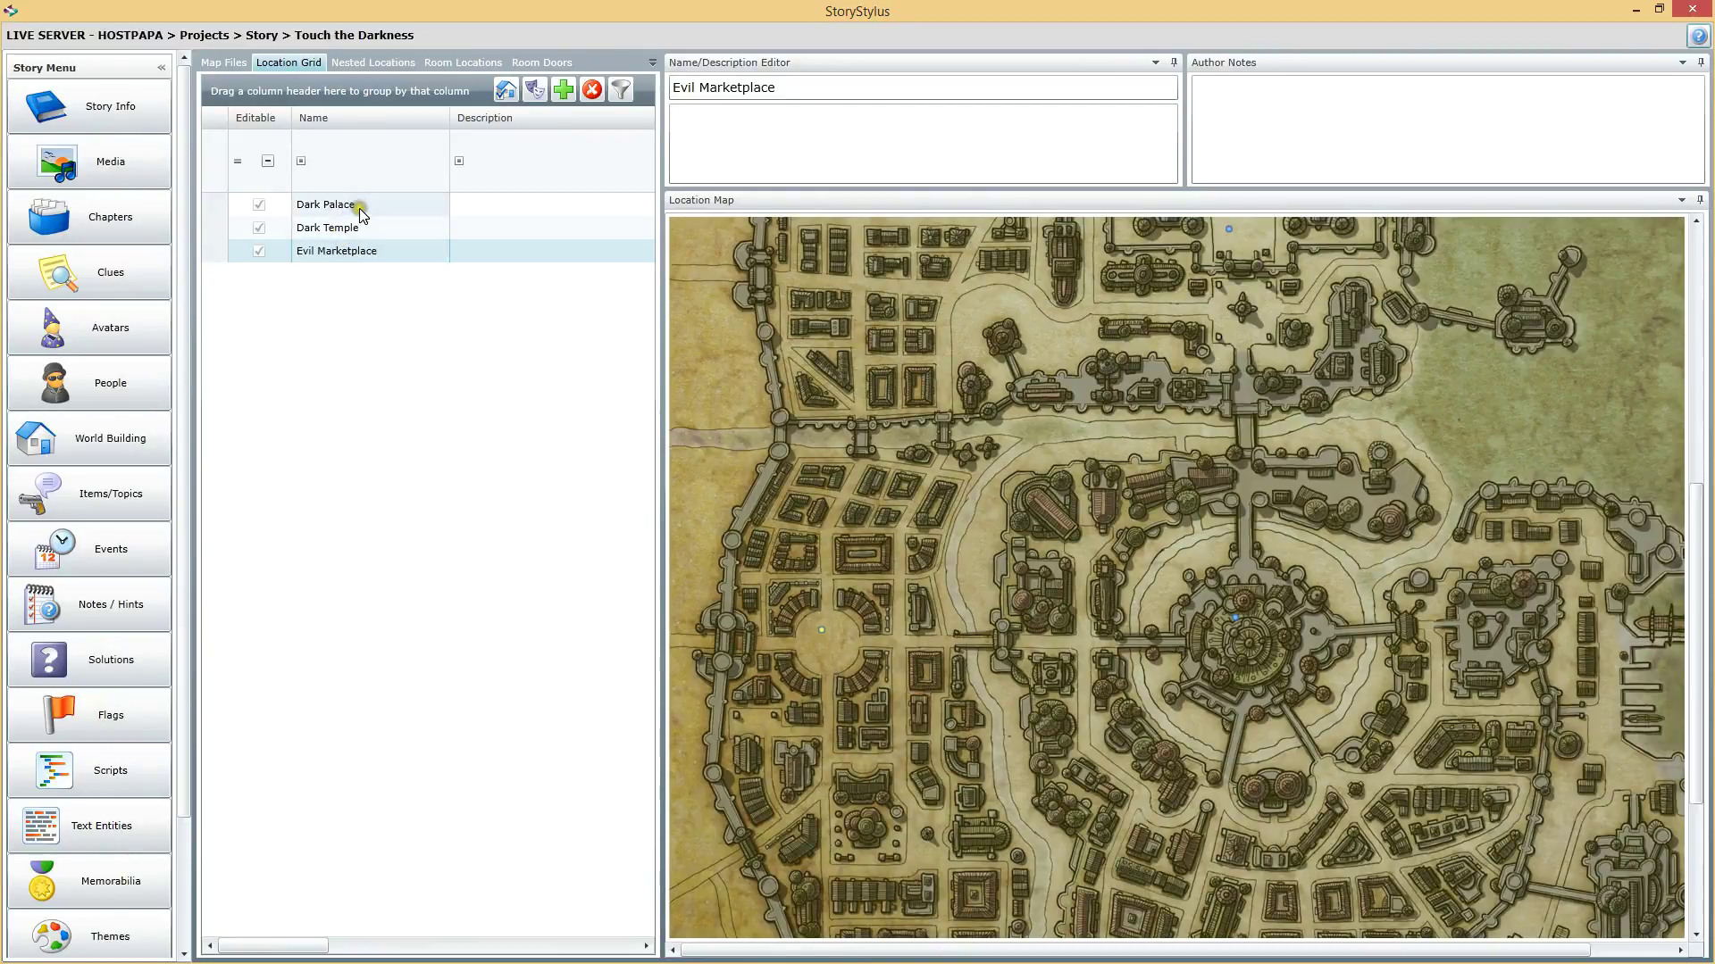
Select the Dark Palace and Dark Temple locations in turn and check where their markers sit on the map
click(331, 206)
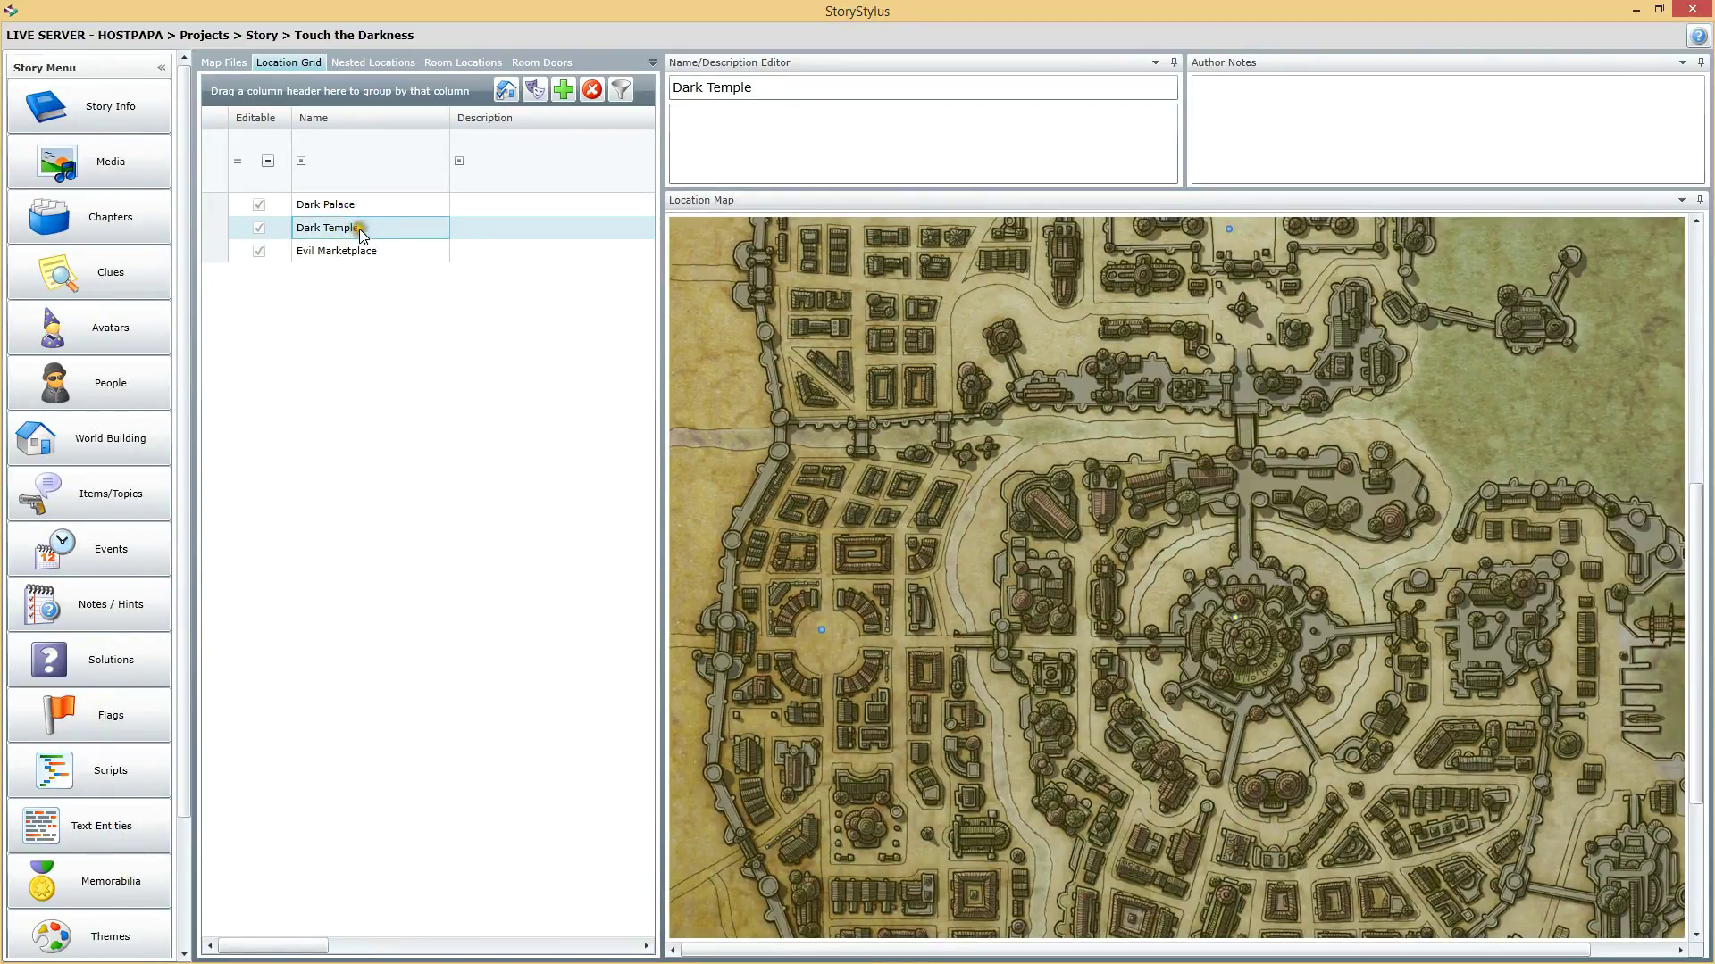
click(336, 212)
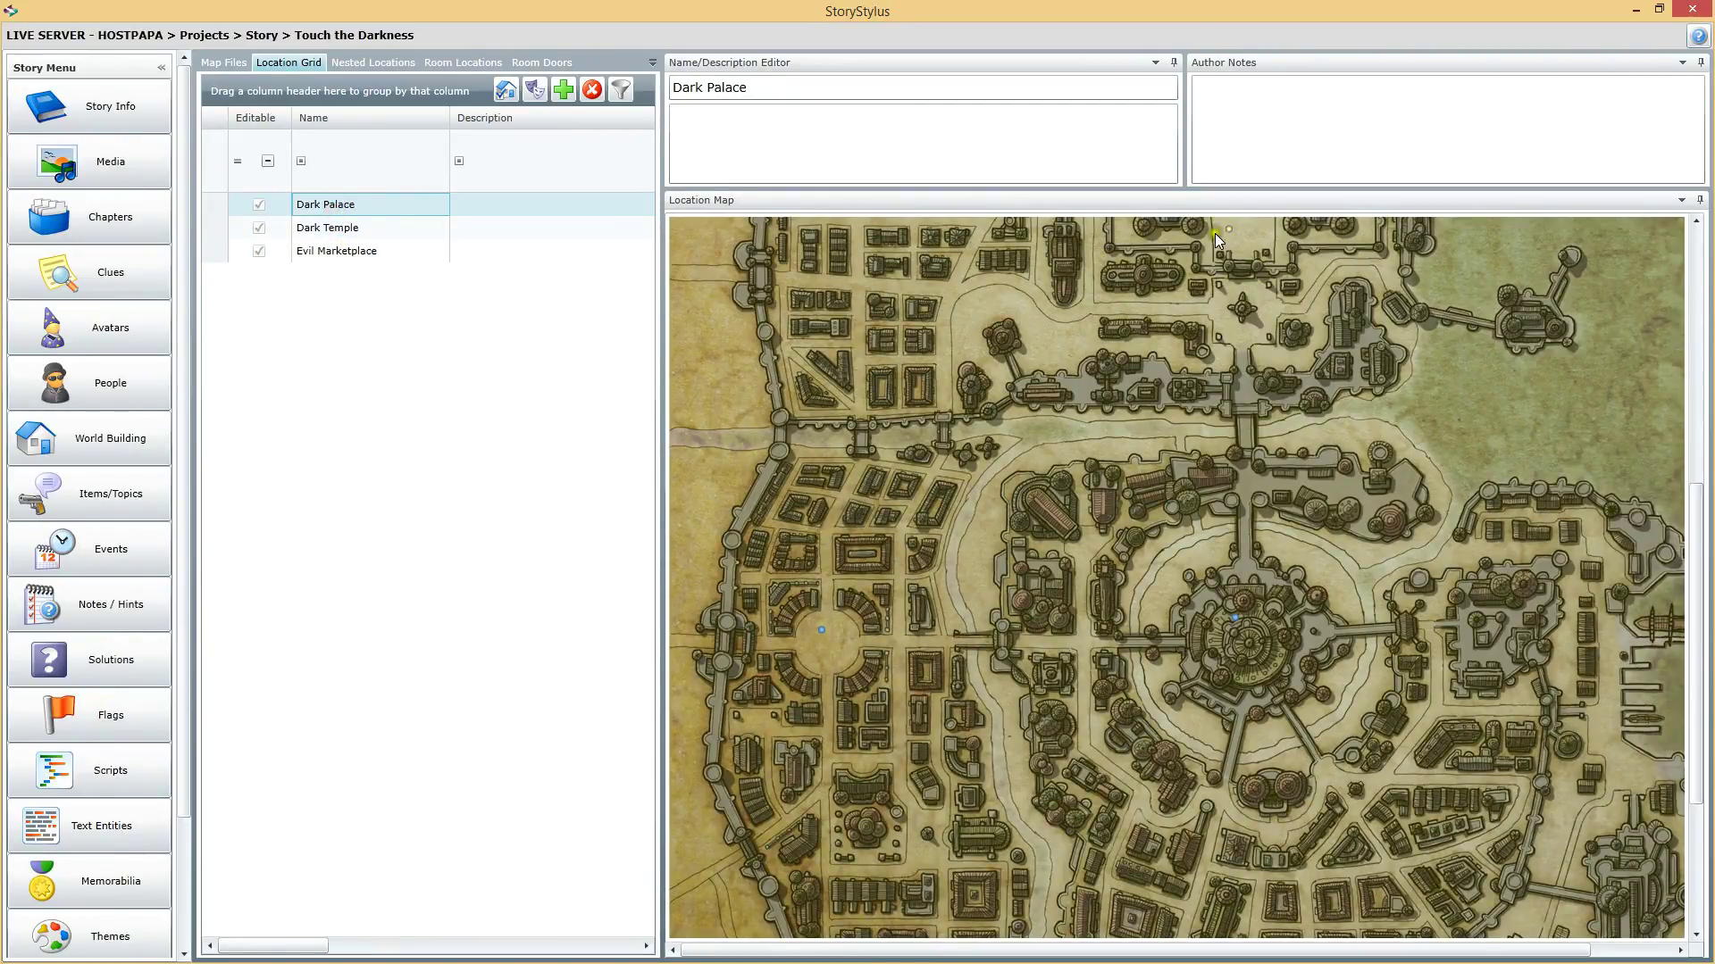
click(357, 230)
click(1252, 636)
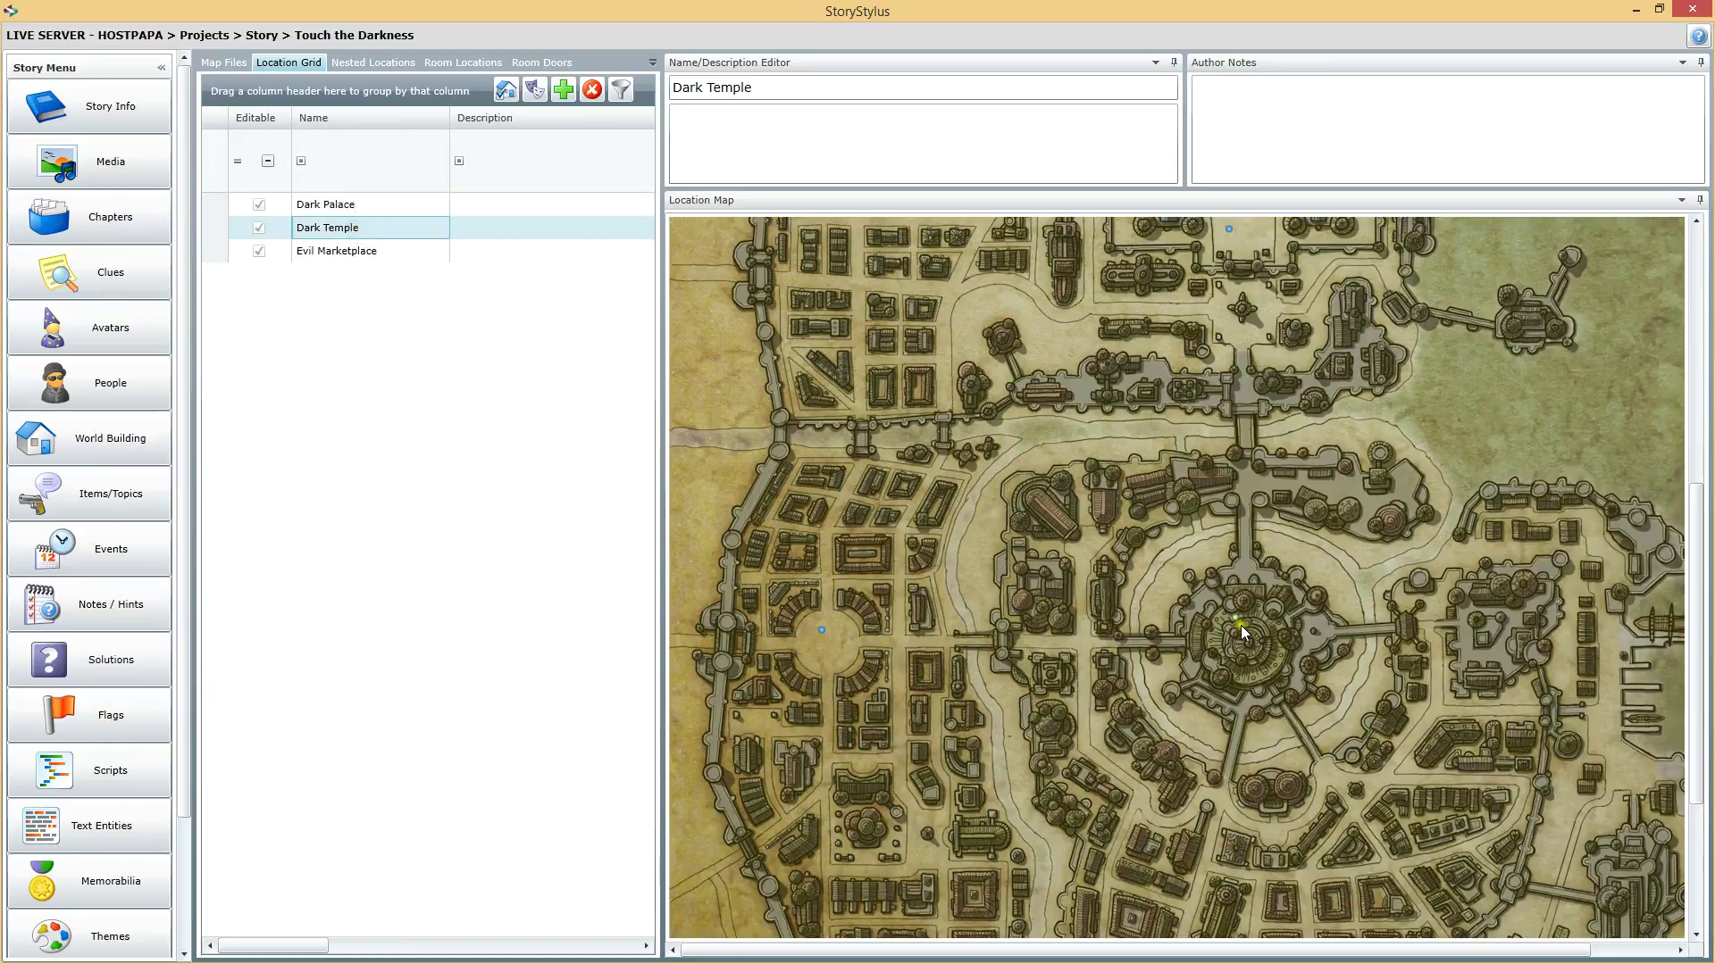
Move the Evil Marketplace marker to the centre of the circular plaza and the Dark Temple marker to the centre of the round complex
click(356, 253)
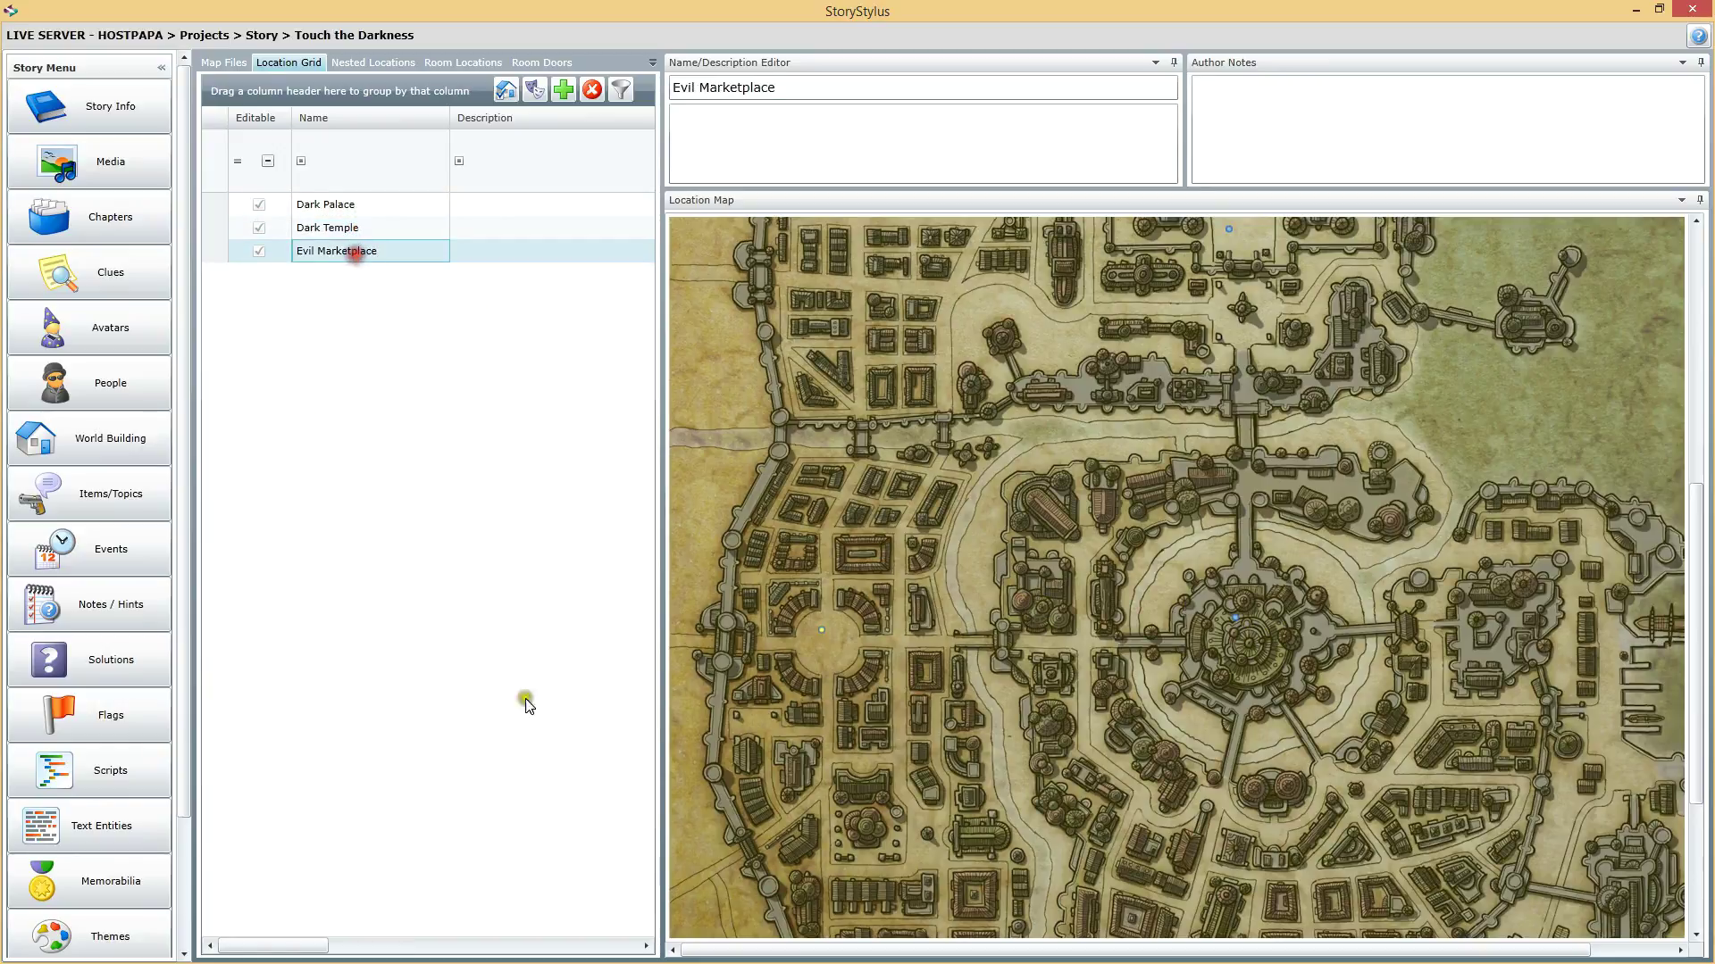
click(825, 641)
click(394, 230)
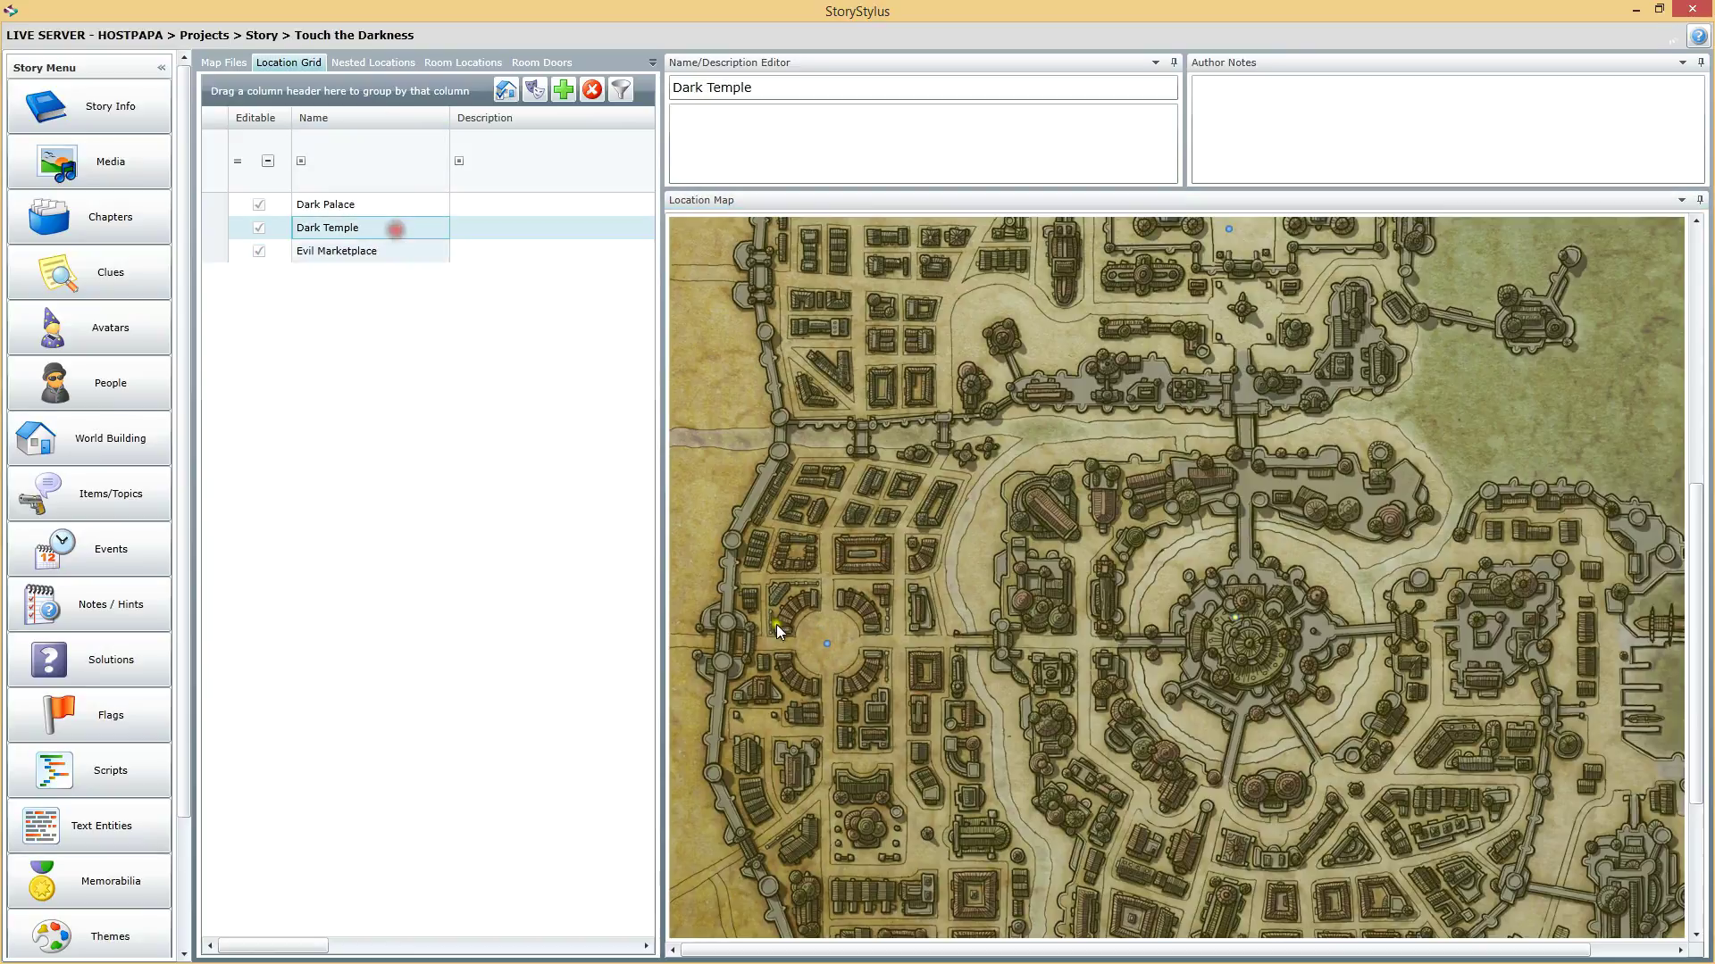
click(1250, 639)
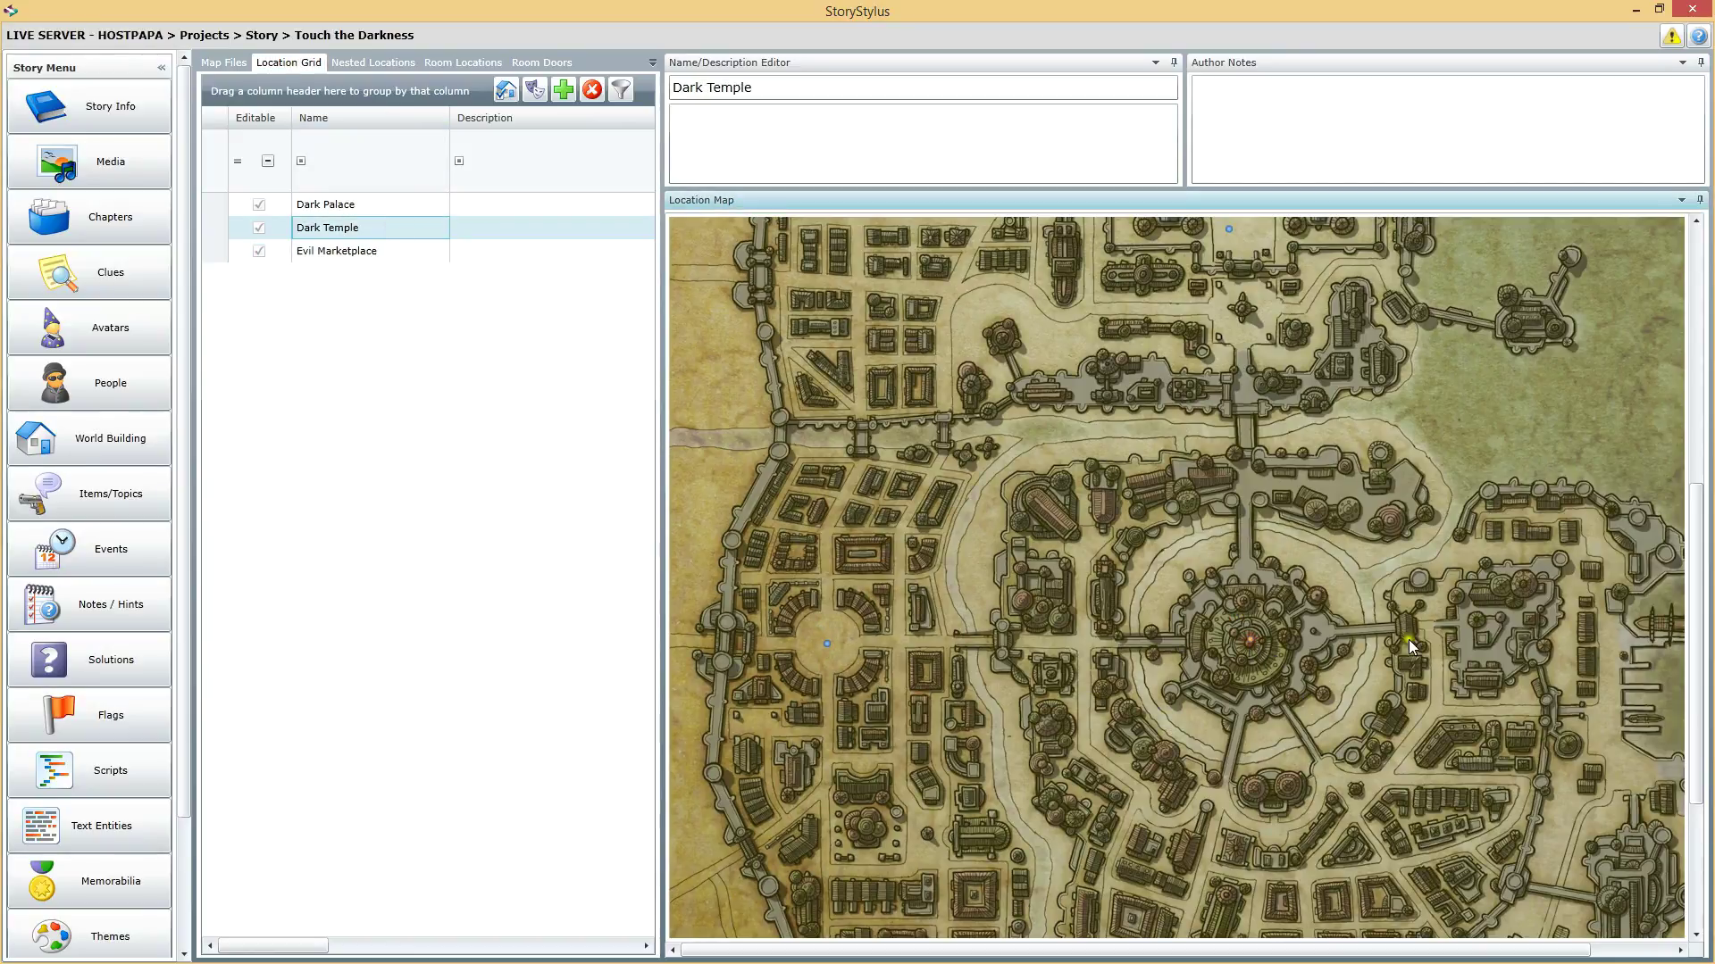
drag(1696, 505, 1699, 375)
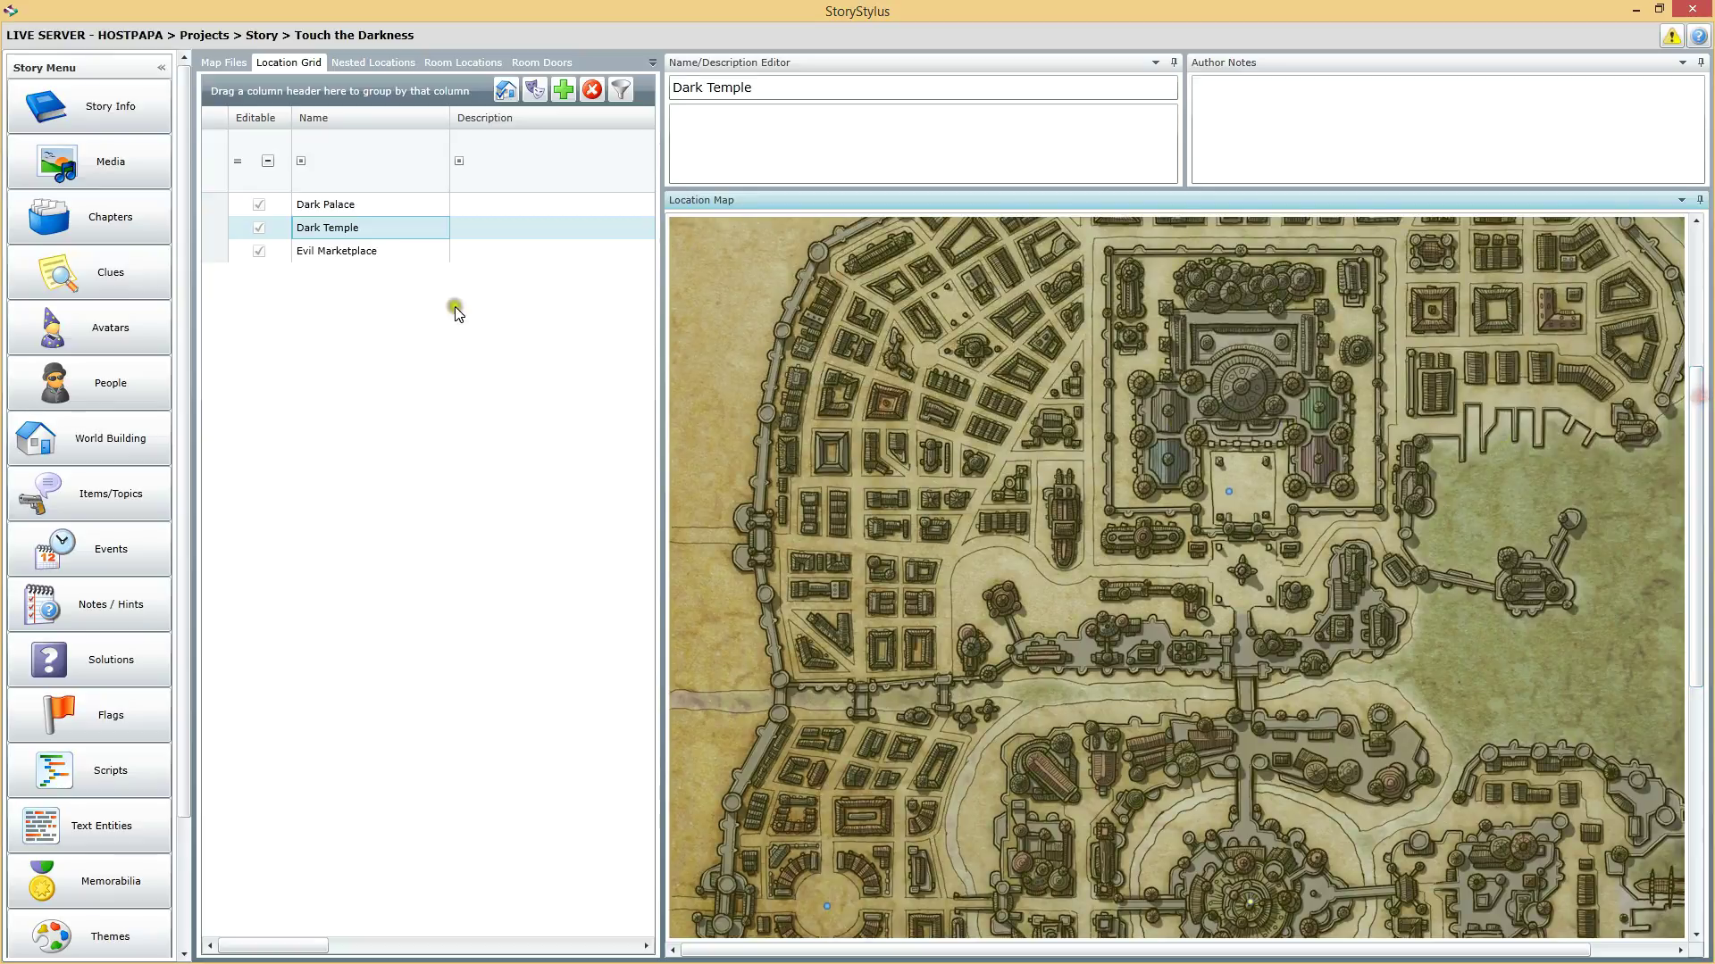
Move the Dark Palace marker to the centre of the palace's front courtyard on the Malafantasia map
click(341, 203)
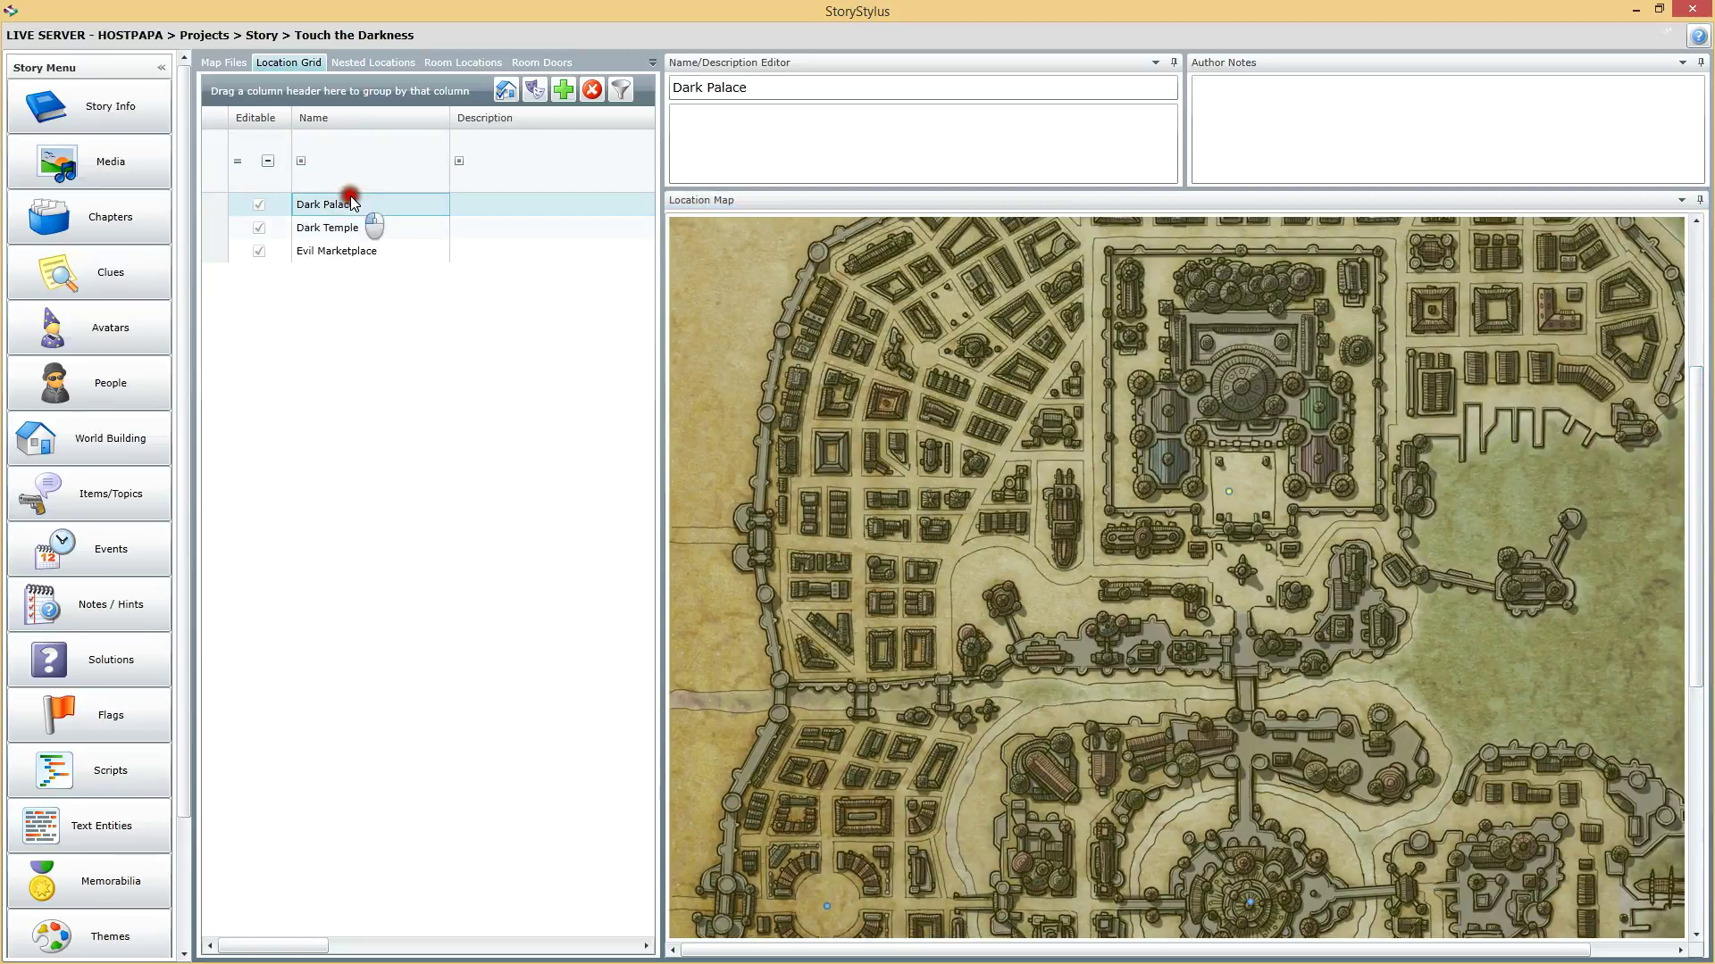
click(1243, 489)
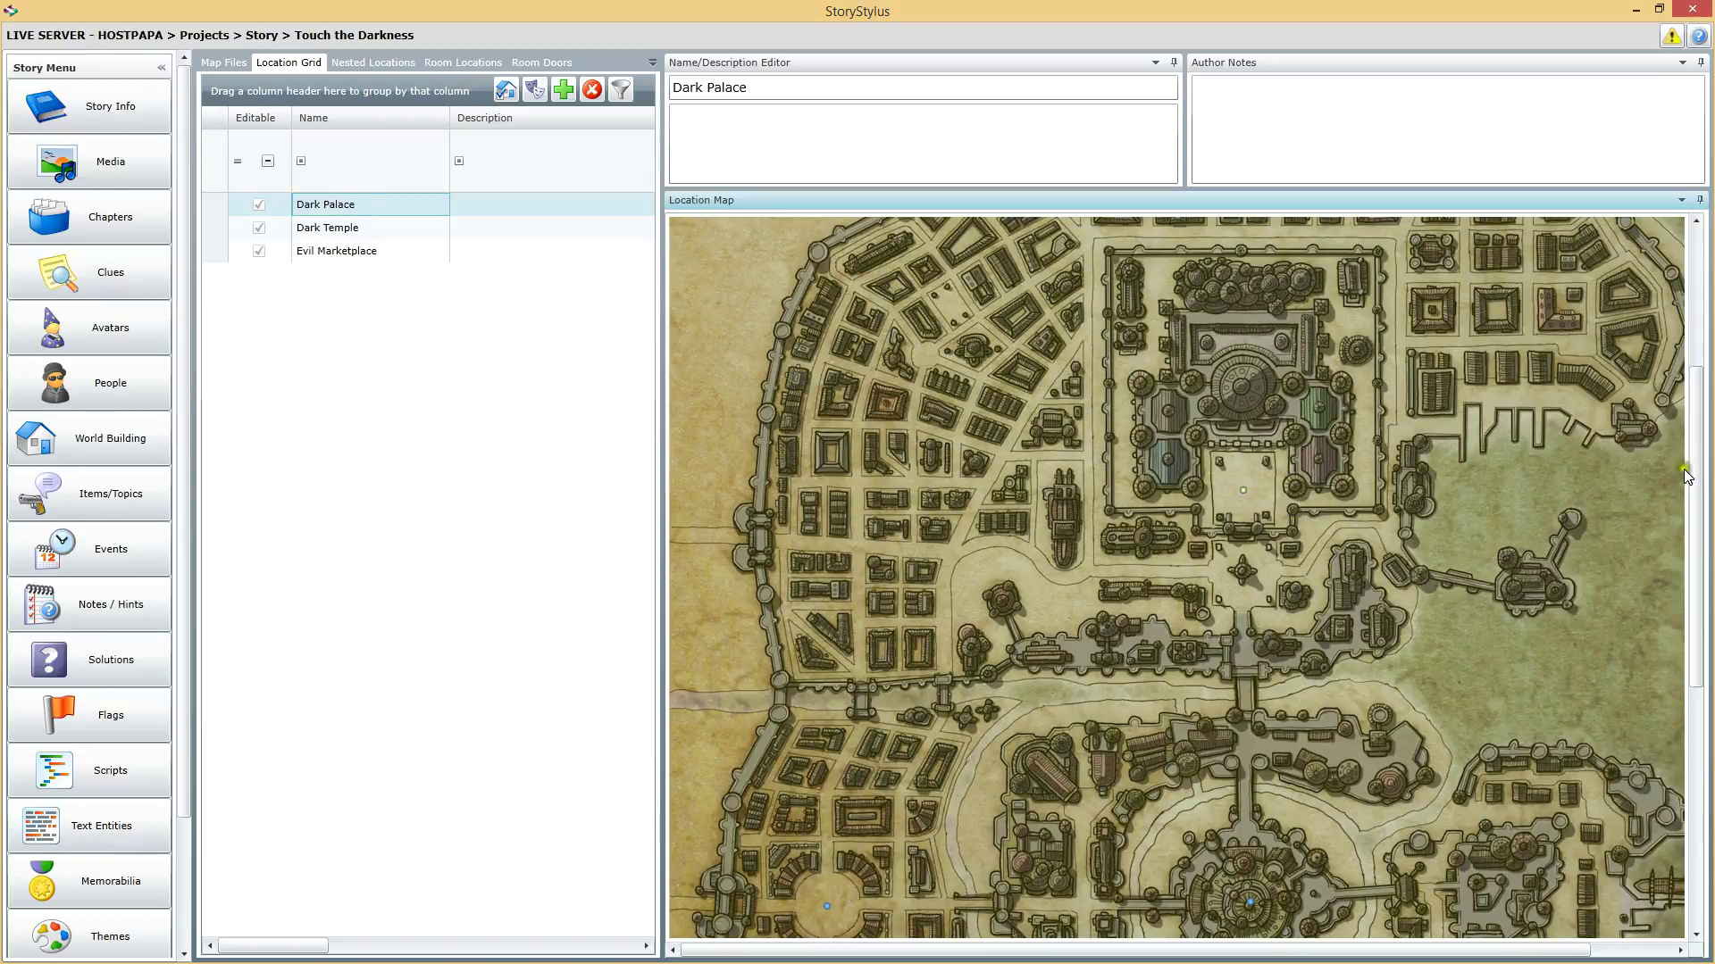
Select the Dark Temple and Evil Marketplace locations in turn and check their markers on the southern part of the map
click(1696, 716)
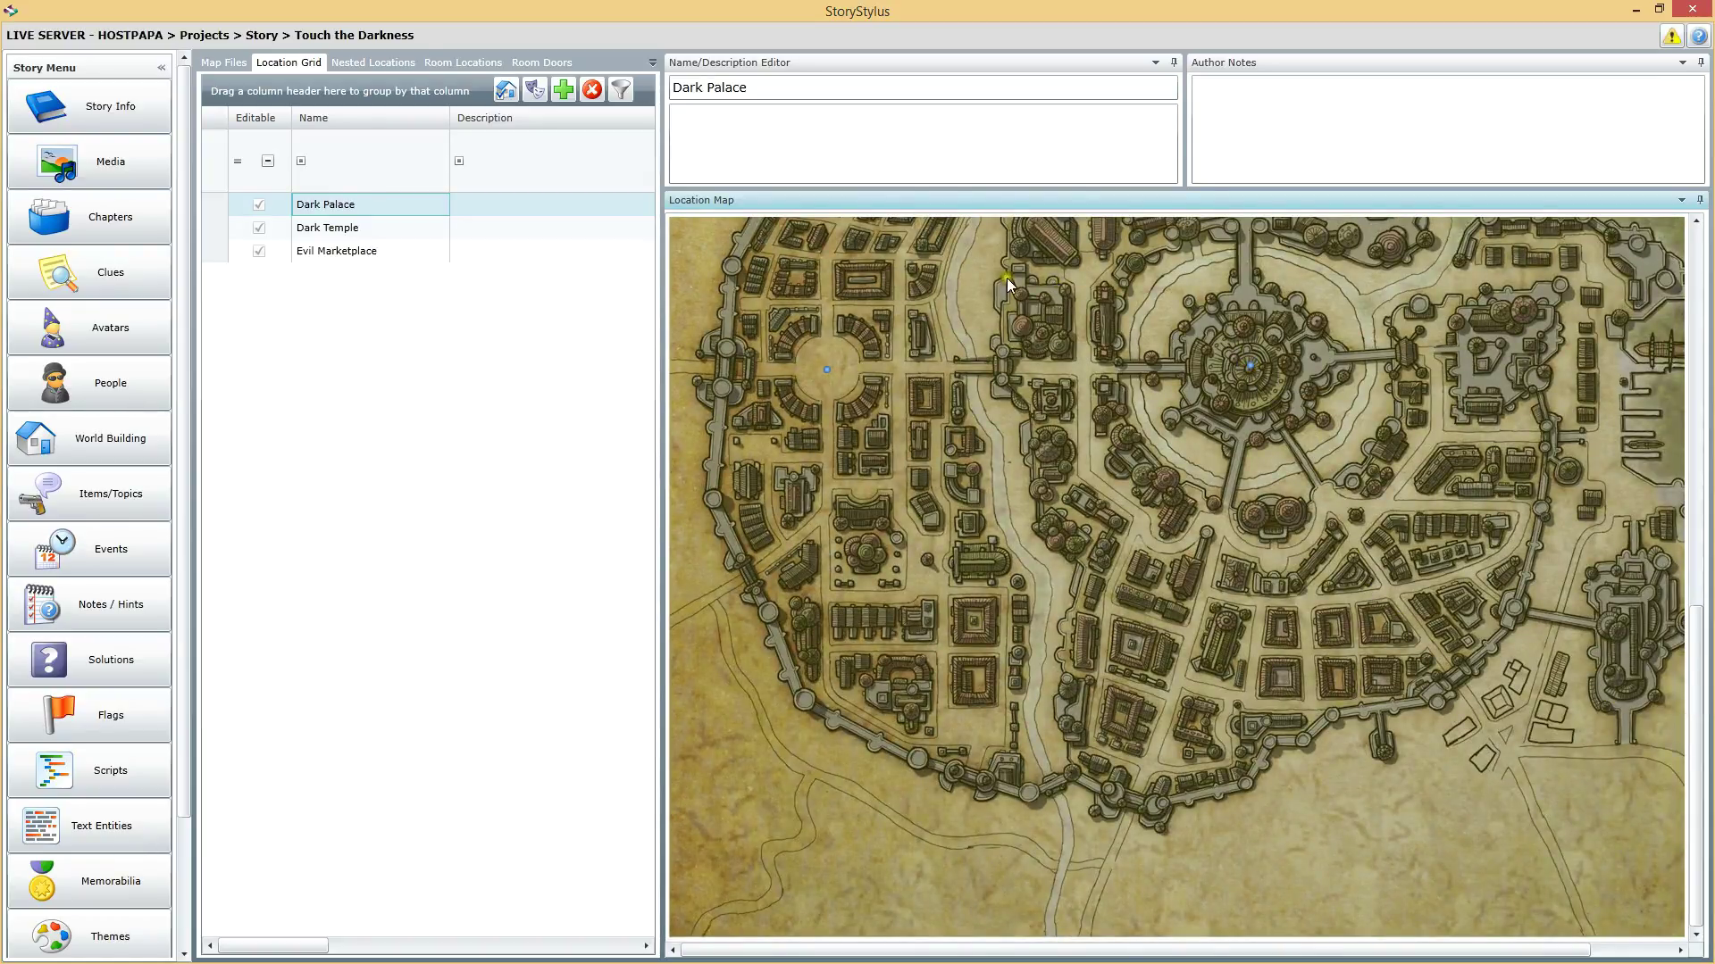
click(827, 370)
click(781, 118)
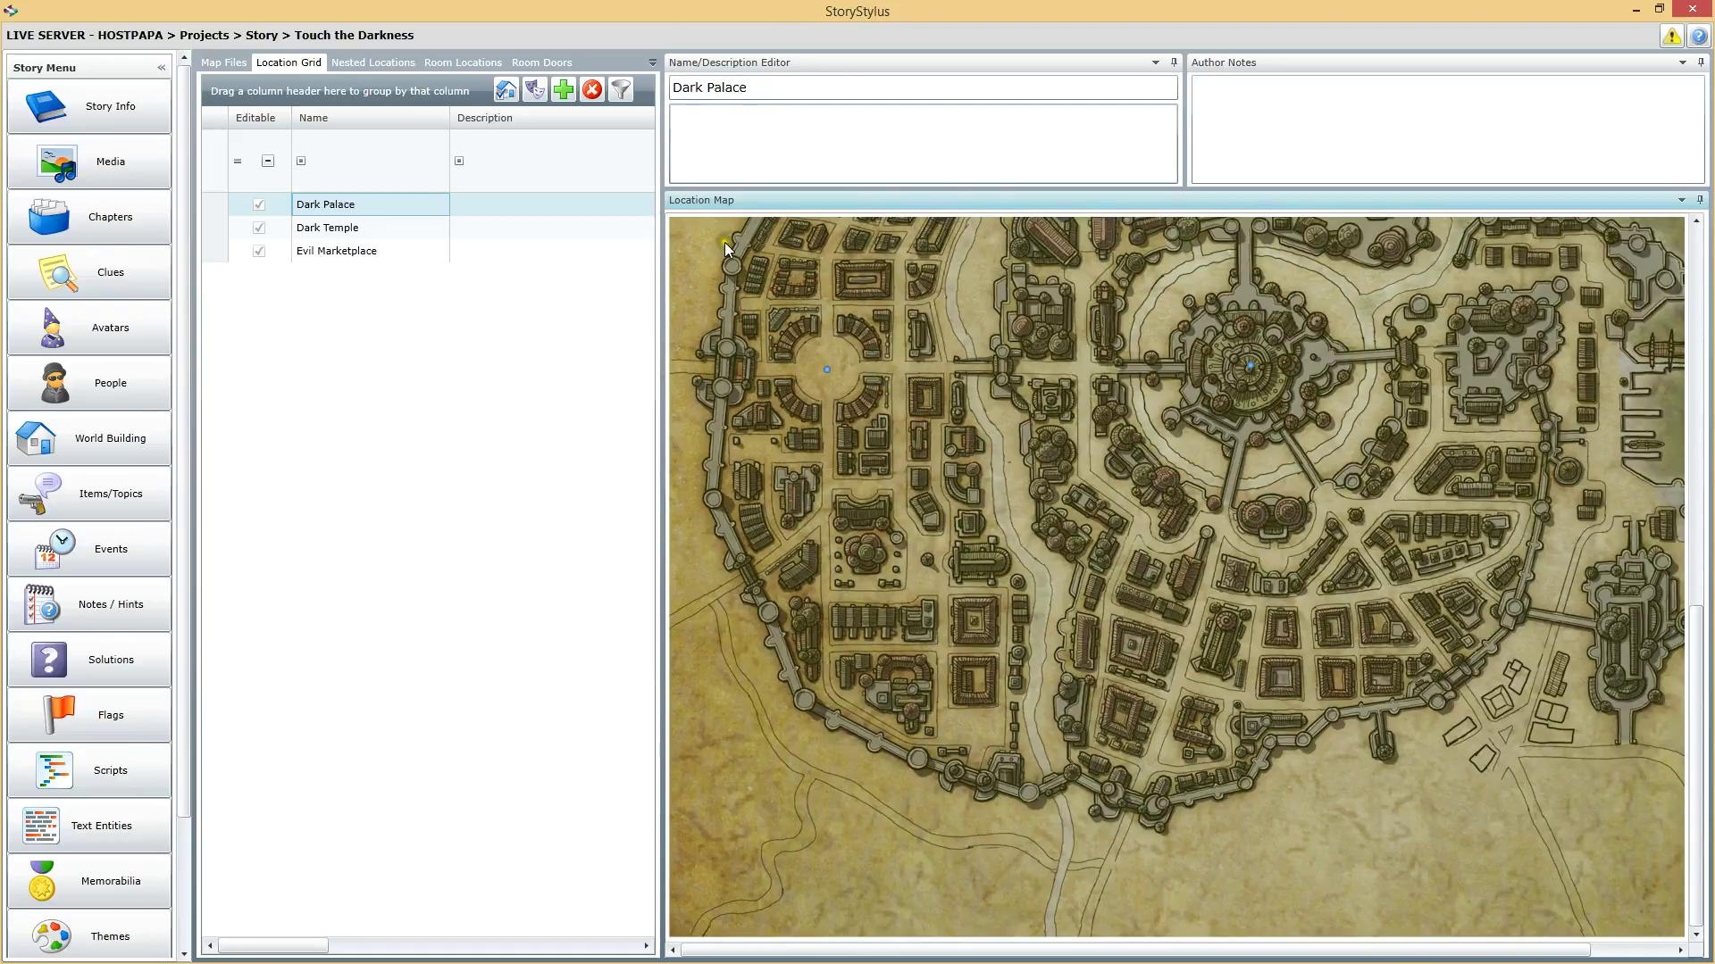
click(357, 230)
click(369, 253)
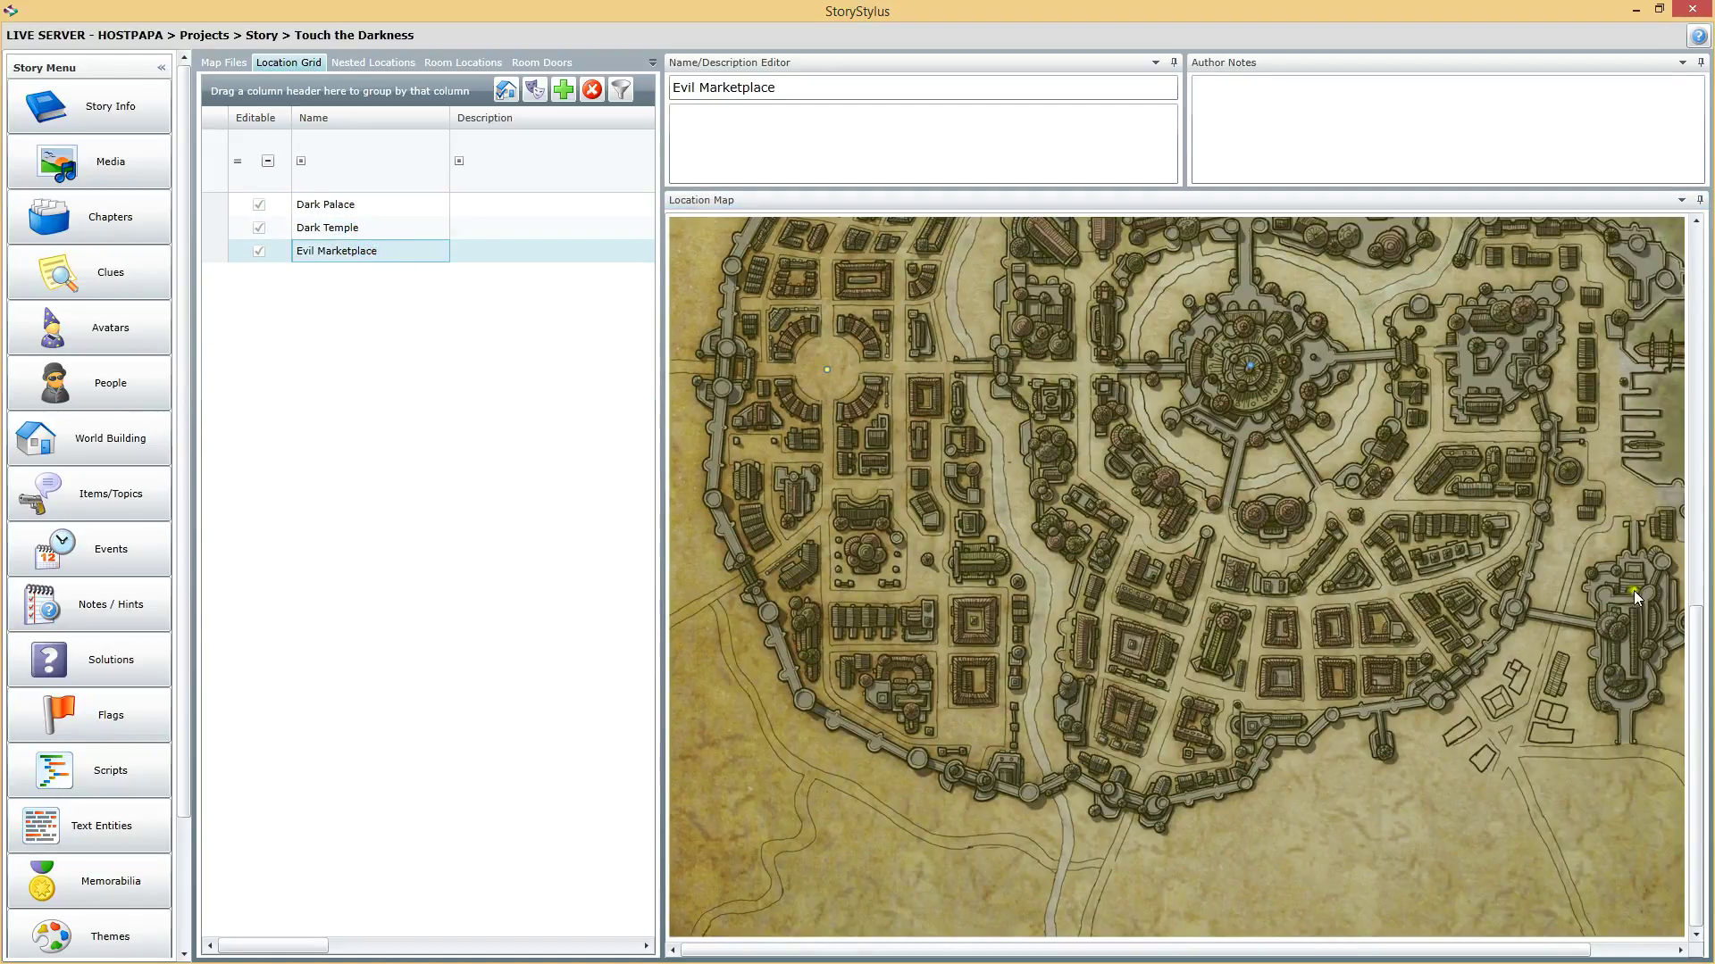
drag(1694, 659, 1695, 489)
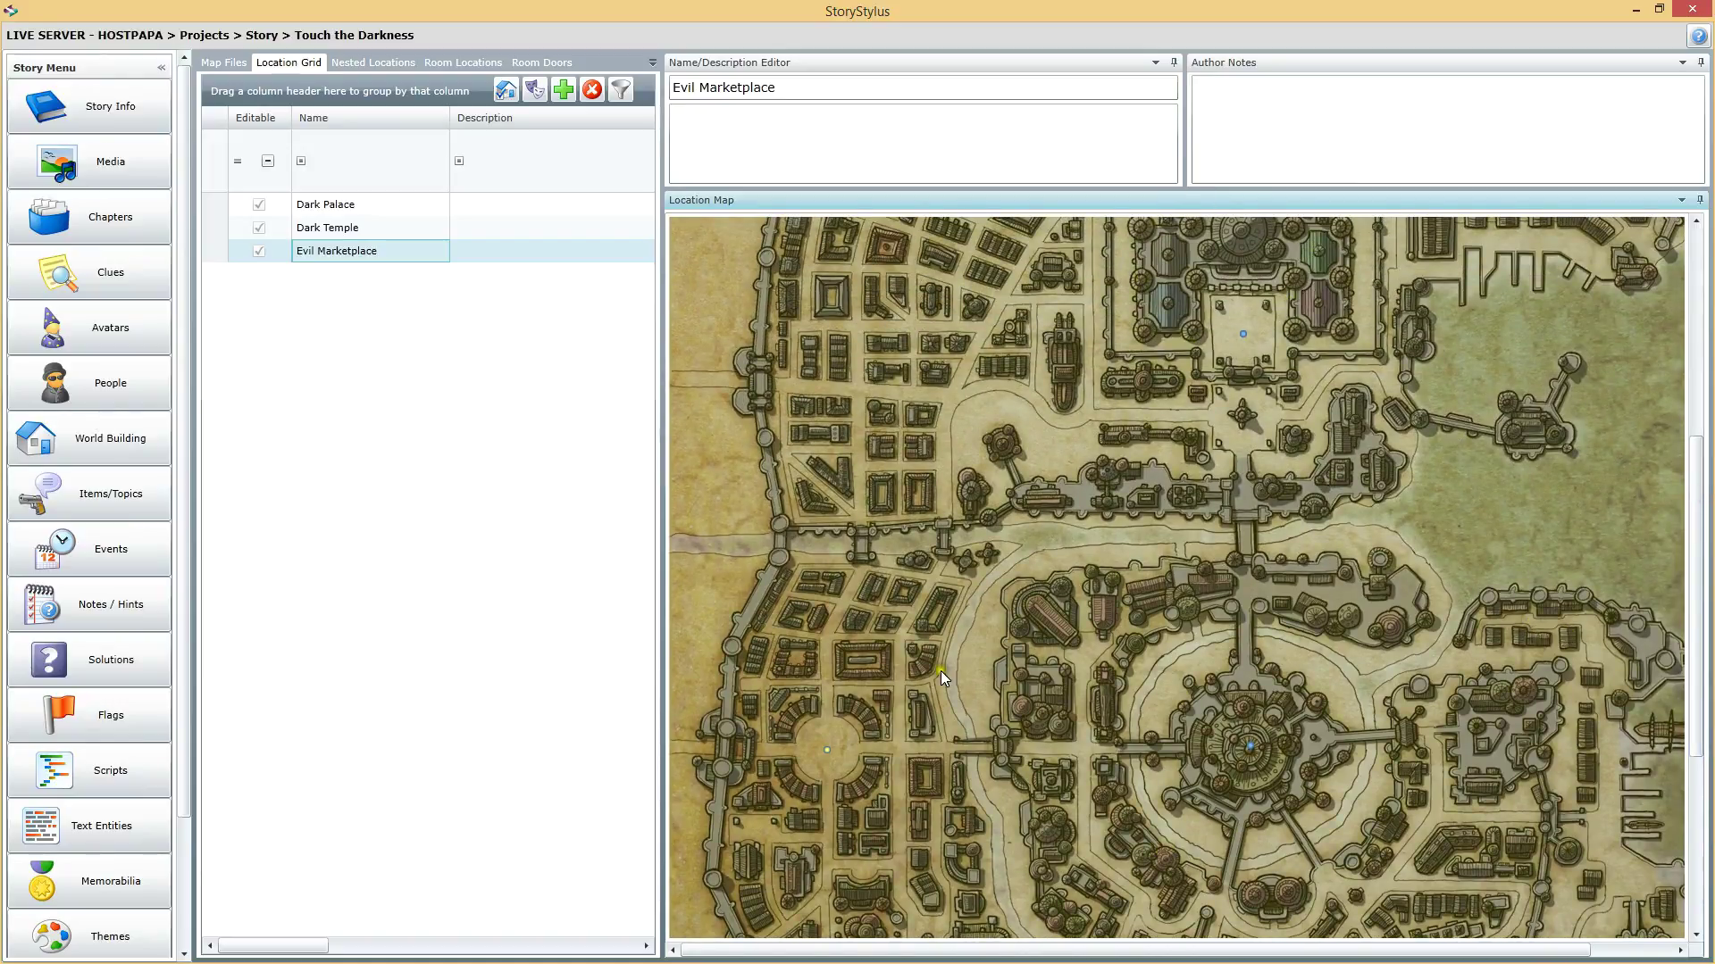
Set the starting location in the story info to Evil Marketplace
click(112, 107)
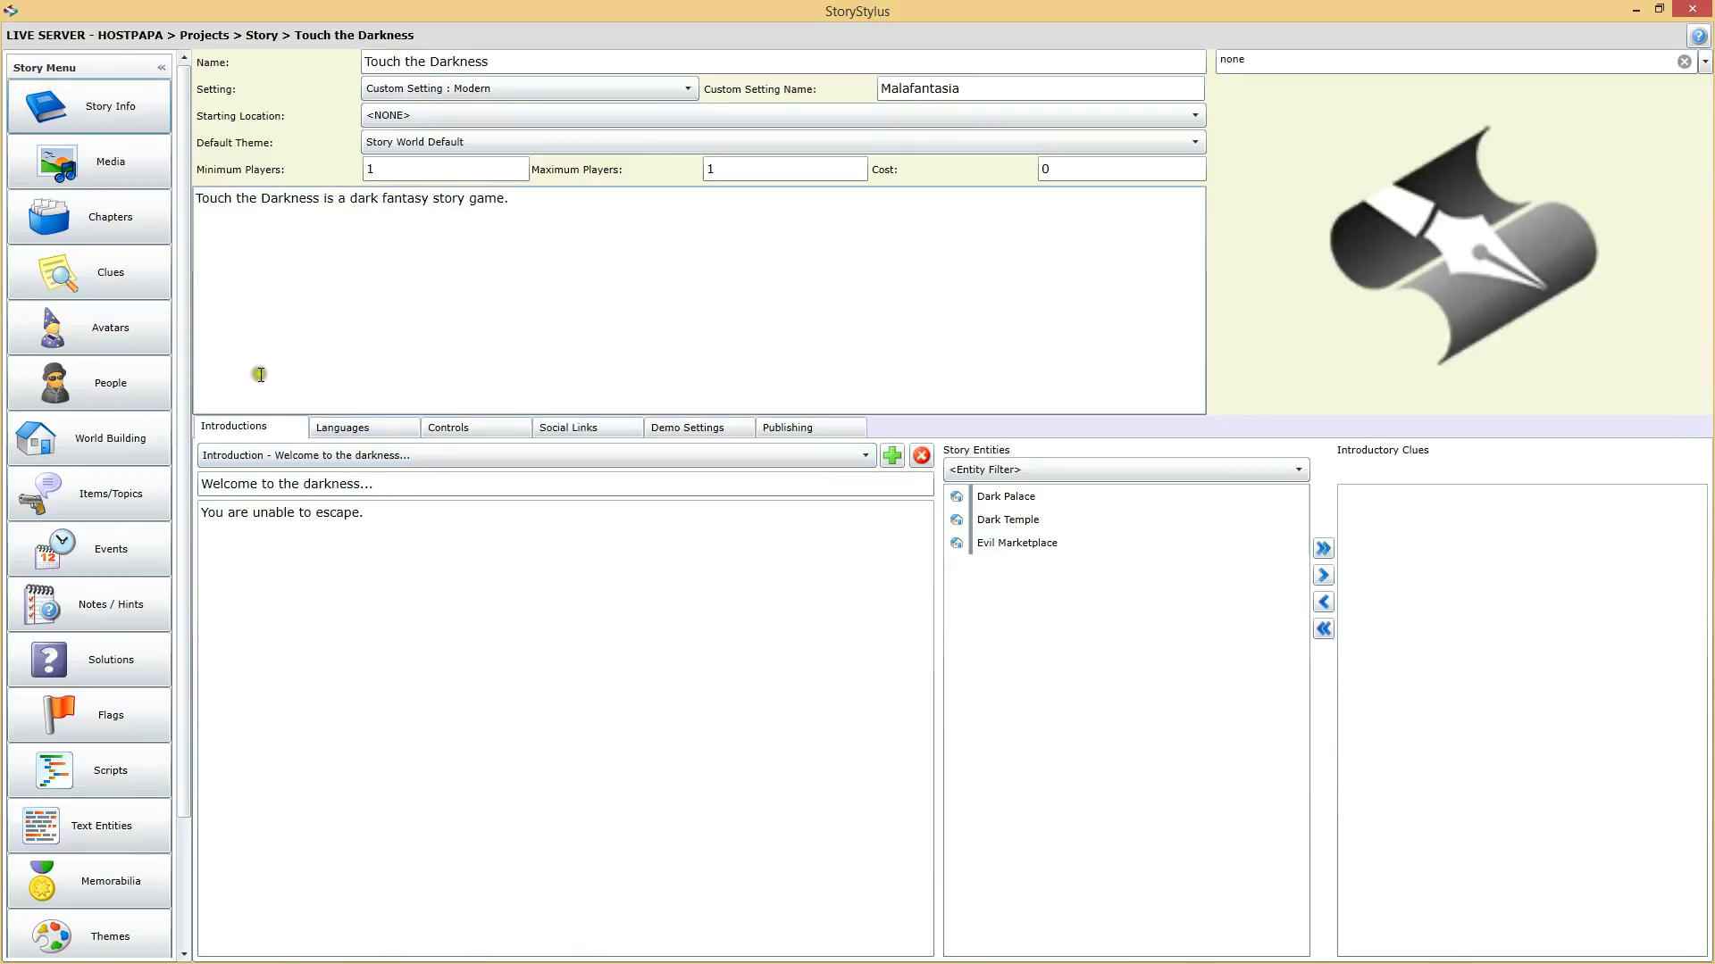
click(544, 116)
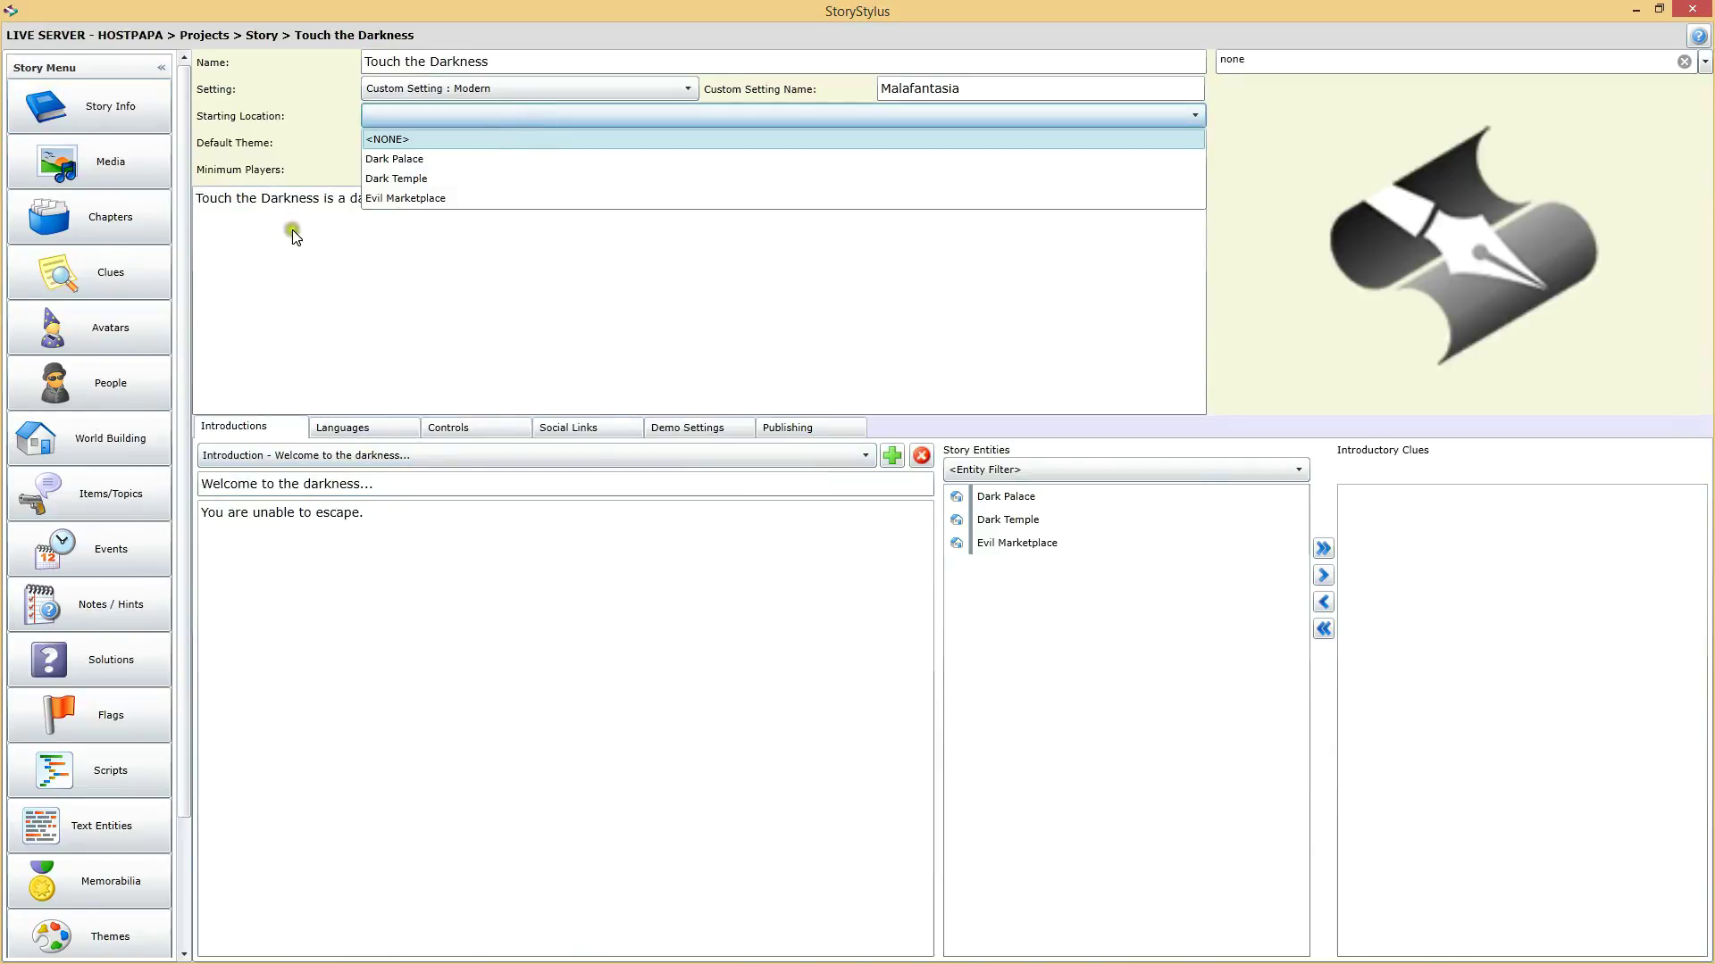
click(436, 198)
click(546, 209)
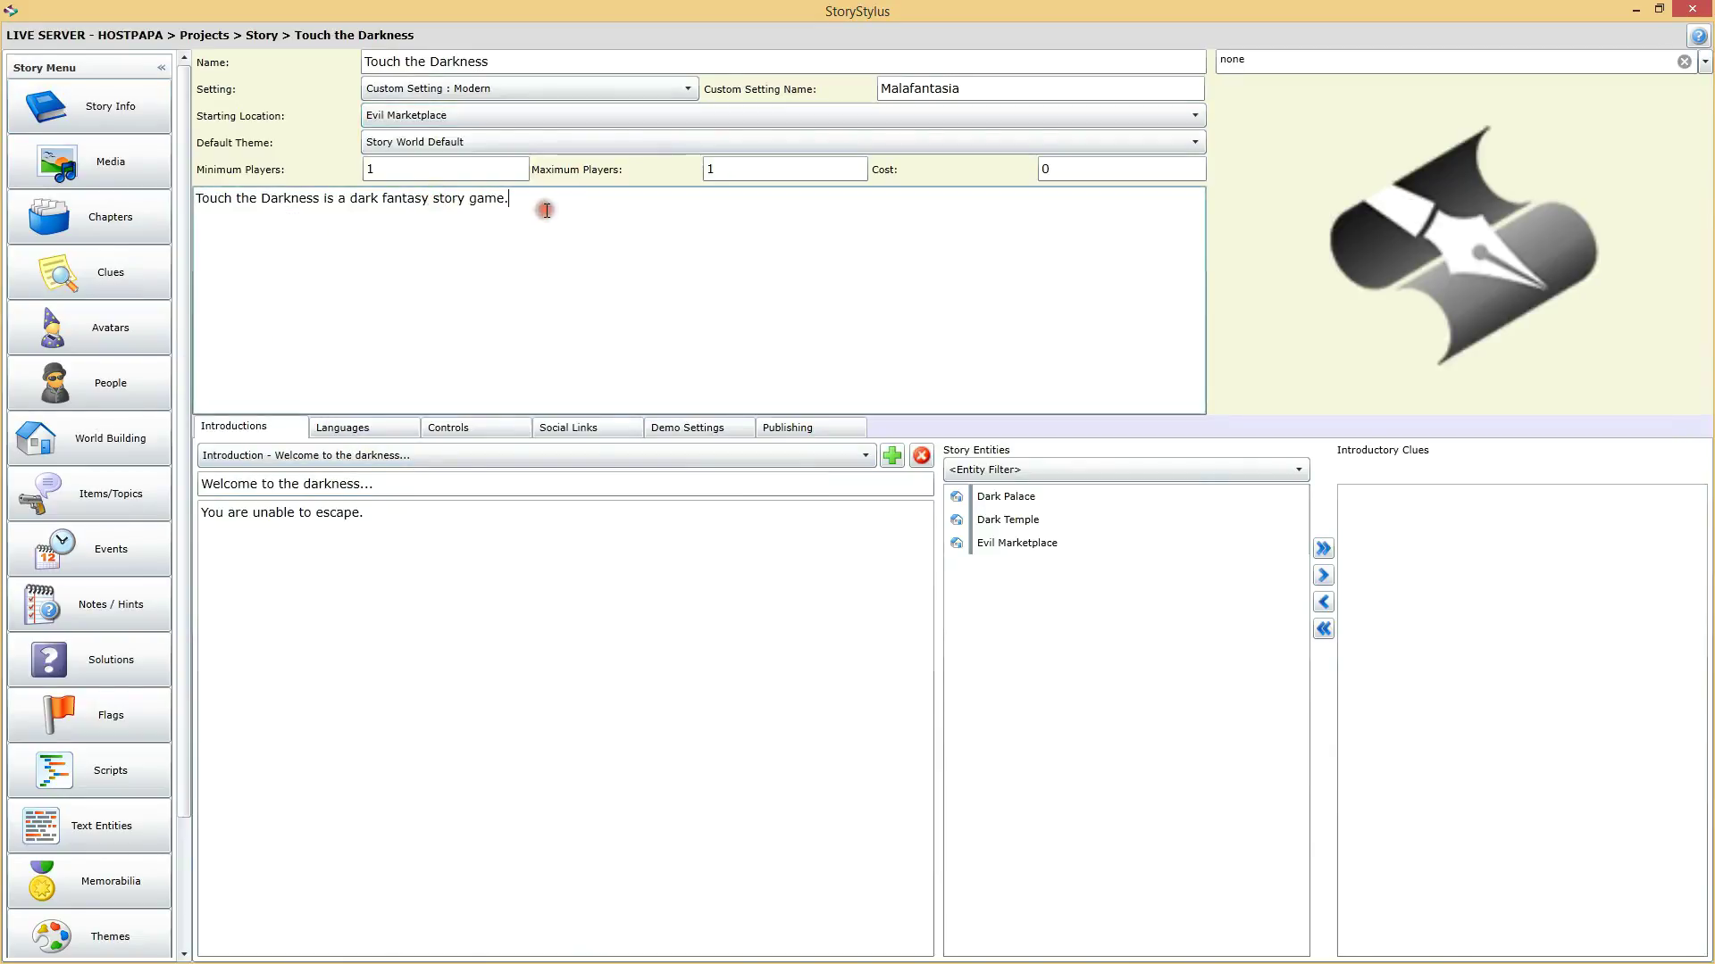
click(1705, 61)
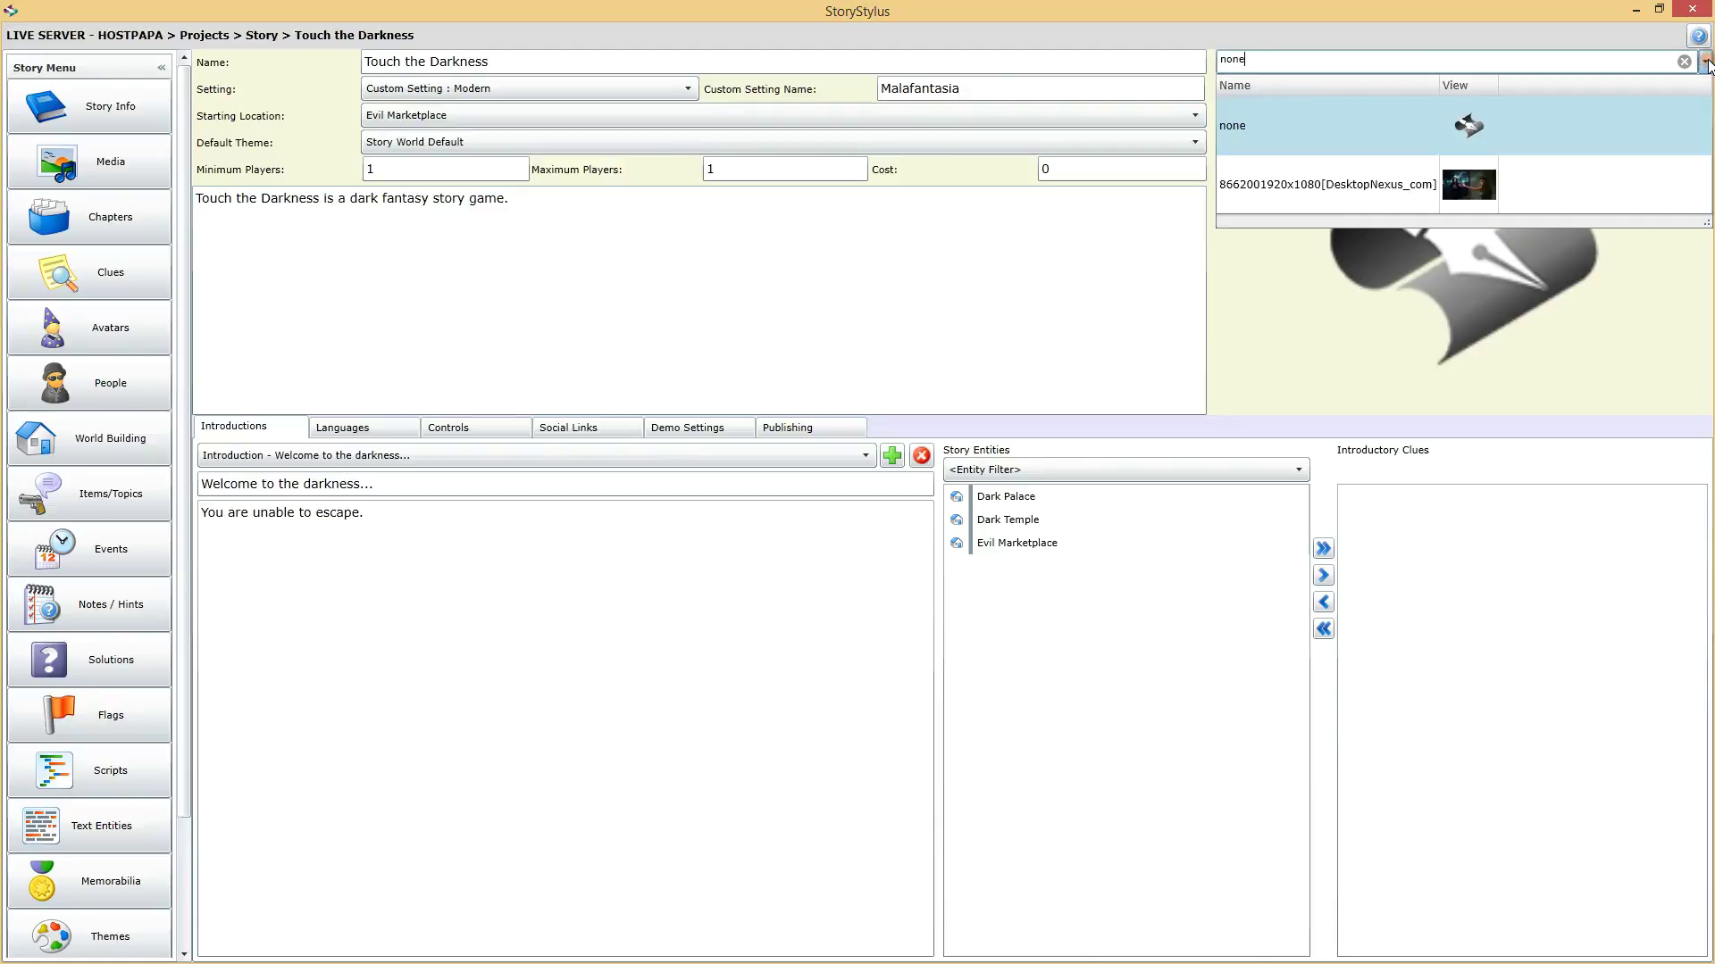
click(1301, 182)
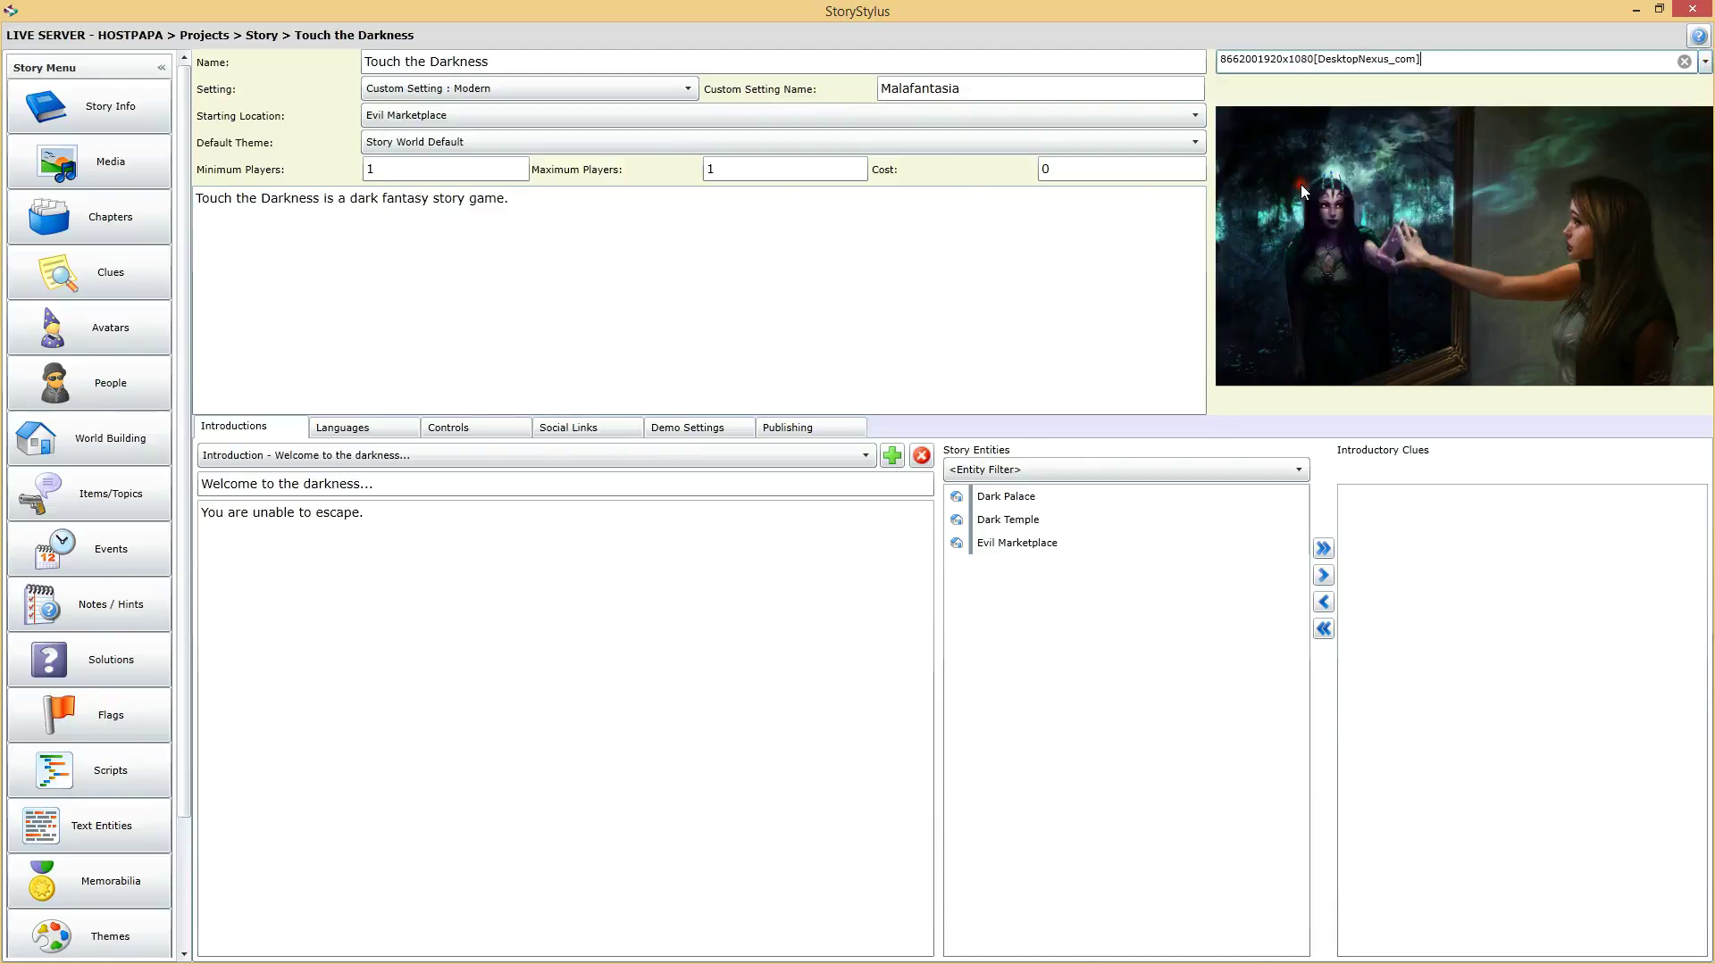
click(990, 243)
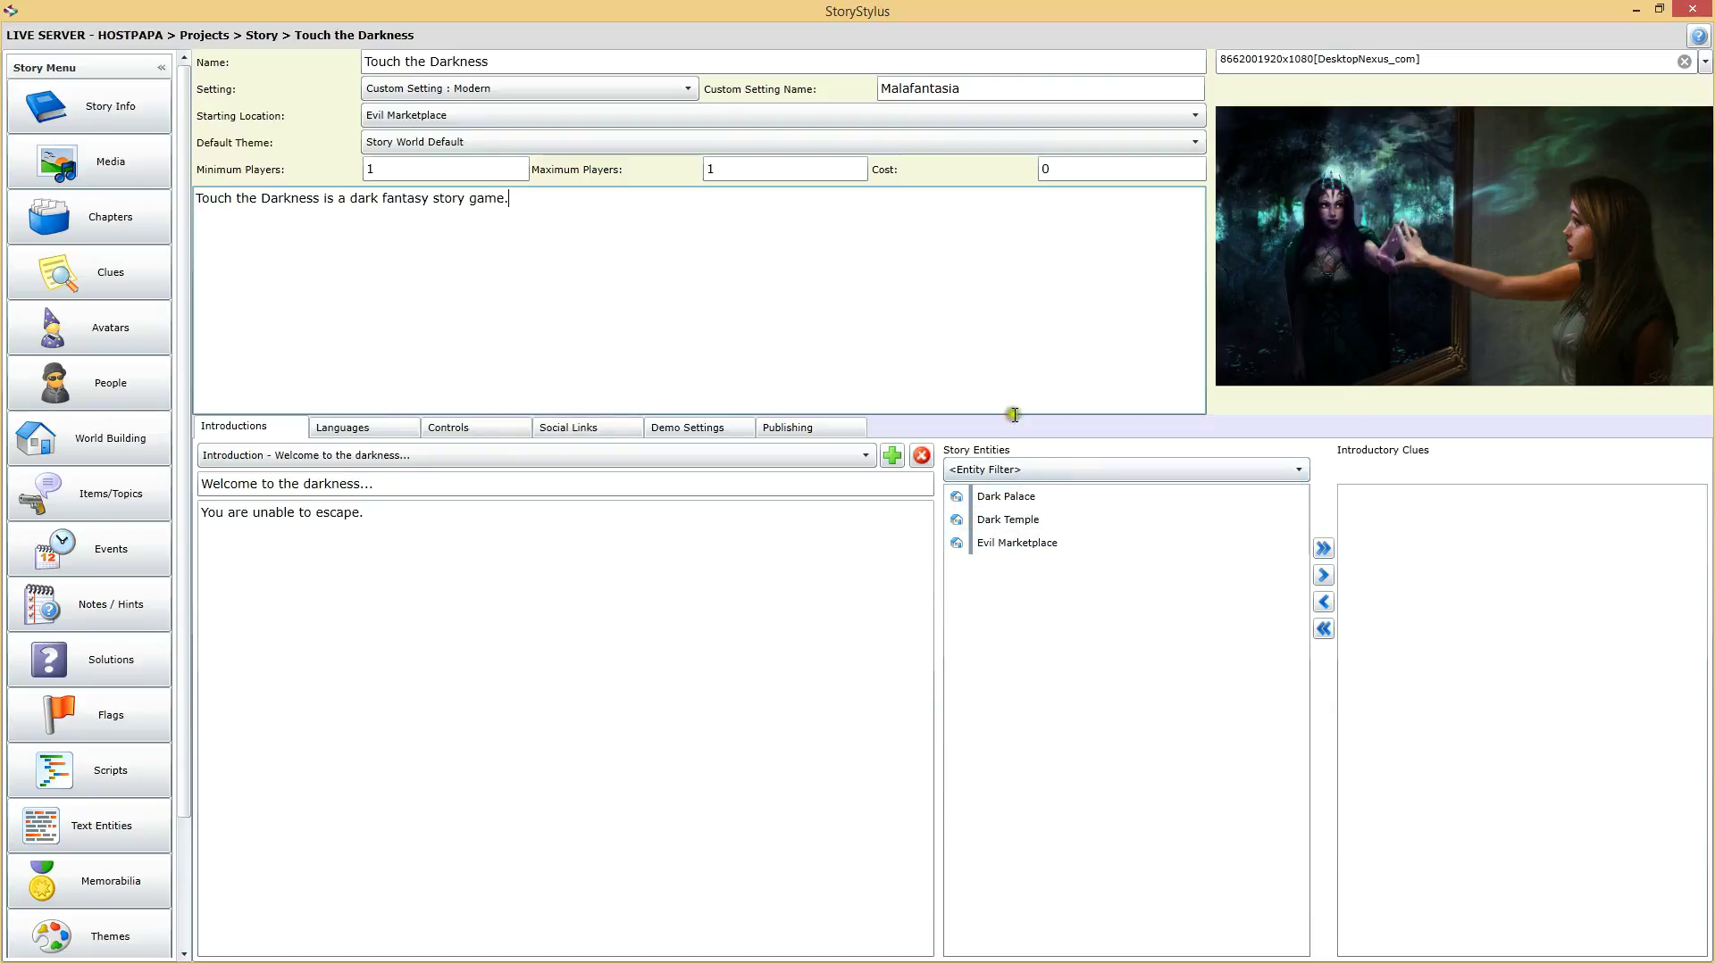
click(790, 260)
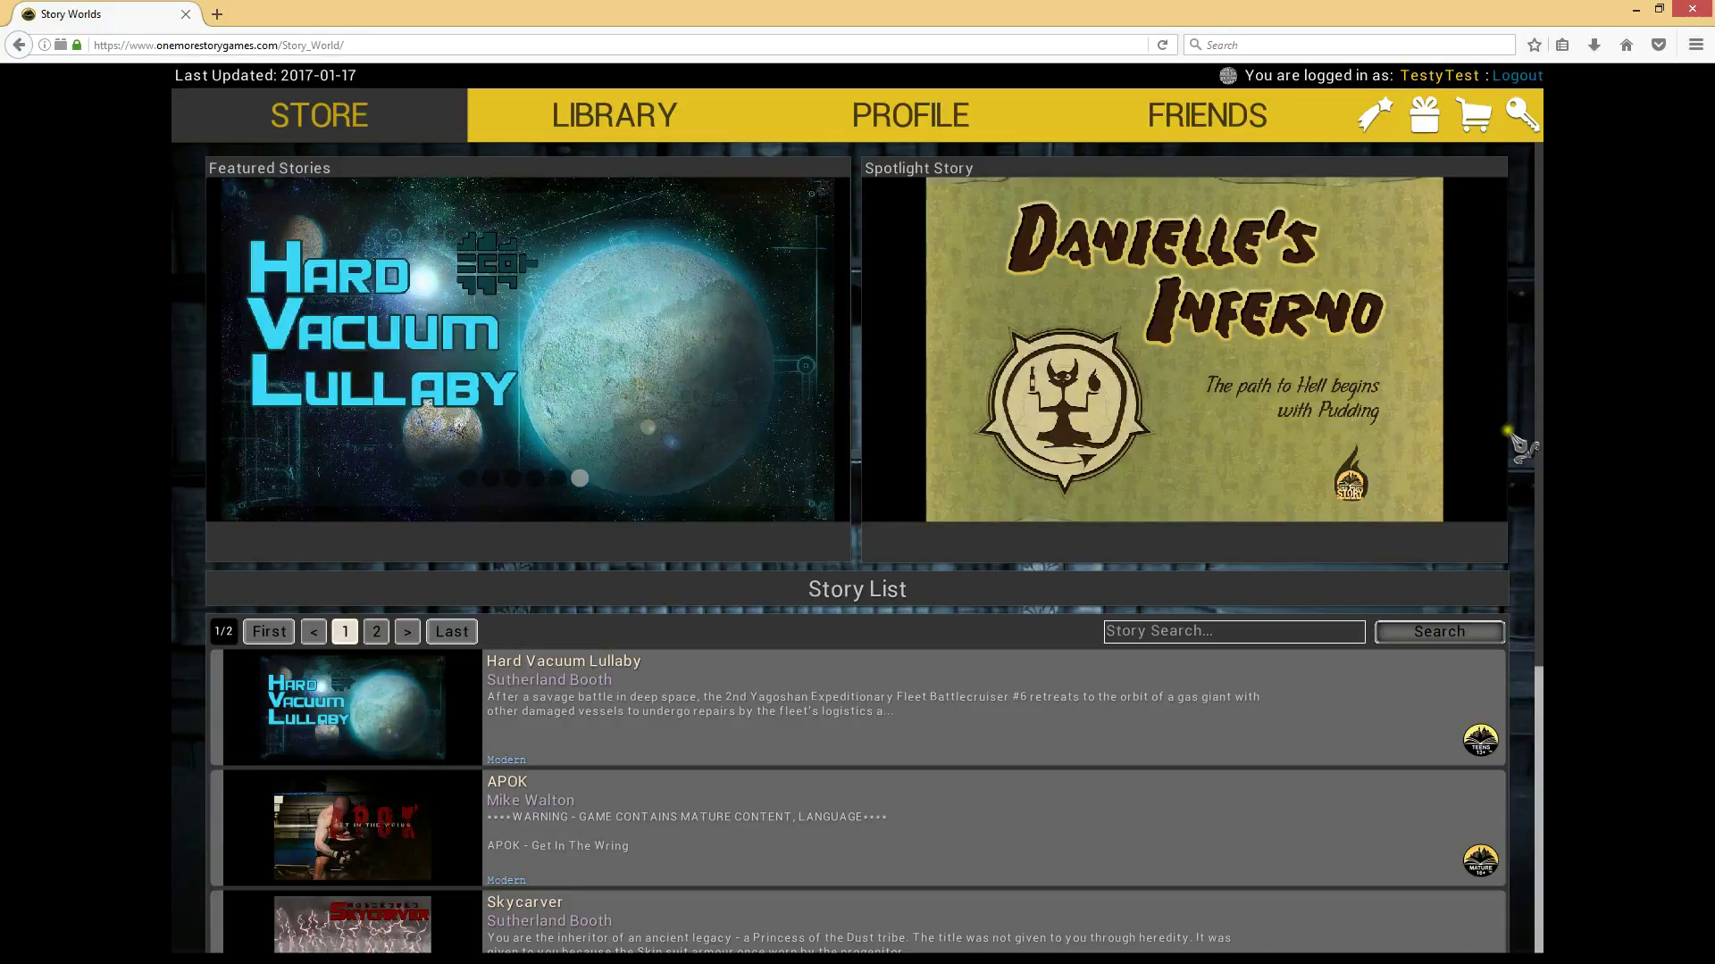
Switch to the Story Worlds store in the browser and open Touch the Darkness from page 2 of the story list
drag(1537, 275, 1474, 255)
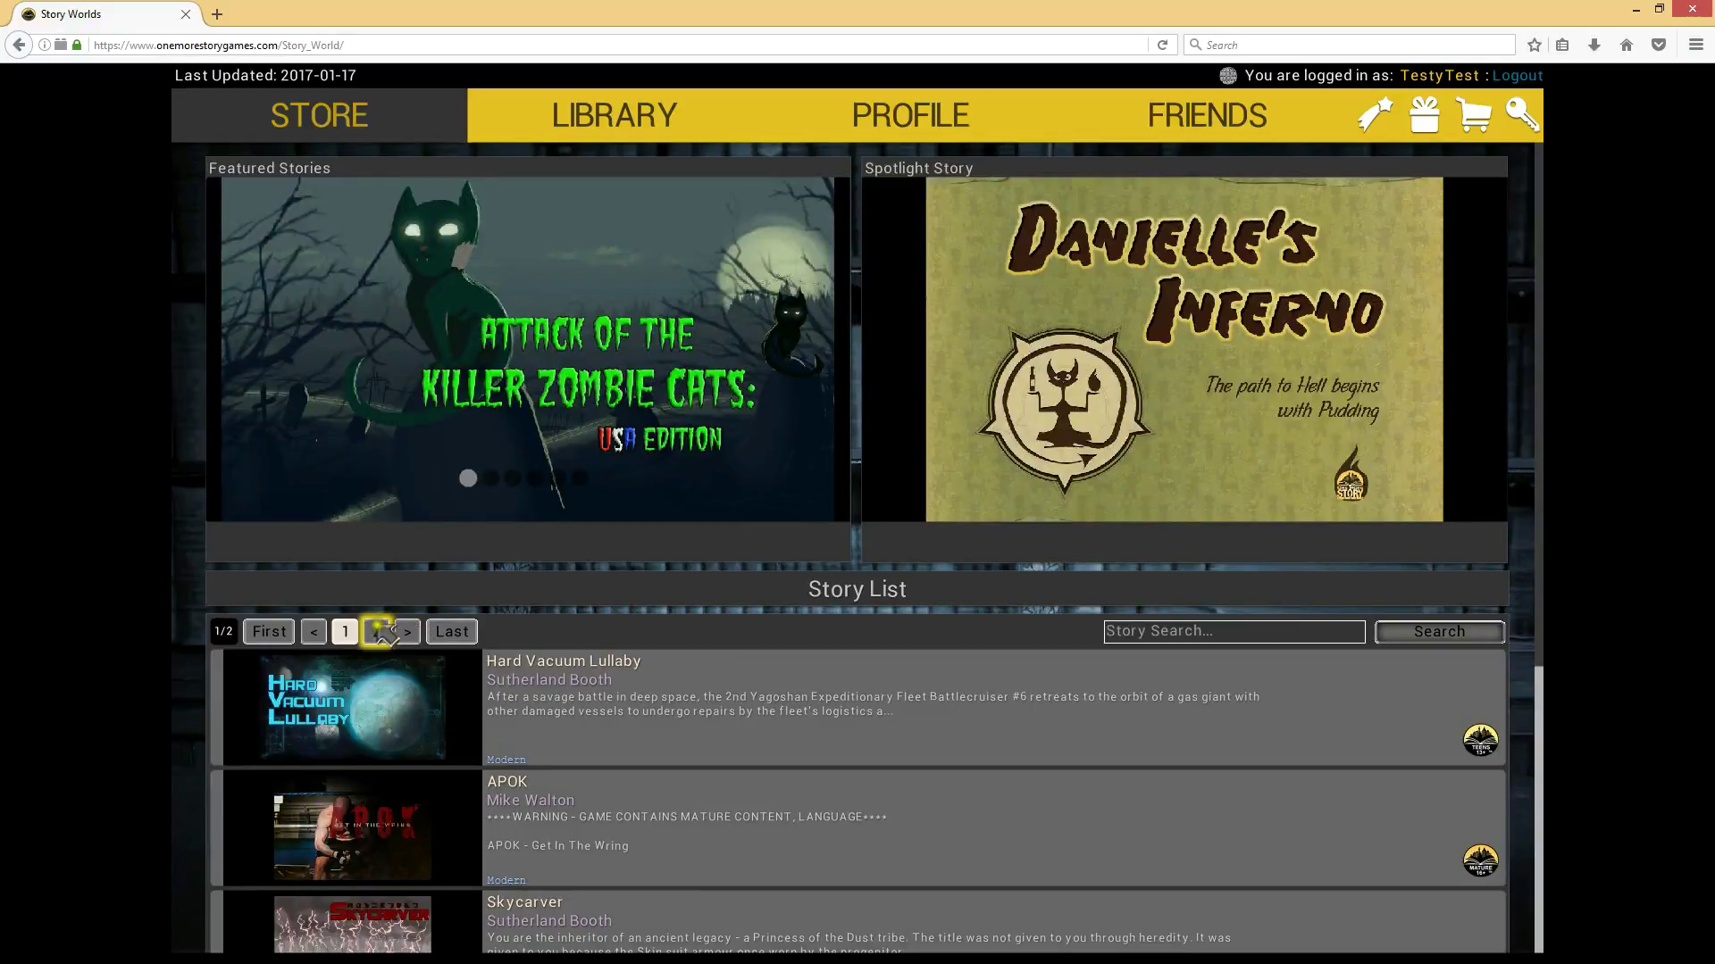
click(376, 632)
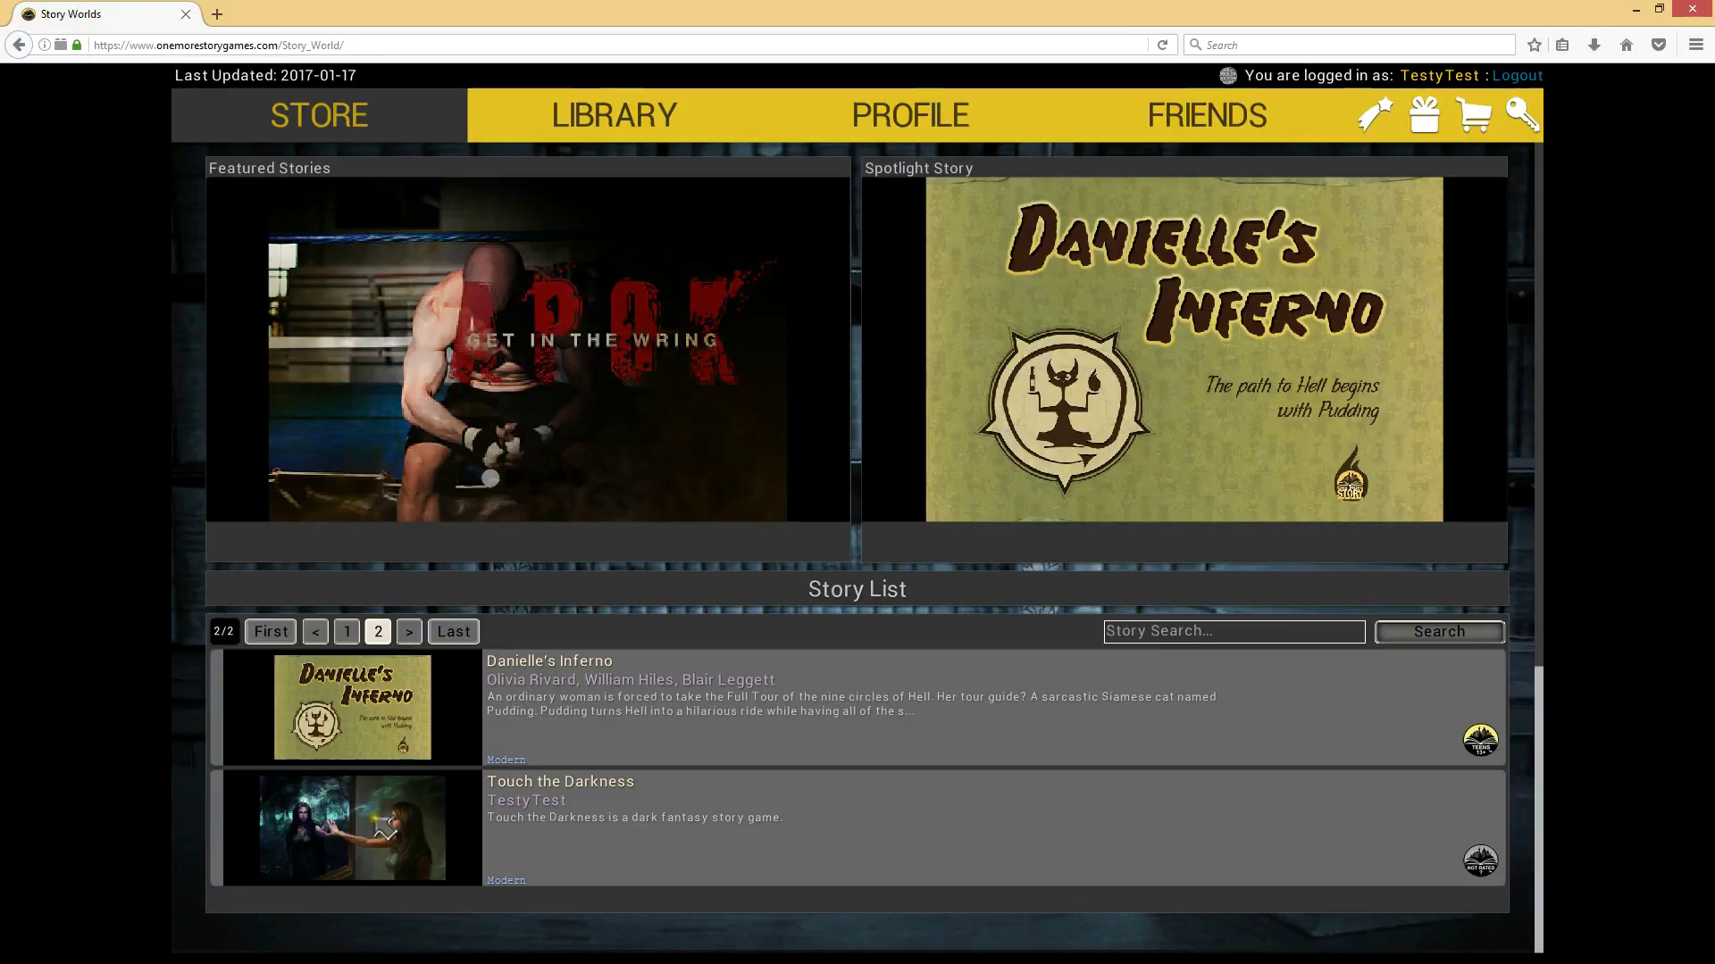
click(375, 826)
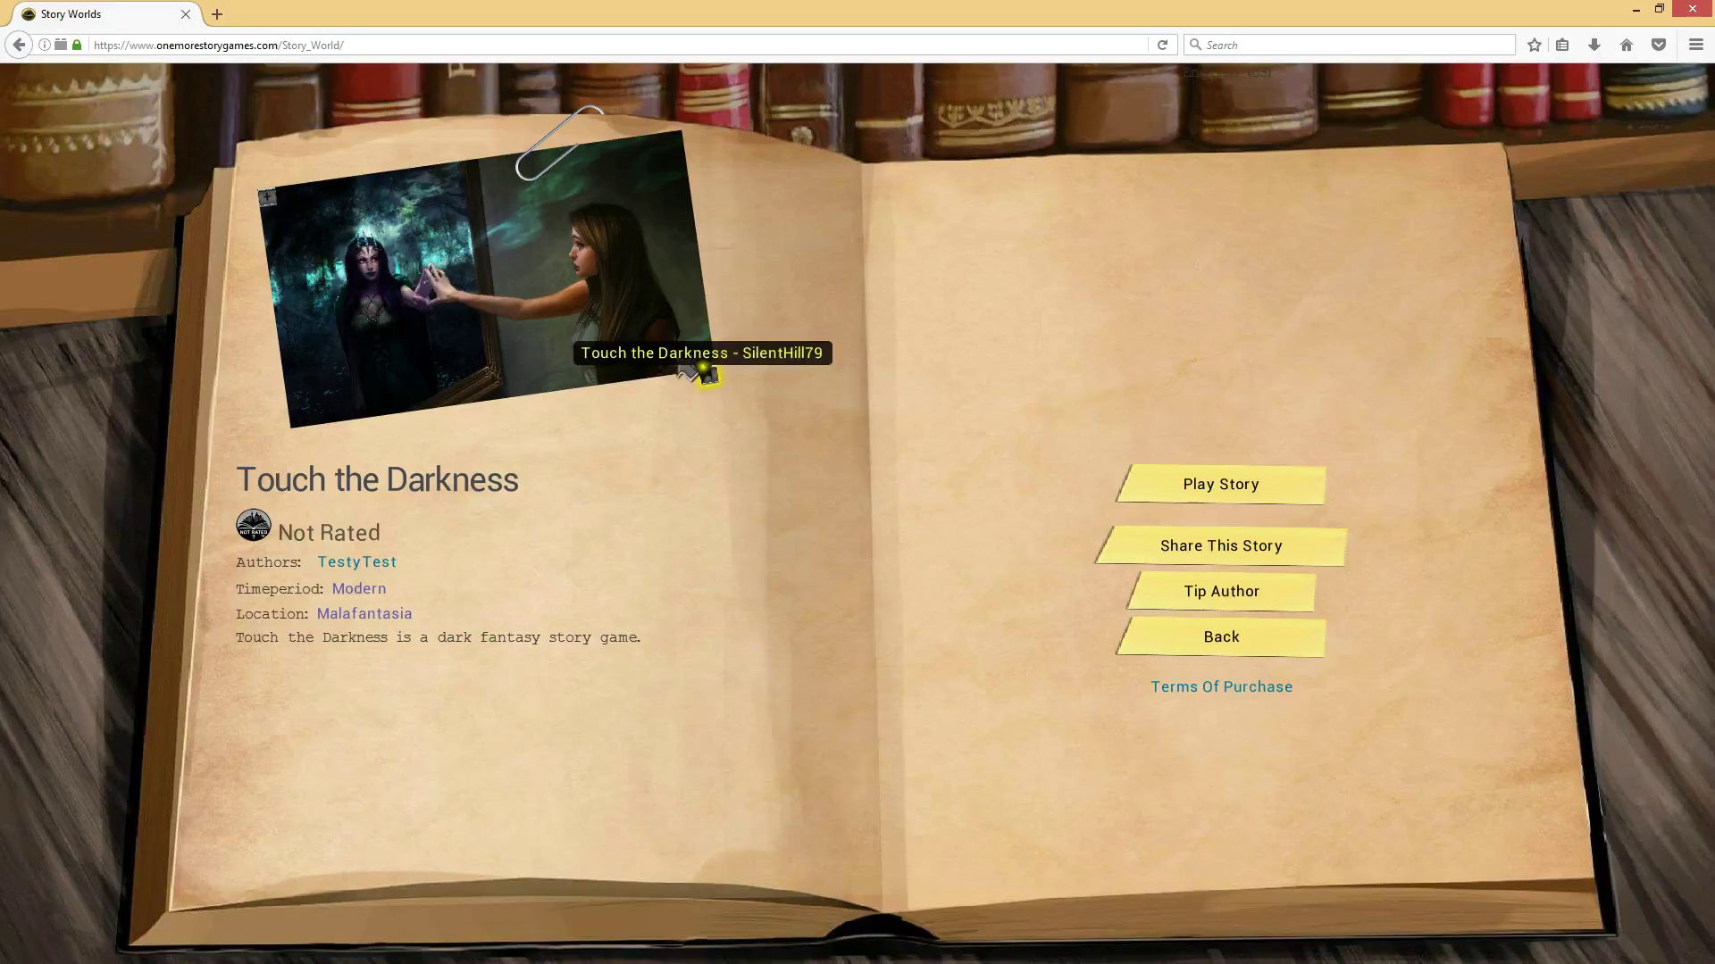
View the story's cover image enlarged, open its attribution source page, and close both
click(265, 199)
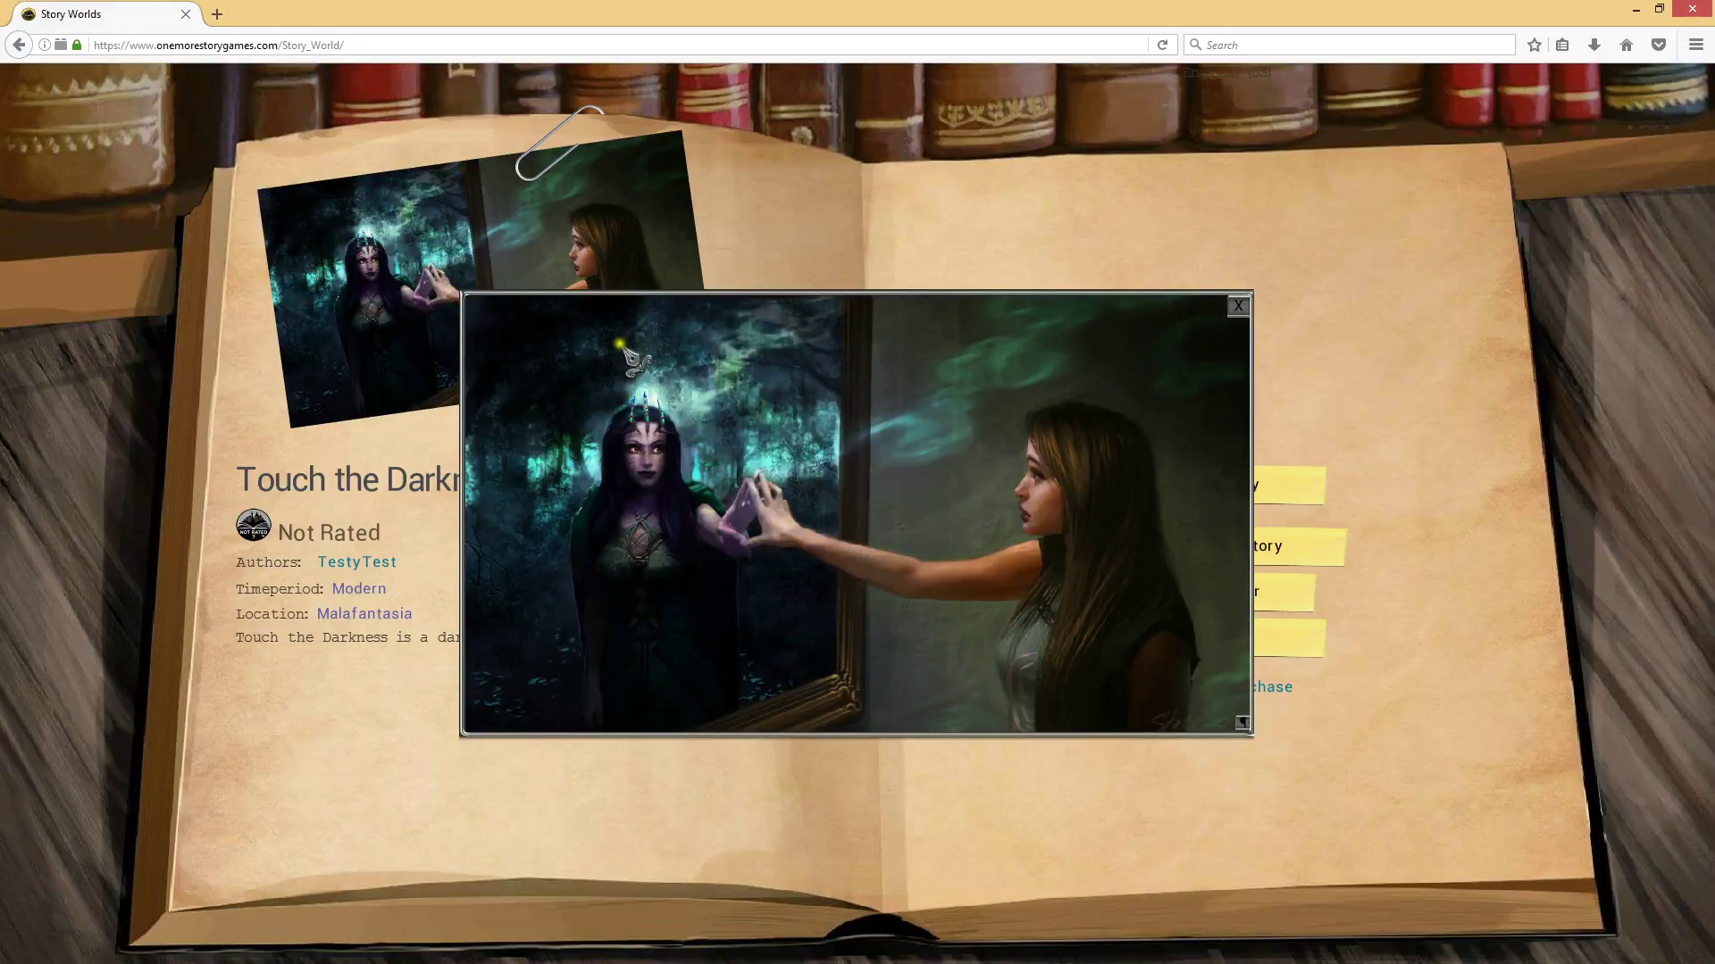
click(1242, 723)
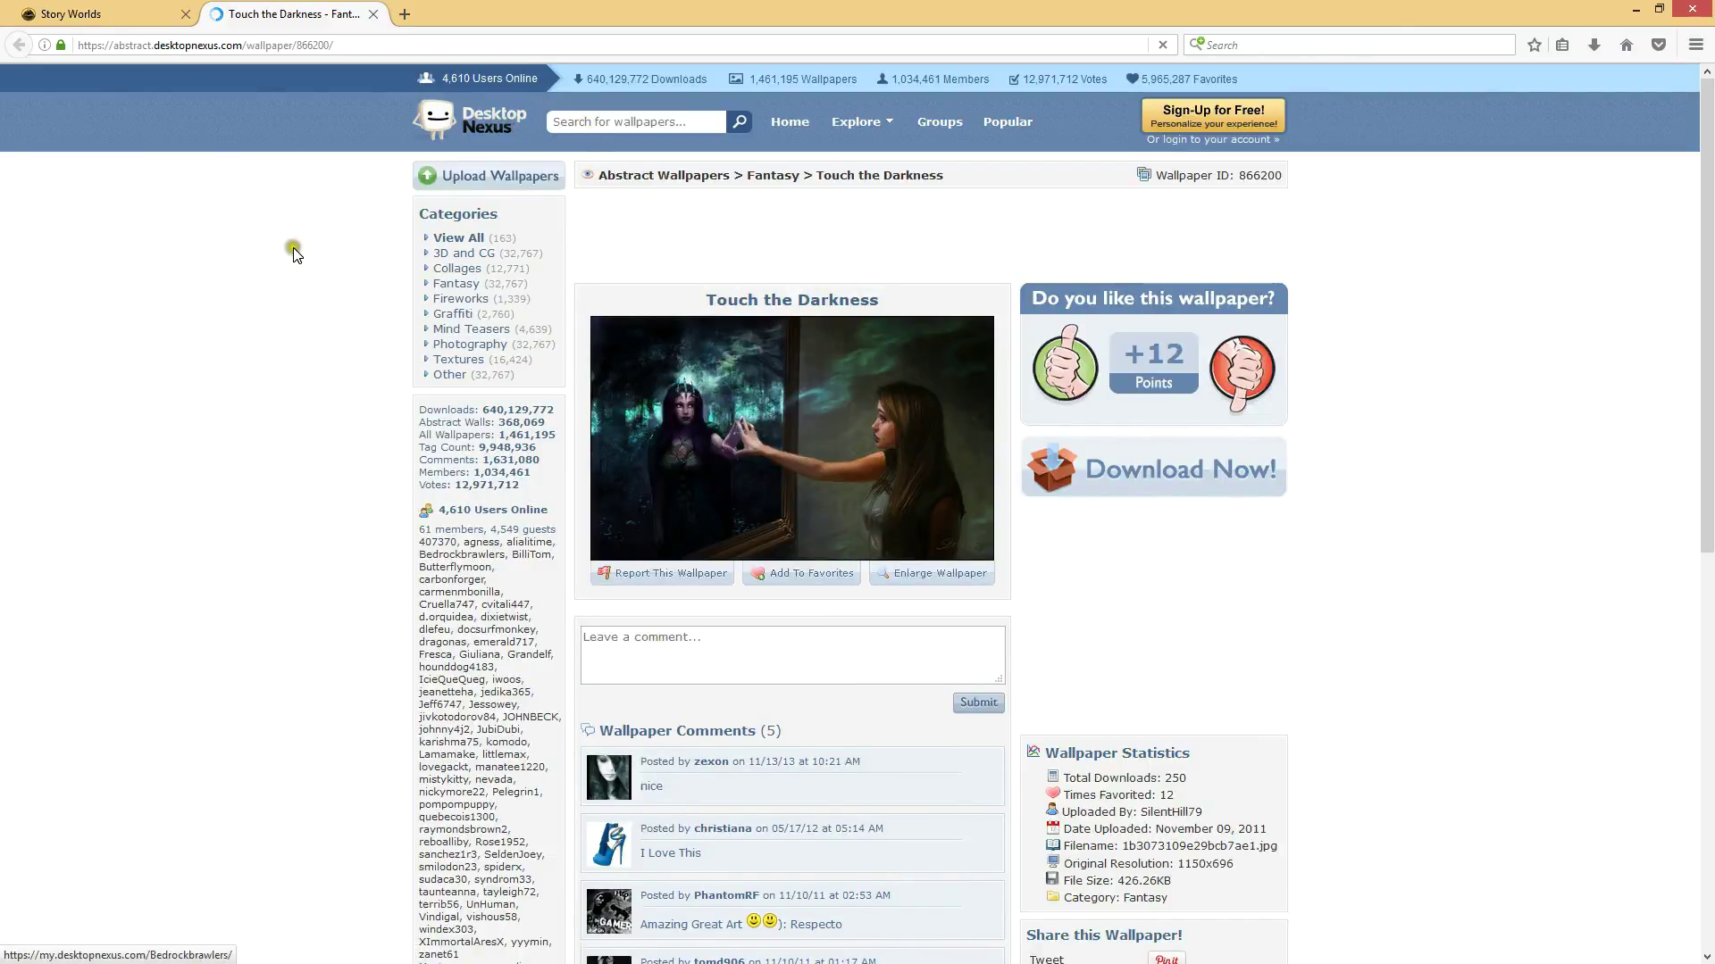
click(373, 14)
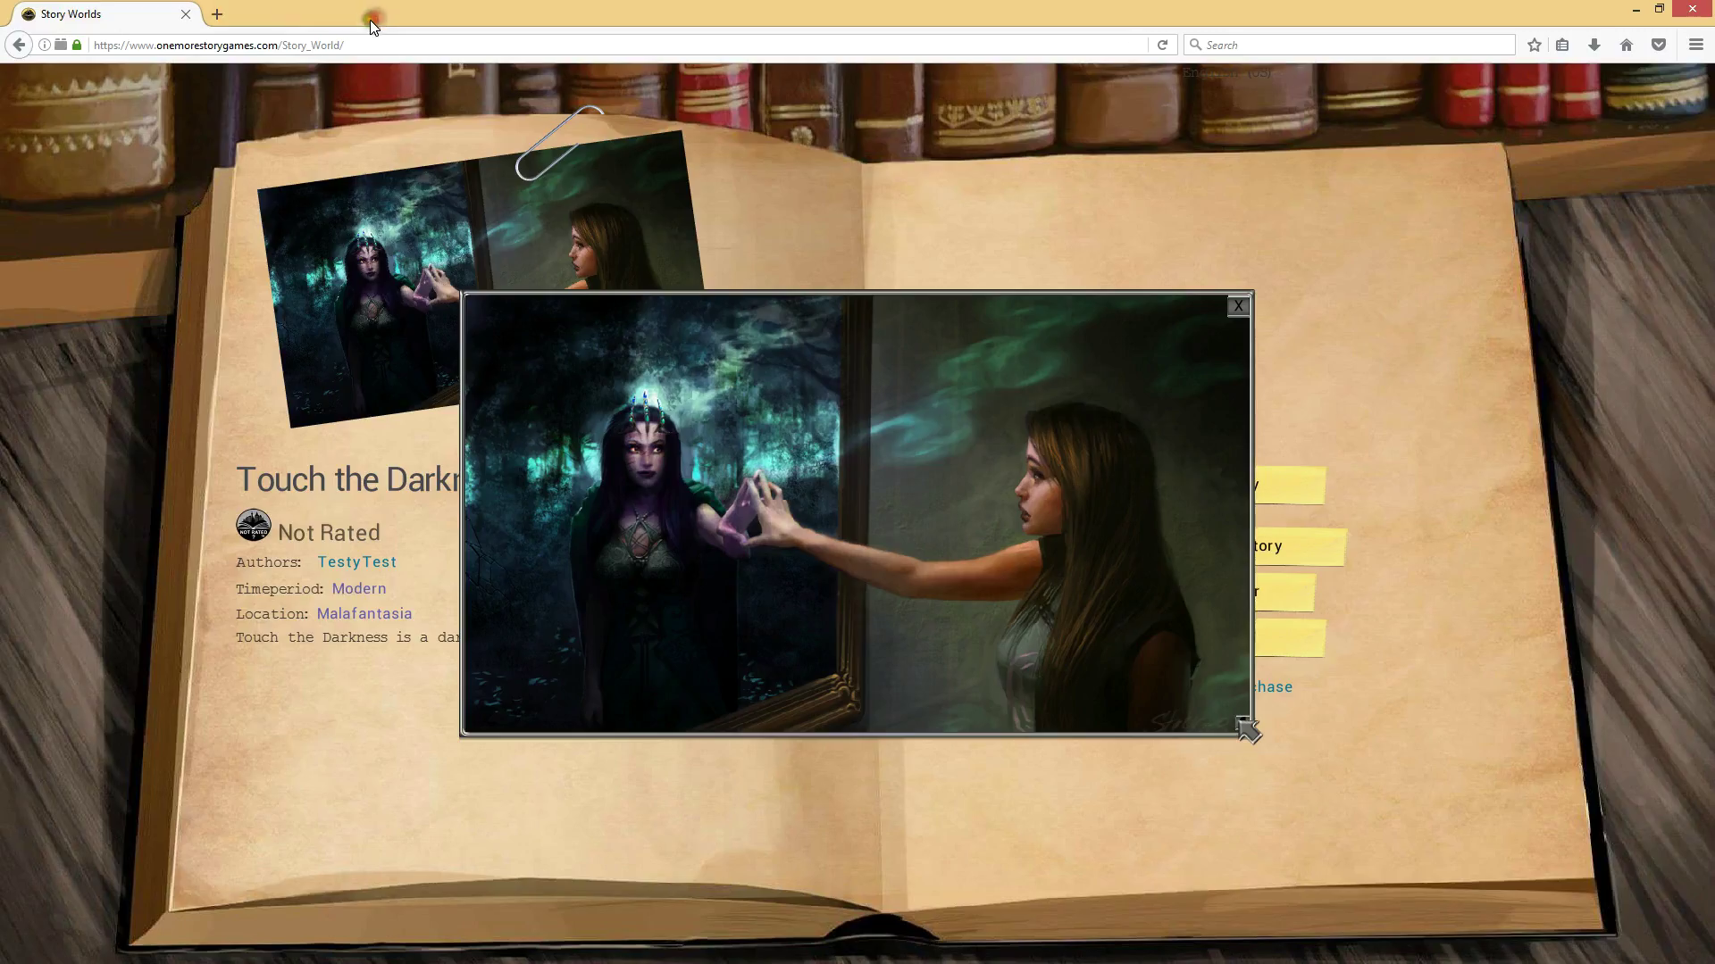
click(1237, 306)
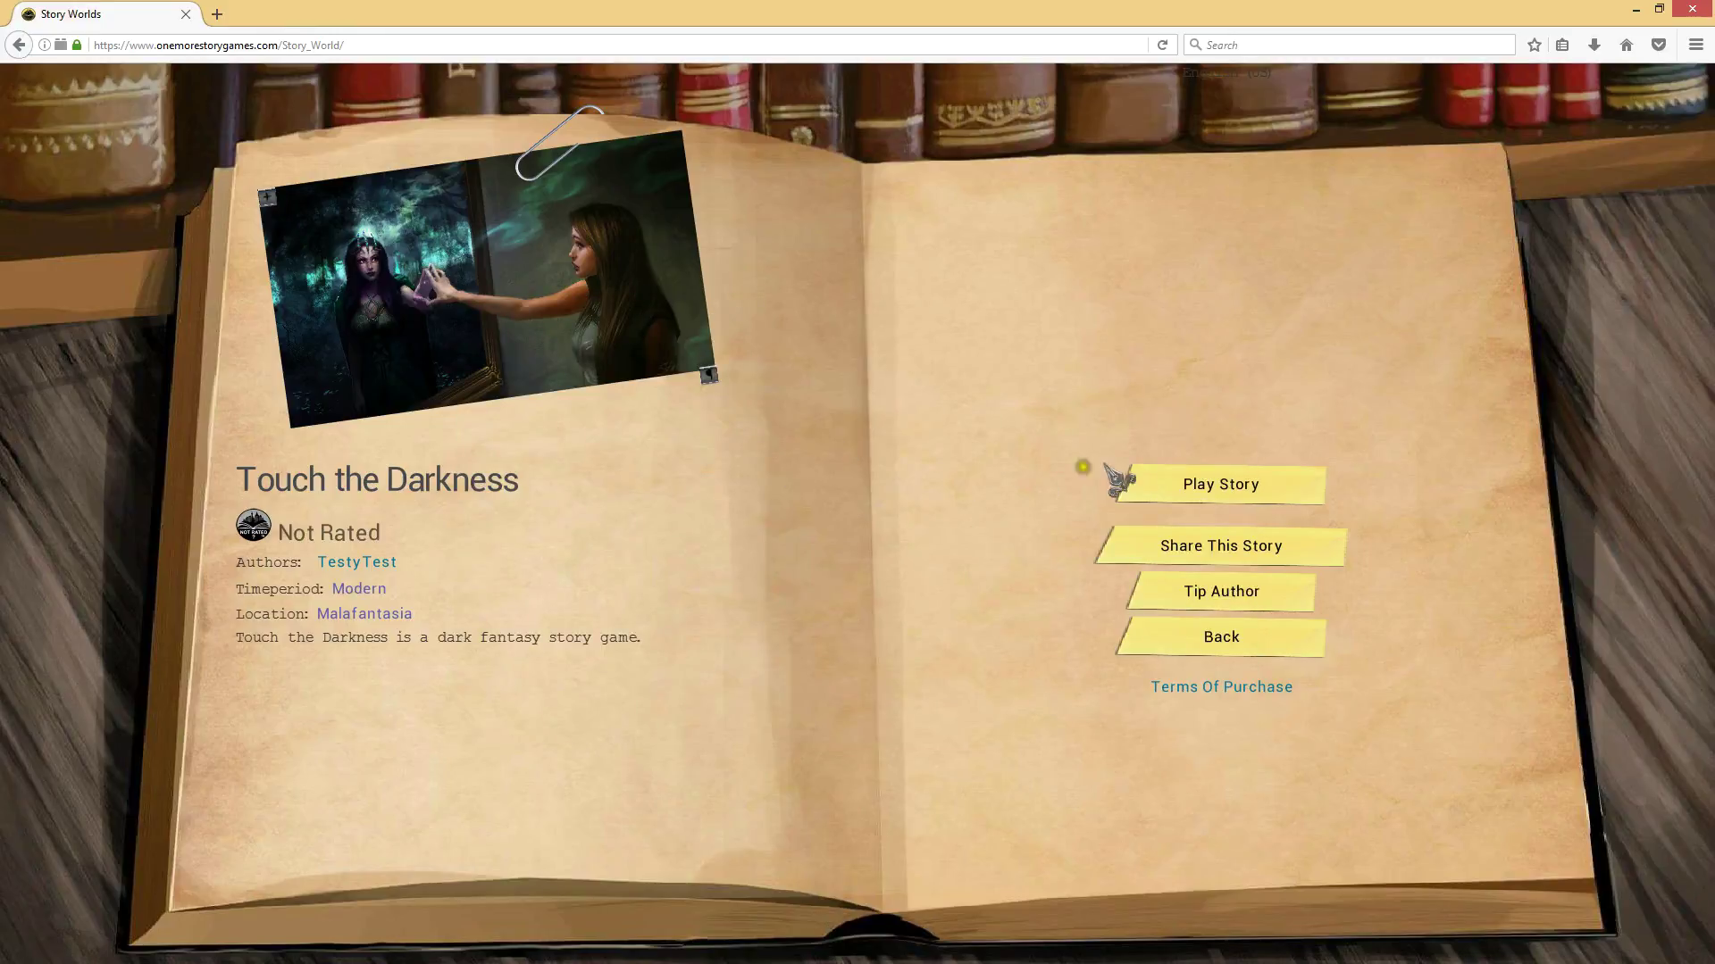
Begin playing Touch the Darkness and choose the female character
click(1236, 471)
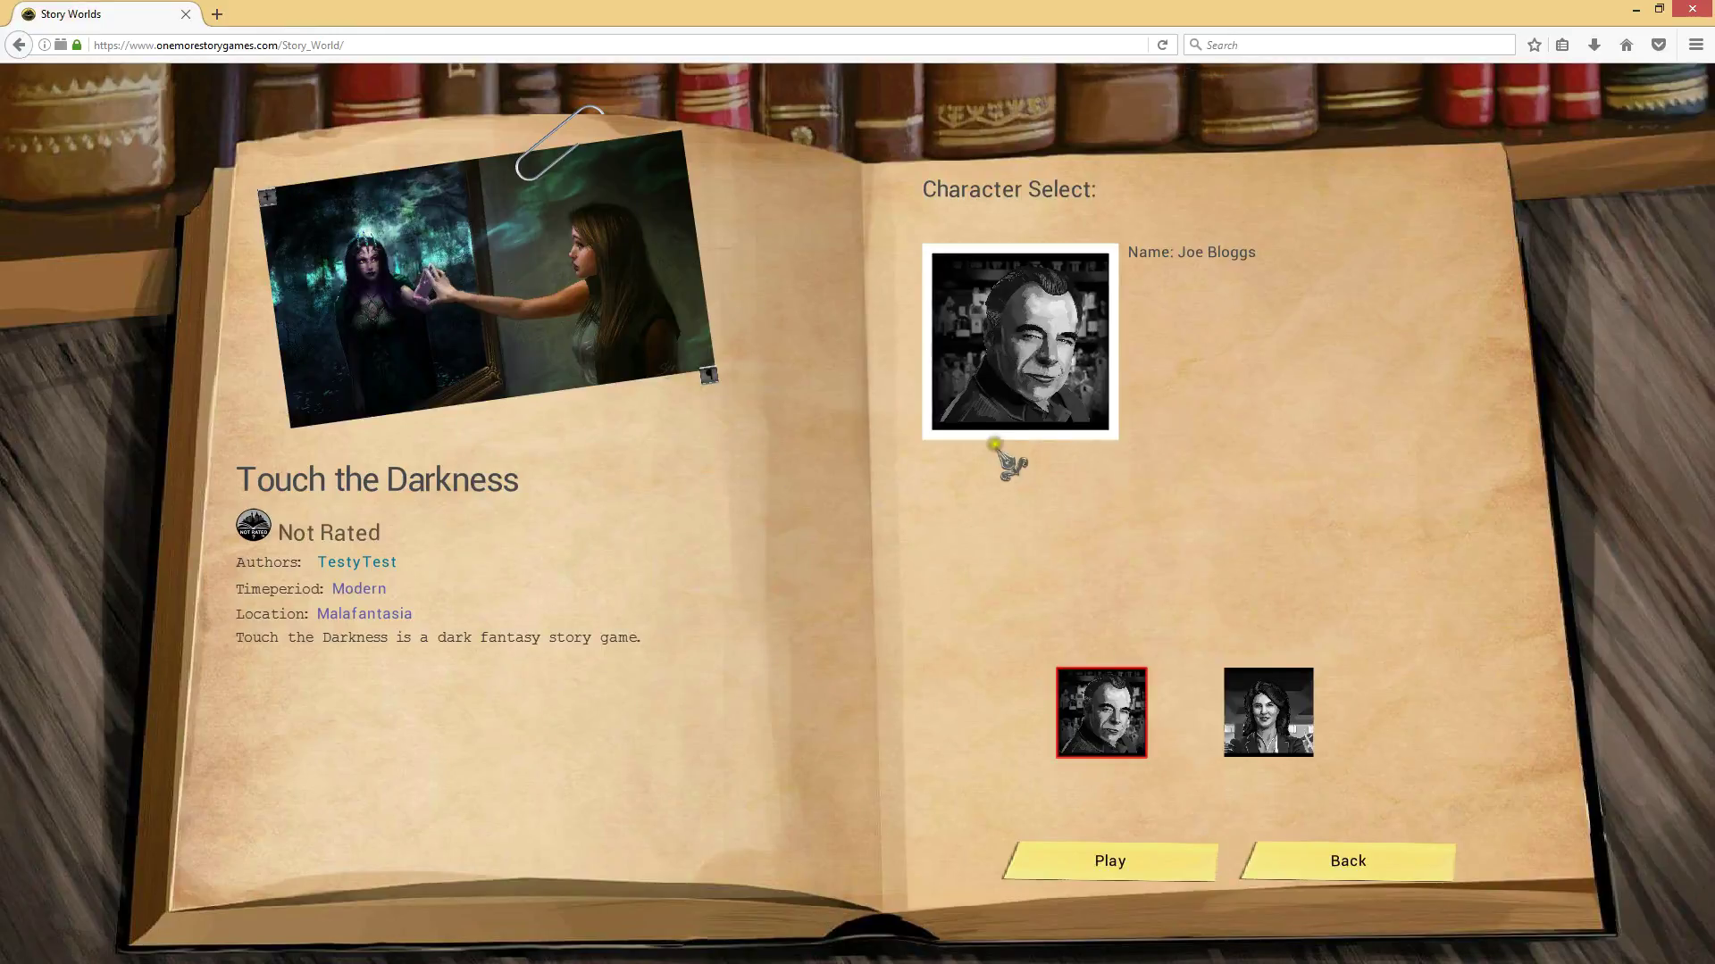
click(1263, 683)
click(1087, 710)
click(1251, 715)
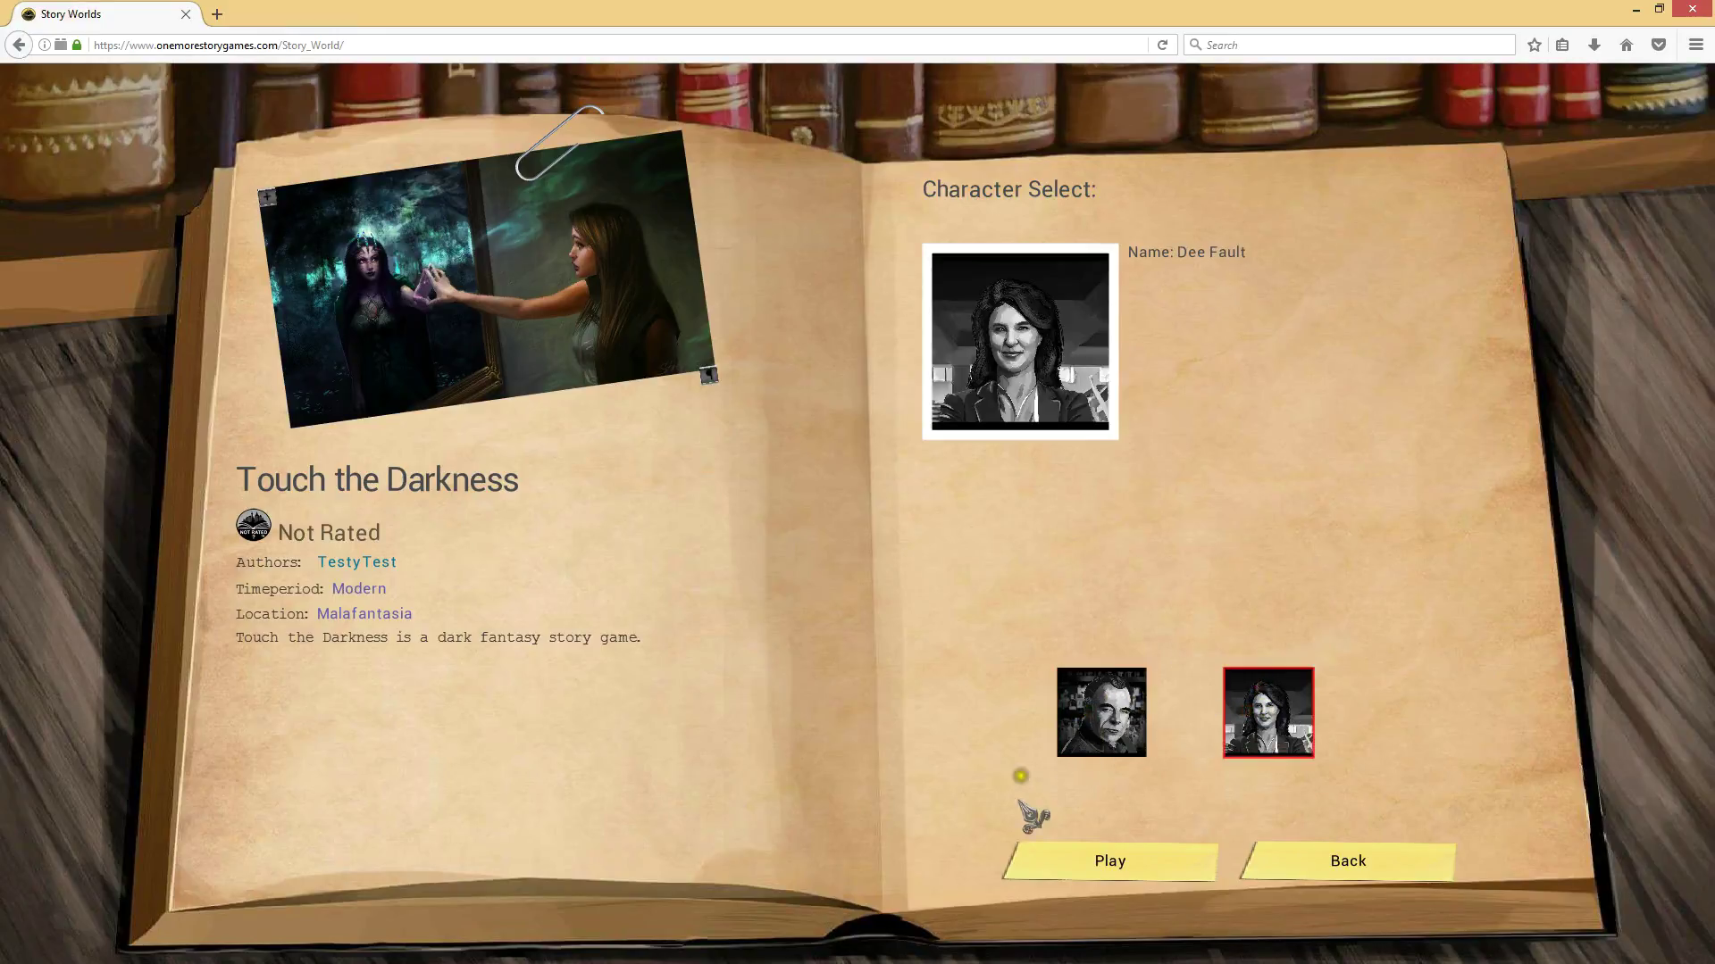
Launch the story with the chosen character and continue past the introduction to the Malafantasia map
click(1107, 863)
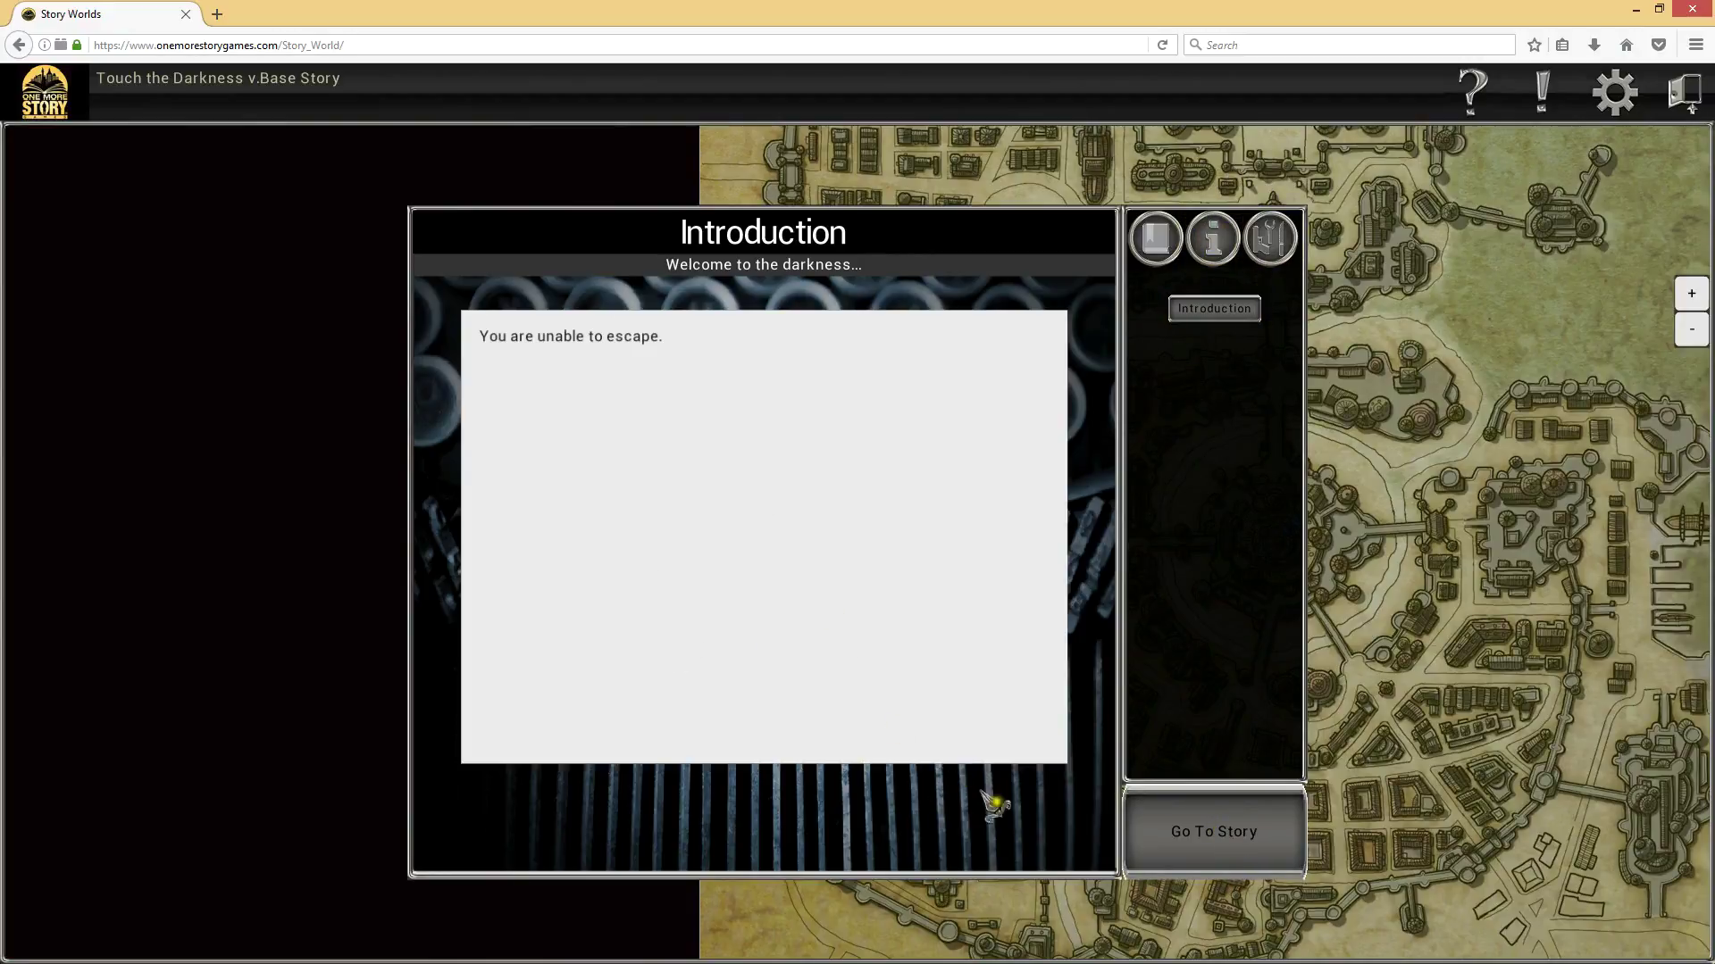
click(1233, 854)
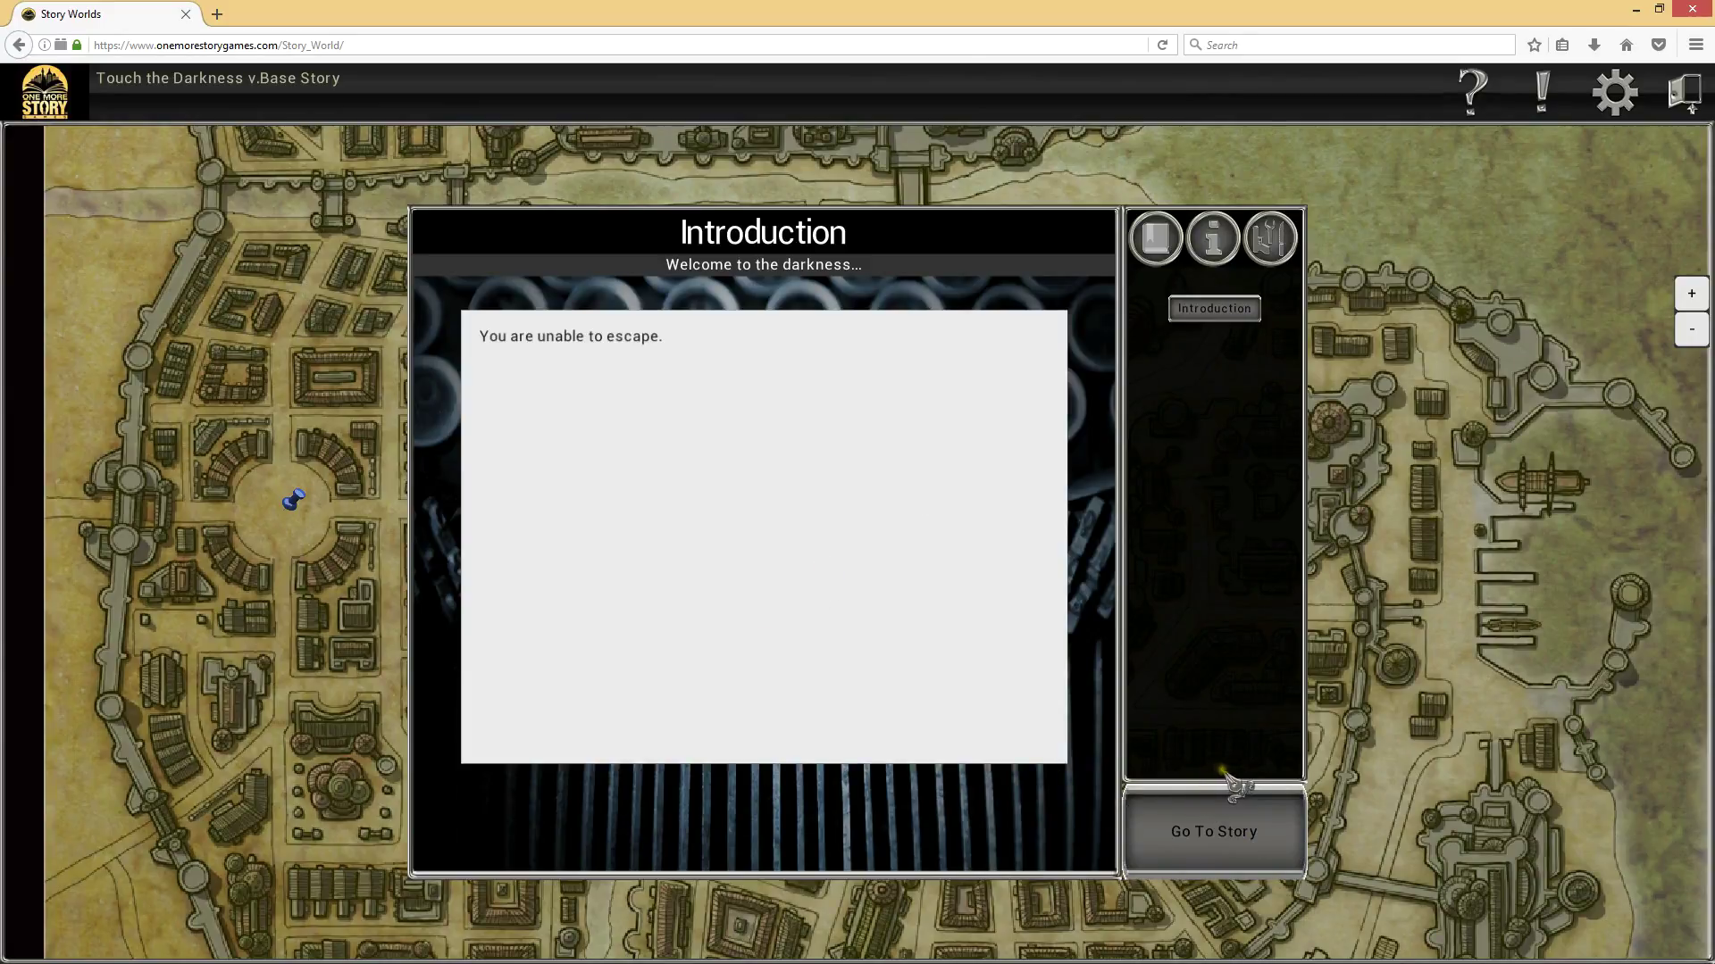
click(1226, 843)
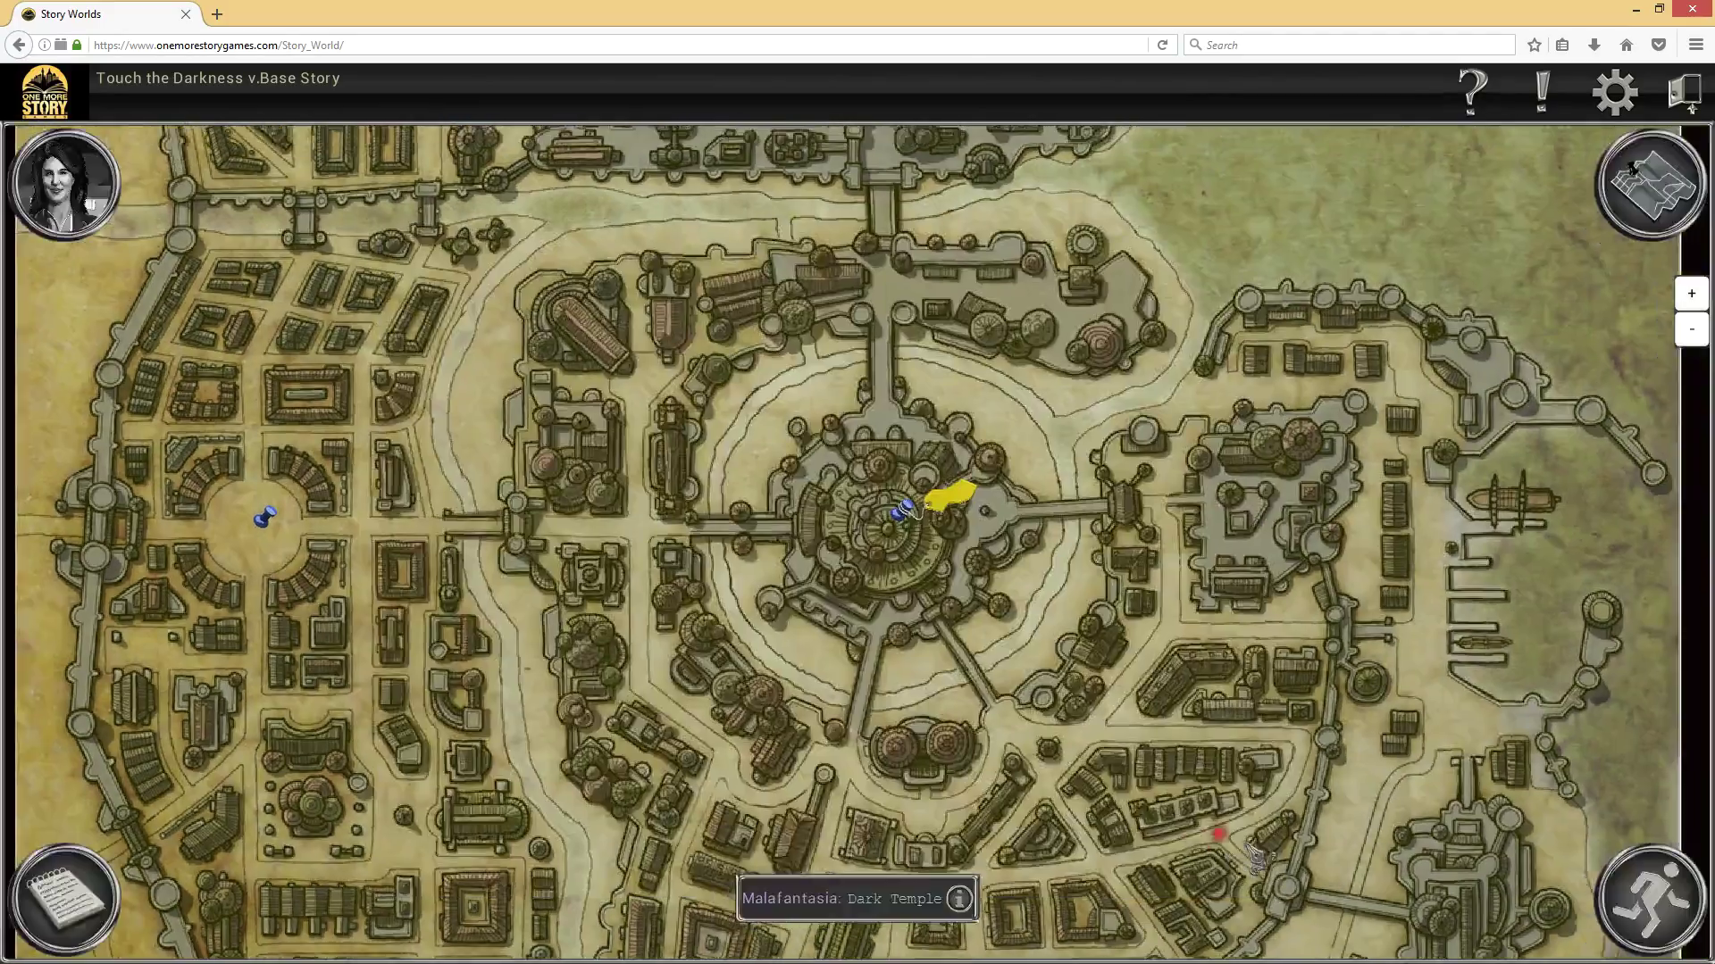